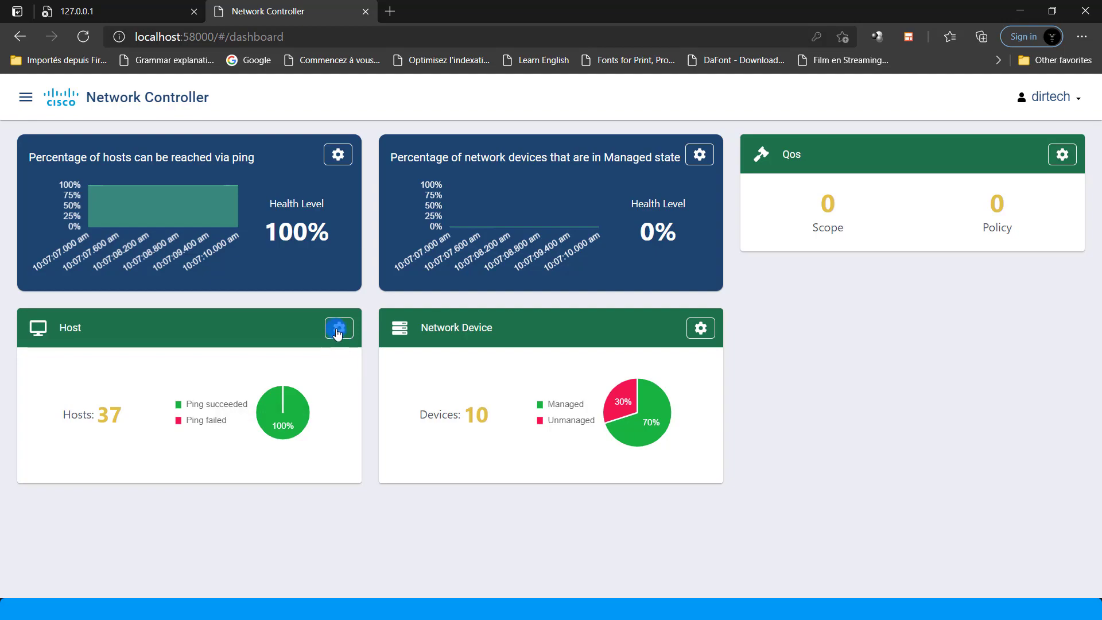
Open the Host details from the Network Controller dashboard
click(338, 327)
mouse_move(1096, 115)
mouse_down()
mouse_move(1091, 481)
mouse_move(1096, 102)
mouse_up()
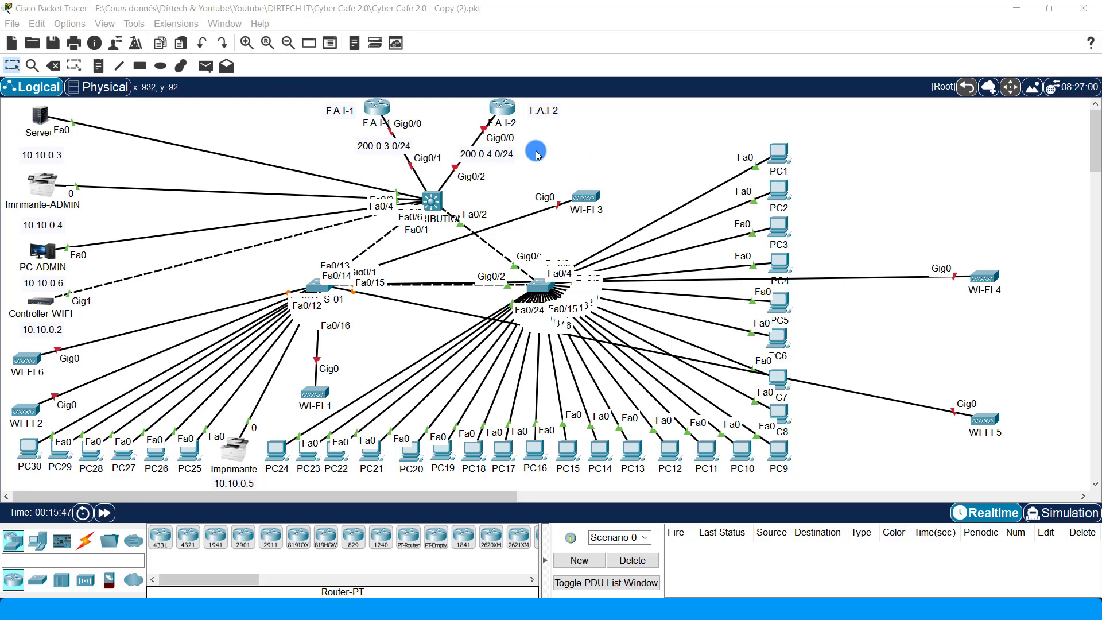
Open the command line of router F.A.I-1 and enter privileged mode with enable
click(373, 112)
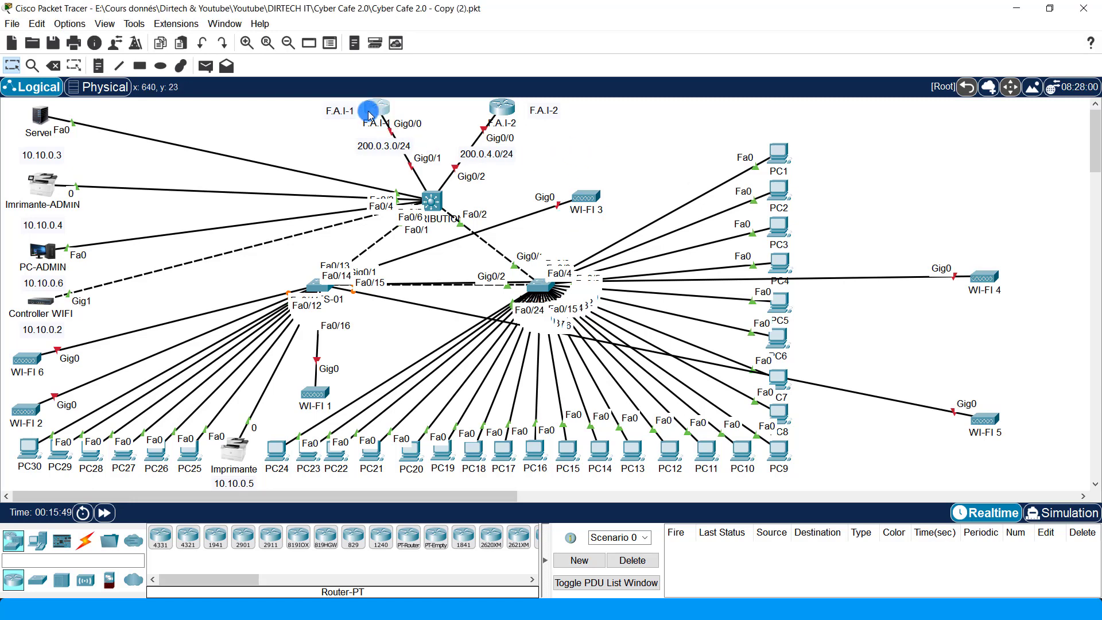
drag(697, 101, 716, 101)
key(Return)
key(Return)
key(Return)
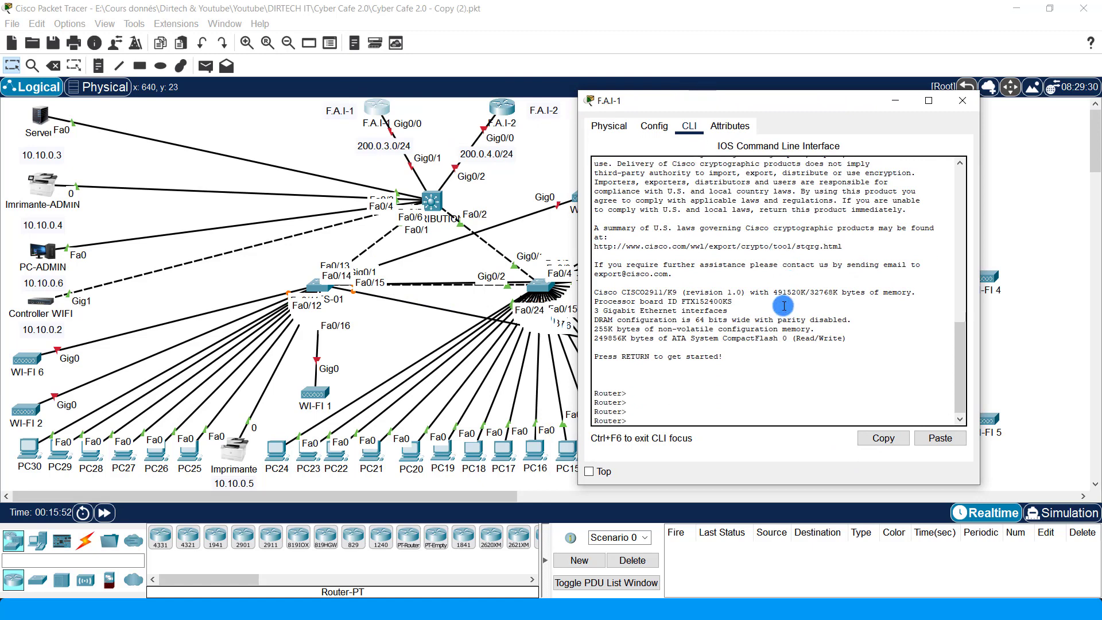
text(en)
key(Tab)
key(Return)
key(Return)
key(Return)
key(Return)
Enter global configuration mode on F.A.I-1 with configure terminal
text(confi)
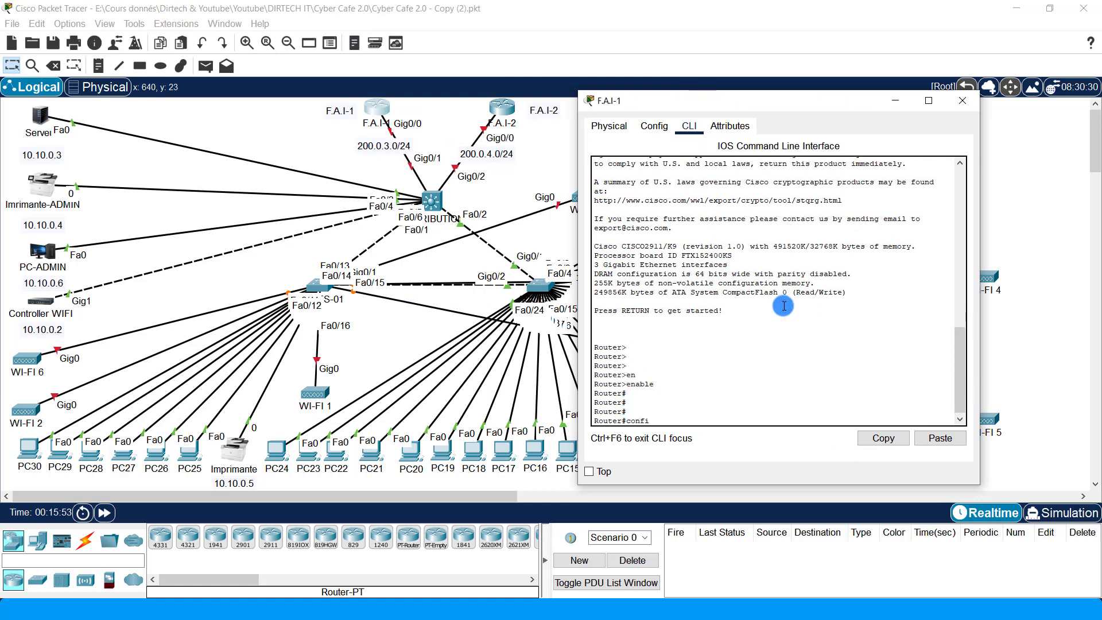
key(Tab)
text(t)
key(Tab)
key(Tab)
key(Return)
key(Return)
key(Return)
key(Return)
key(Return)
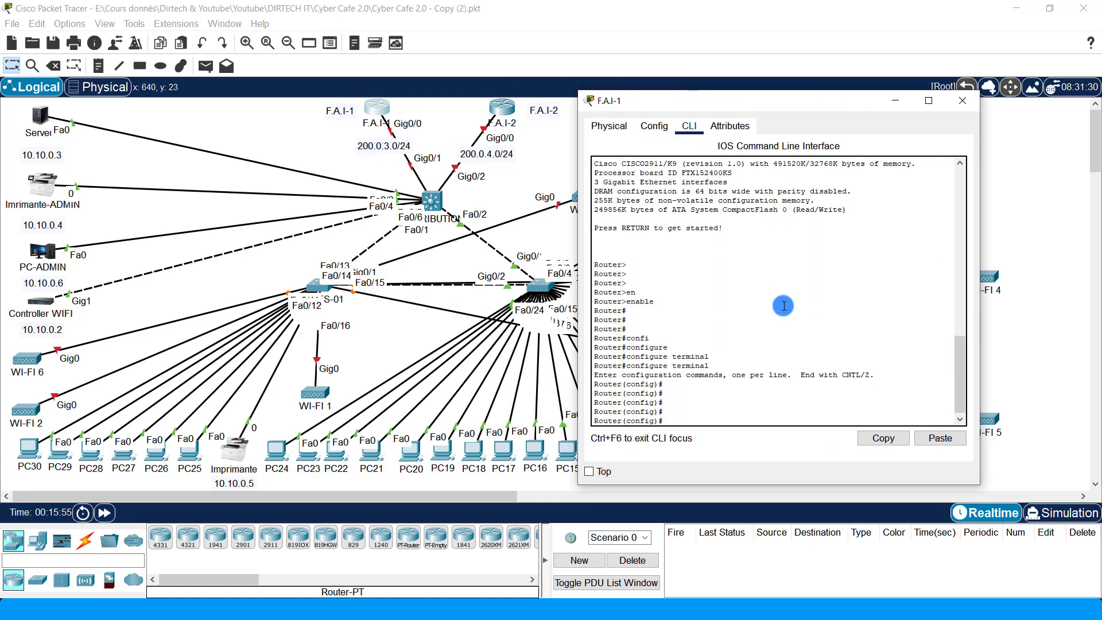
Enter interface configuration mode for gigabitEthernet 0/0 on F.A.I-1
text(in)
key(Tab)
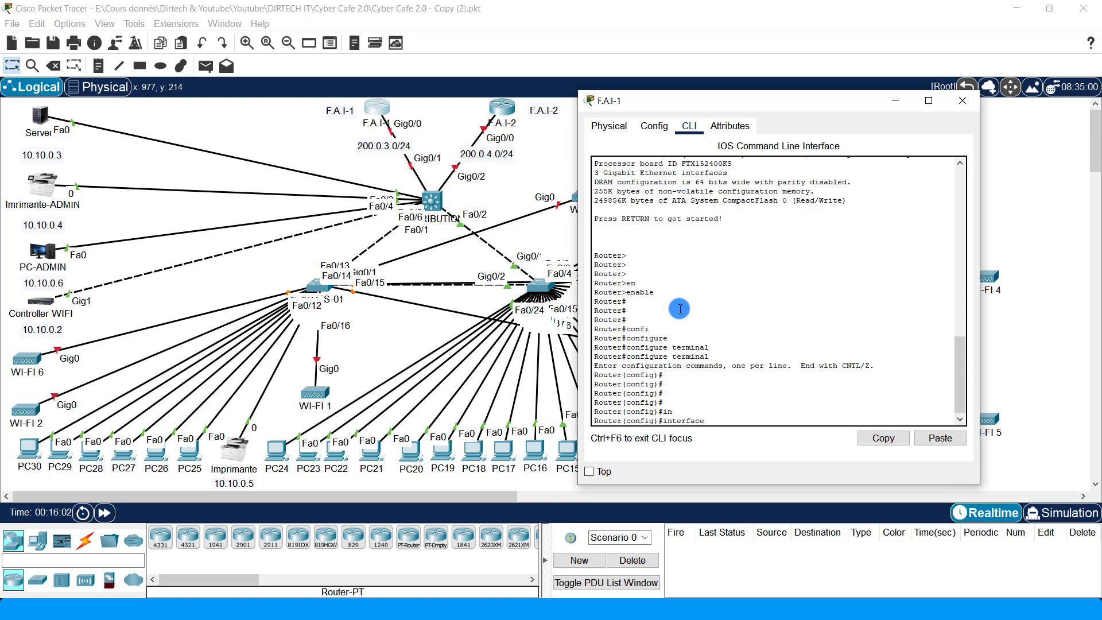
text(gi)
key(Tab)
text(0/0)
key(Return)
key(Return)
key(Return)
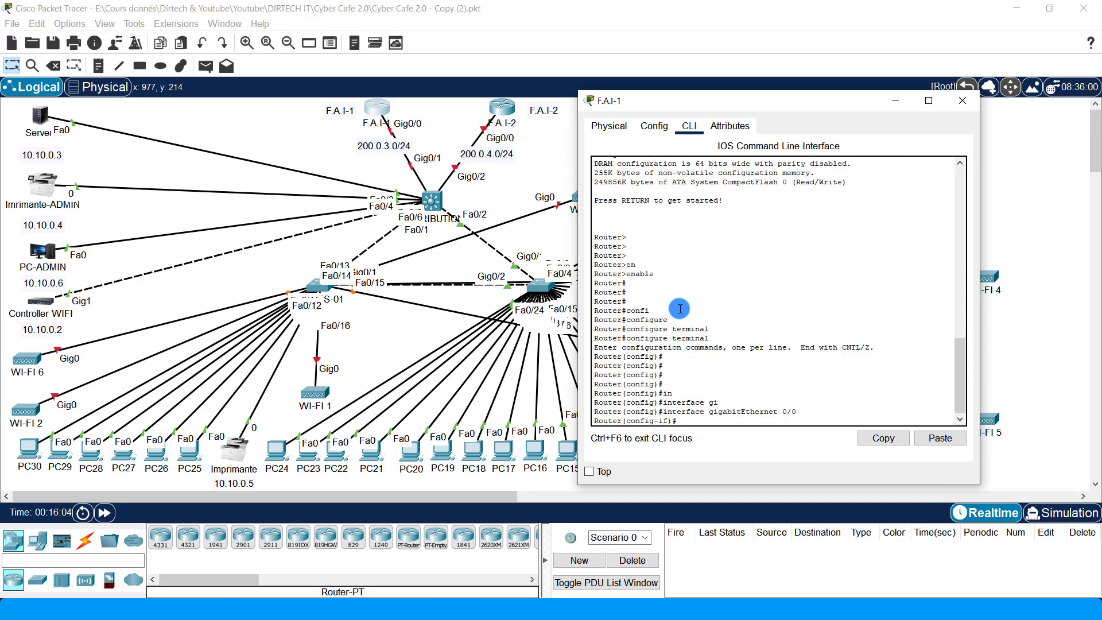
Assign IP address 200.0.2.1 with mask 255.255.255.0 to F.A.I-1's gigabitEthernet 0/0 interface
text(ip ad)
key(Tab)
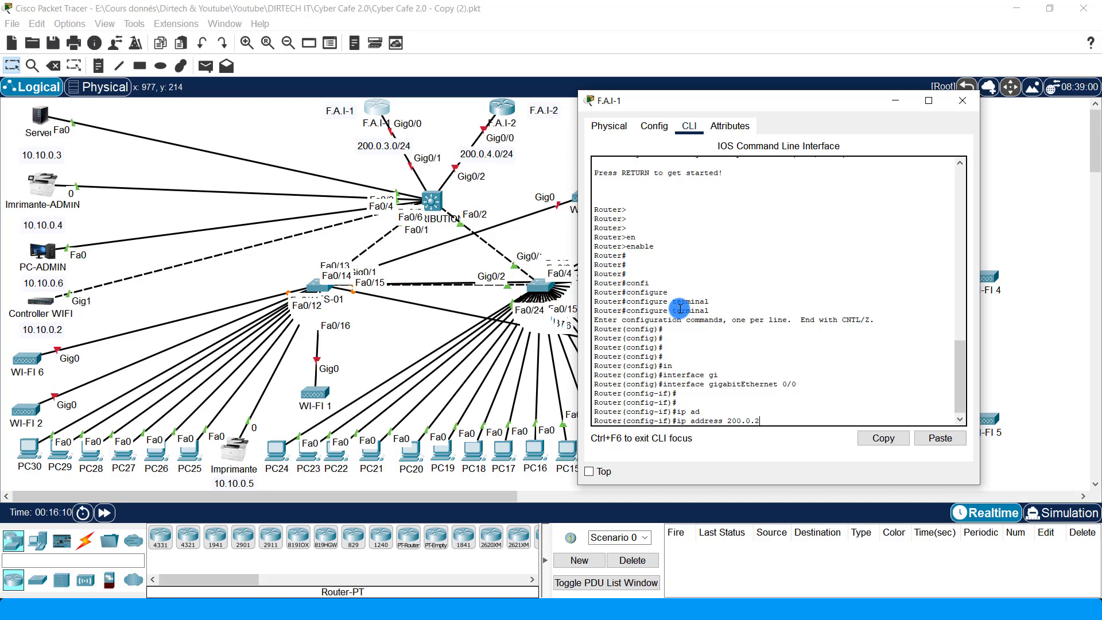
text(200.0.2.1 255.255.255.0)
key(Return)
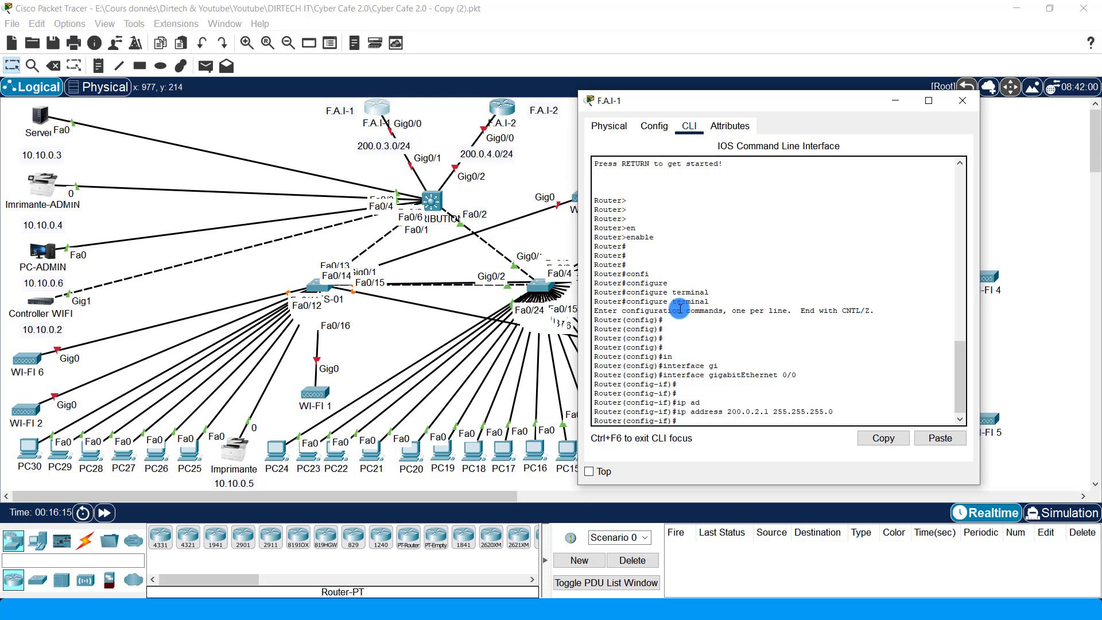
key(Return)
Enable F.A.I-1's gigabitEthernet 0/0 interface with no shutdown
text(no shu)
key(Tab)
key(Return)
key(Return)
key(Return)
key(Return)
key(Return)
key(Return)
key(Return)
key(Return)
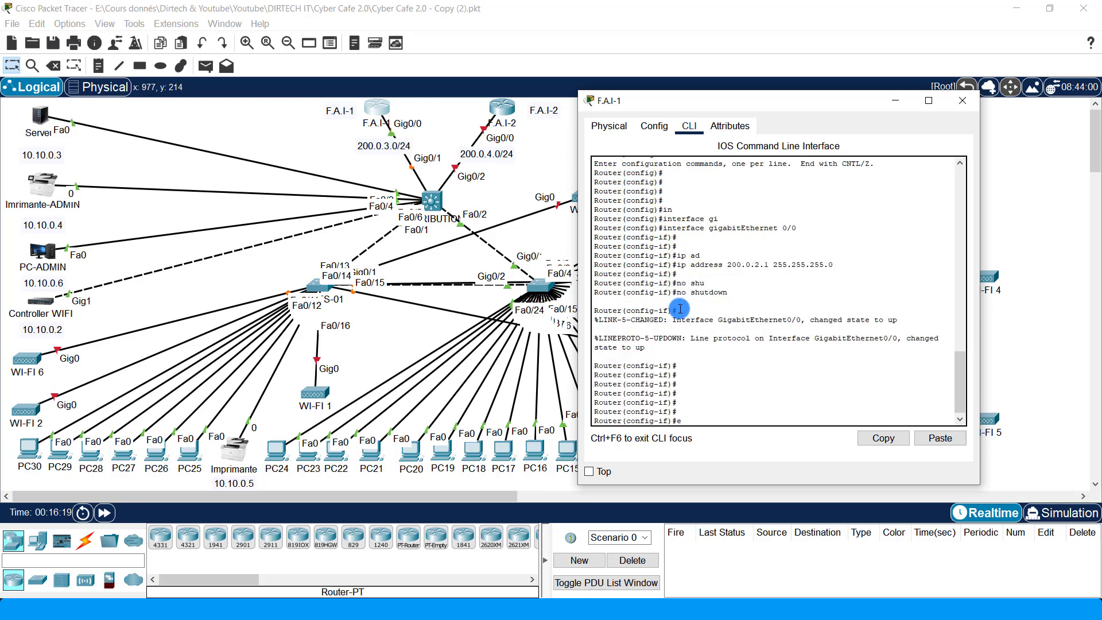
Exit configuration mode on F.A.I-1 with end and save the configuration with write, closing the router window
text(end)
key(Return)
key(Return)
text(wri)
key(Tab)
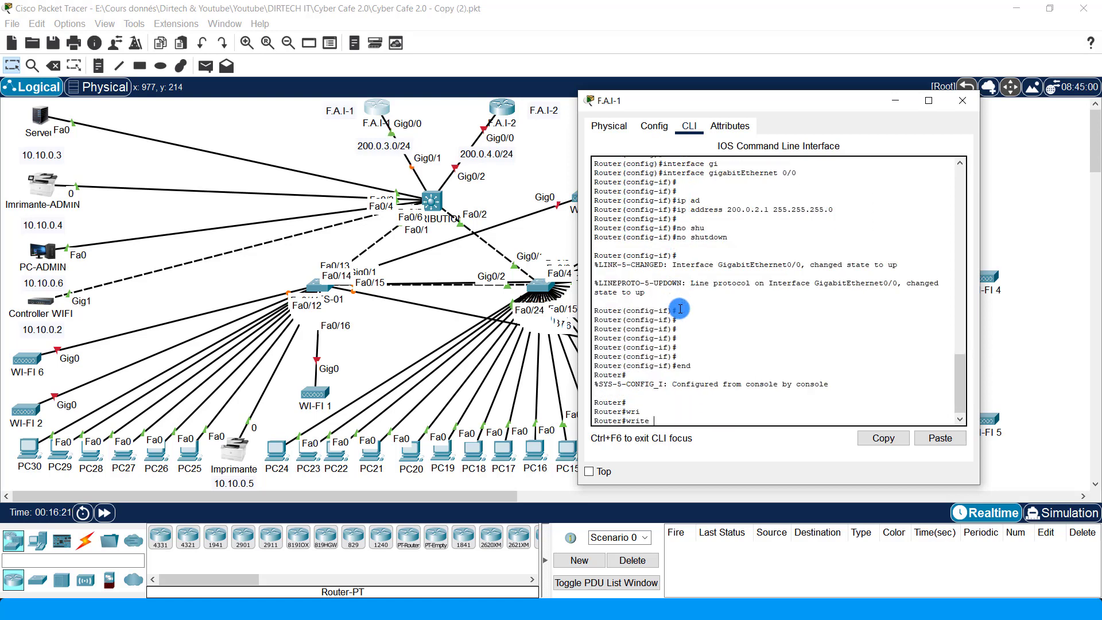
key(Return)
key(Return)
key(Return)
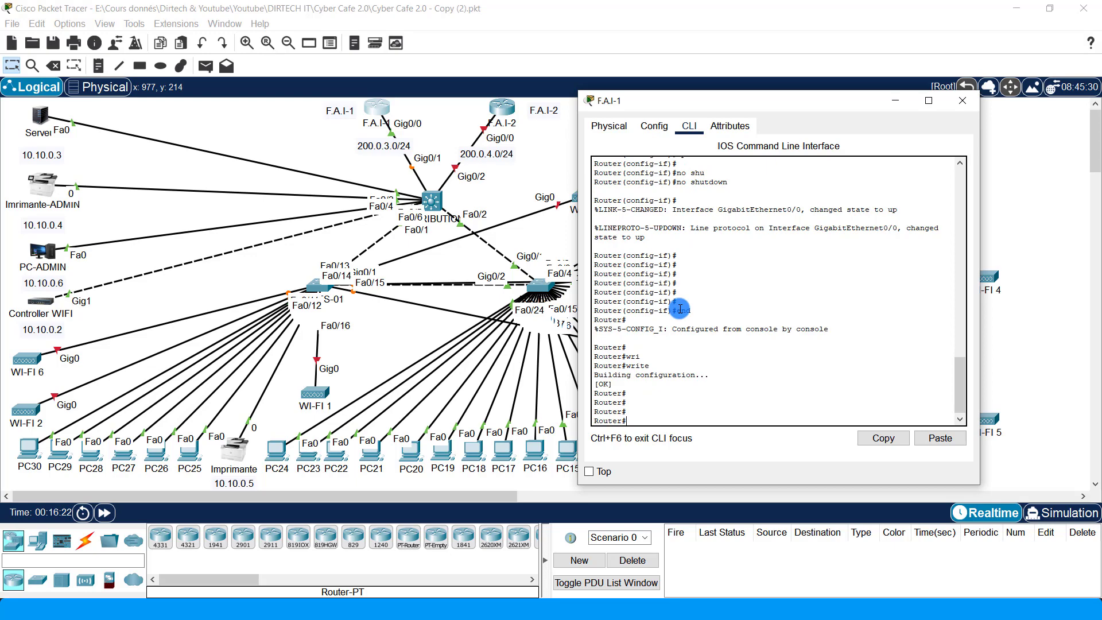
click(959, 101)
Open the command line of router F.A.I-2 and enter privileged mode with enable
click(503, 107)
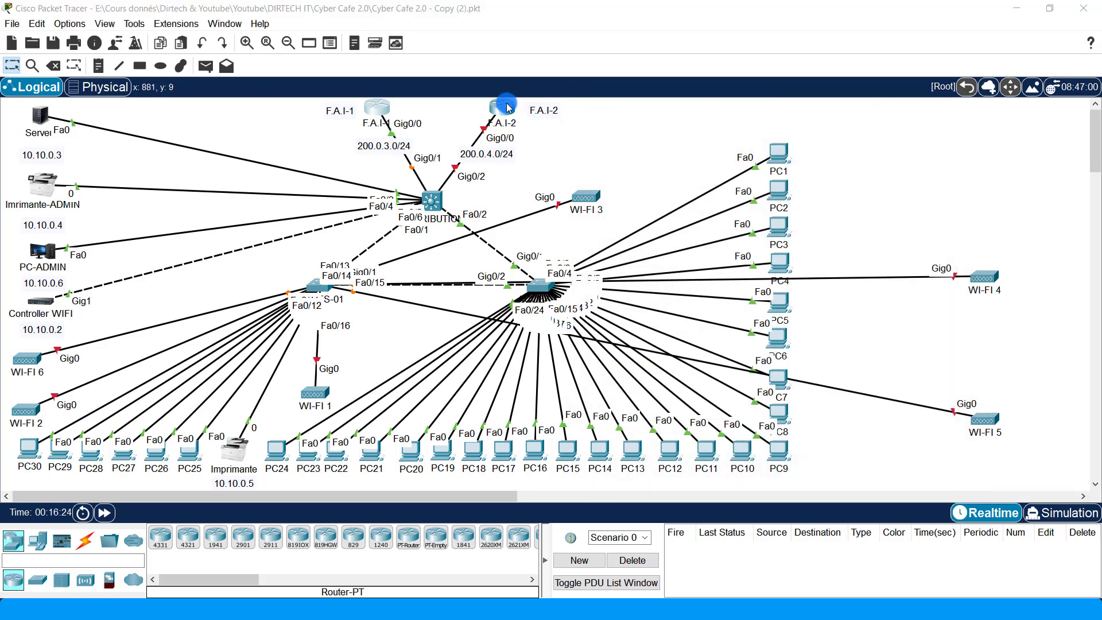
drag(487, 107, 719, 105)
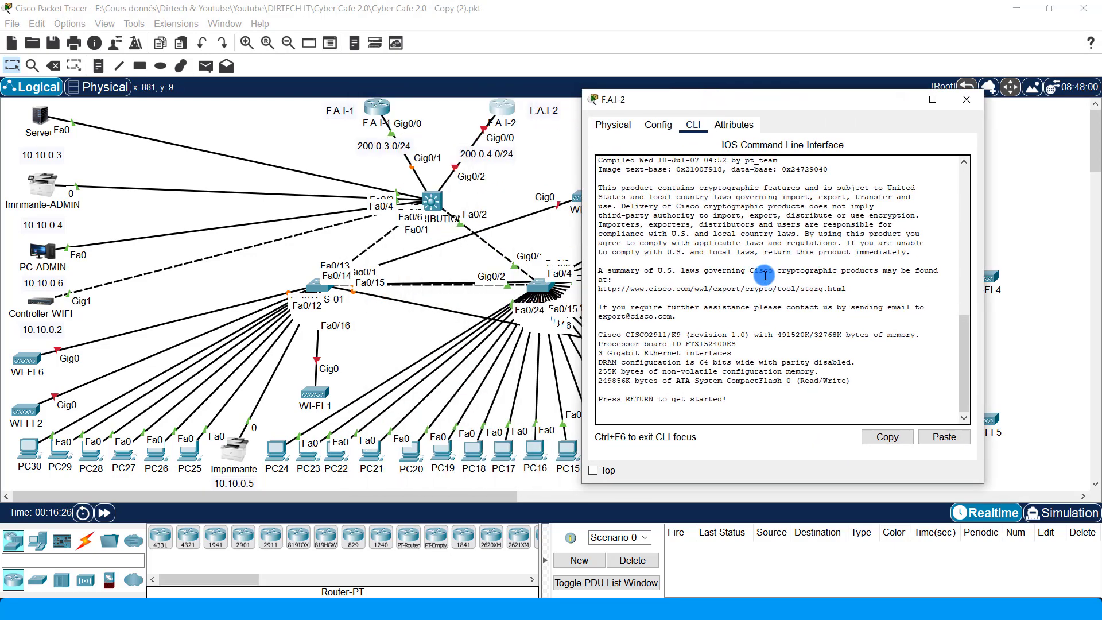
key(Return)
key(Return)
key(Return)
key(Return)
text(en)
key(Tab)
key(Return)
key(Return)
key(Return)
Enter global configuration mode on F.A.I-2 with configure terminal
text(c)
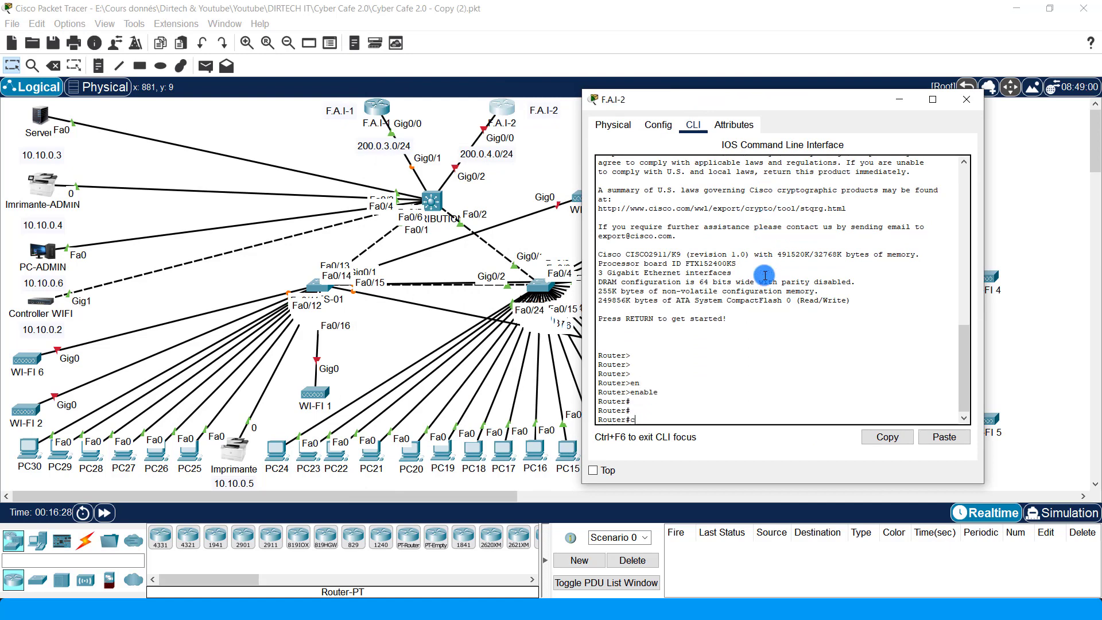
text(onfi)
key(Tab)
text(t)
key(Tab)
key(Return)
key(Return)
key(Return)
key(Return)
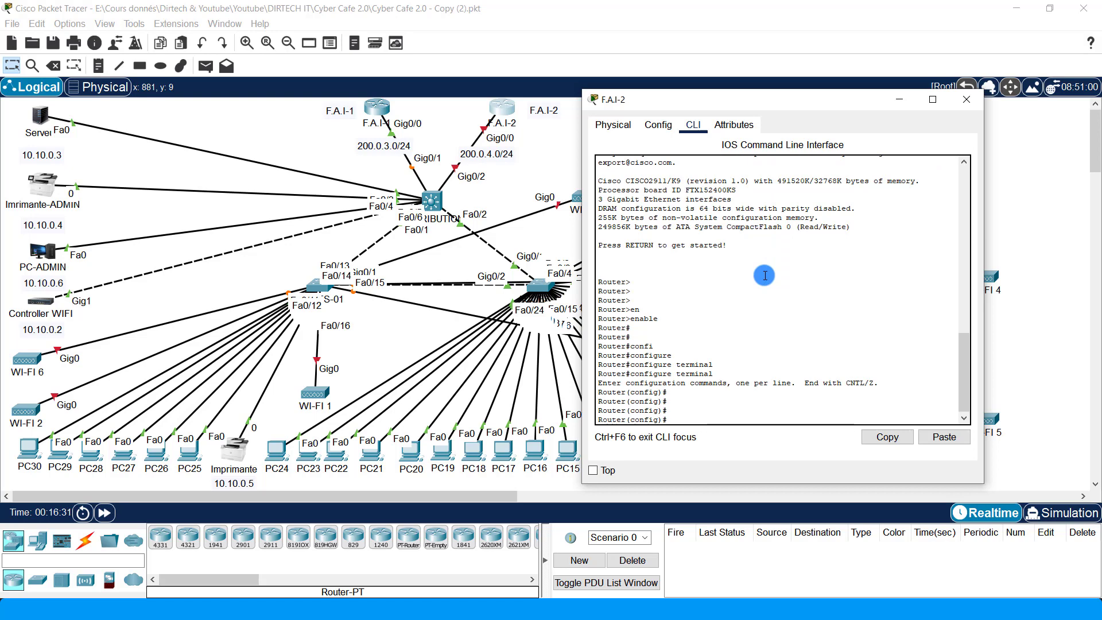
Enter interface configuration mode for gigabitEthernet 0/0 on F.A.I-2
text(in)
key(Tab)
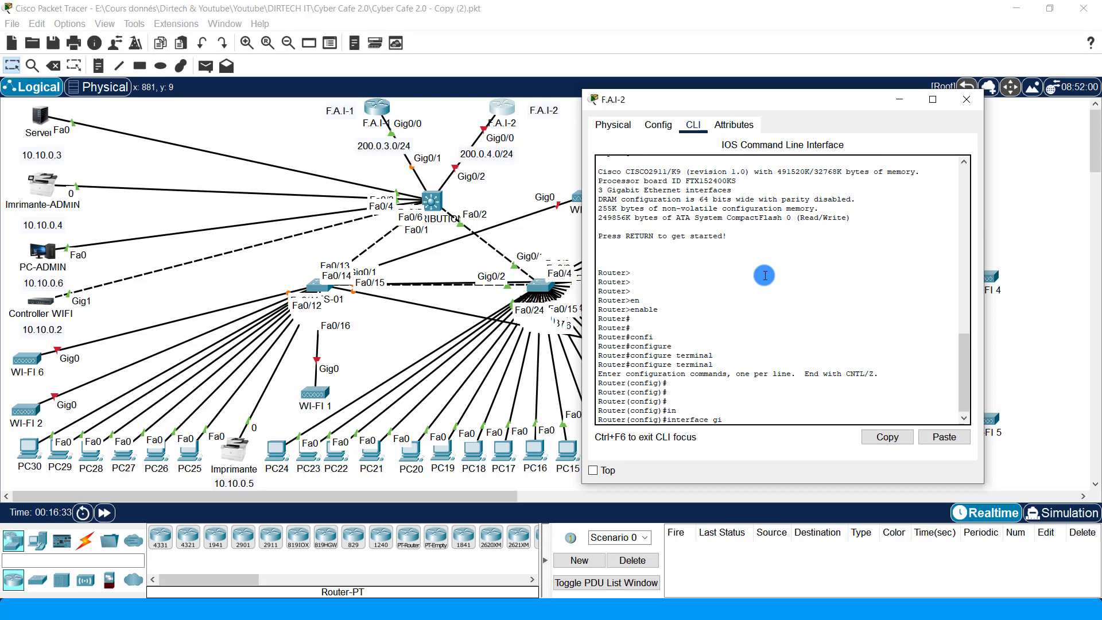
text(gi)
key(Tab)
text(0/0)
key(Return)
key(Return)
key(Return)
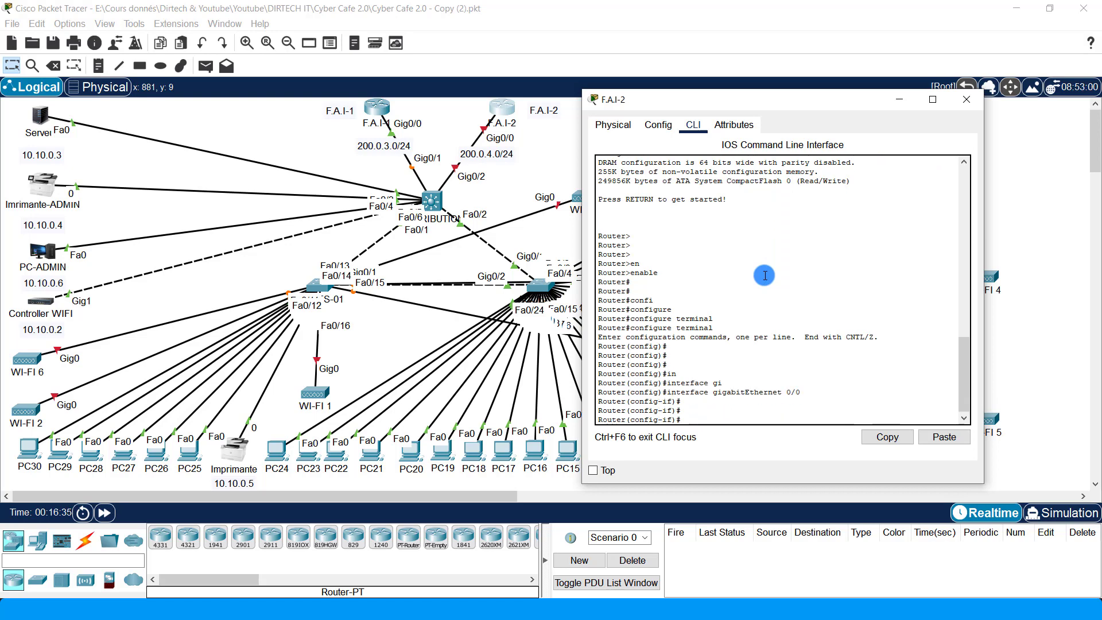
Assign IP address 200.0.4.1 with mask 255.255.255.0 to F.A.I-2's gigabitEthernet 0/0 interface
text(ip ad)
key(Tab)
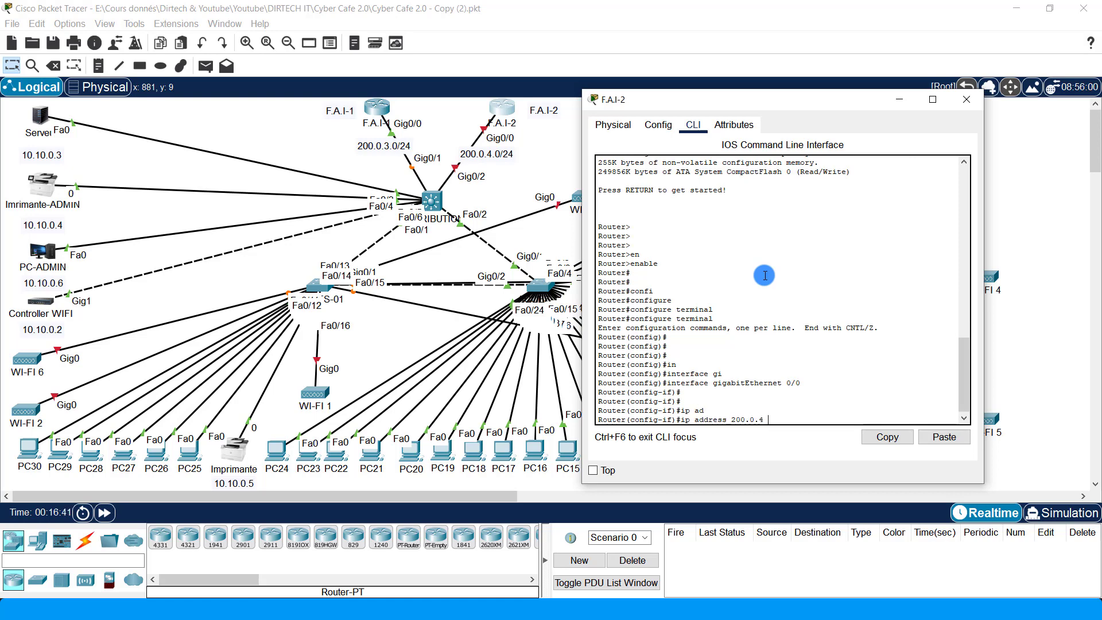
text(200.0.4?)
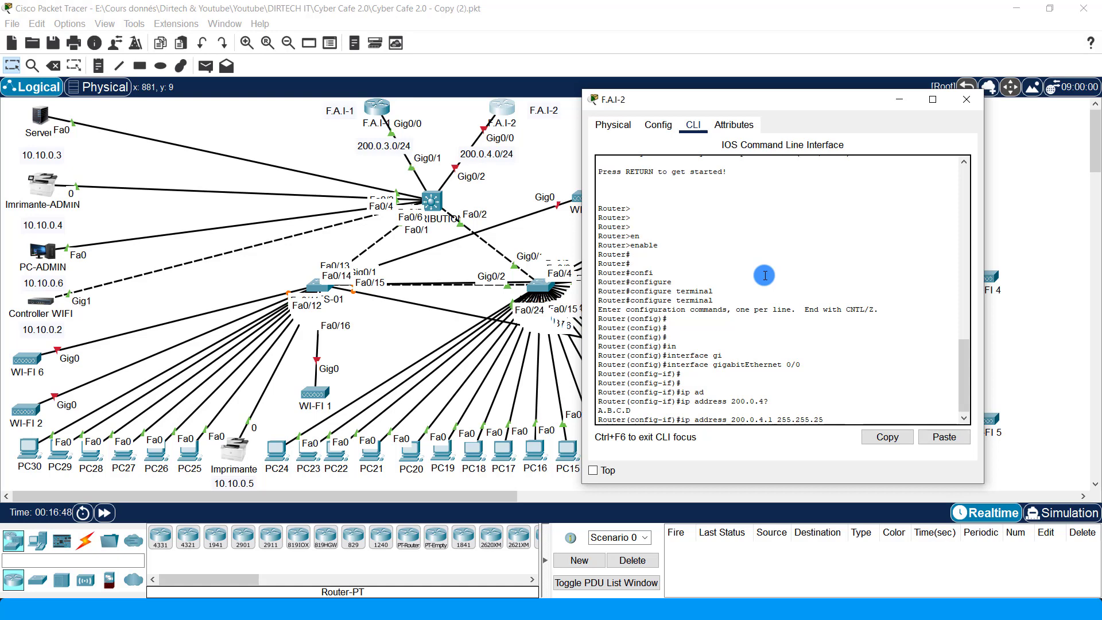
key(Return)
key(Return)
key(Return)
key(Return)
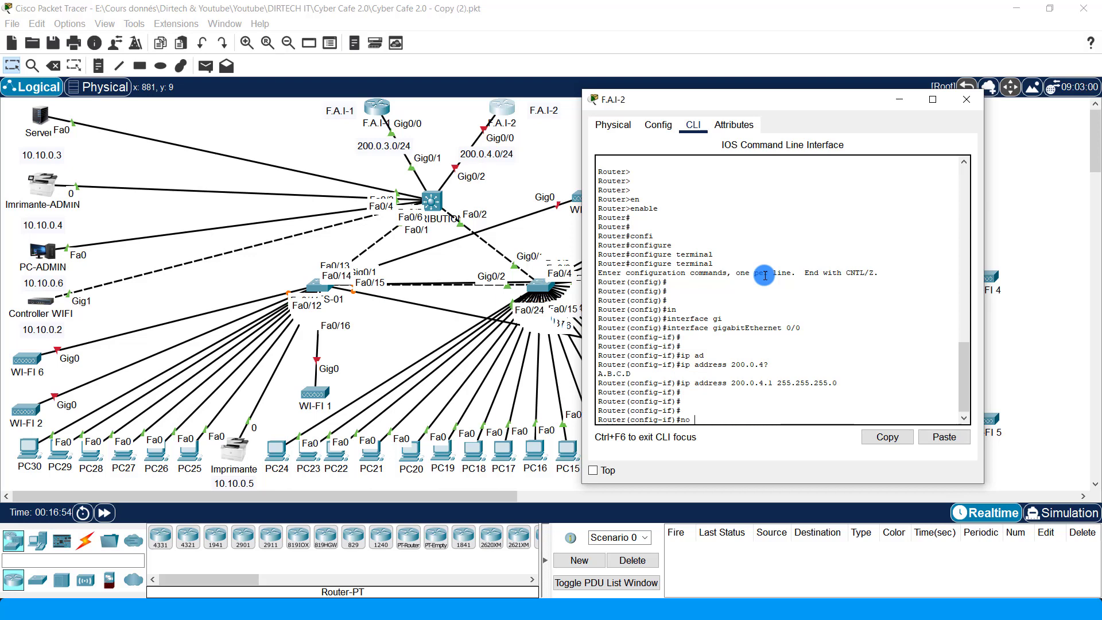
Enable F.A.I-2's gigabitEthernet 0/0 interface with no shutdown
key(Tab)
text(h)
key(Tab)
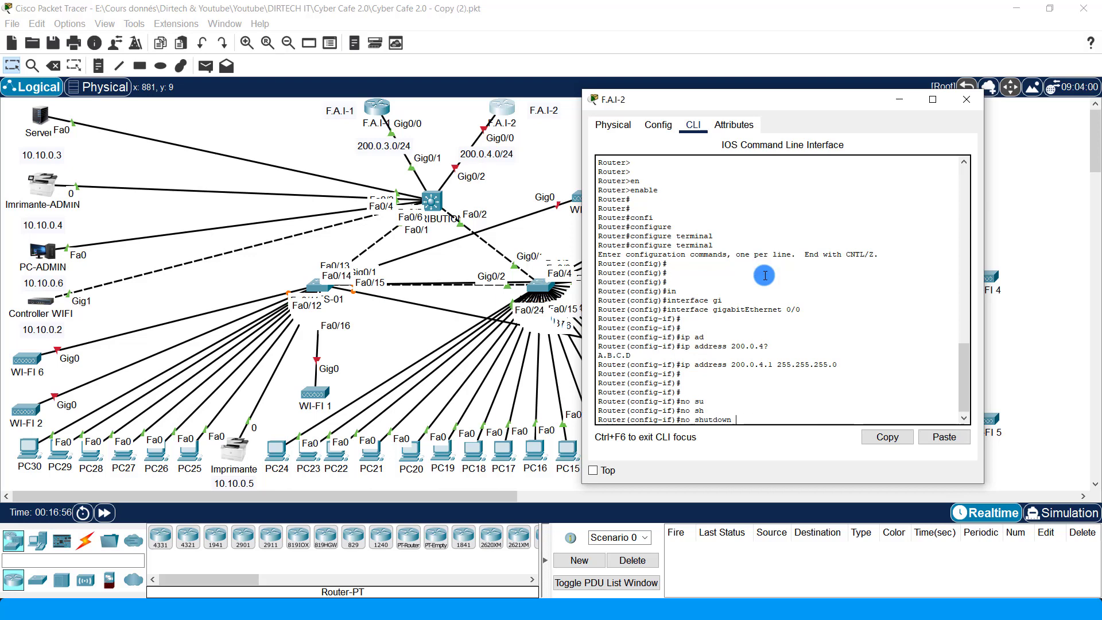
key(Return)
key(Return)
key(Return)
Exit configuration mode on F.A.I-2 with end and save the configuration with write, closing the router window
text(end)
key(Return)
key(Return)
key(Return)
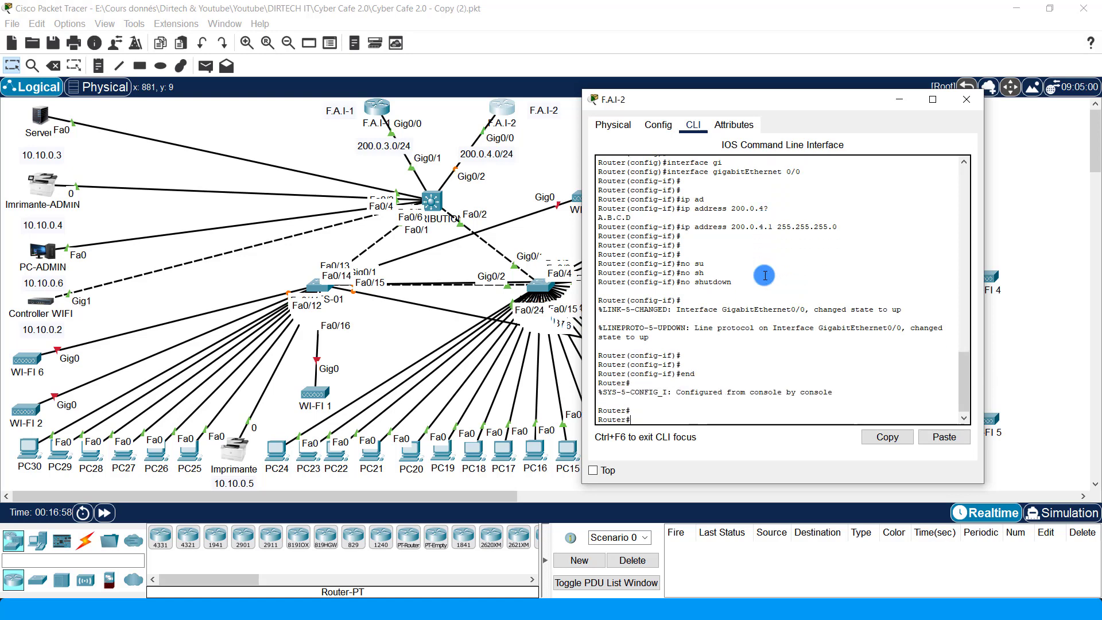
text(w)
key(Return)
key(Return)
key(Return)
key(Return)
key(Return)
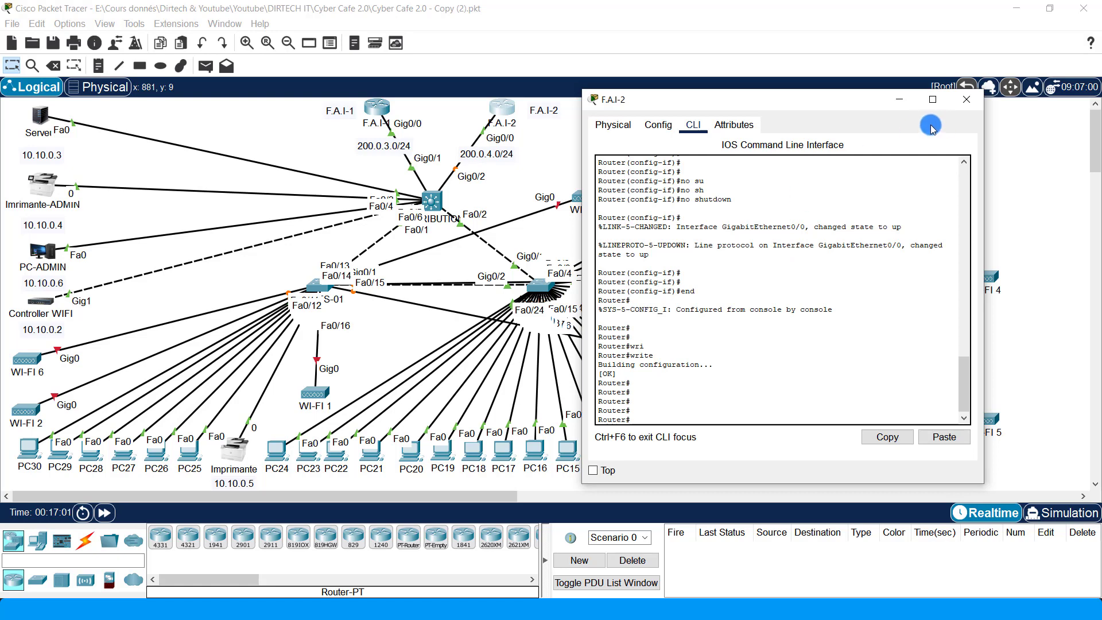
click(967, 99)
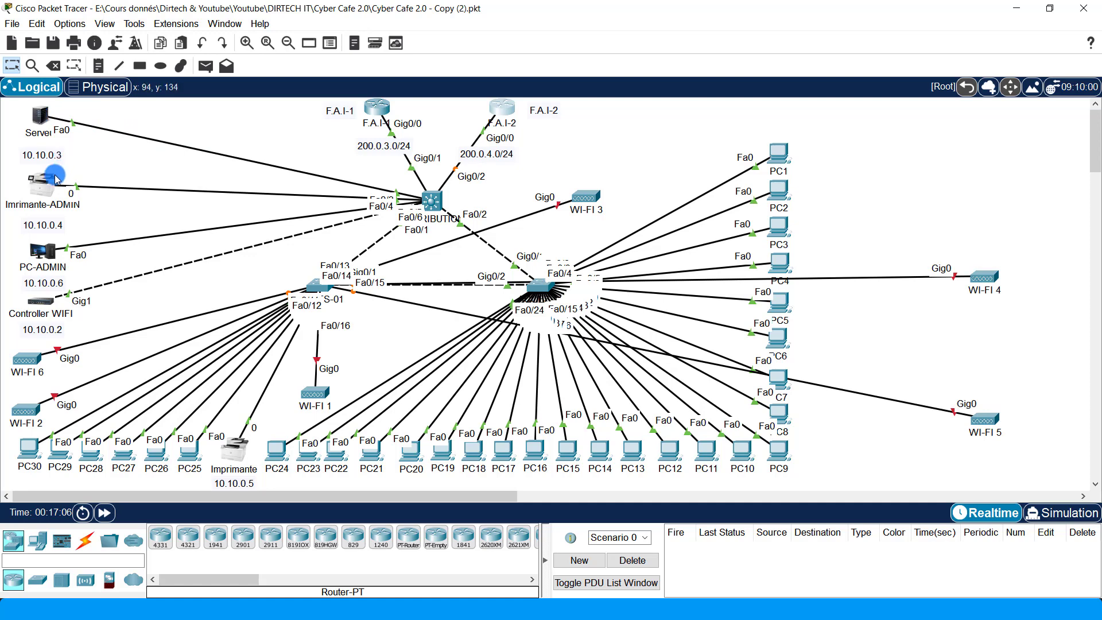
Check the IP configuration of the device Serveur
click(40, 119)
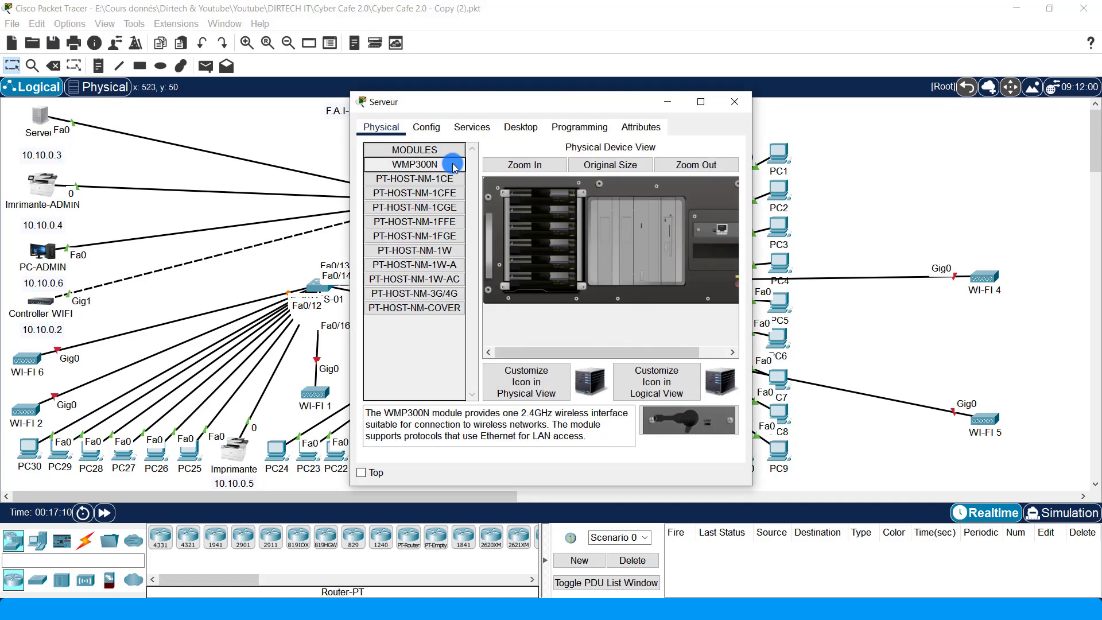
click(523, 129)
click(412, 181)
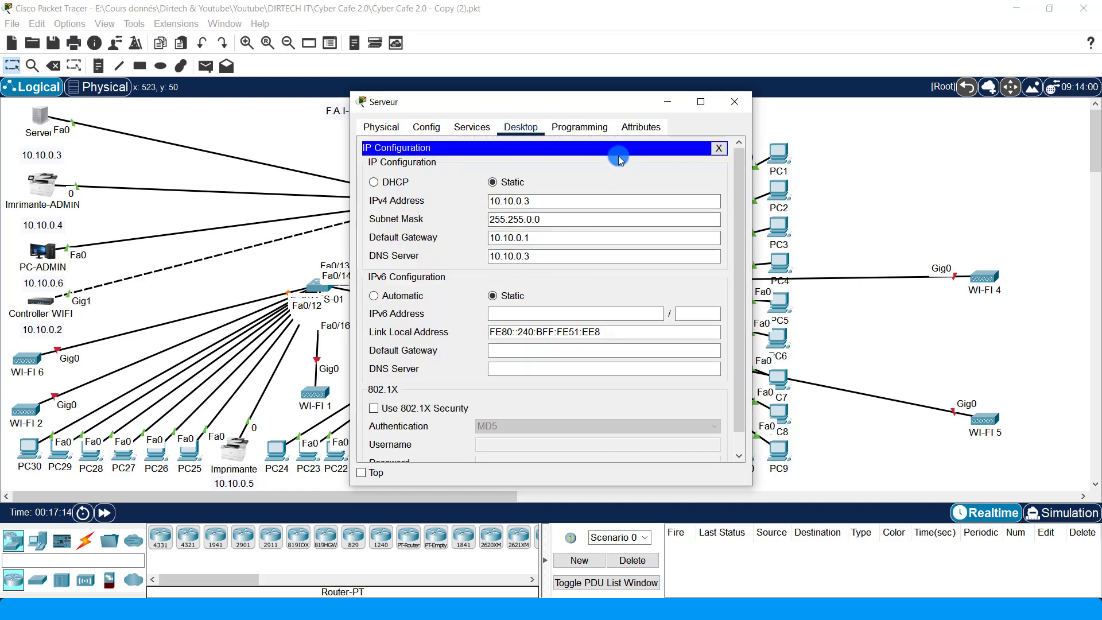
click(734, 103)
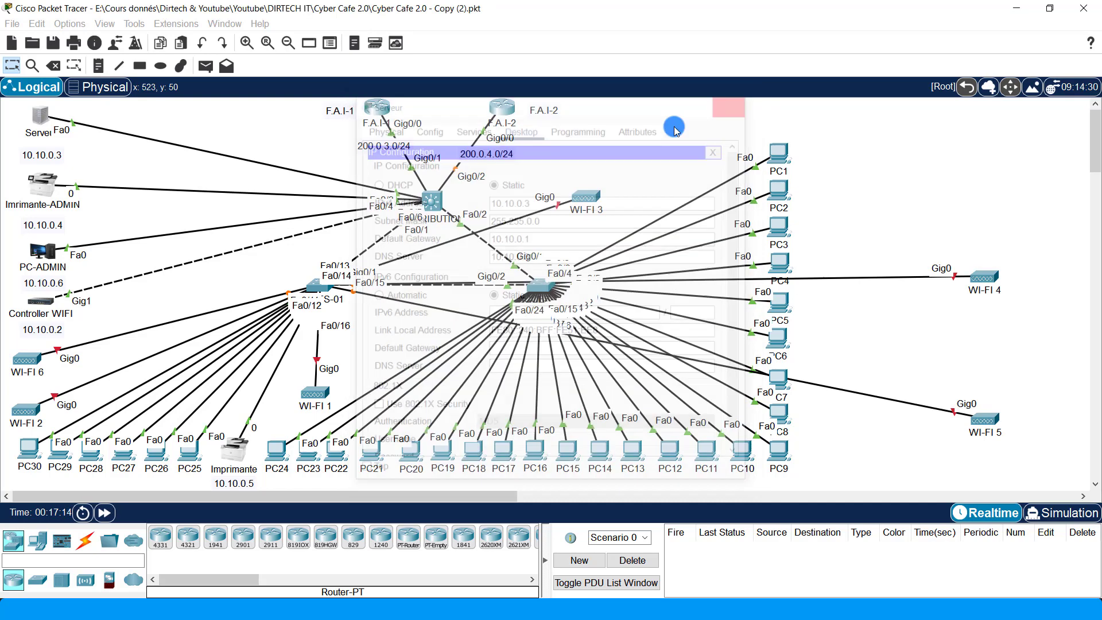
Look at the Imprimante printer, and check the gateway and DNS settings of Imrimante-ADMIN
click(241, 456)
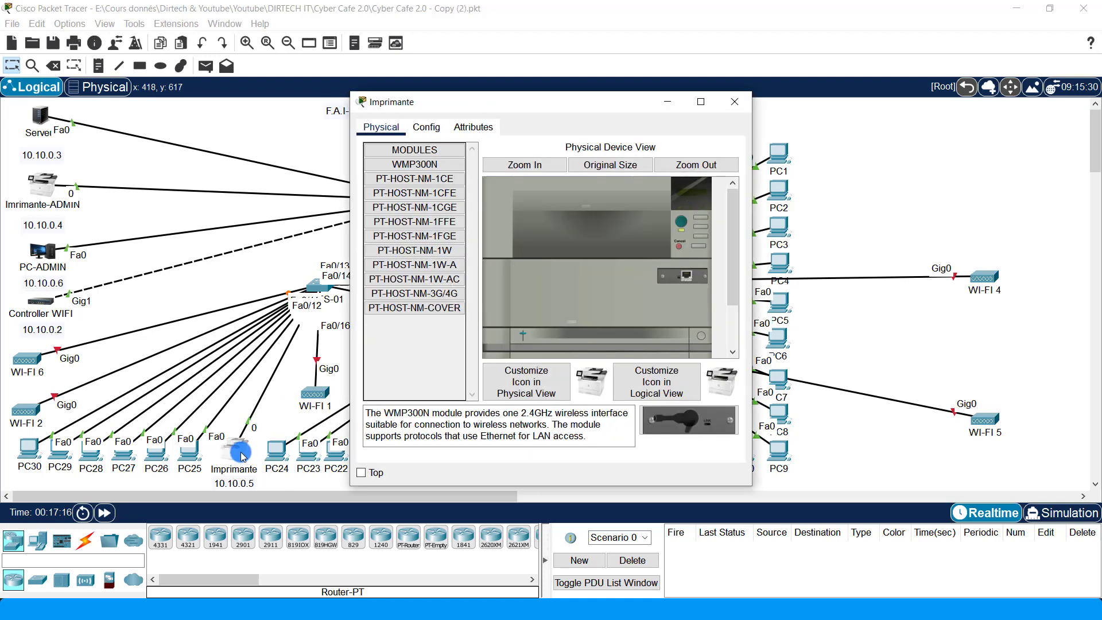
click(747, 99)
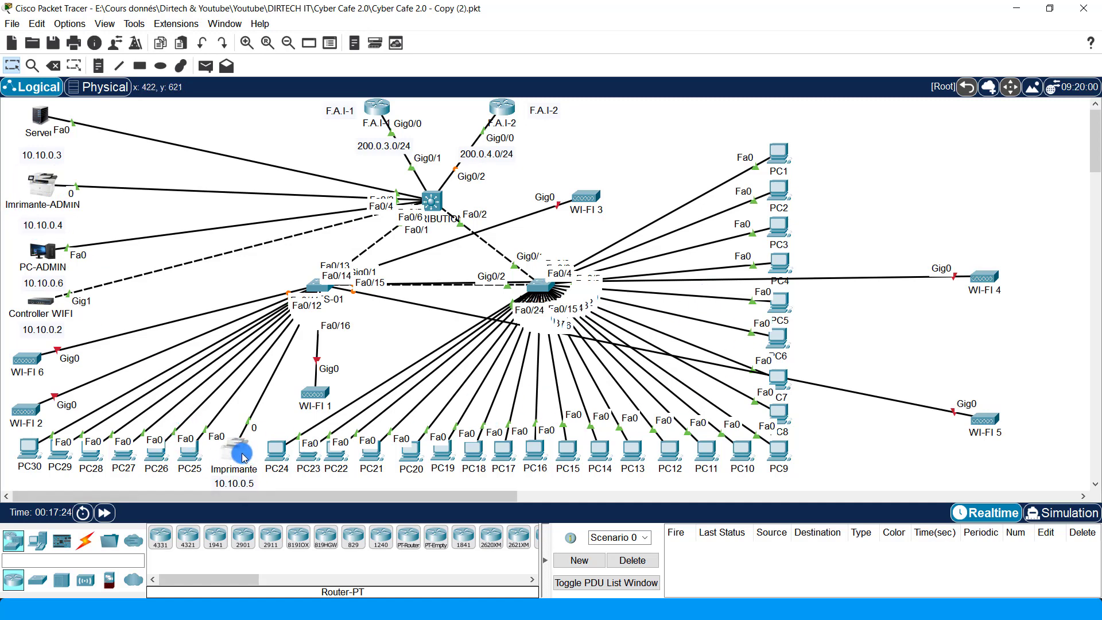
mouse_move(247, 449)
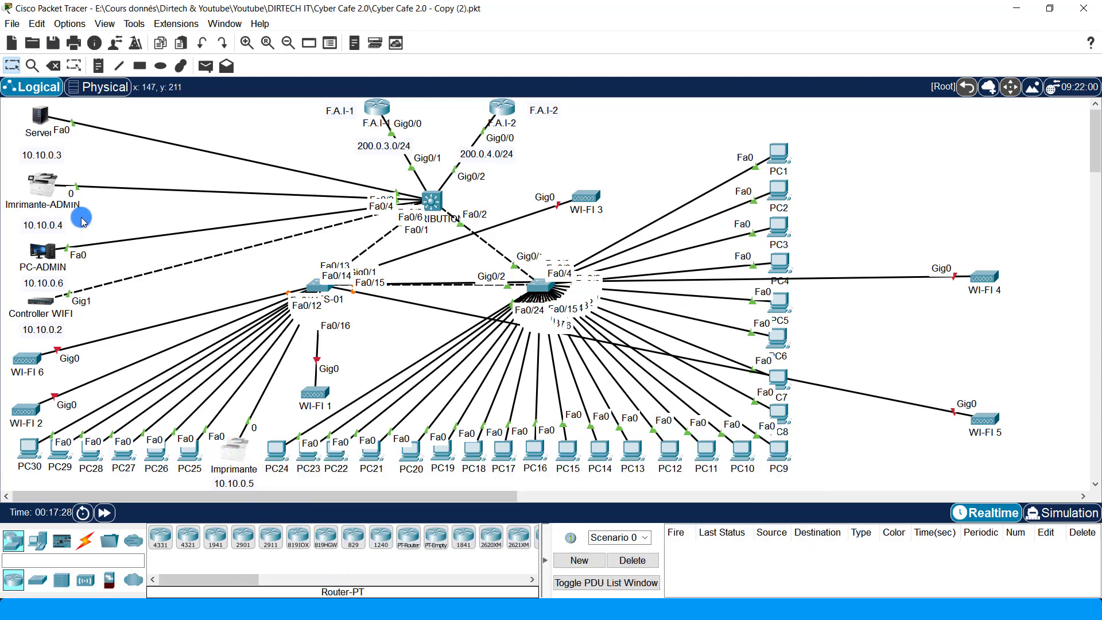
click(44, 188)
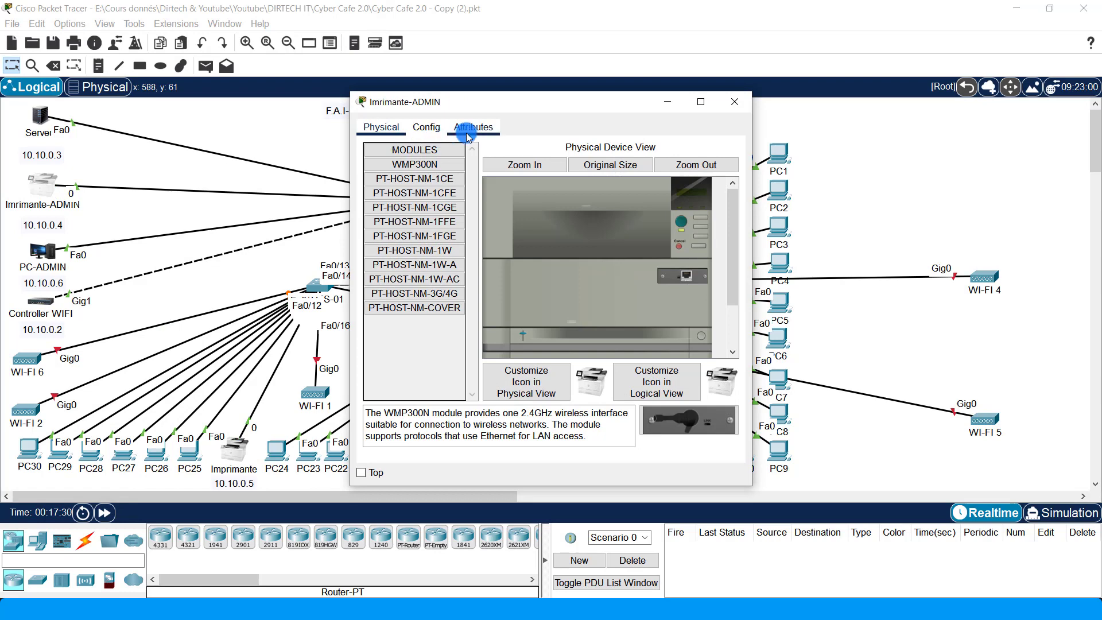
click(471, 127)
click(427, 129)
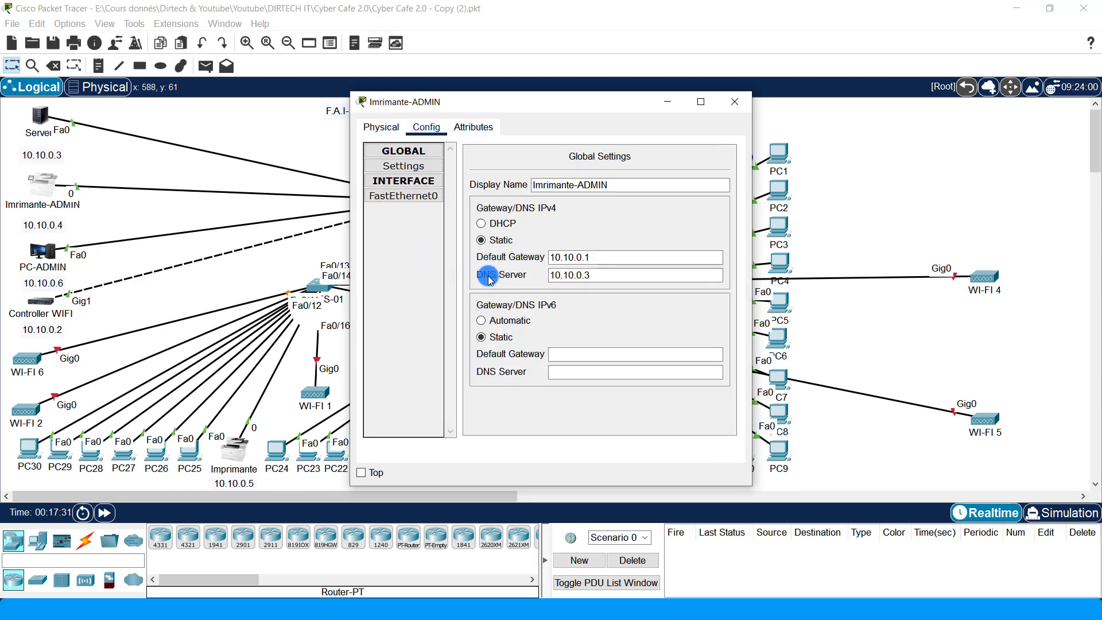
click(740, 106)
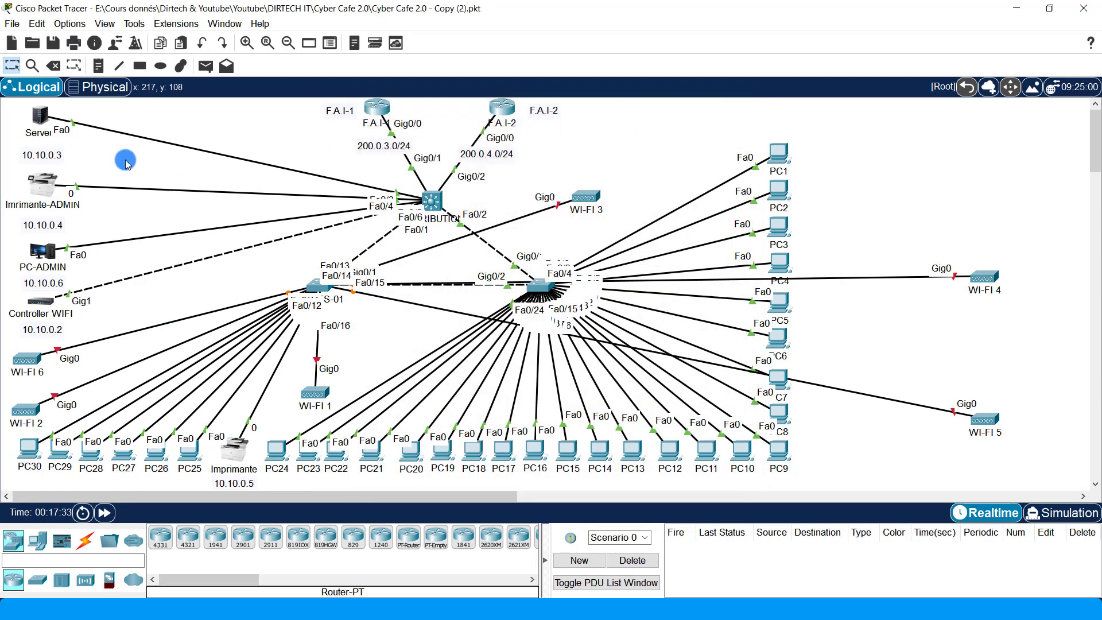
In the DHCP service of Serveur, set serverPool's default gateway to 10.10.0.1 and its DNS server to 10.10.0.3
click(40, 117)
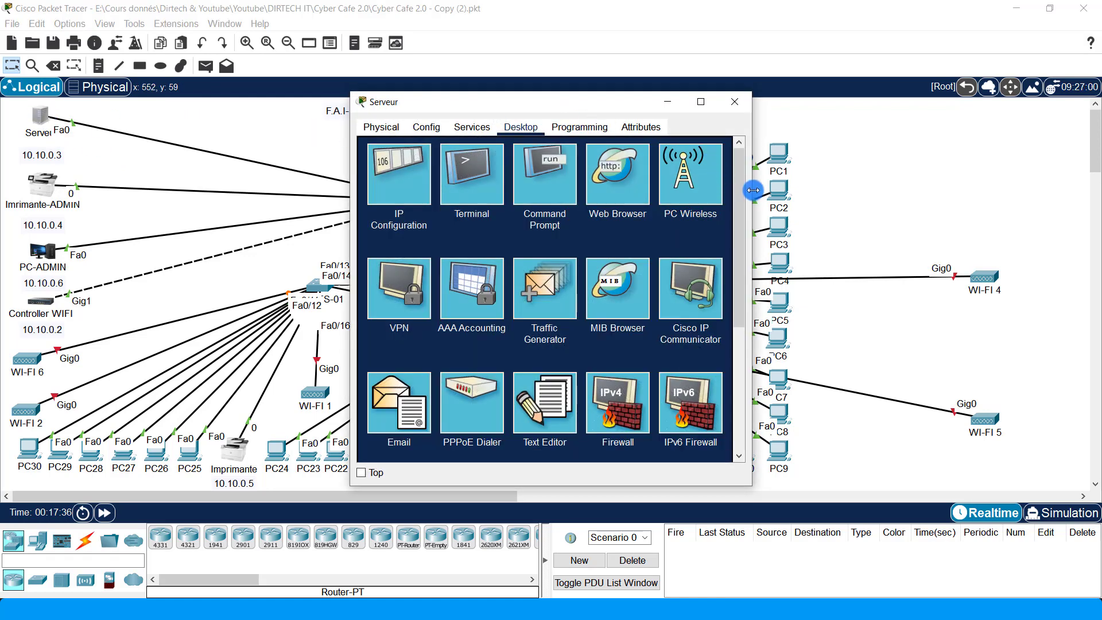
drag(753, 190, 934, 217)
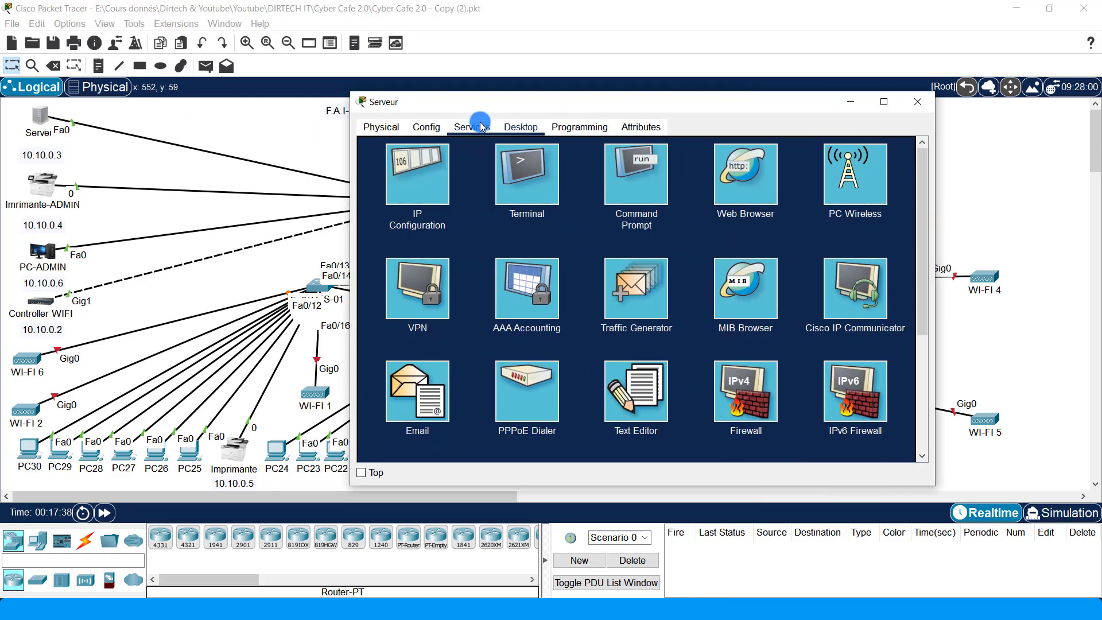
click(480, 127)
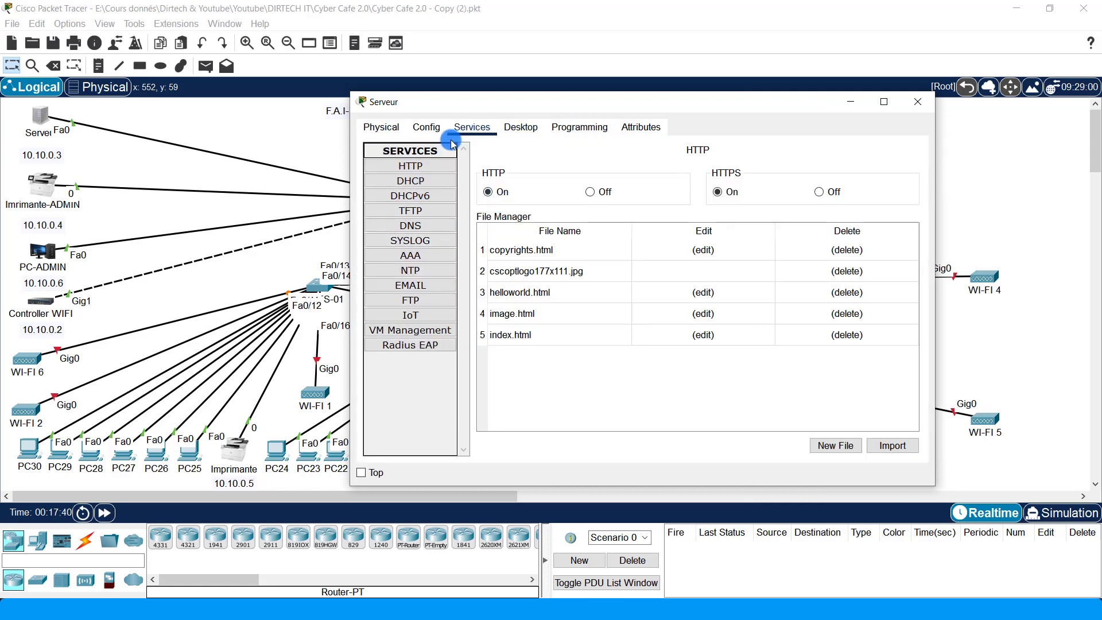
click(422, 180)
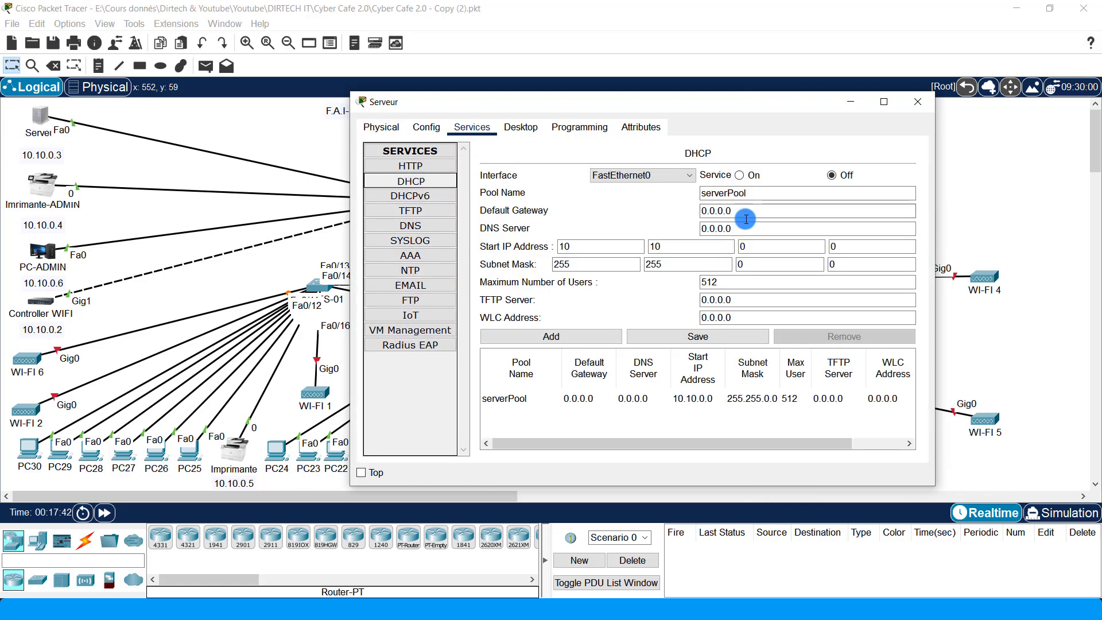
drag(742, 211, 634, 208)
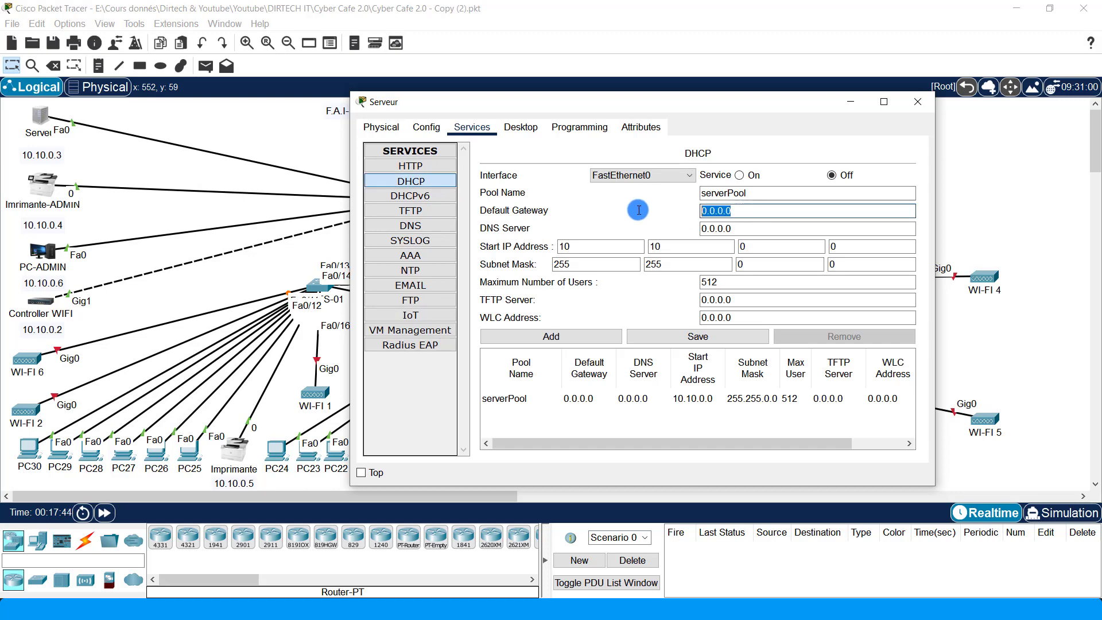
text(10)
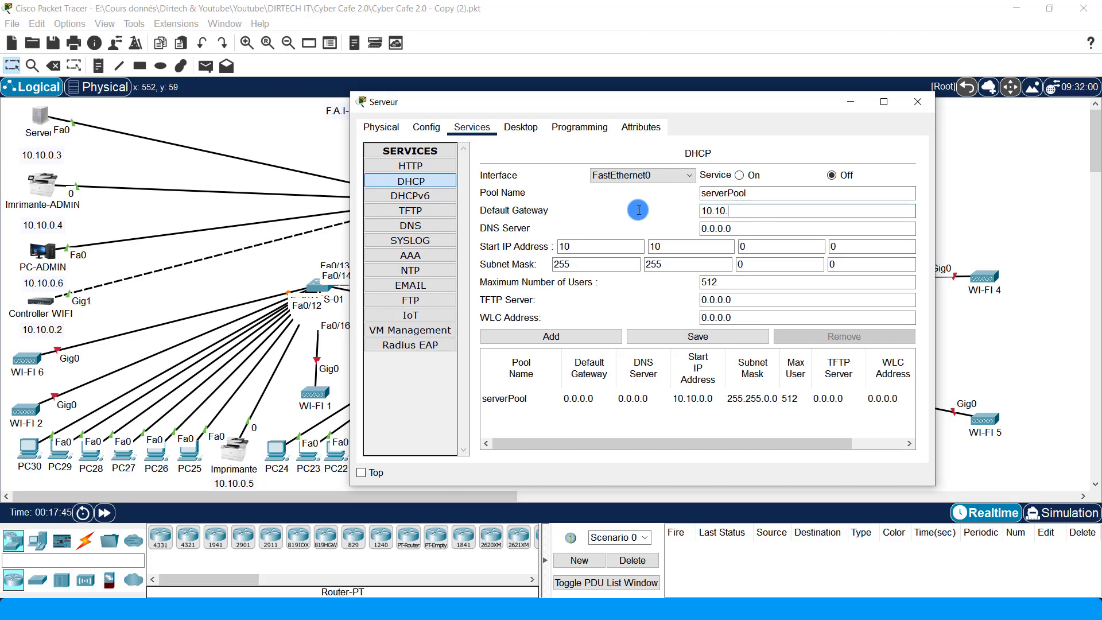
text(.10.0.1)
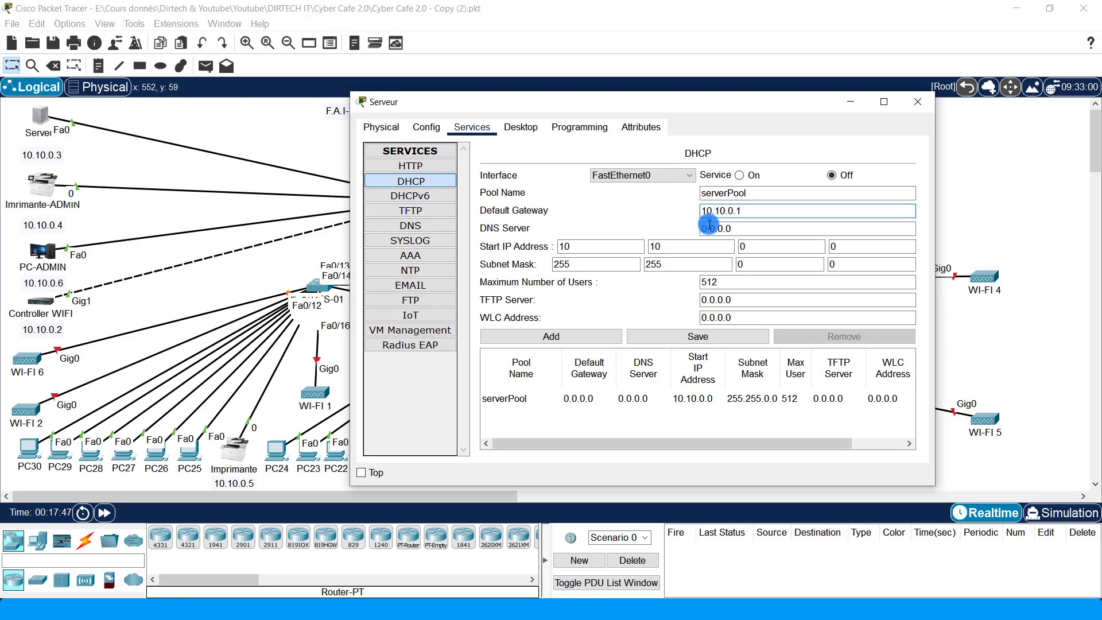
drag(737, 229, 662, 226)
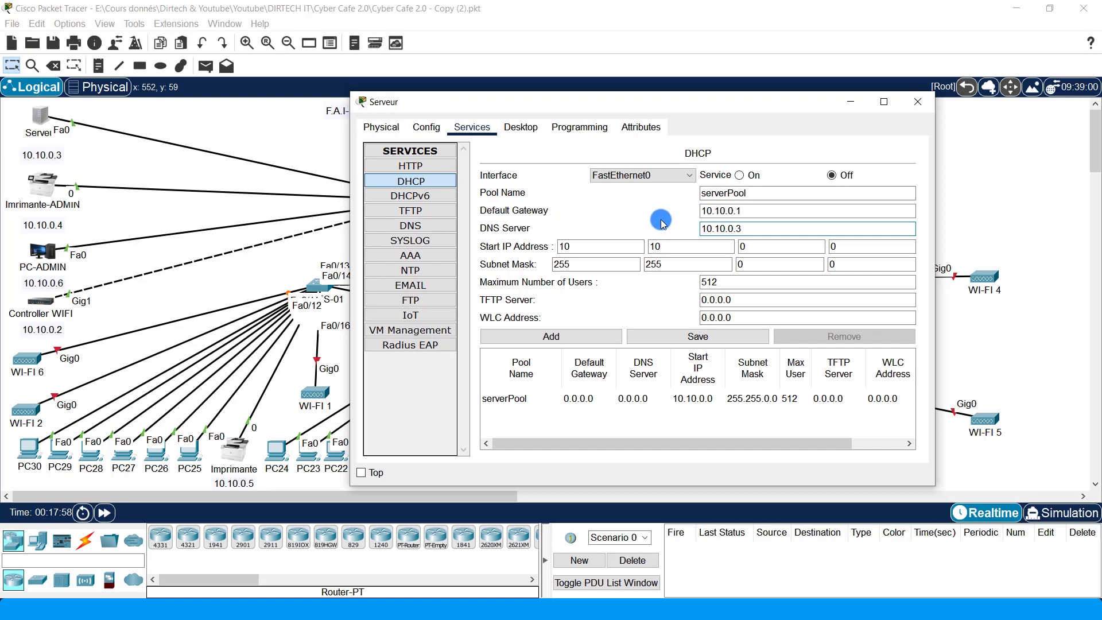
click(771, 225)
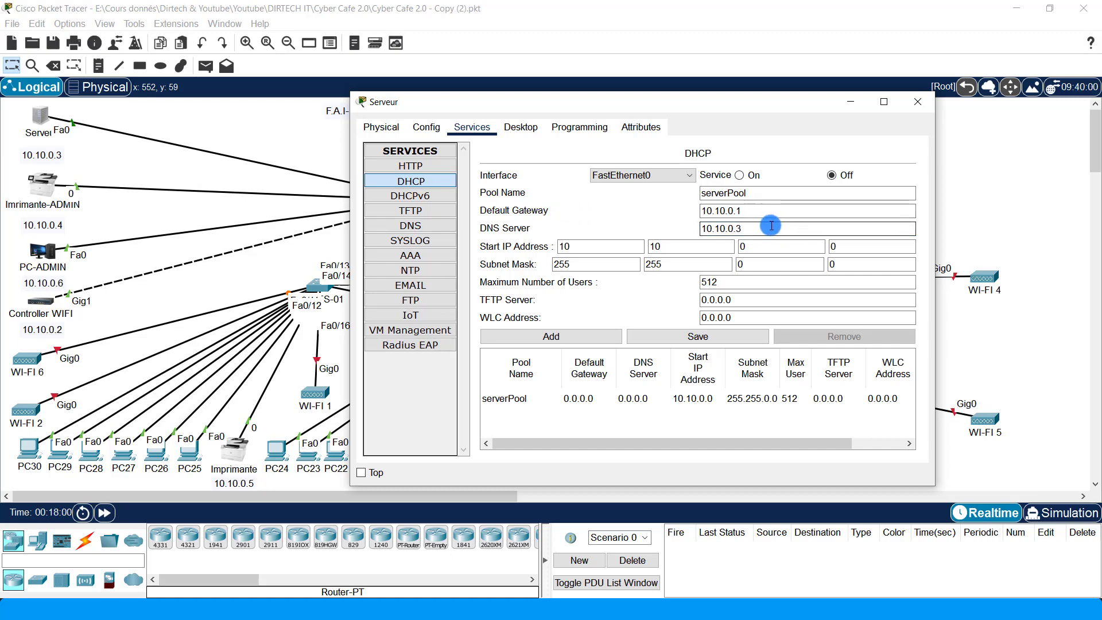
Set serverPool's start IP to 10.10.0.31, maximum users to 1000 and WLC address to 10.10.0.2, save the pool and turn DHCP on
double_click(855, 246)
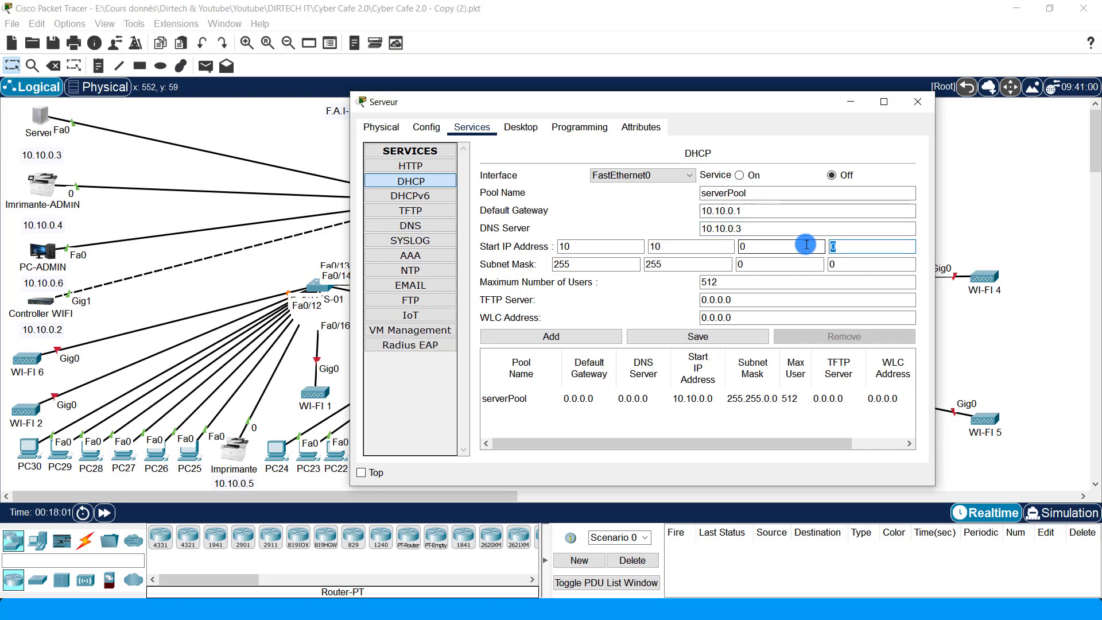
text(31)
key(Tab)
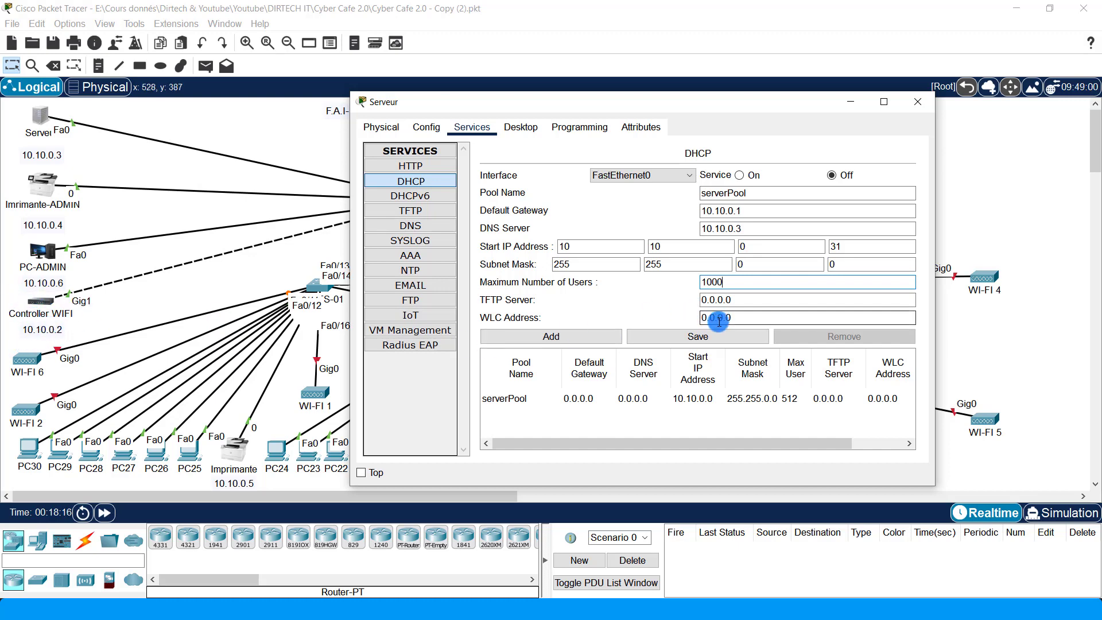
drag(750, 319, 669, 307)
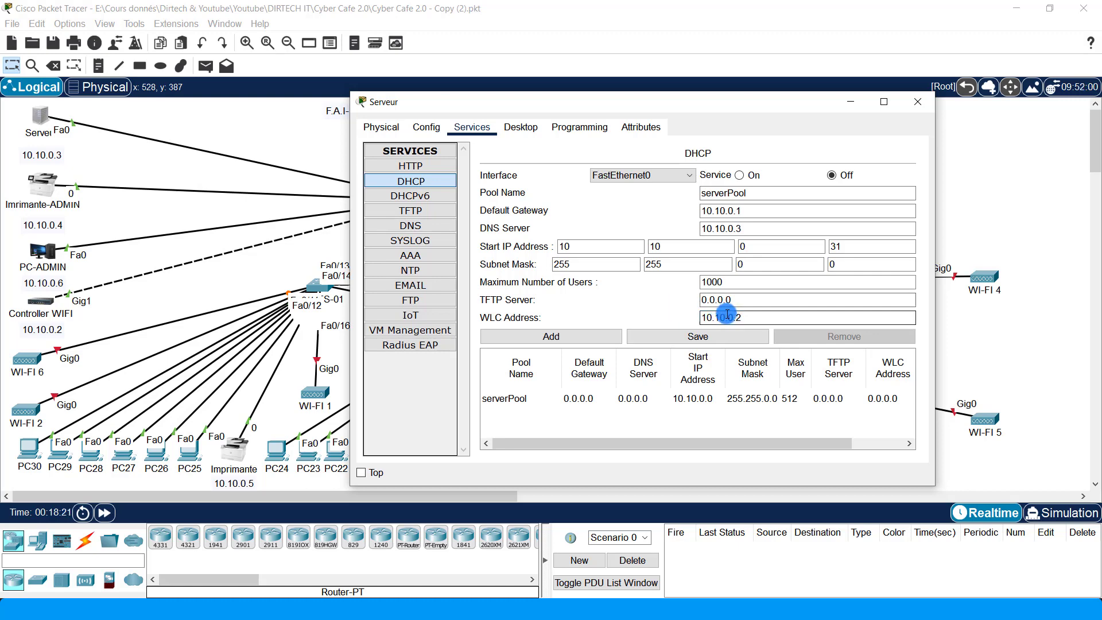
click(713, 337)
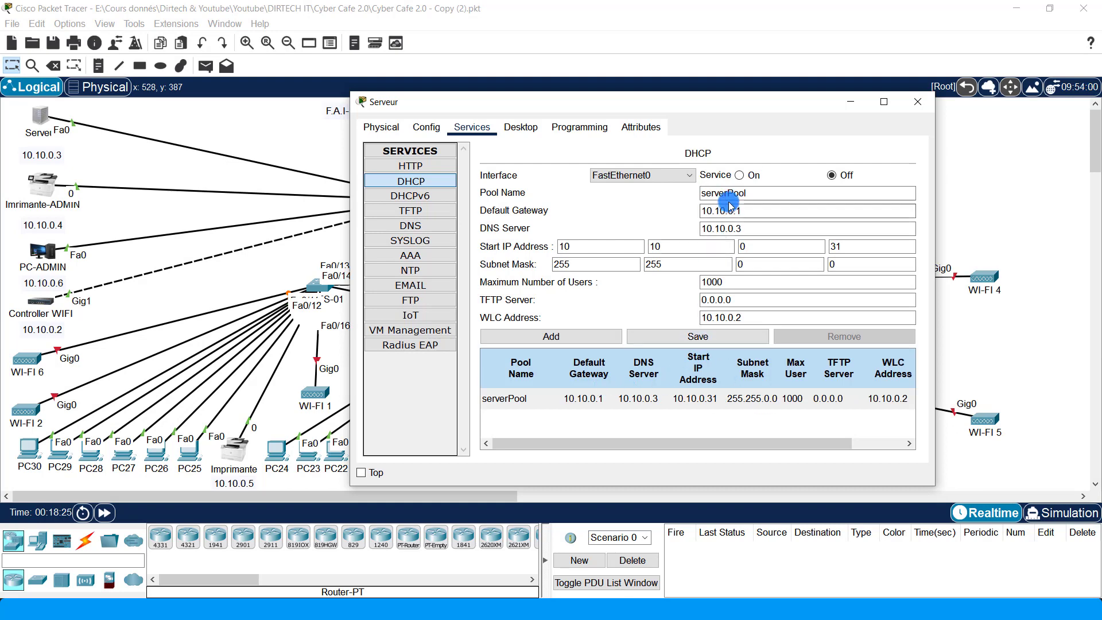
click(739, 175)
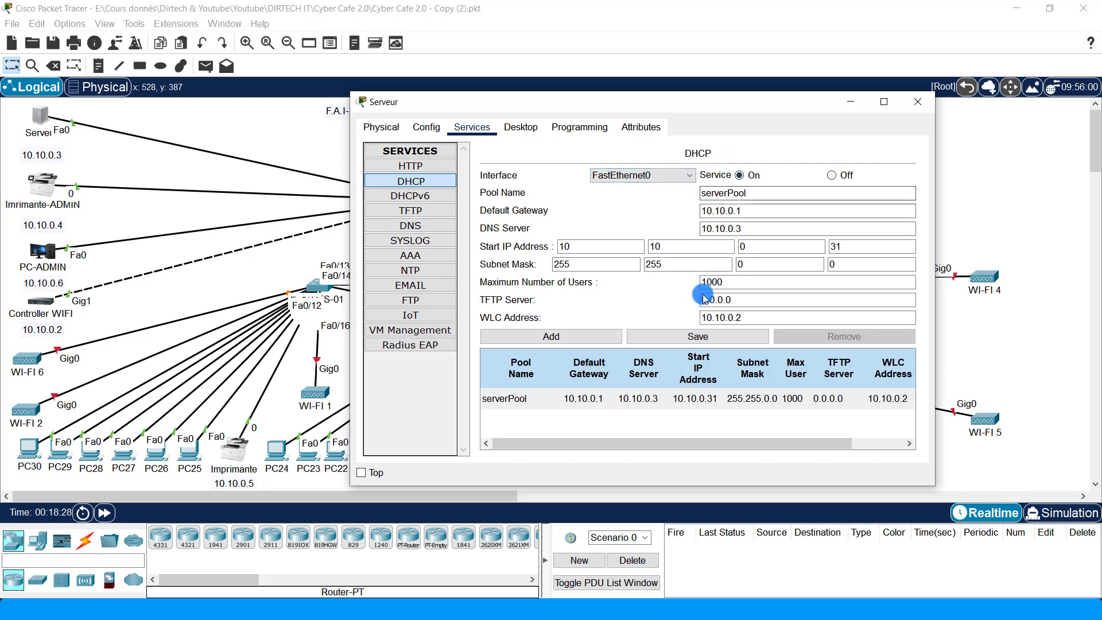
click(779, 265)
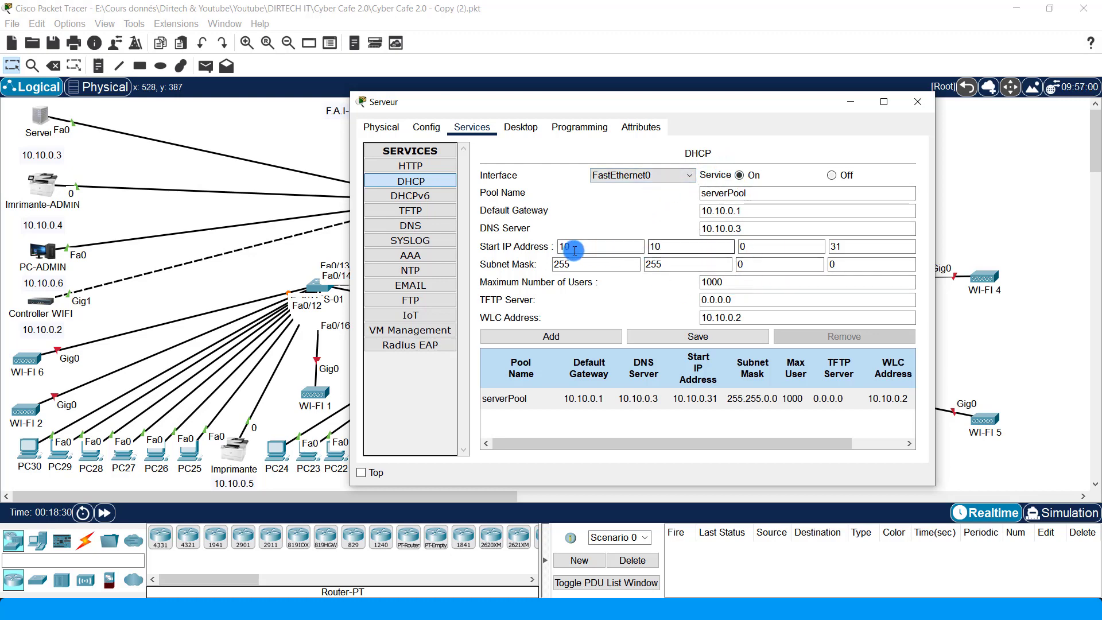
Add a DNS A record on Serveur mapping wlc.lab to 10.10.0.2, and turn the DNS service on
click(457, 226)
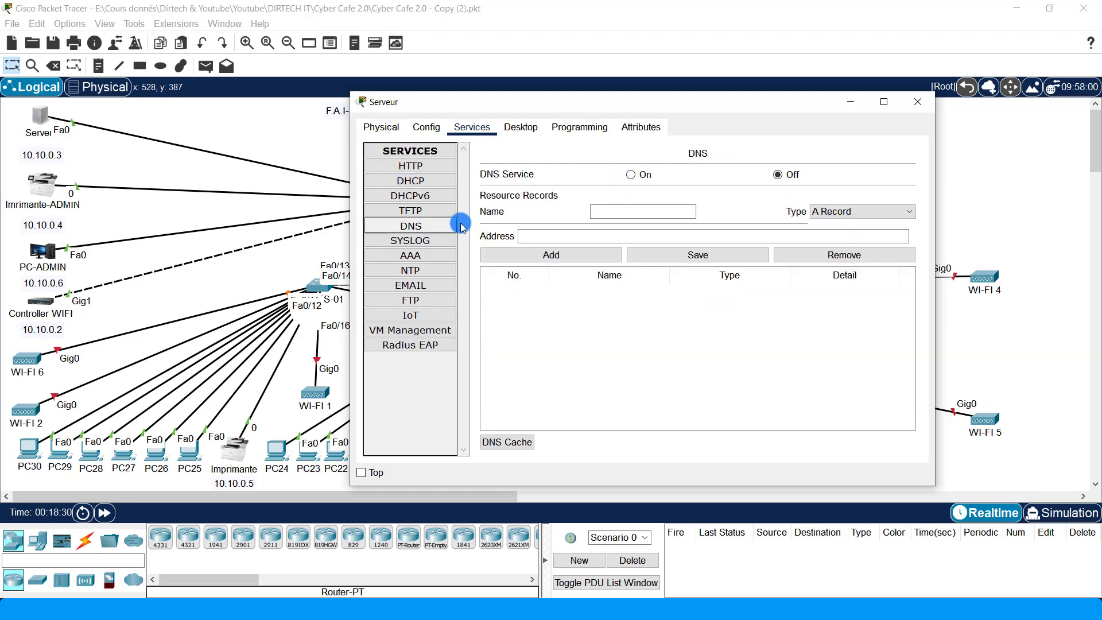
click(641, 210)
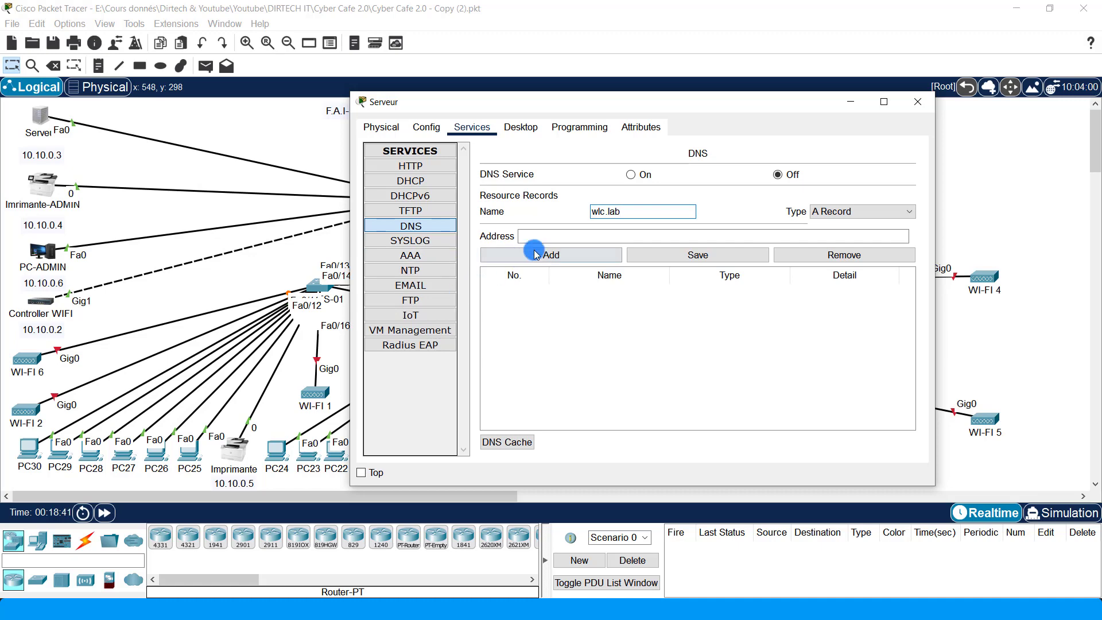
click(544, 236)
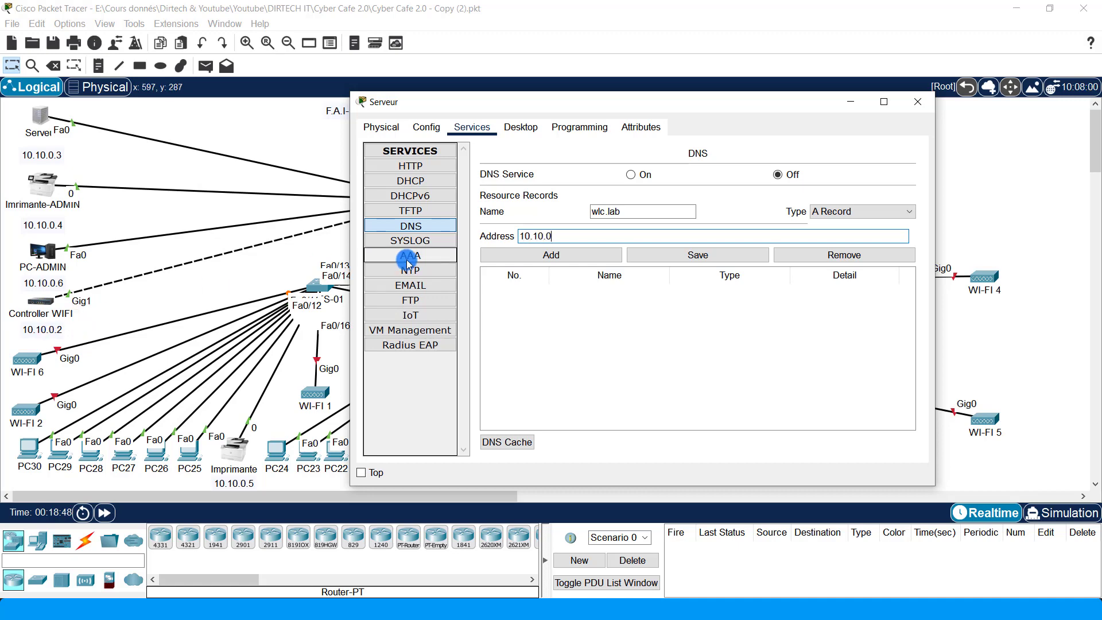
click(598, 258)
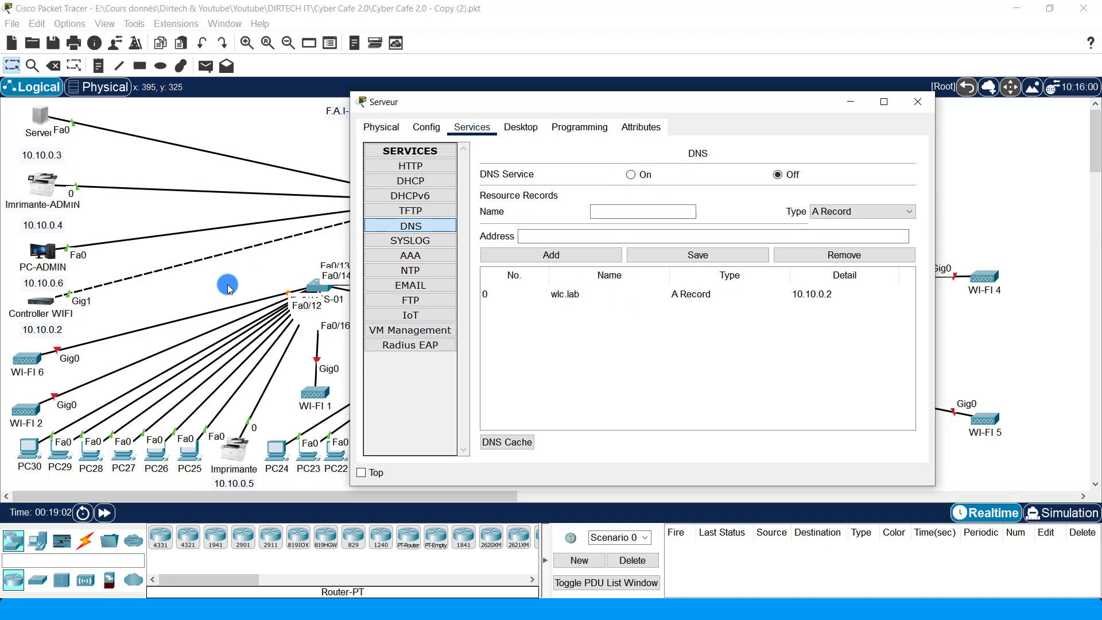
click(630, 175)
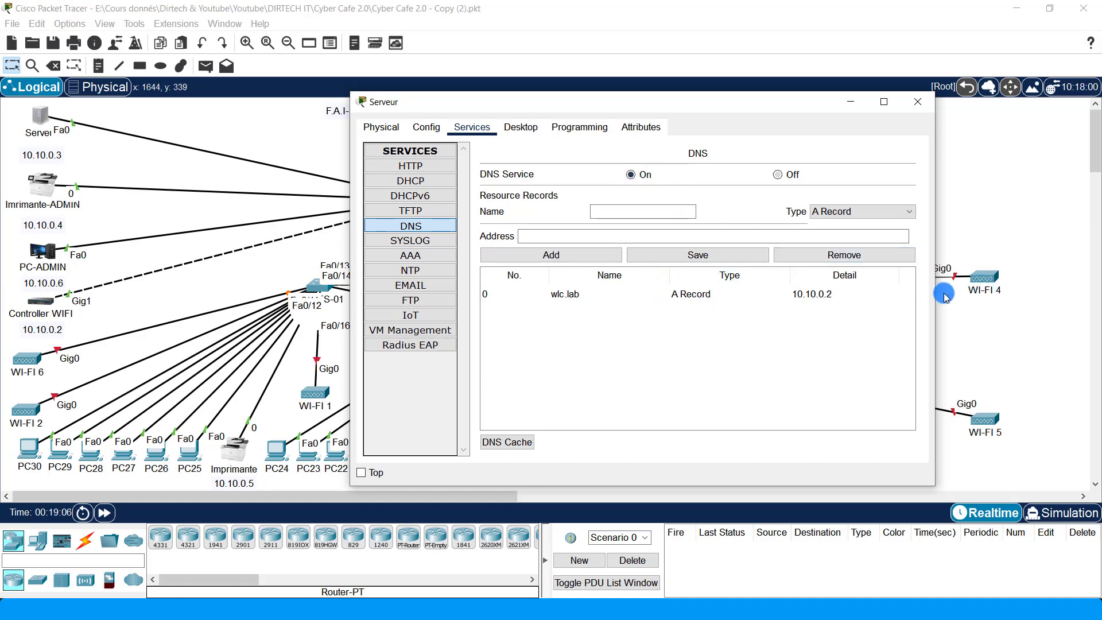
Add an AAA Radius client on Serveur named CYBERCAFE with client IP 10.10.0.2, entering the shared secret
drag(935, 289, 1051, 290)
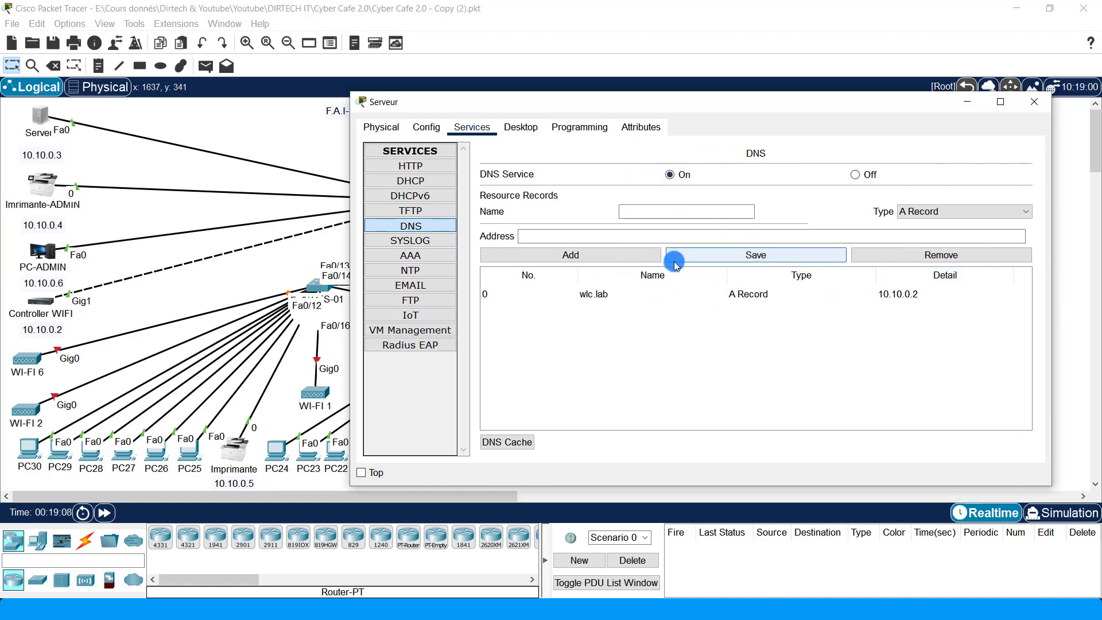
click(410, 255)
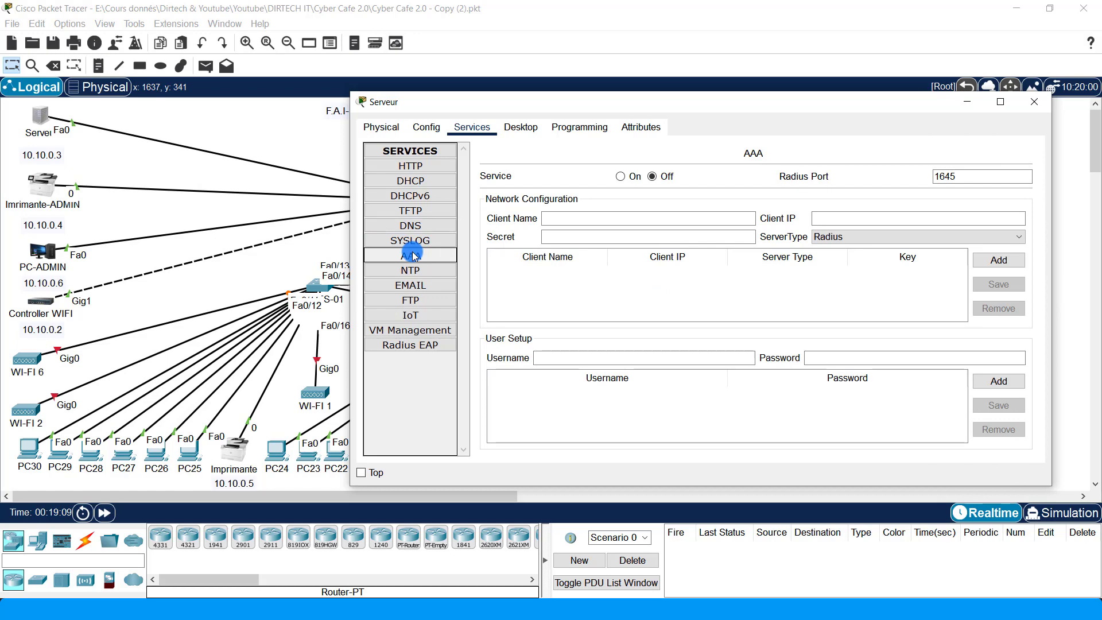
click(683, 218)
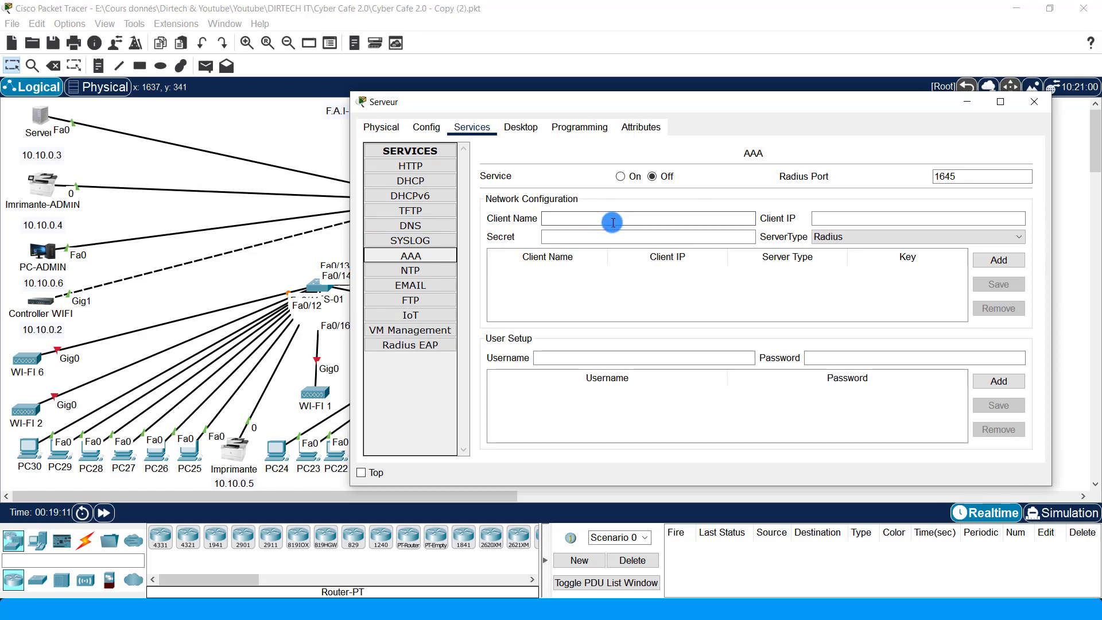
click(409, 257)
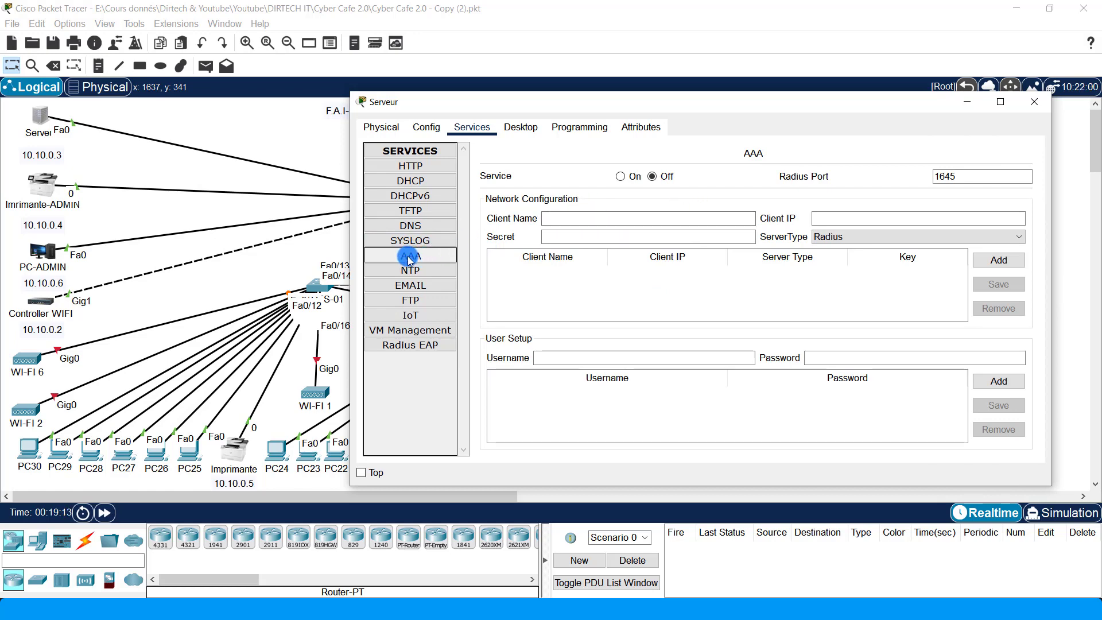
click(571, 217)
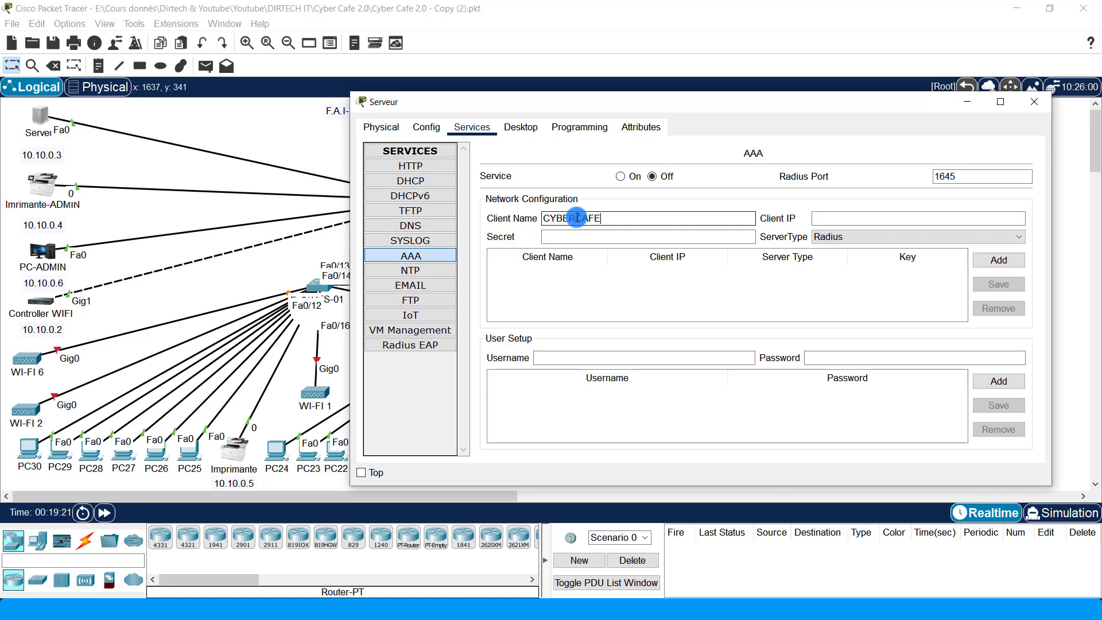
click(825, 217)
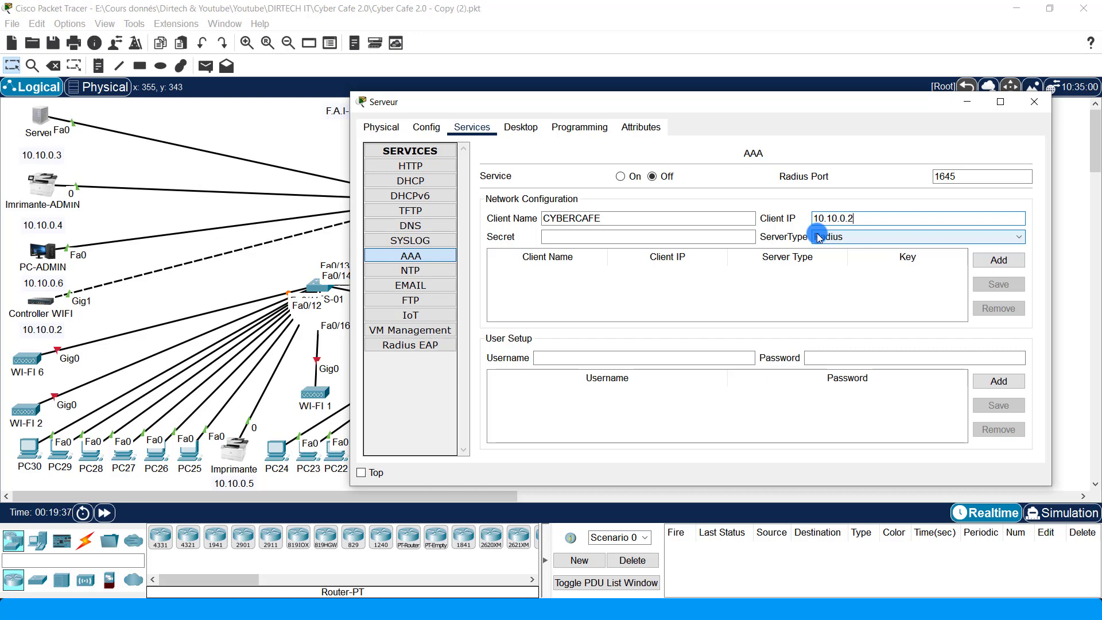
click(637, 237)
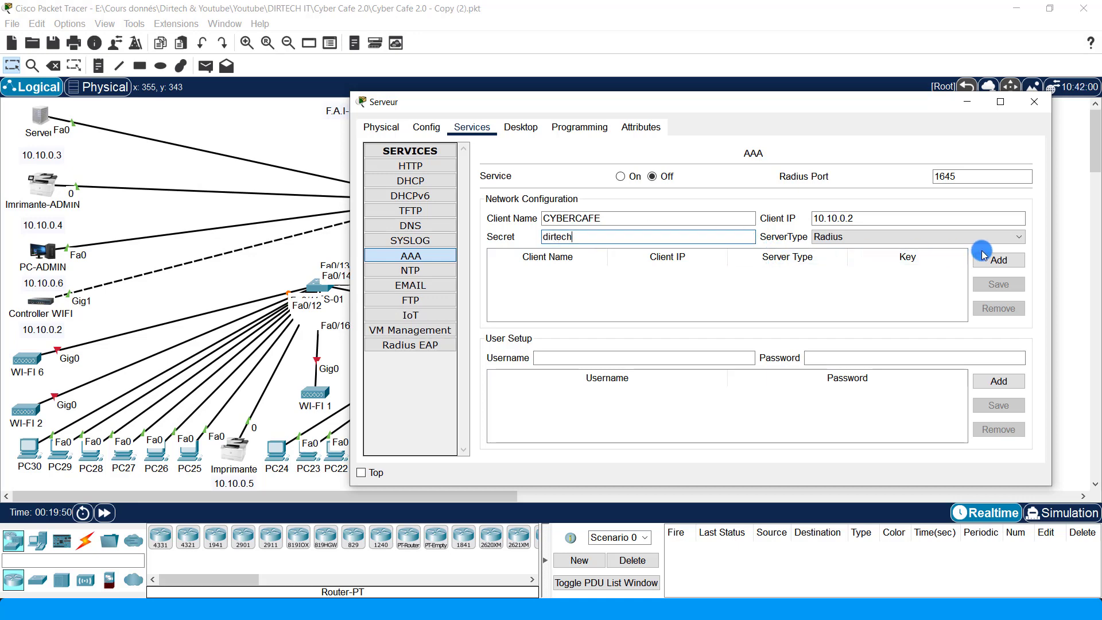
click(997, 258)
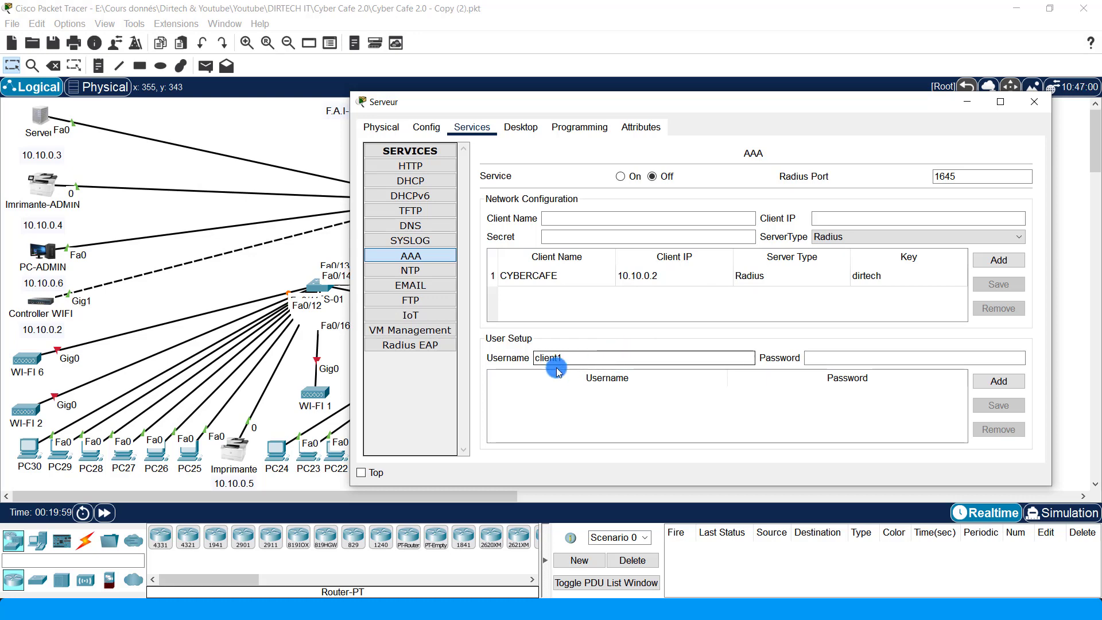
Add the user client1 to the AAA user setup, entering the account password
drag(614, 360, 489, 350)
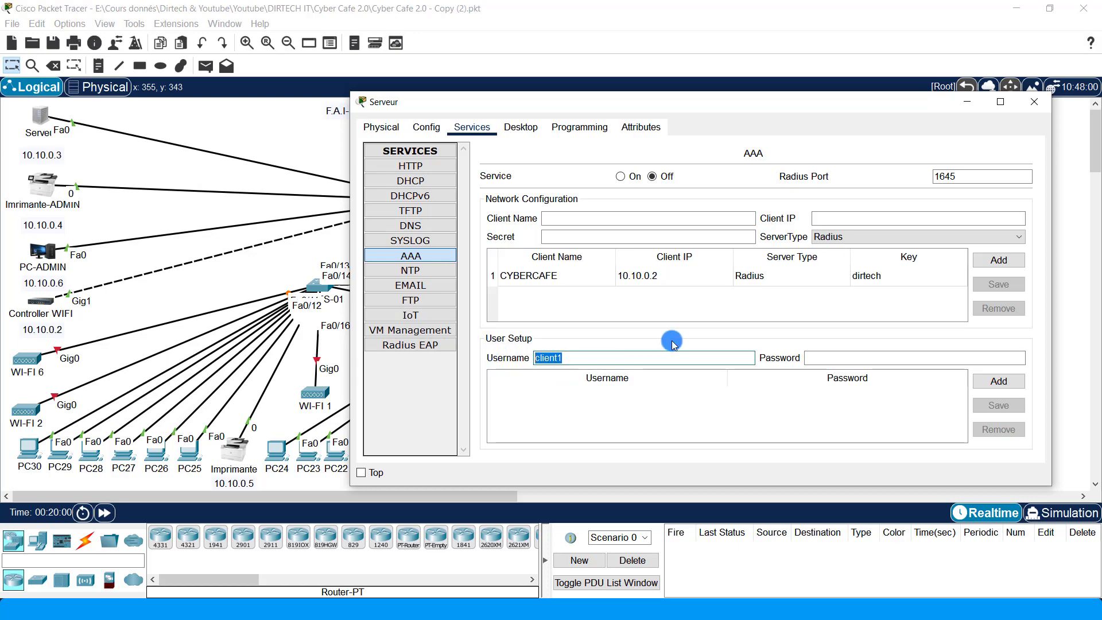
click(850, 356)
text(client1)
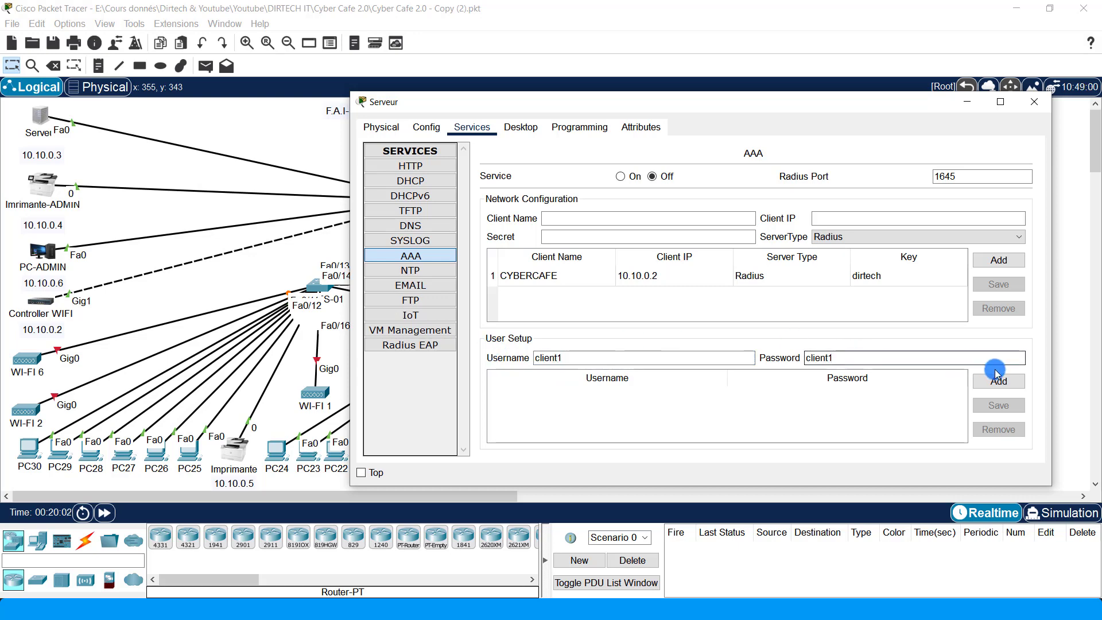
click(998, 381)
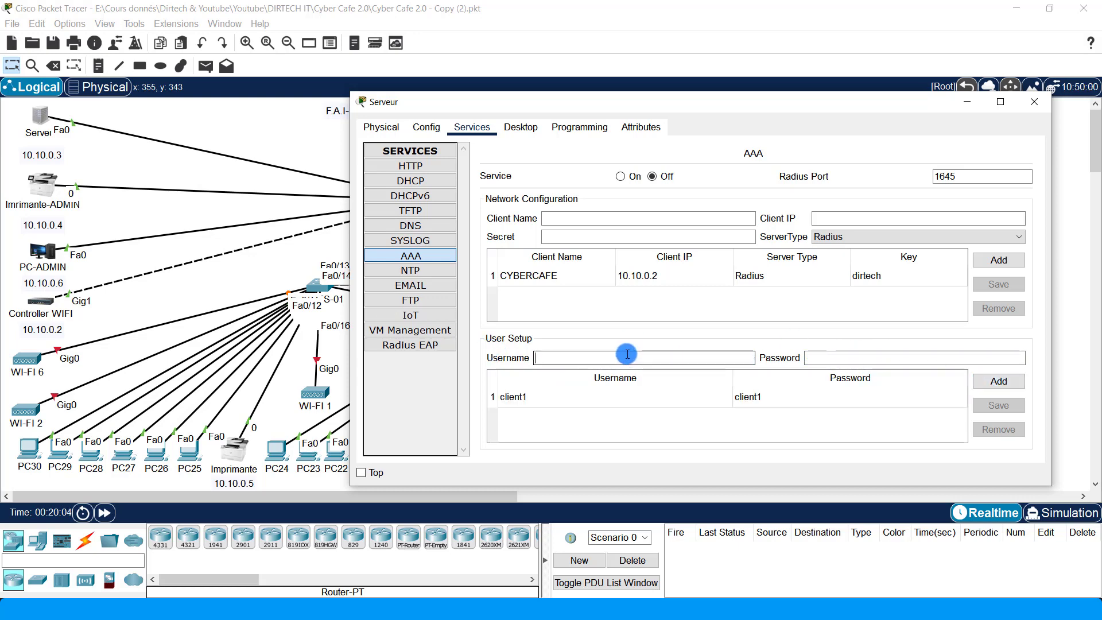
Add the user client2 to the AAA user setup, entering the account password
text(client2)
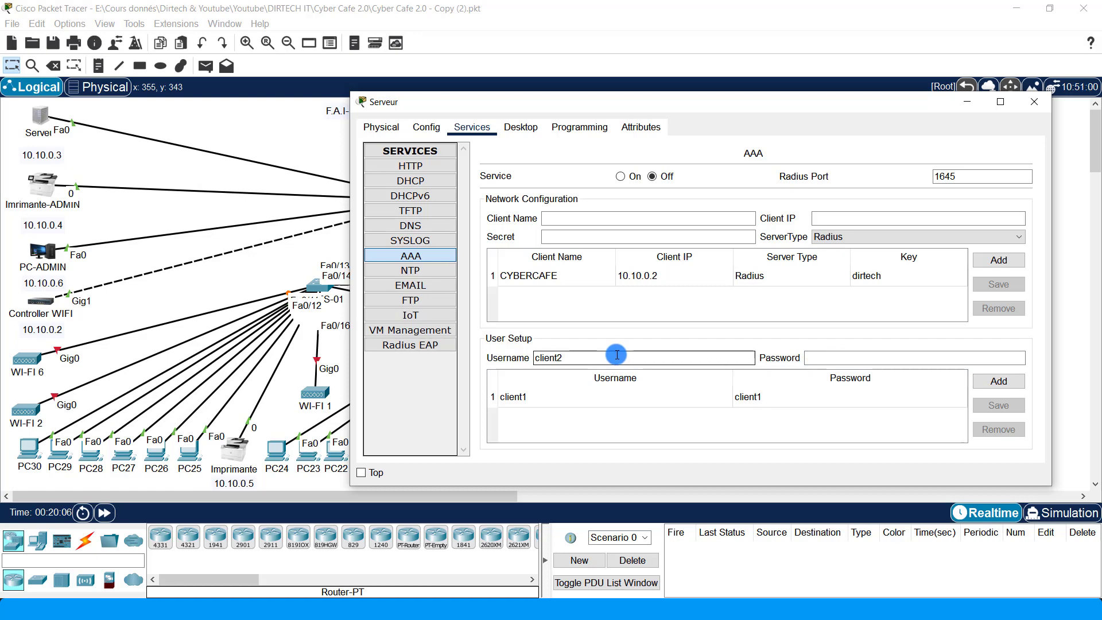
drag(627, 354, 495, 351)
click(820, 358)
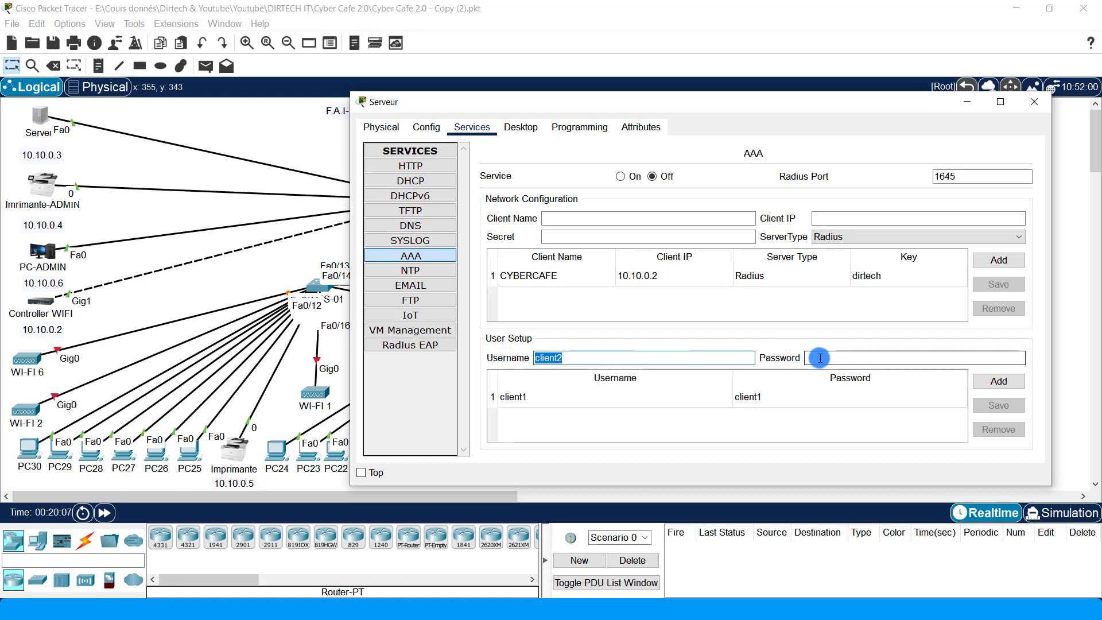
click(997, 381)
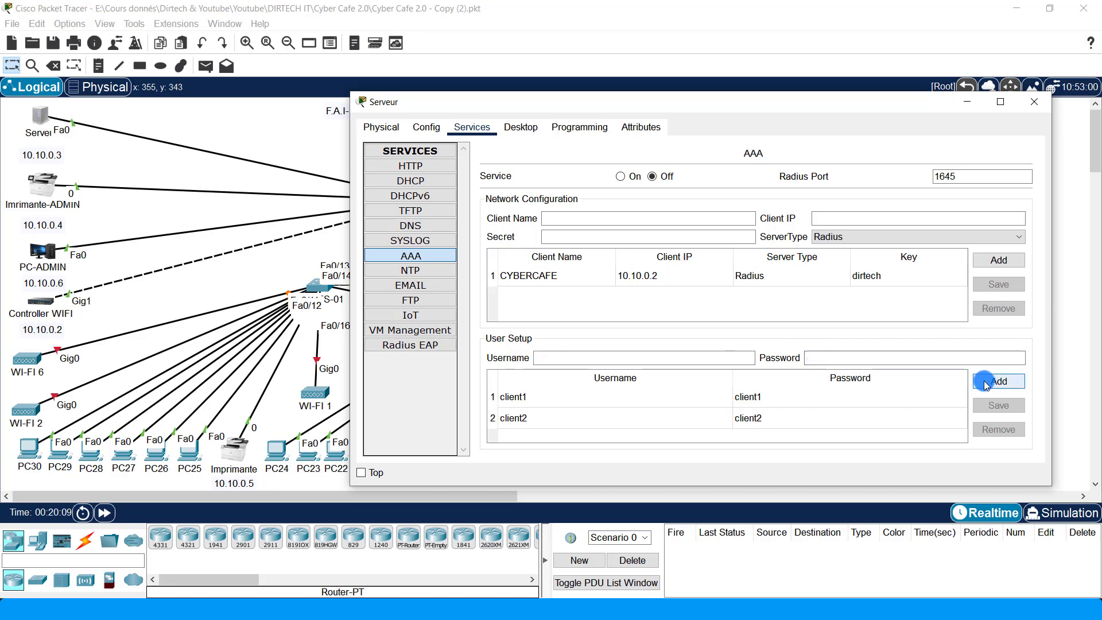
Add the user client3 to the AAA user setup on Serveur, entering the account password, and turn the AAA service on
click(639, 359)
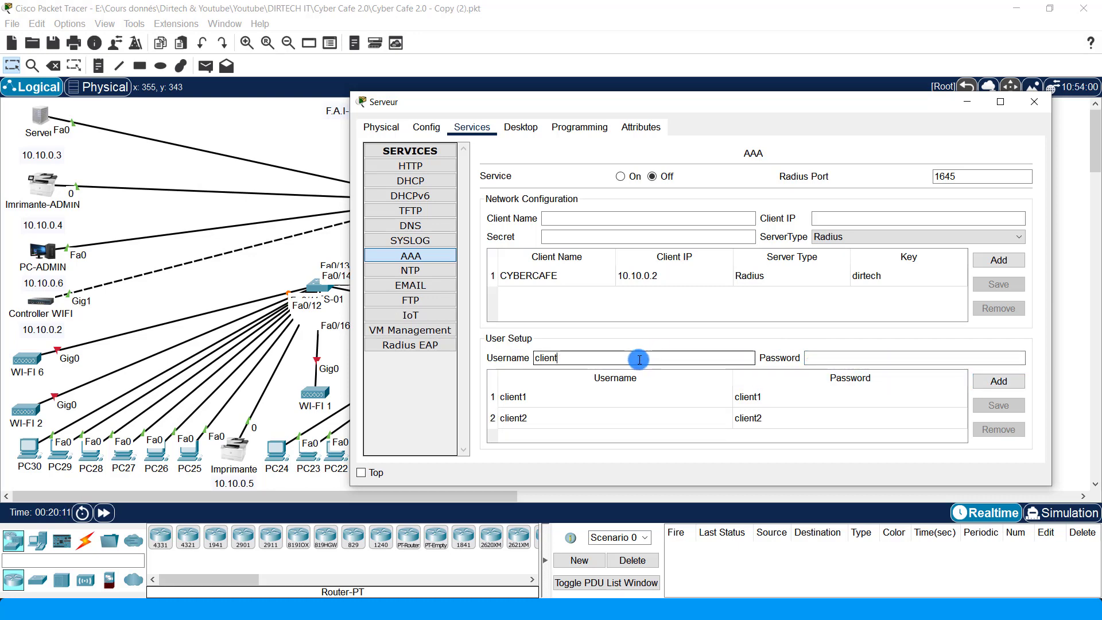
drag(647, 359, 493, 354)
click(824, 357)
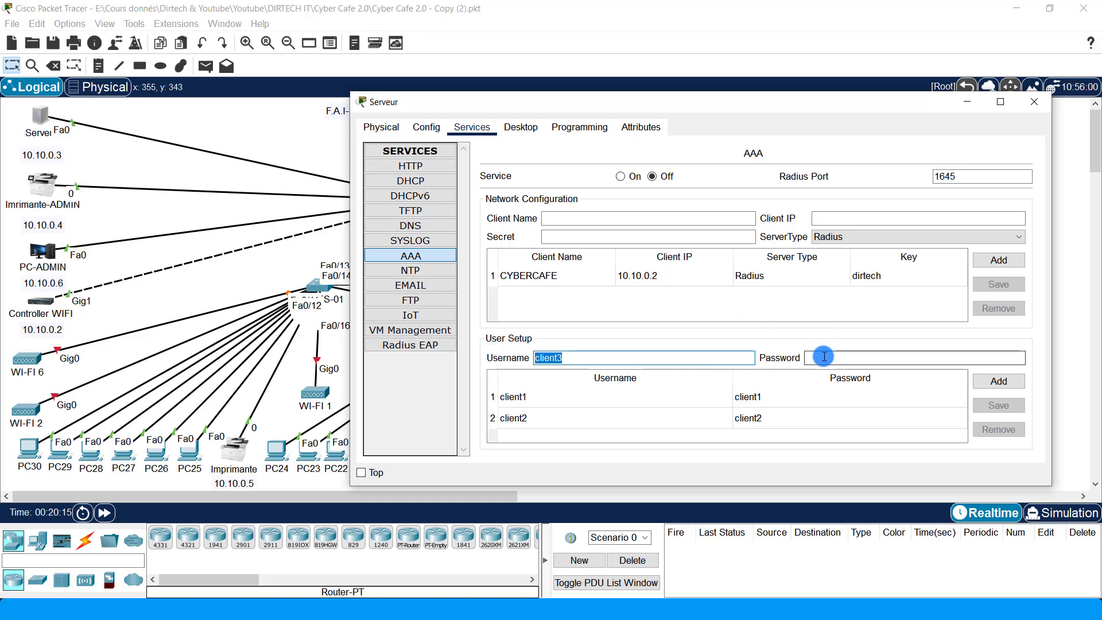
click(998, 381)
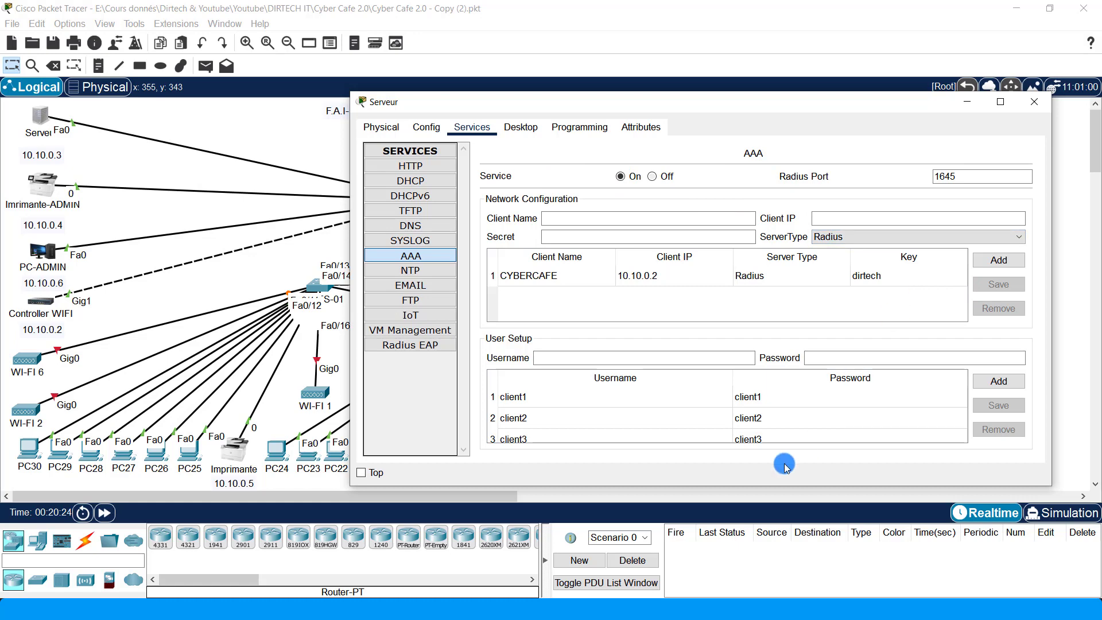
drag(774, 488, 770, 535)
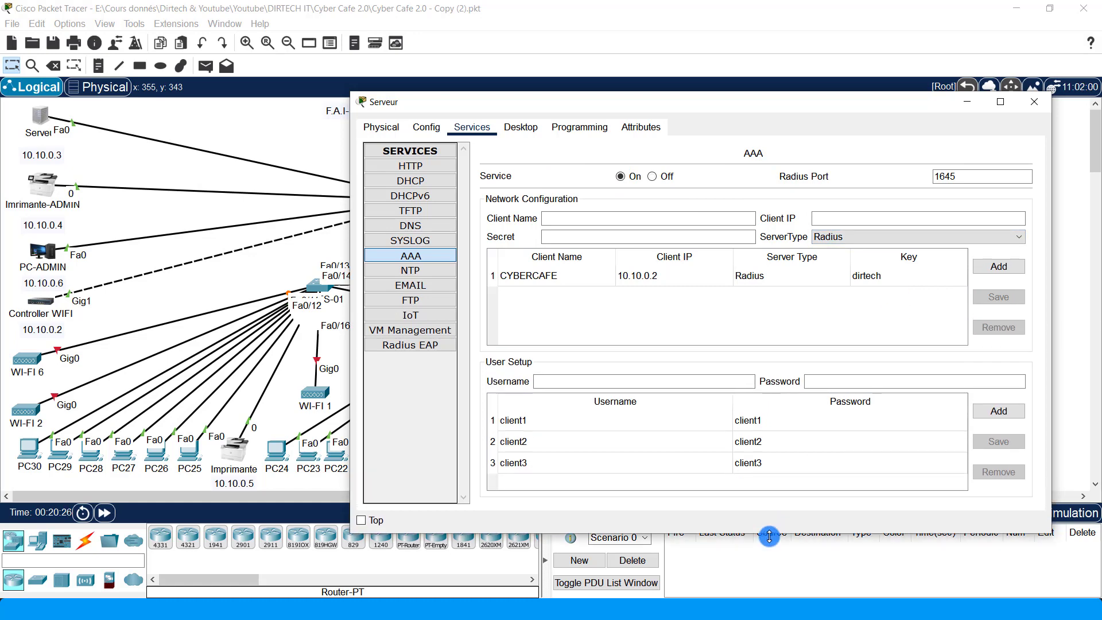
click(1031, 105)
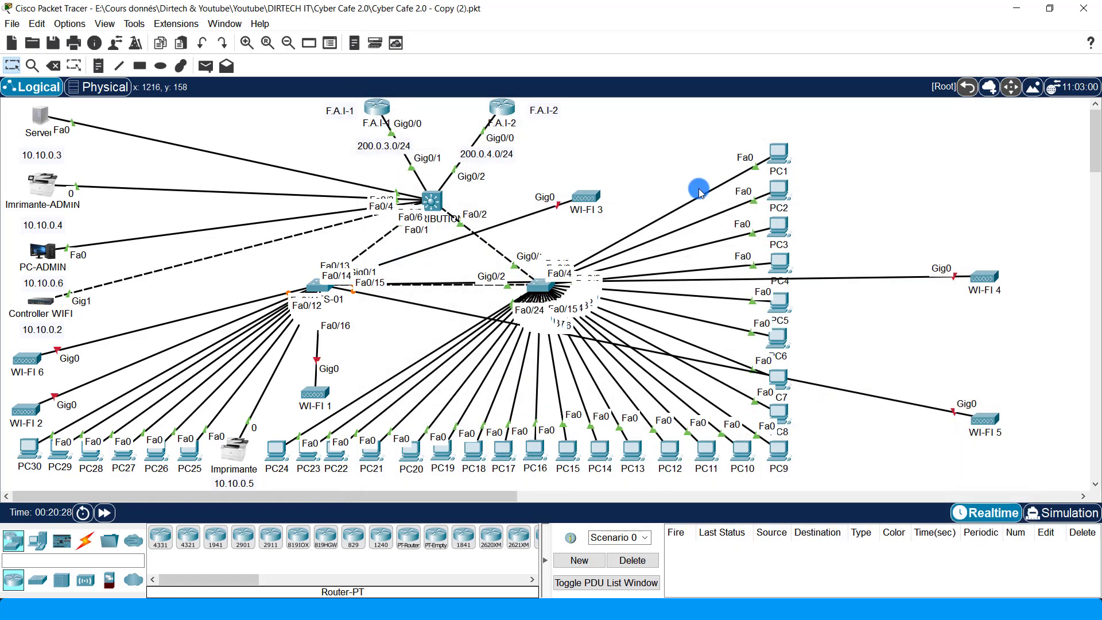
click(775, 156)
drag(480, 105, 743, 51)
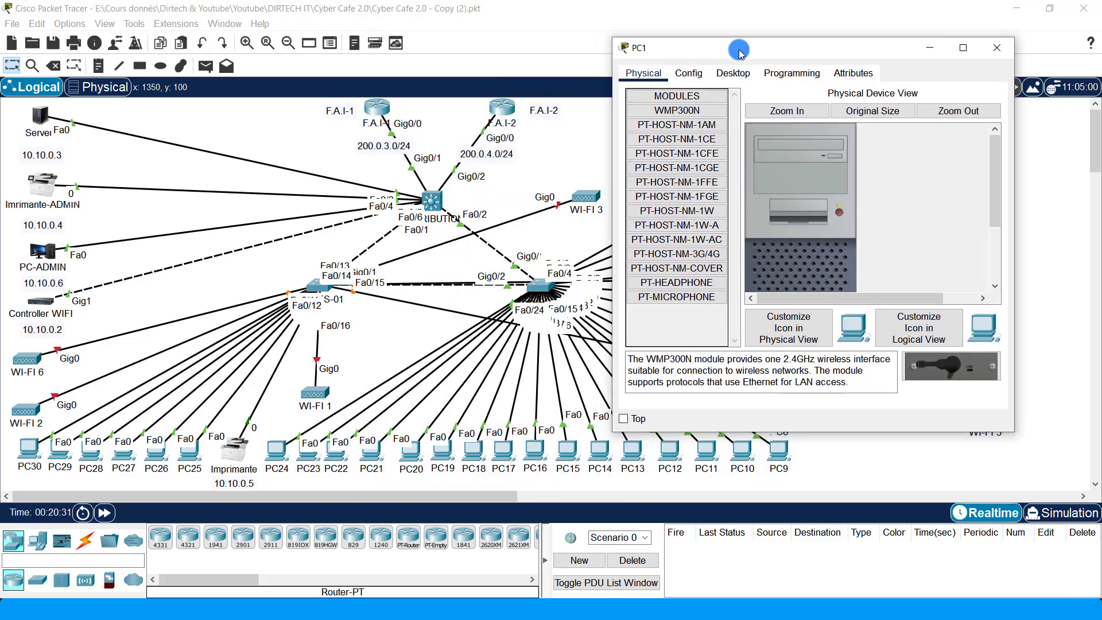
click(736, 72)
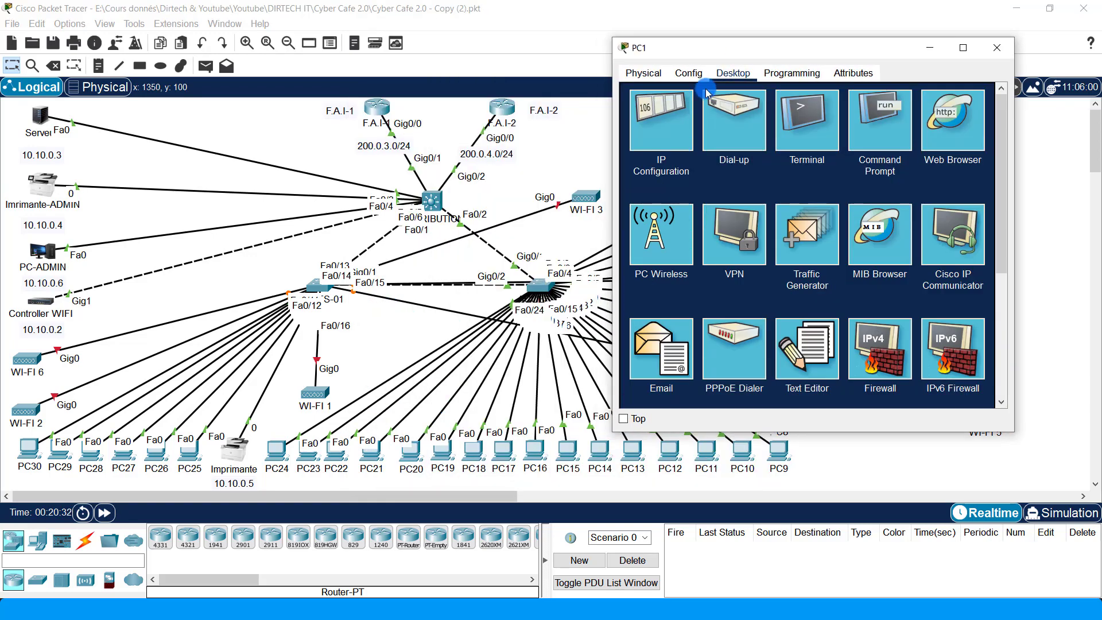
click(1008, 53)
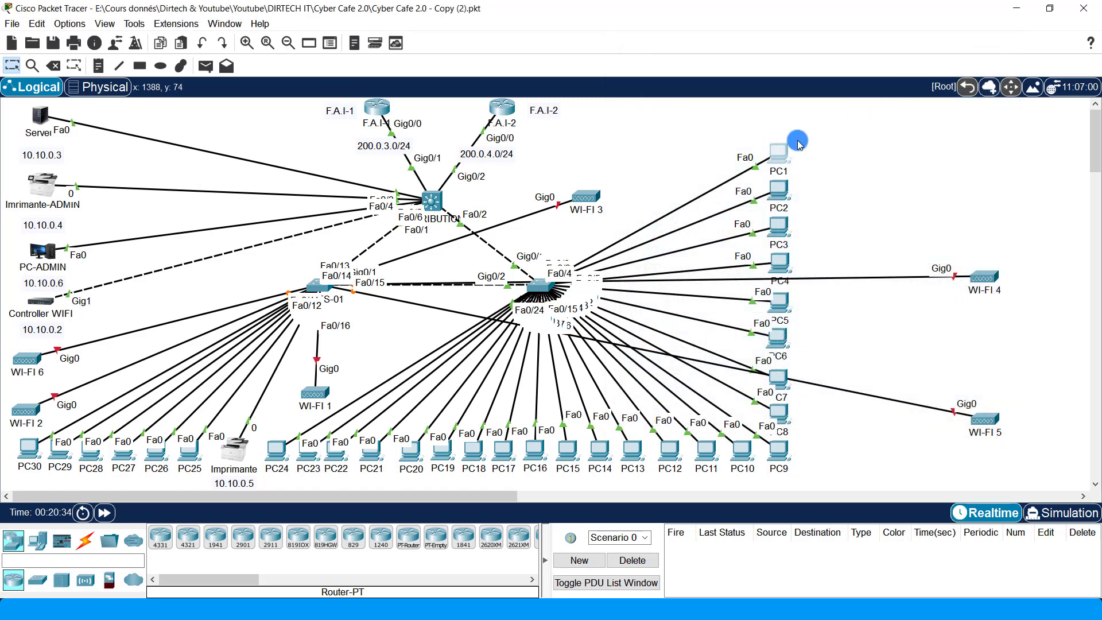
Set PC1's FastEthernet0 IP configuration to DHCP so that it requests an address
click(775, 159)
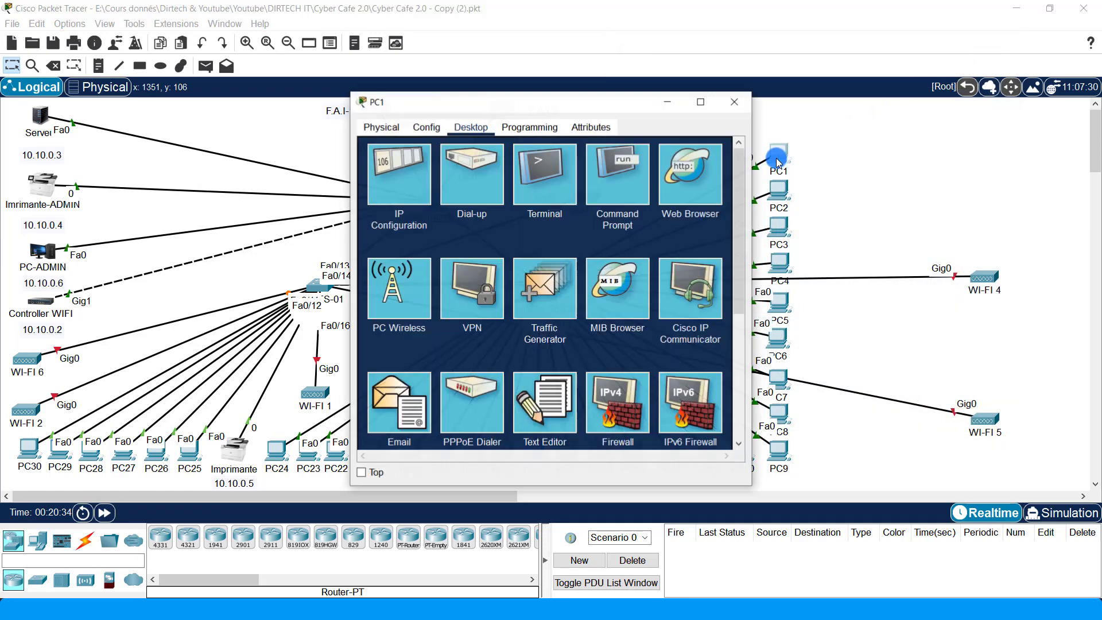
click(384, 168)
click(400, 200)
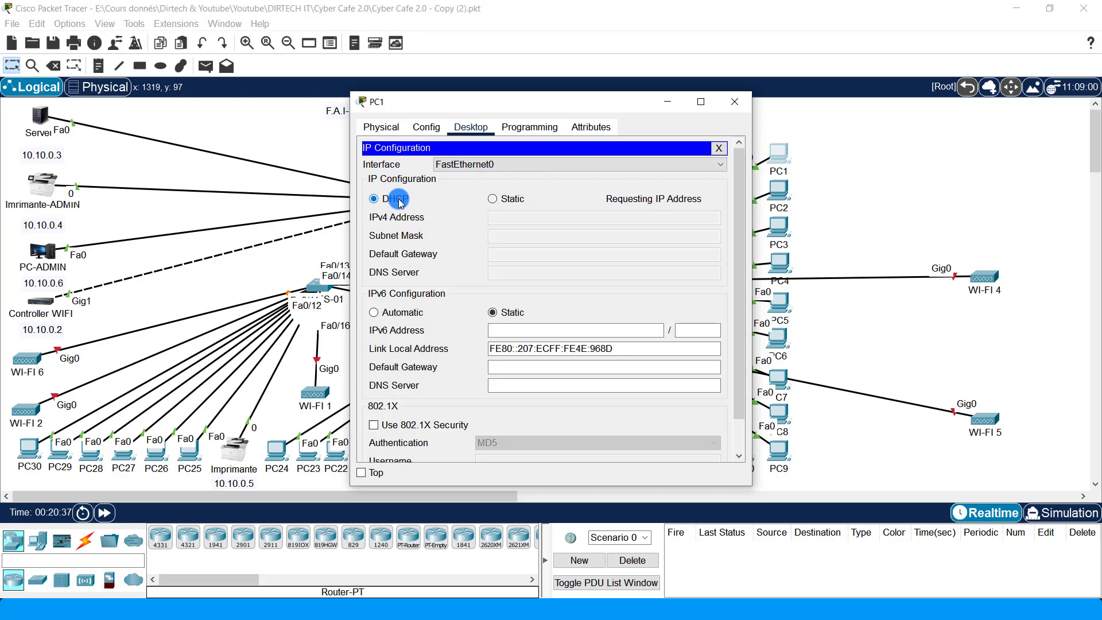
drag(429, 111, 691, 100)
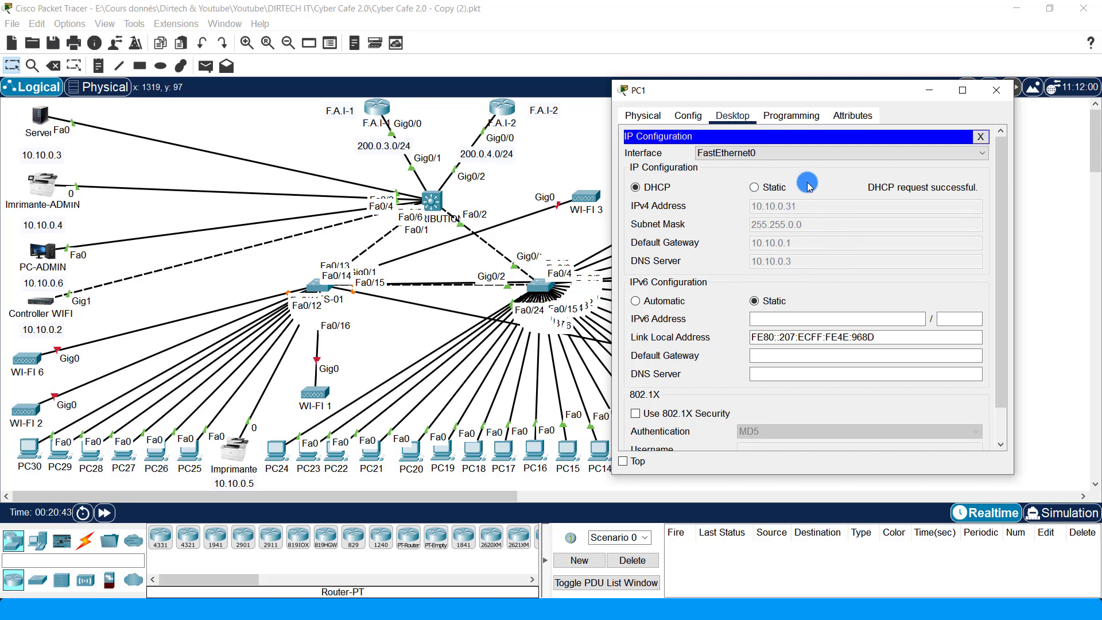
click(996, 90)
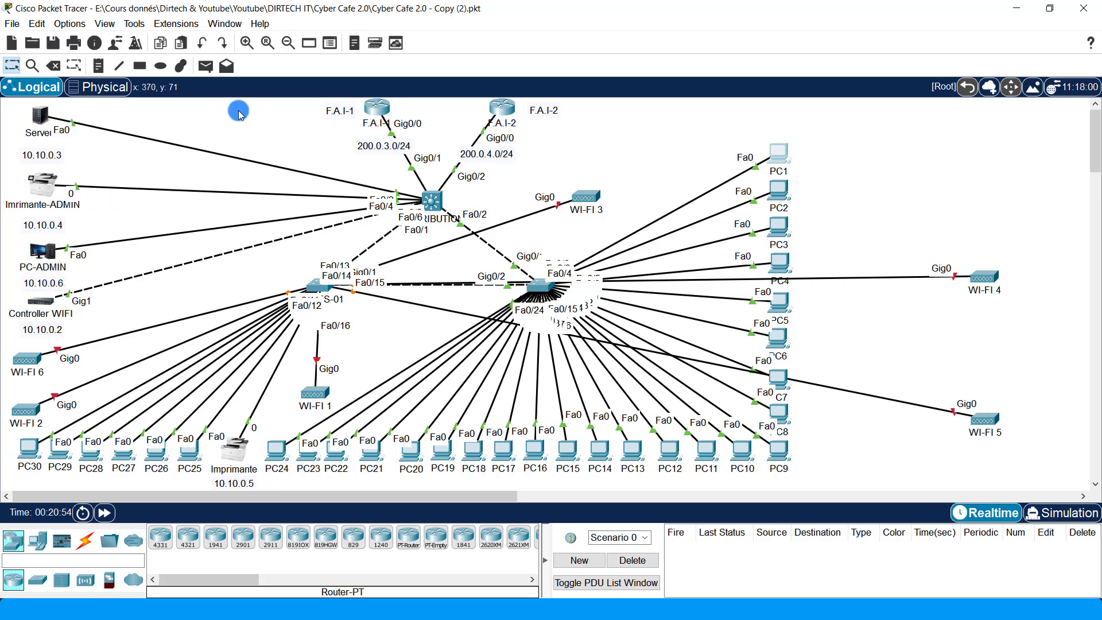
Test connectivity by sending a simple PDU from PC-ADMIN to Controller WIFI twice
click(209, 72)
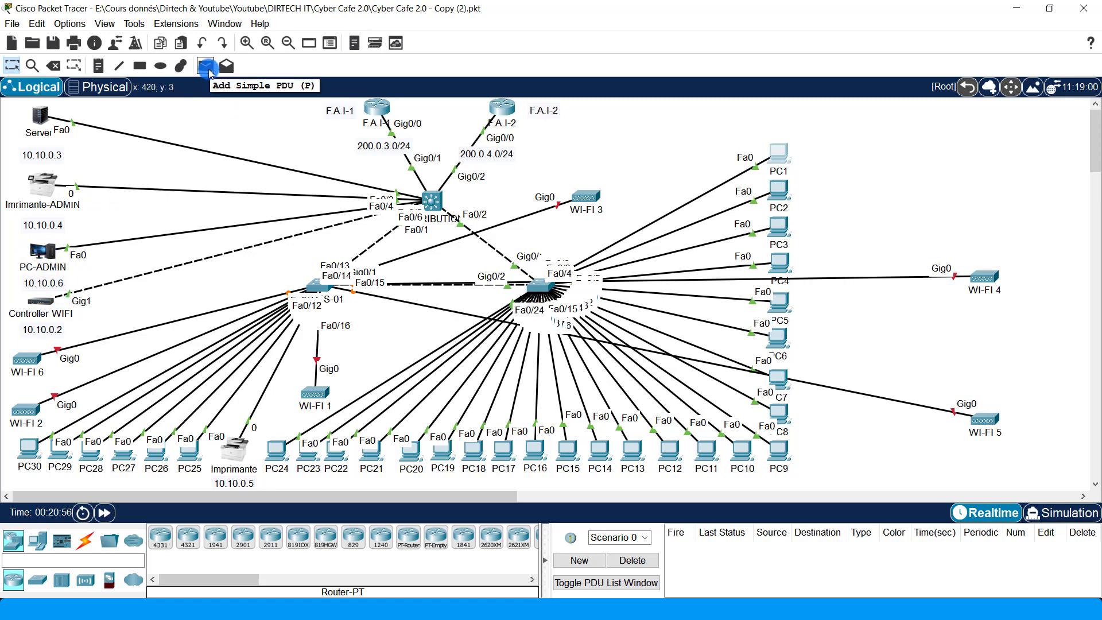
click(209, 71)
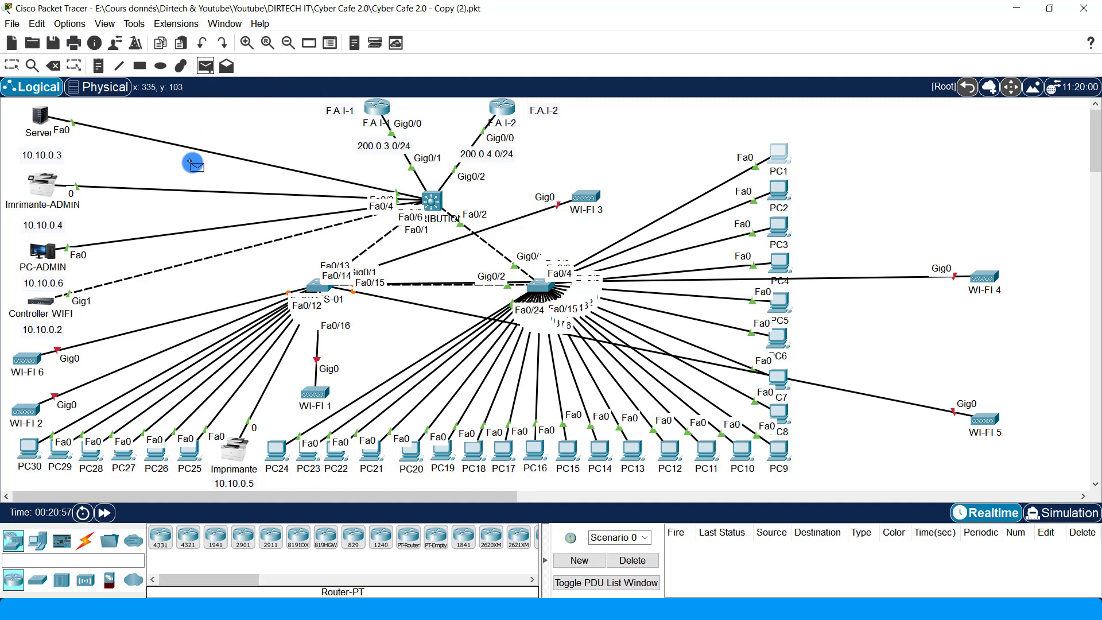
click(45, 251)
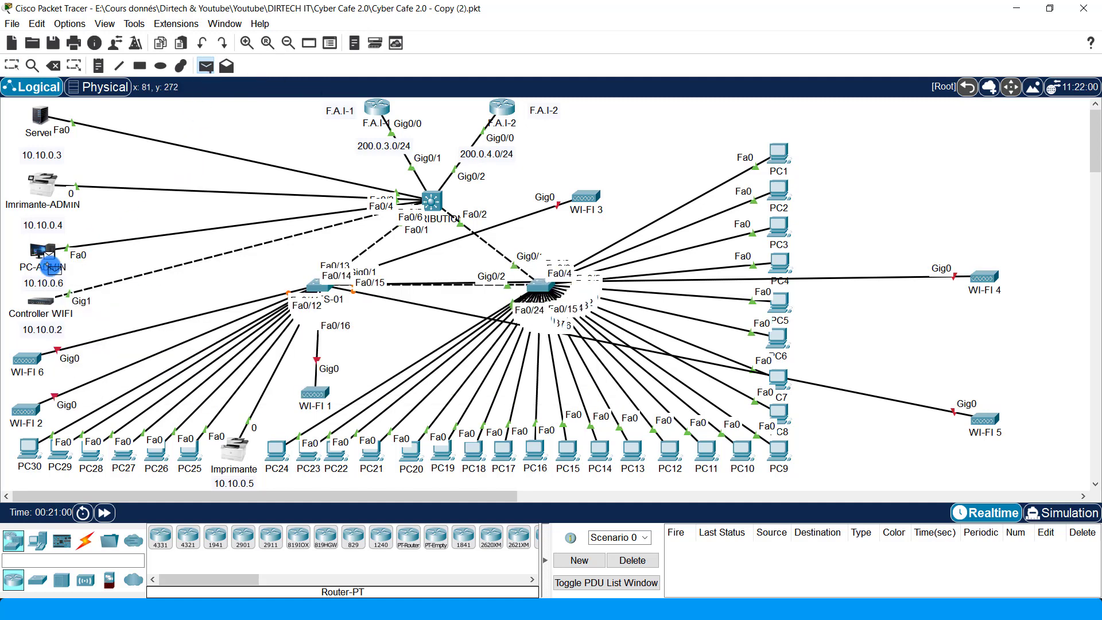
click(48, 309)
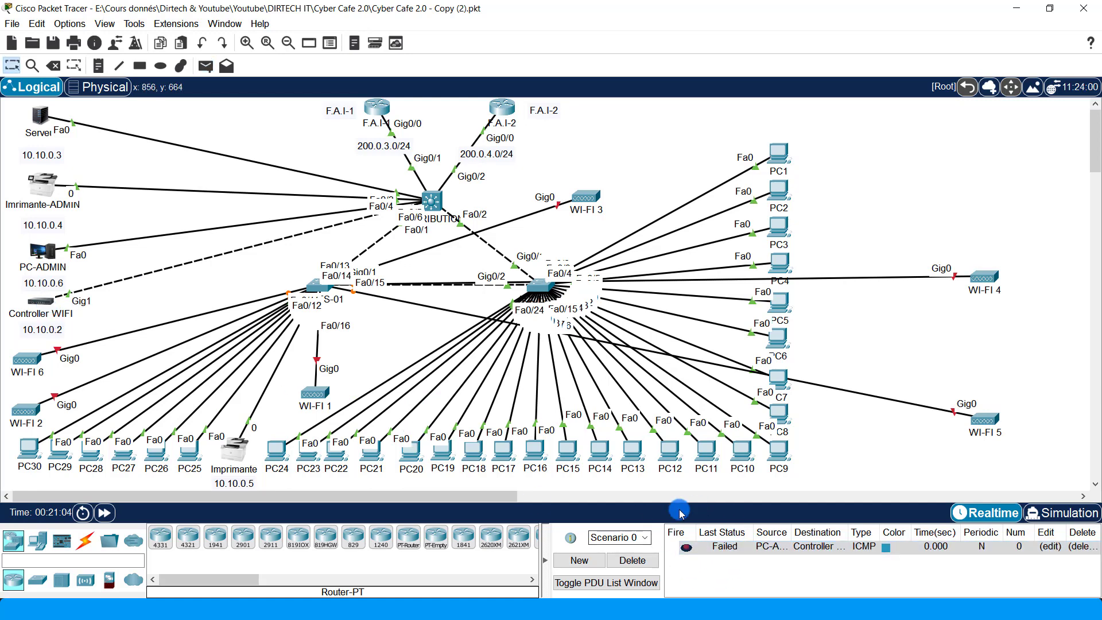
click(206, 66)
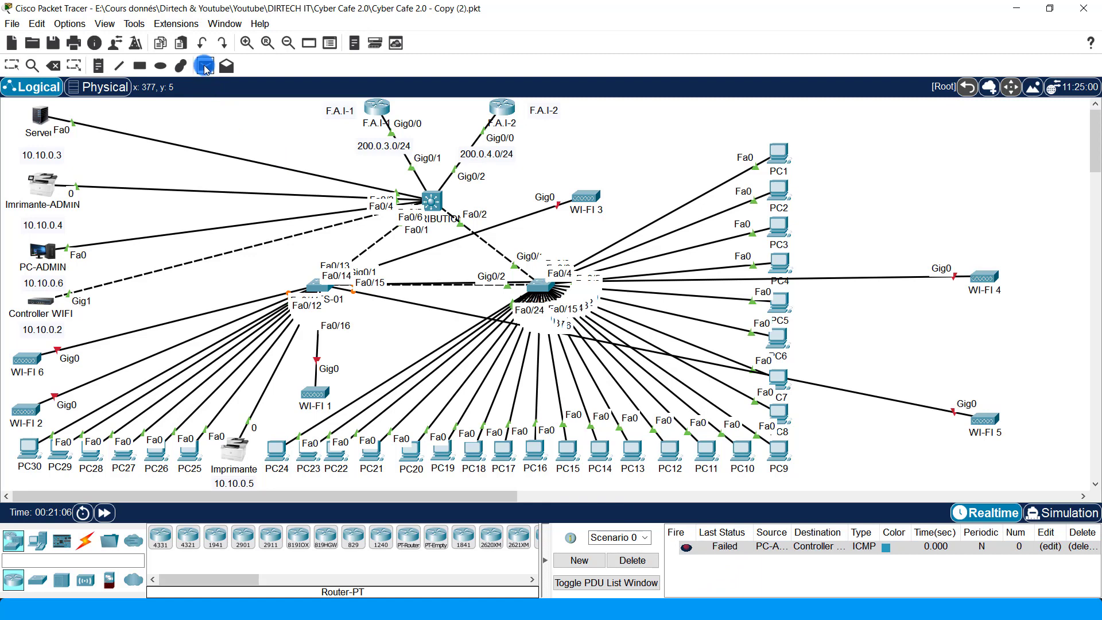
click(41, 253)
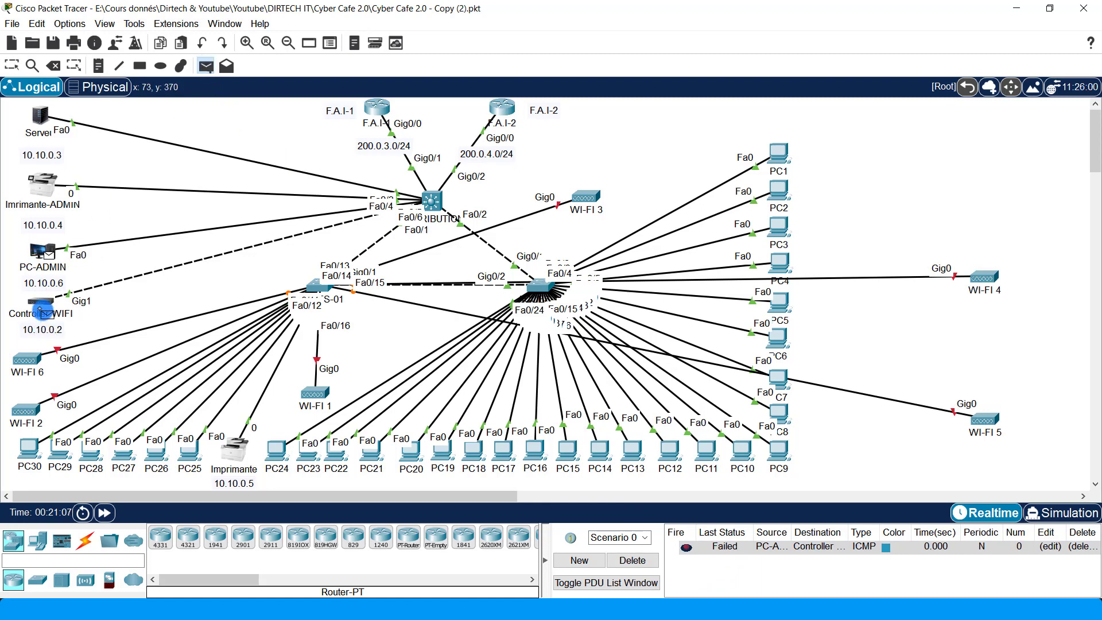
click(42, 302)
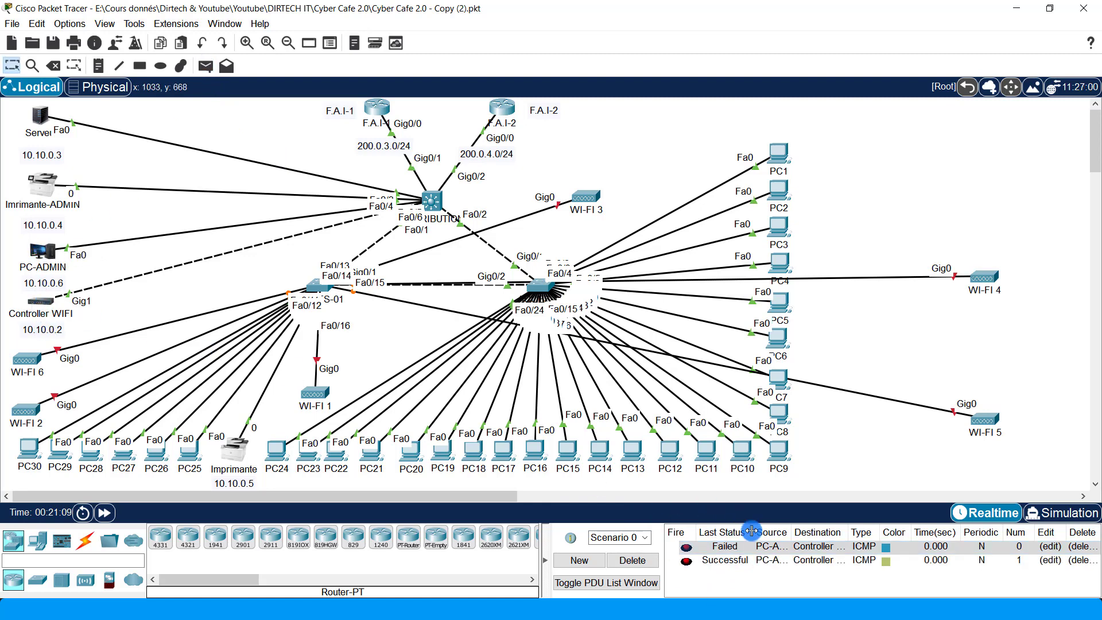
Open the web browser on PC-ADMIN in a widened device window
click(47, 253)
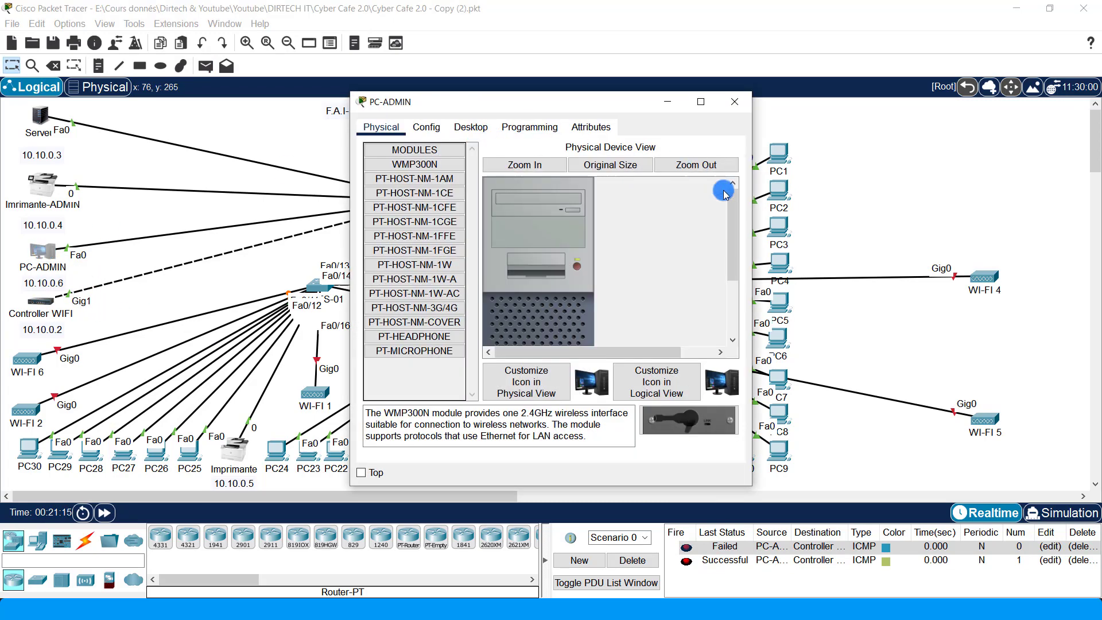
drag(752, 221, 1011, 252)
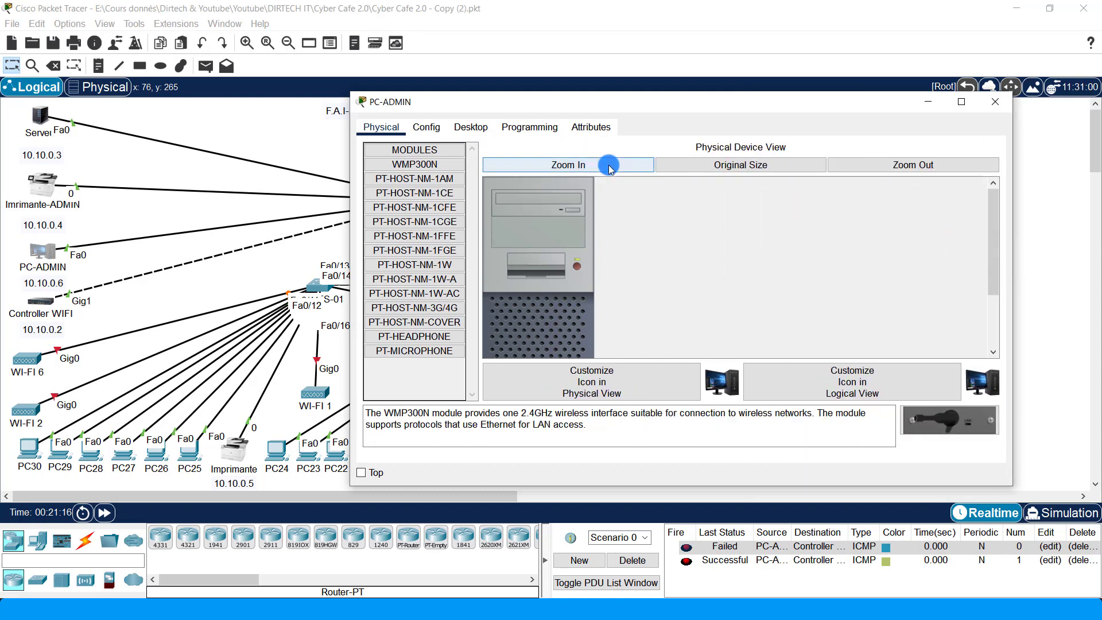
click(481, 126)
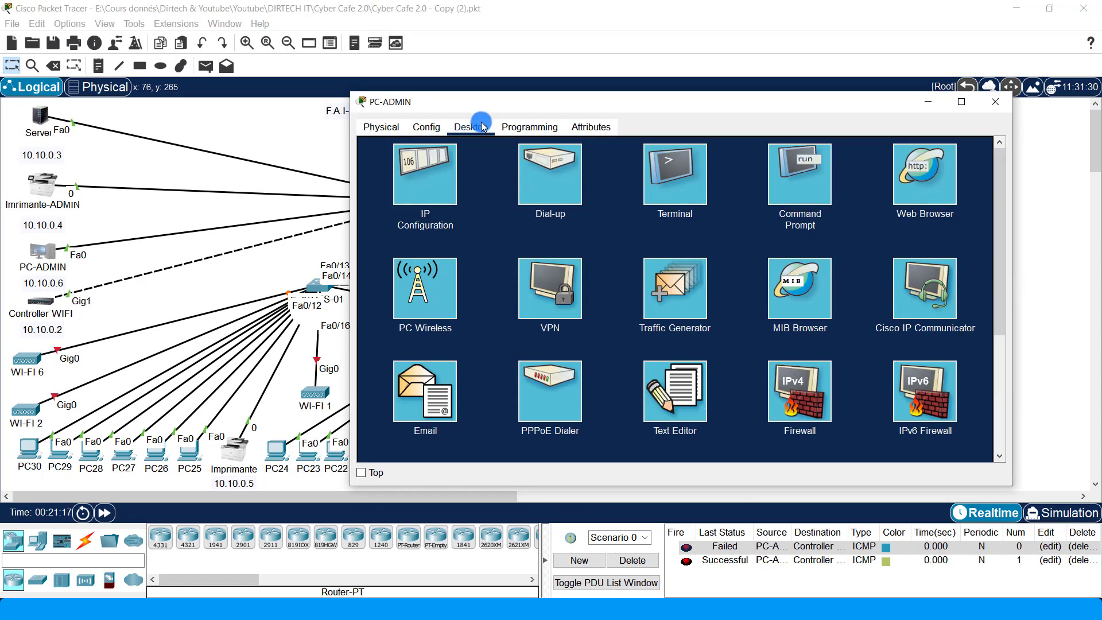
click(925, 198)
click(631, 170)
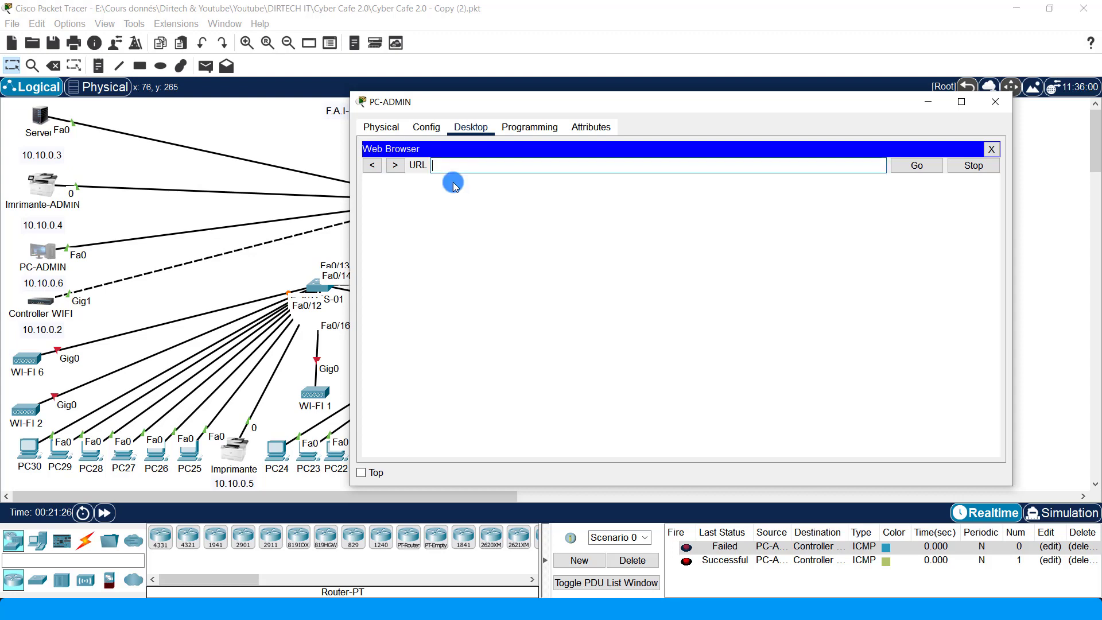
Check the DNS record name for the Wi-Fi controller on Serveur
click(40, 115)
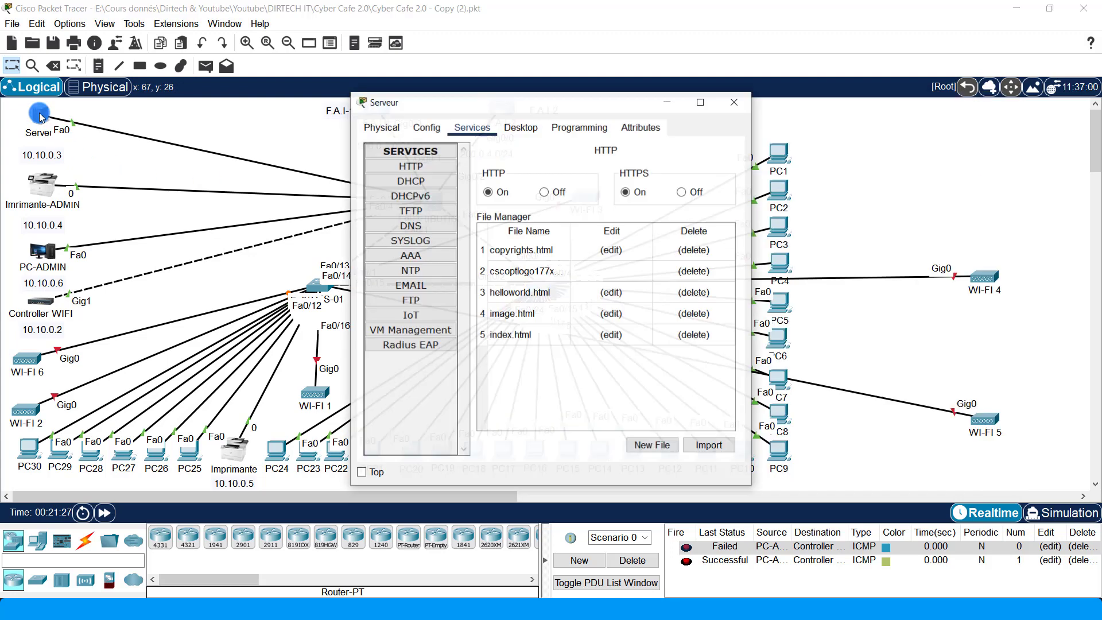
click(423, 227)
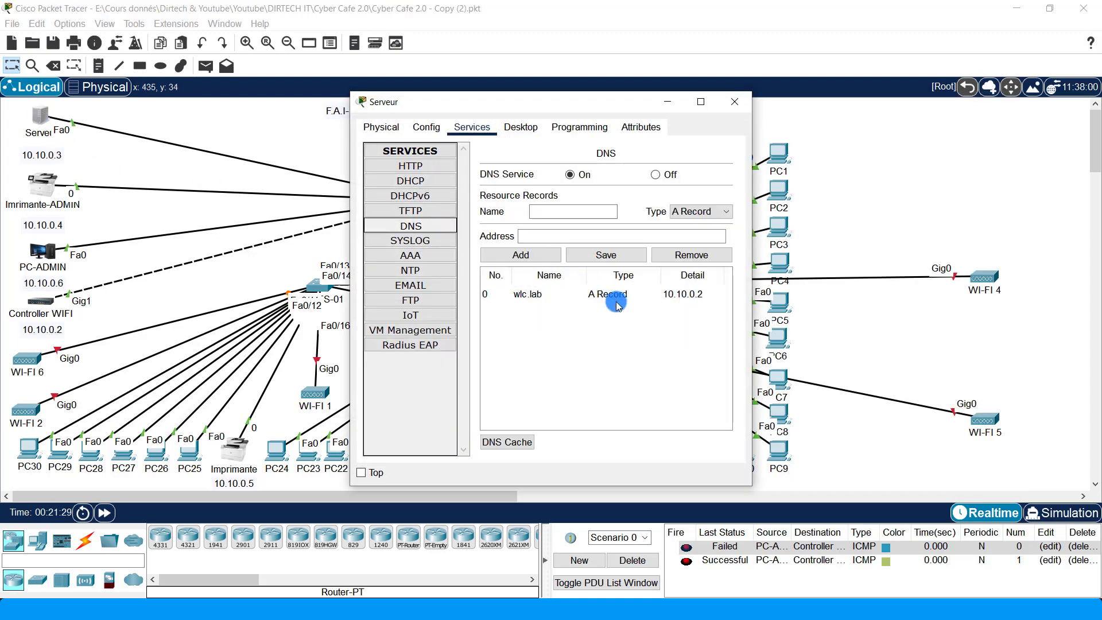
click(528, 299)
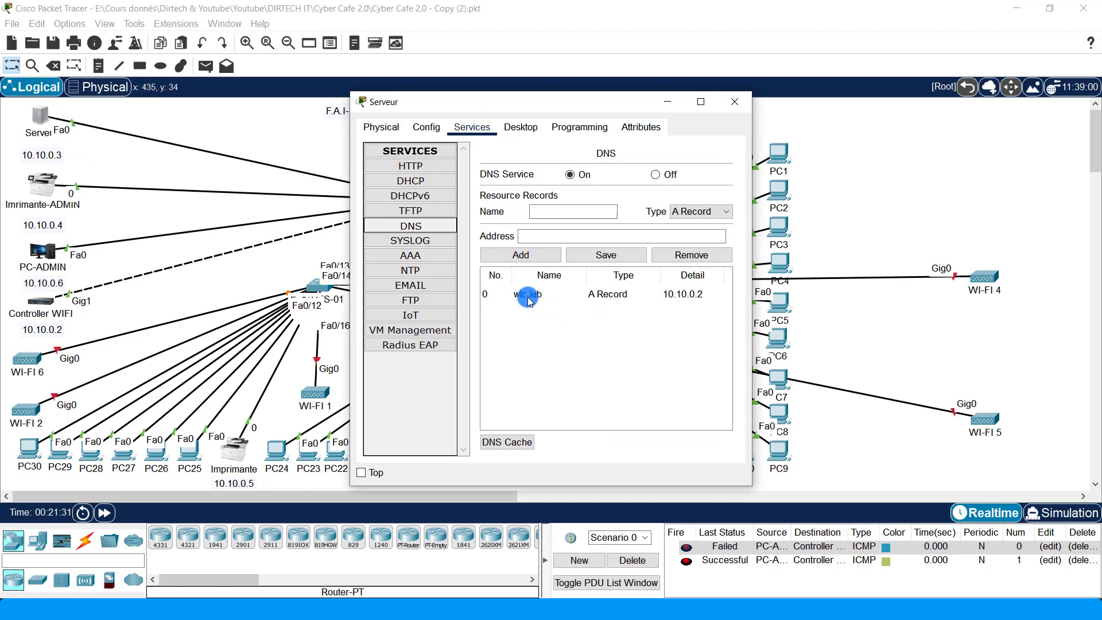
click(735, 101)
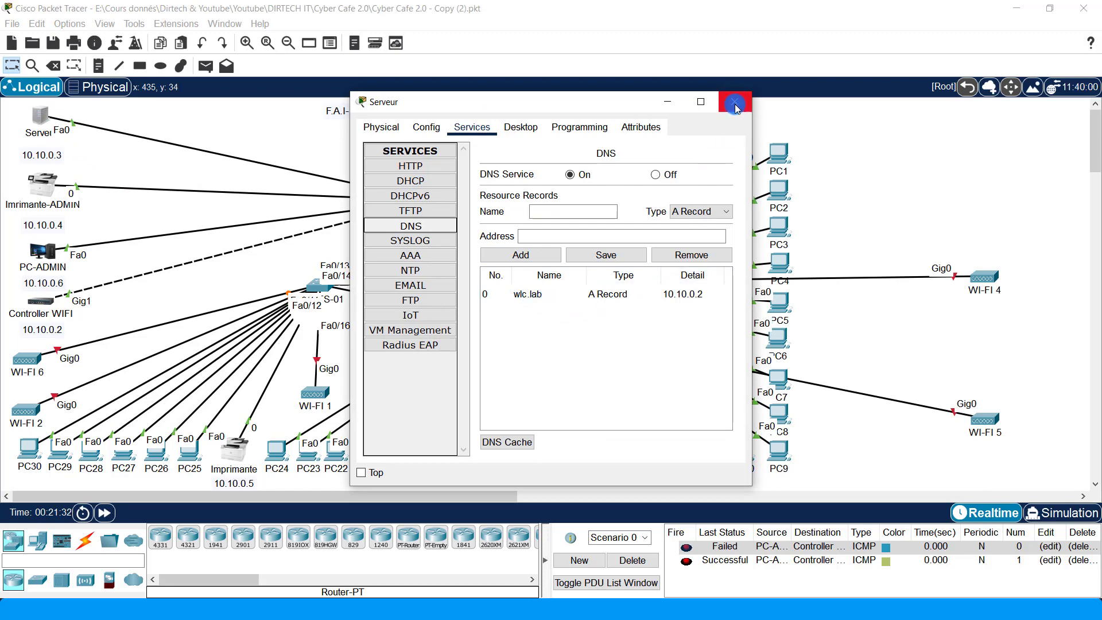
click(41, 252)
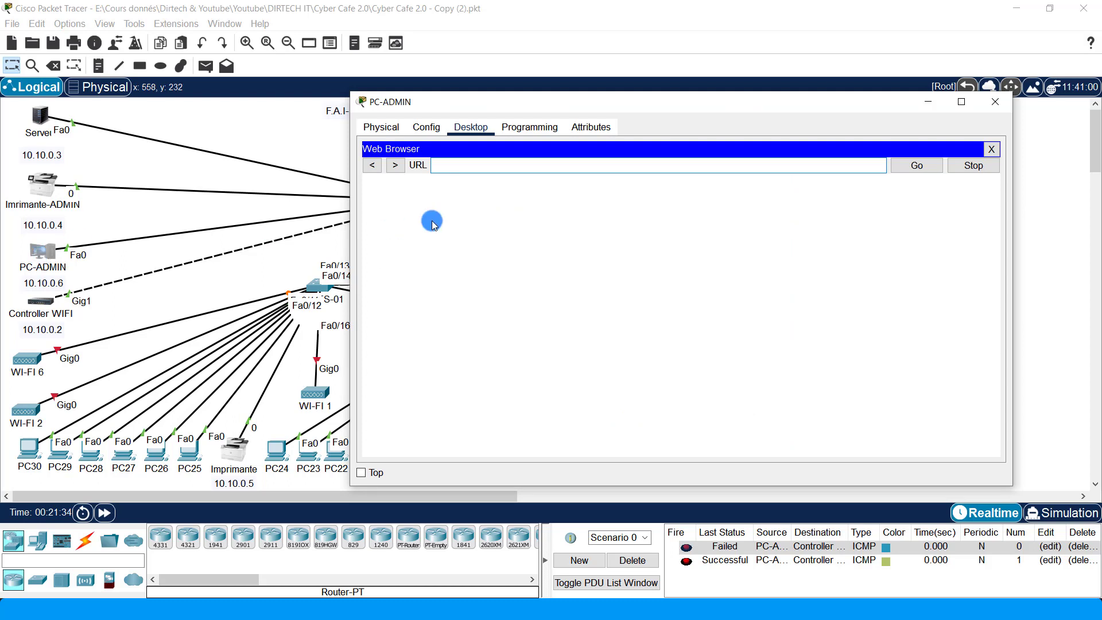
click(467, 162)
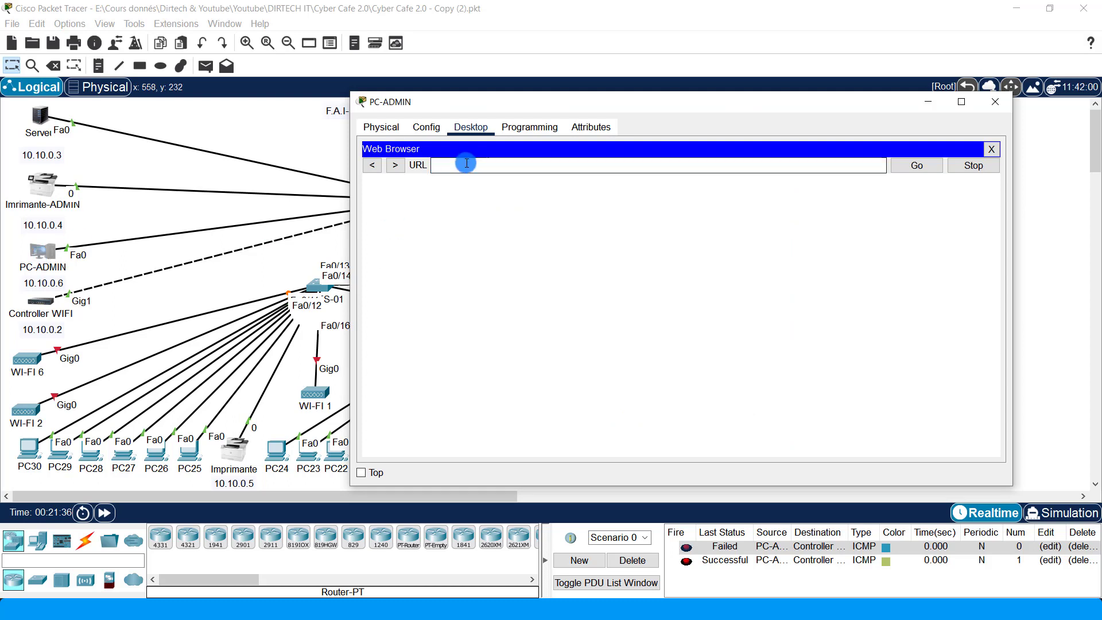
text(w)
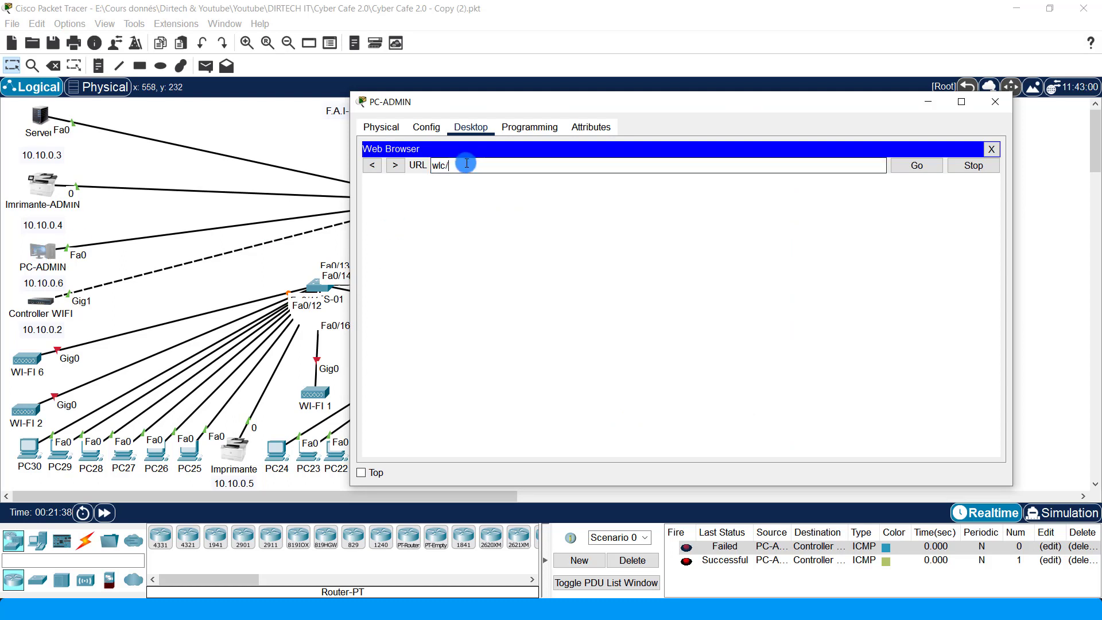
text(lc.lab)
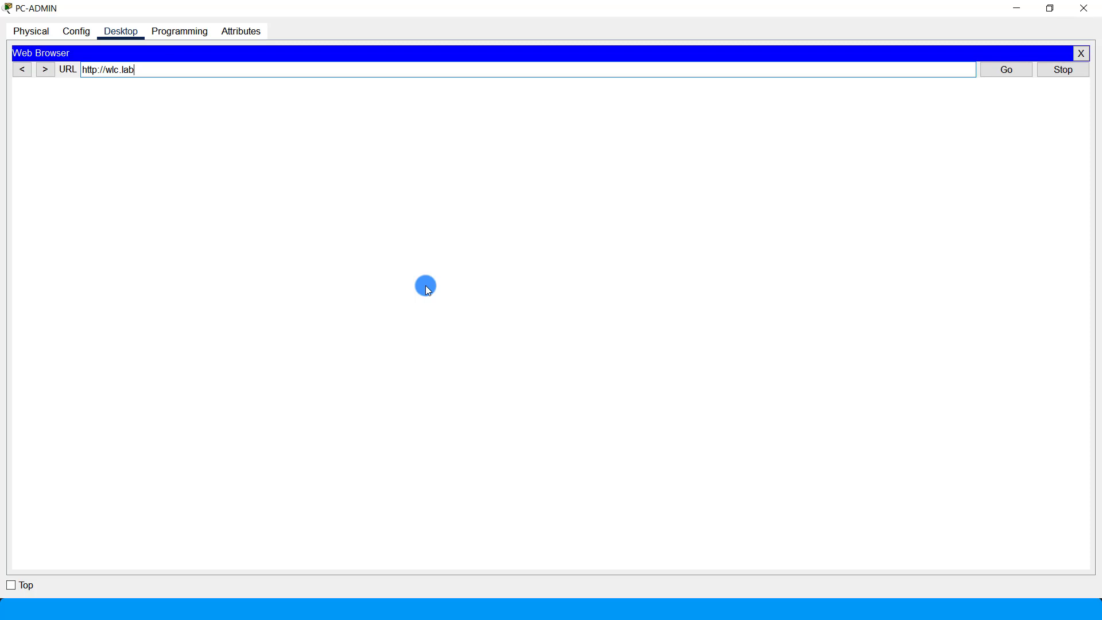
key(Return)
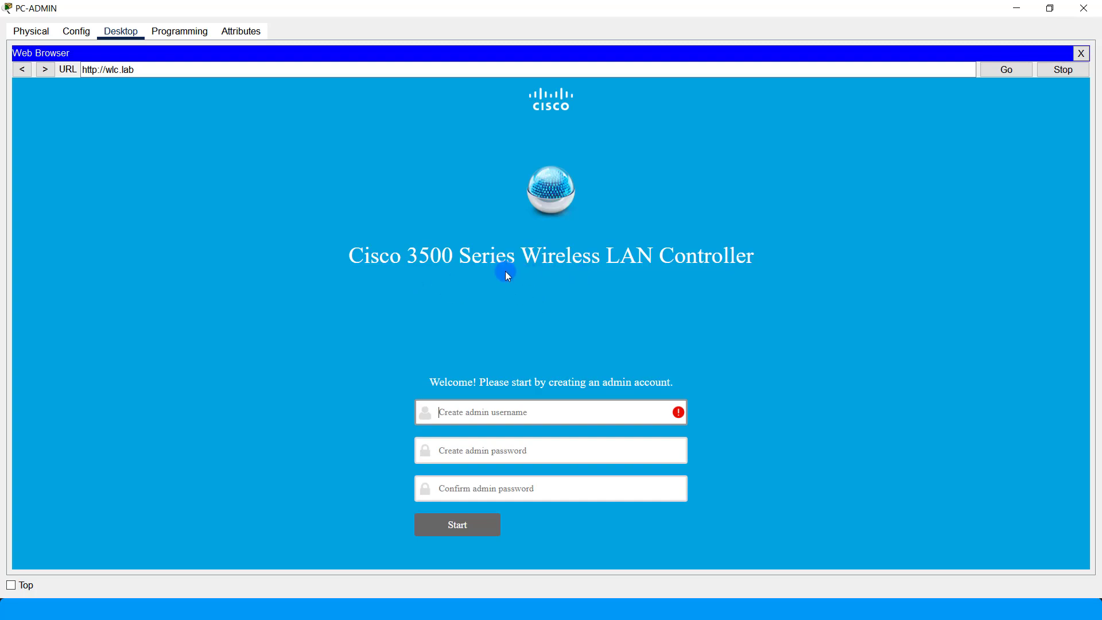
Create the wireless LAN controller's admin account with username dirtech, entering and confirming the admin password, and start the setup wizard
click(482, 412)
text(dir)
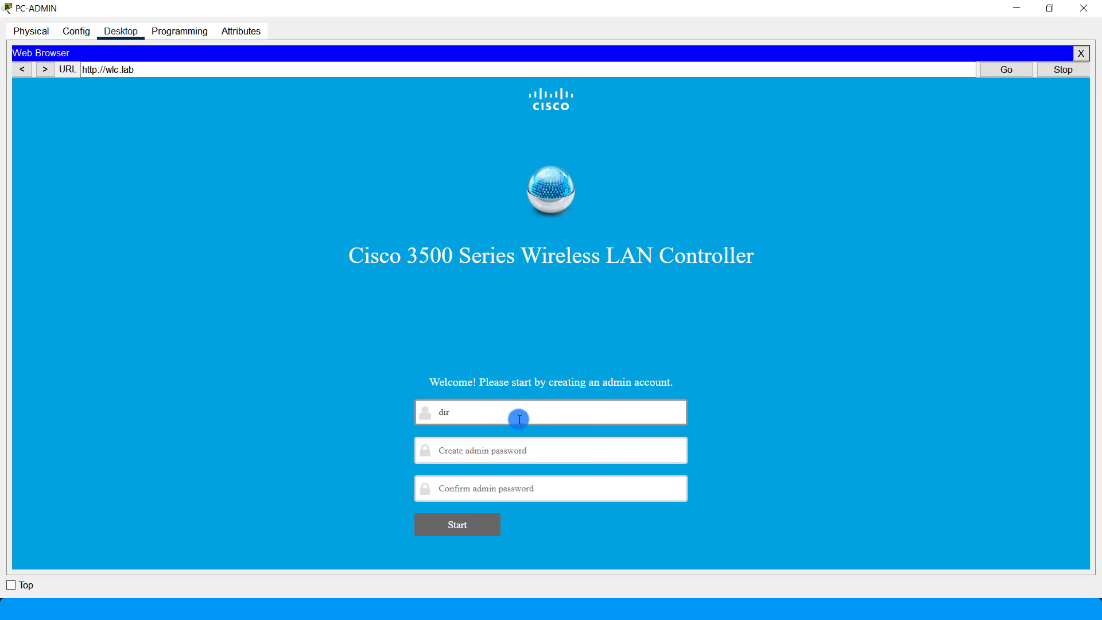
text(tech)
click(525, 455)
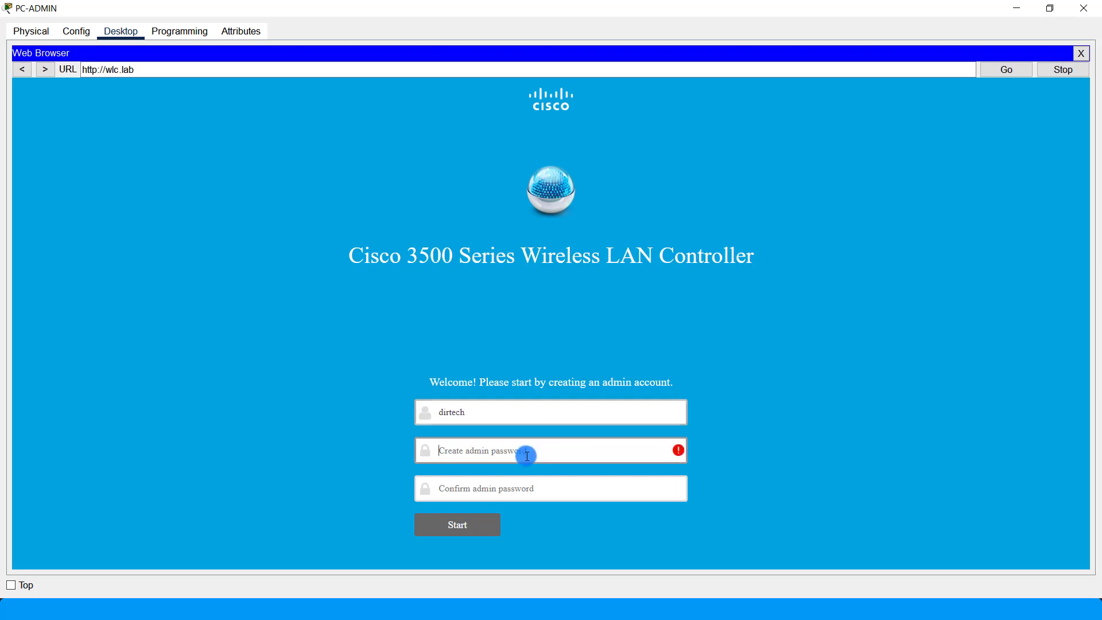
text(C)
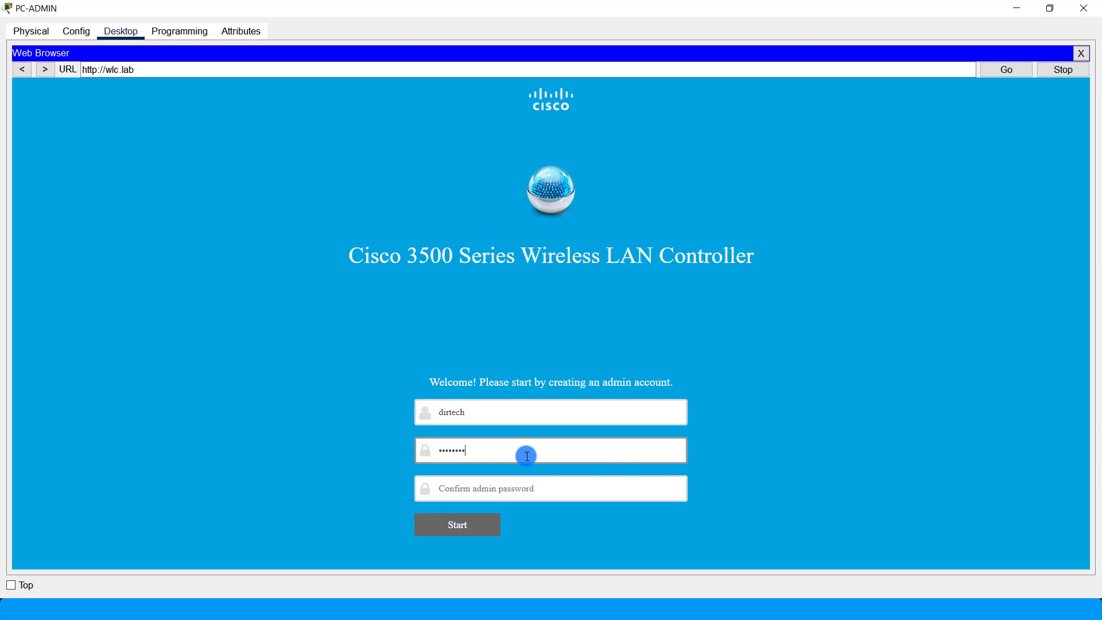
text(••••••••••)
click(494, 487)
text(•)
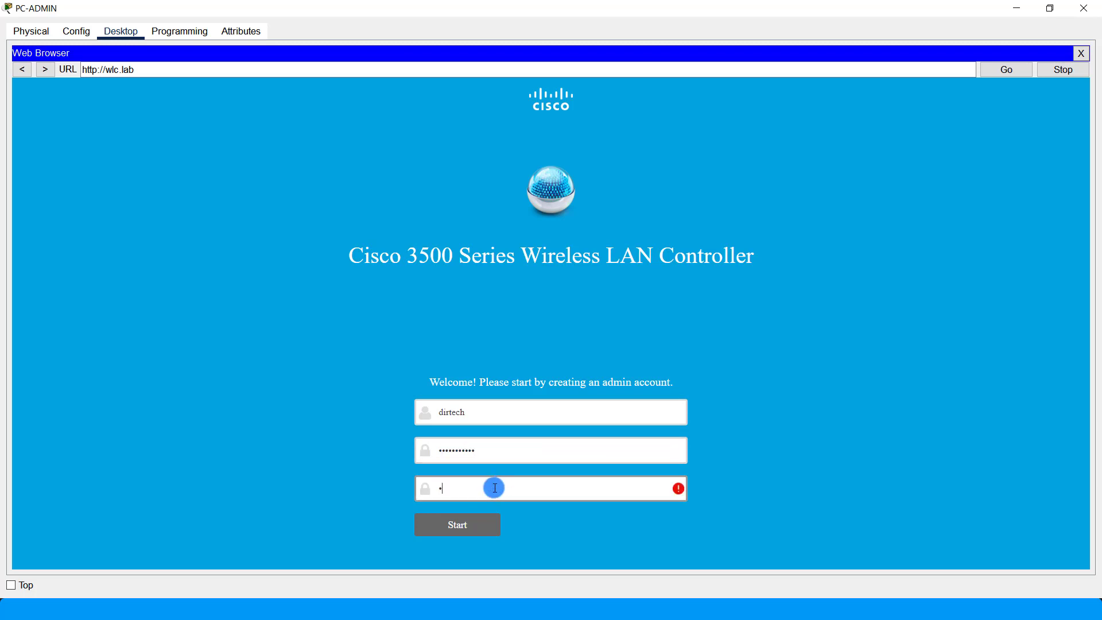
text(••••••••••)
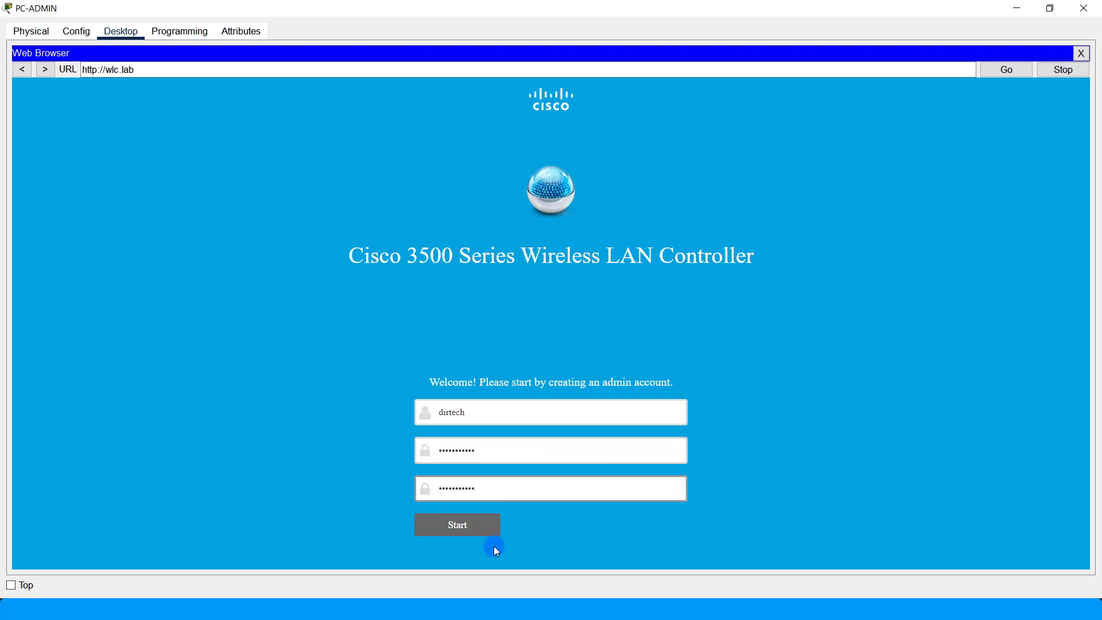
click(465, 527)
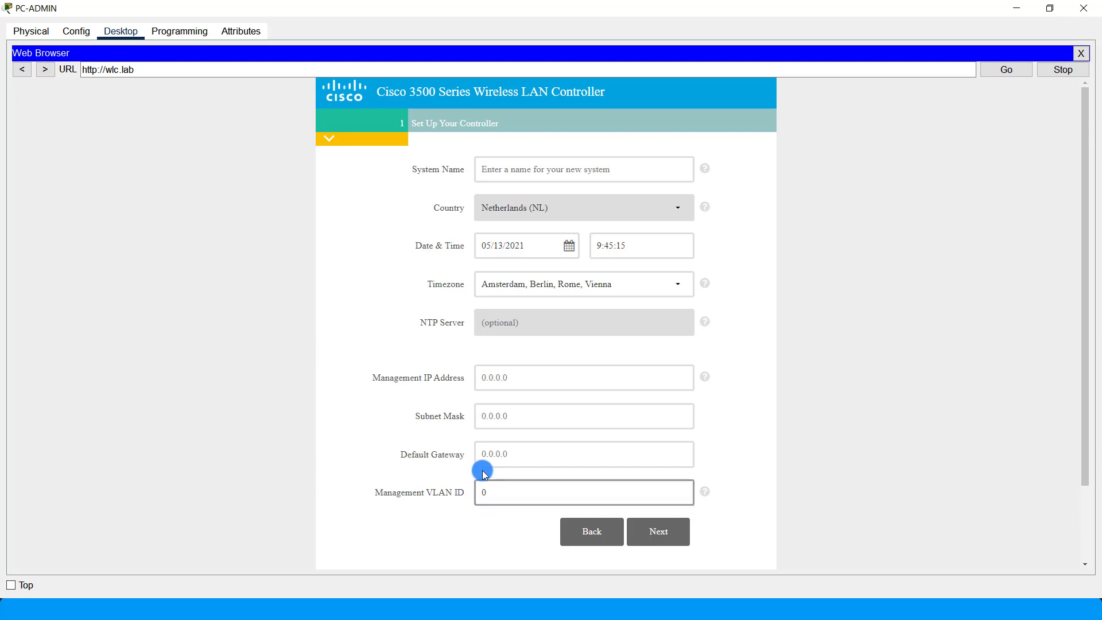
Set up the controller with system name CYBERCAFE, management IP 10.10.0.2, subnet mask 255.255.0.0 and default gateway 10.10.0.1
click(510, 170)
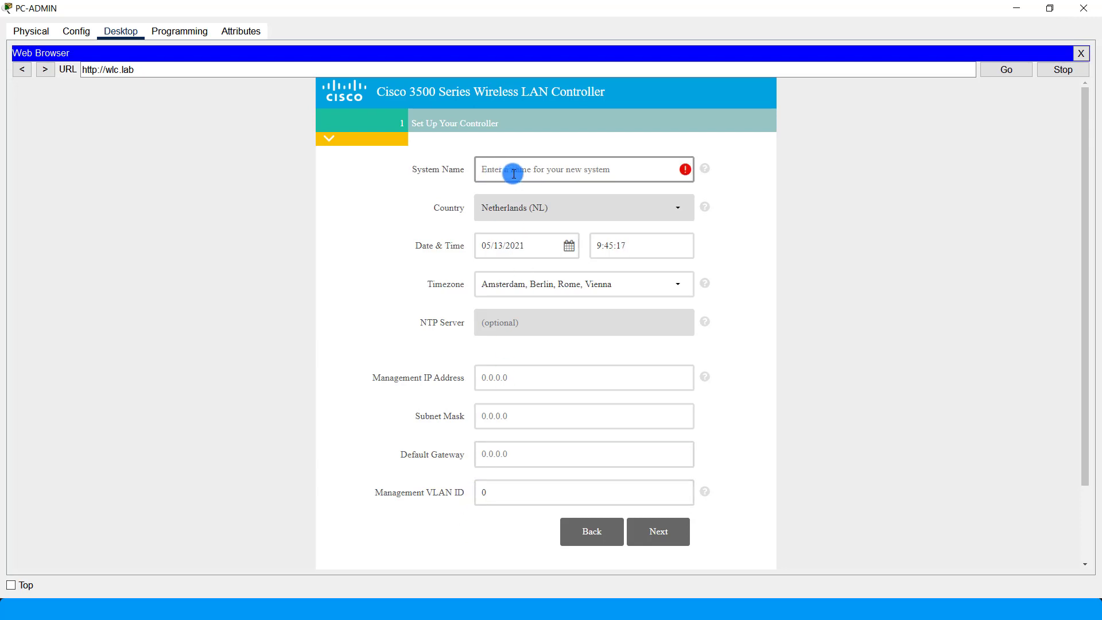
text(CYBERCAFE)
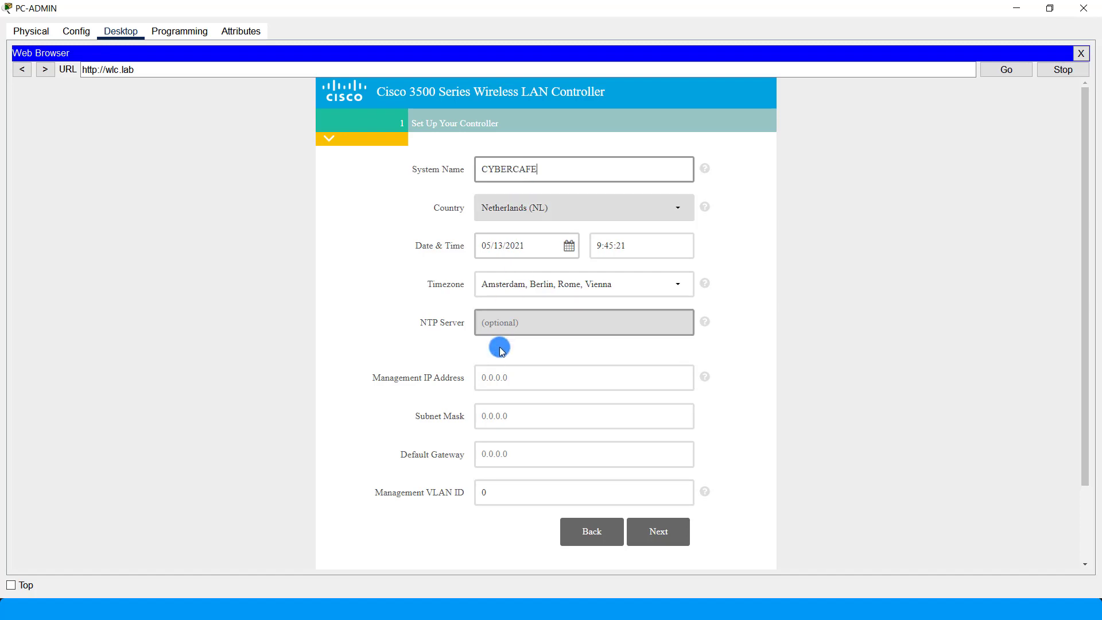
click(501, 376)
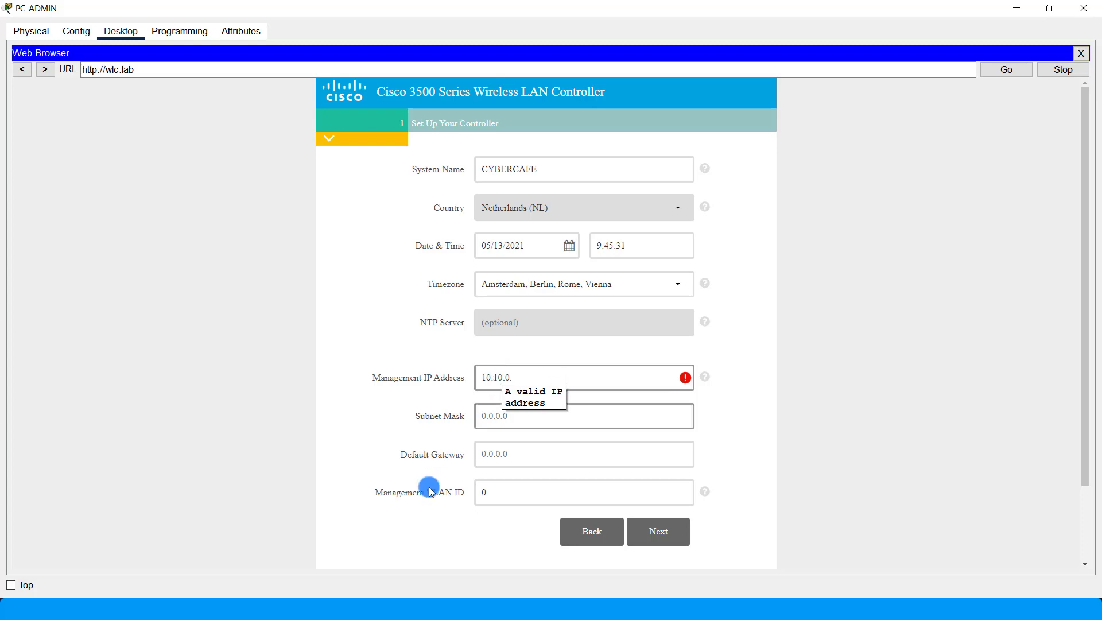
mouse_move(461, 597)
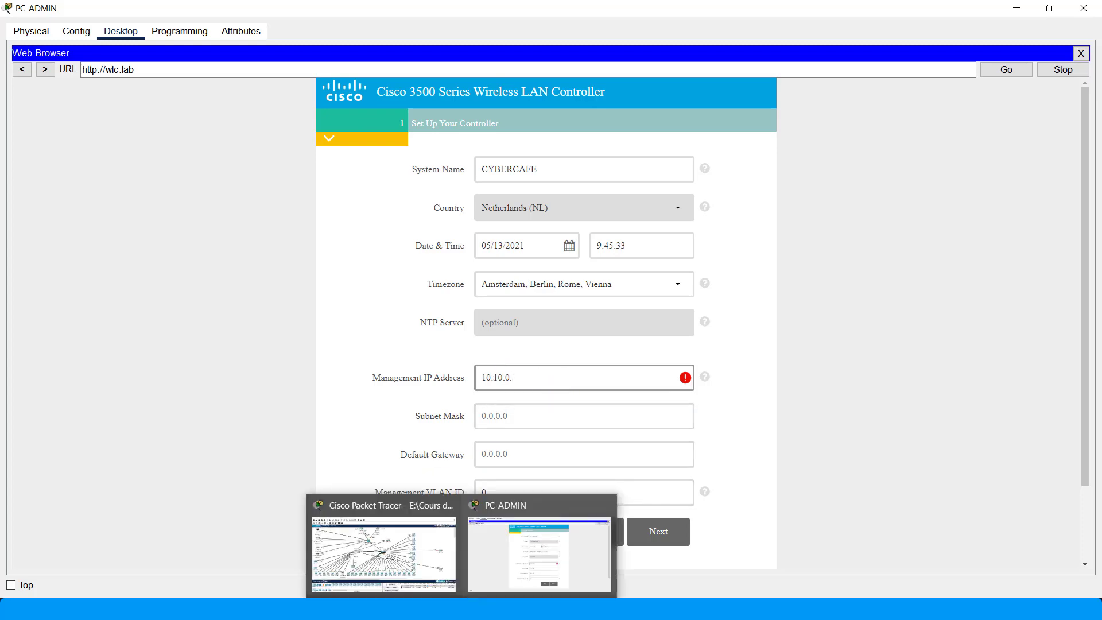
click(393, 561)
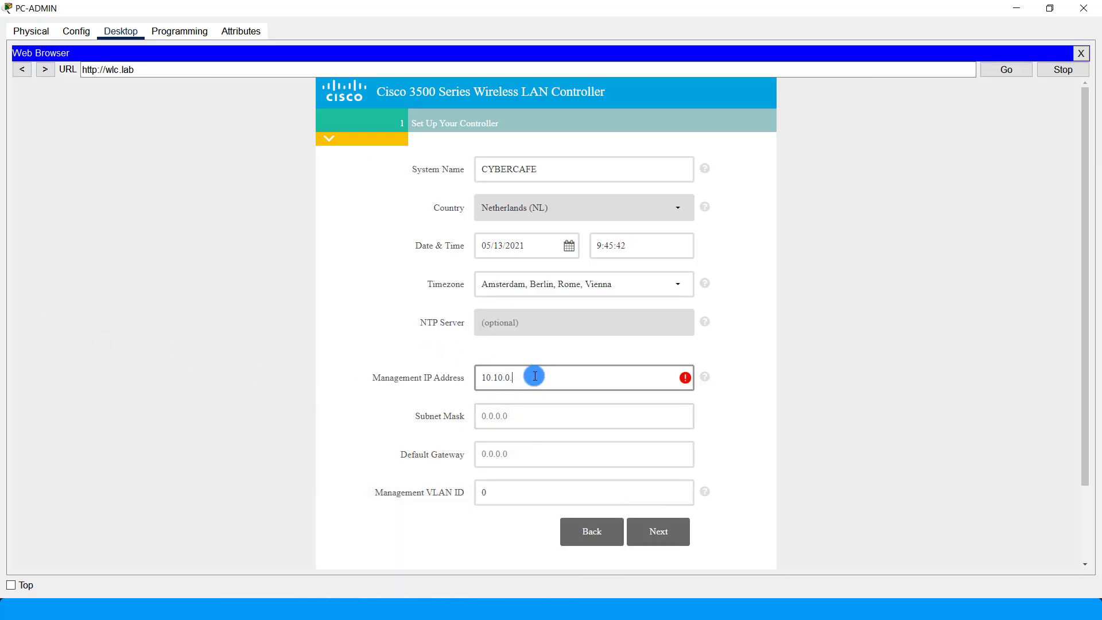
click(517, 418)
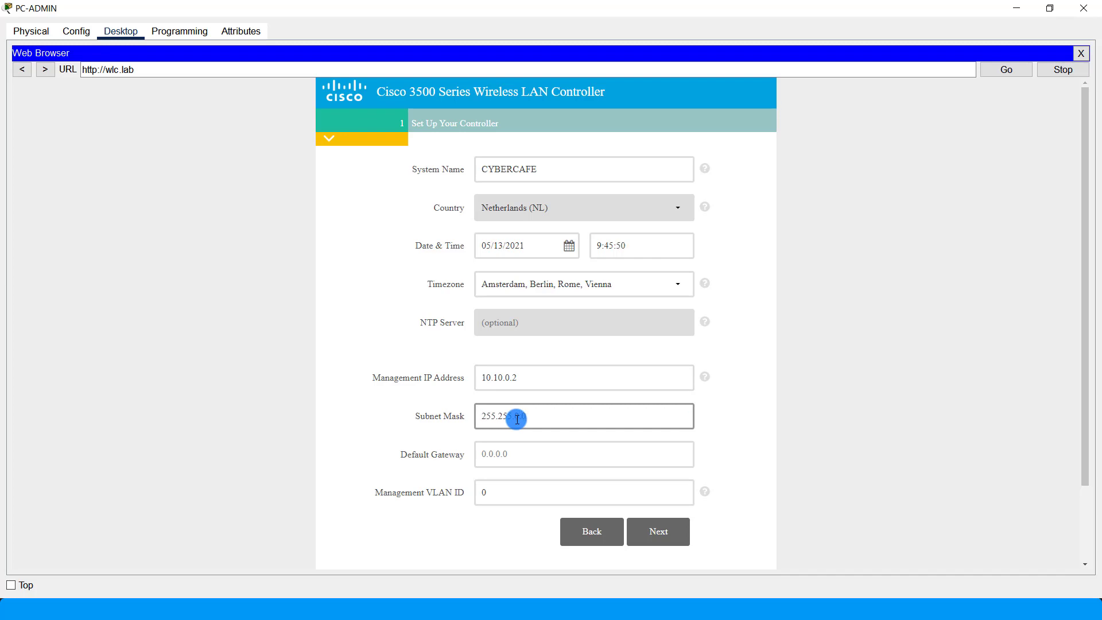
click(510, 454)
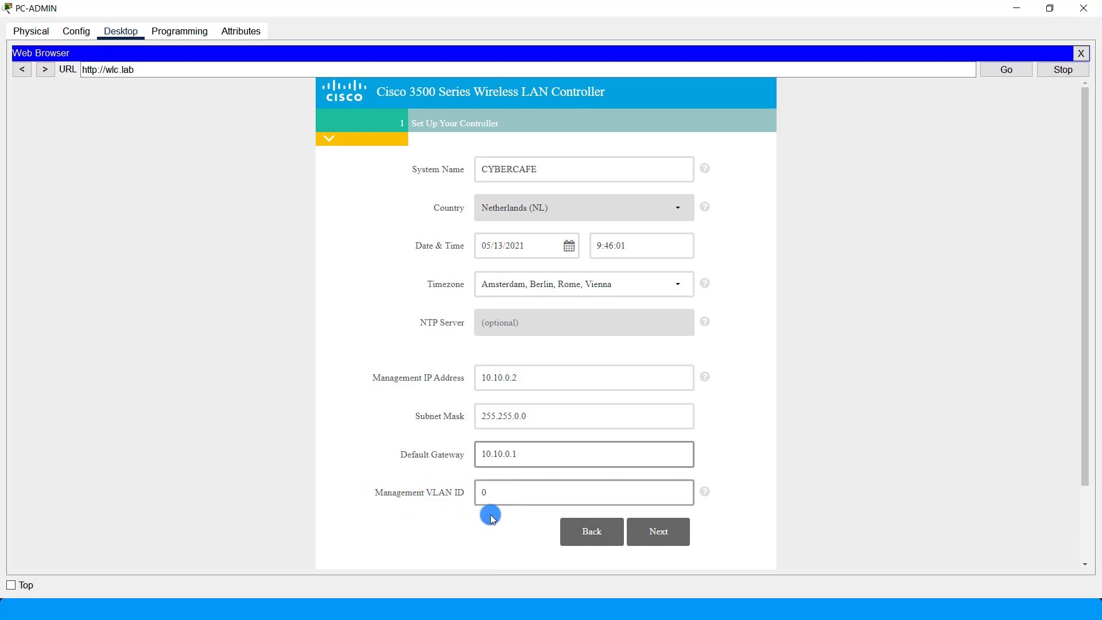
click(663, 533)
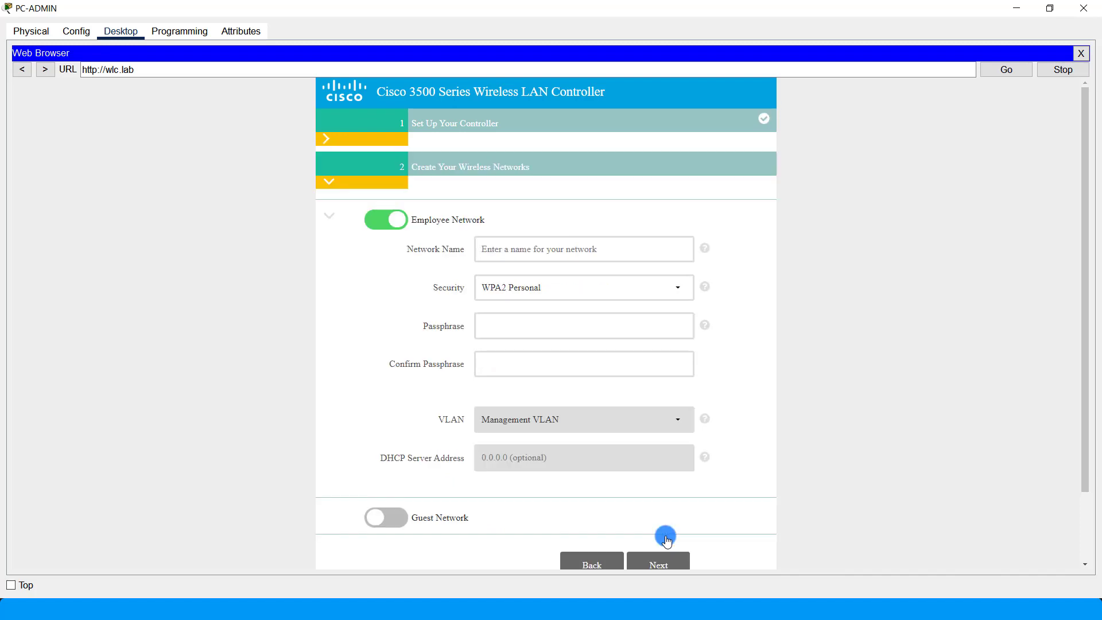
Define the employee network CYBERCAFE with WPA2 Enterprise security and authentication server IP 10.10.0.3
click(508, 247)
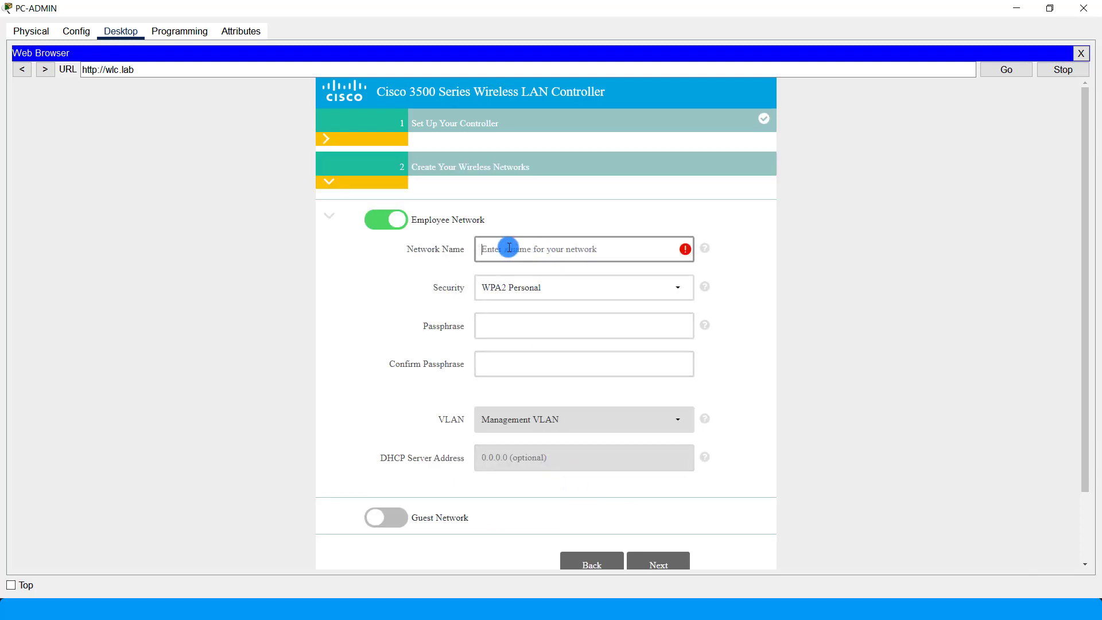
text(CYBERCAFE)
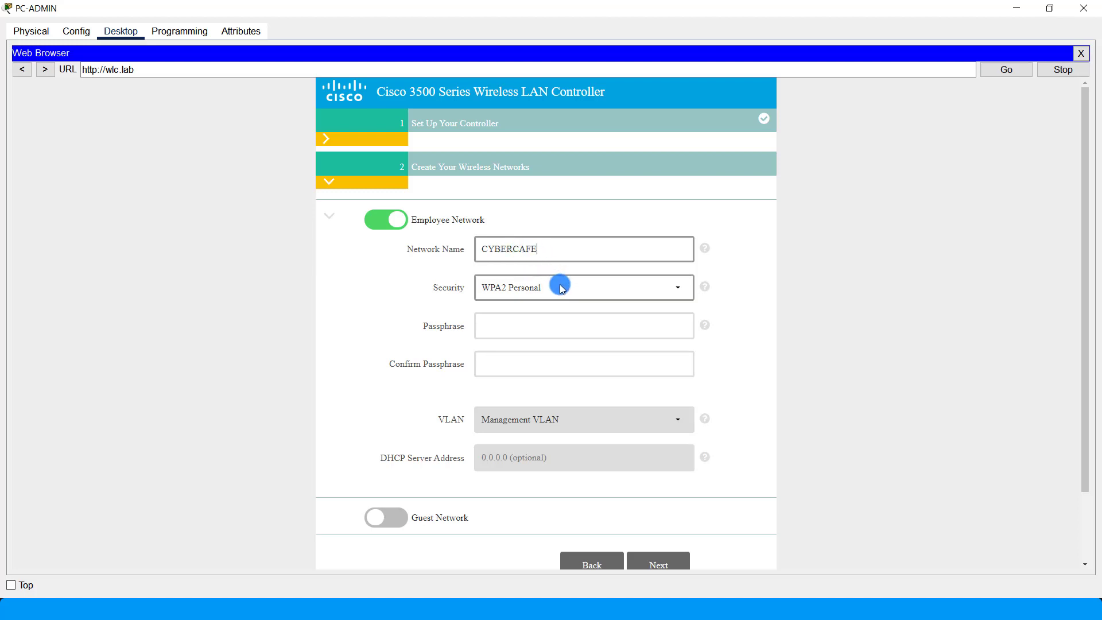
click(560, 285)
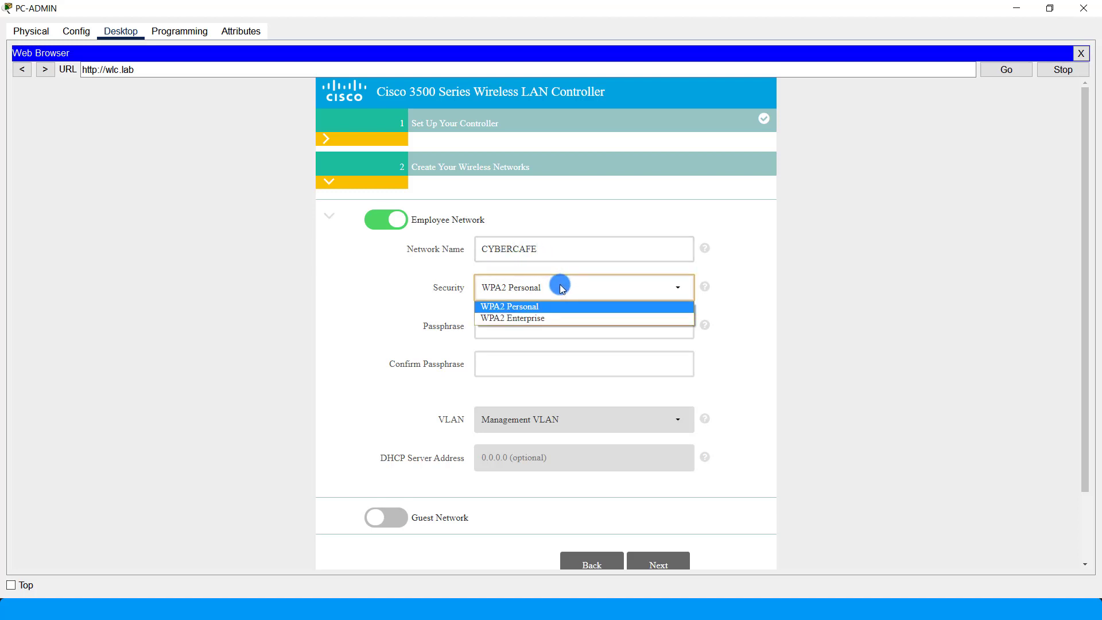
click(563, 318)
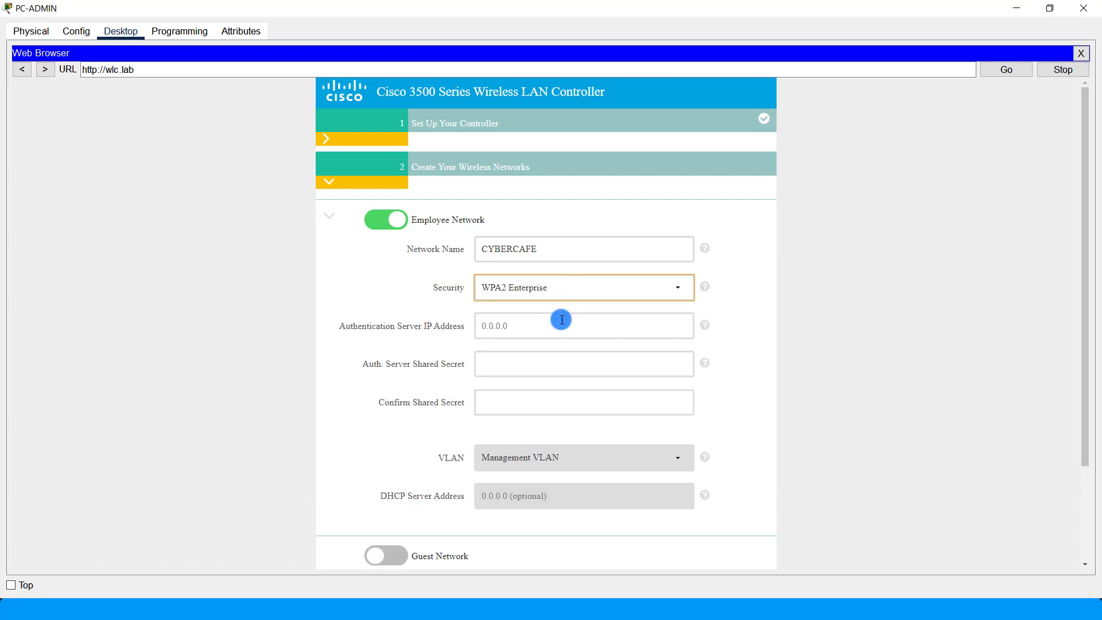
click(515, 327)
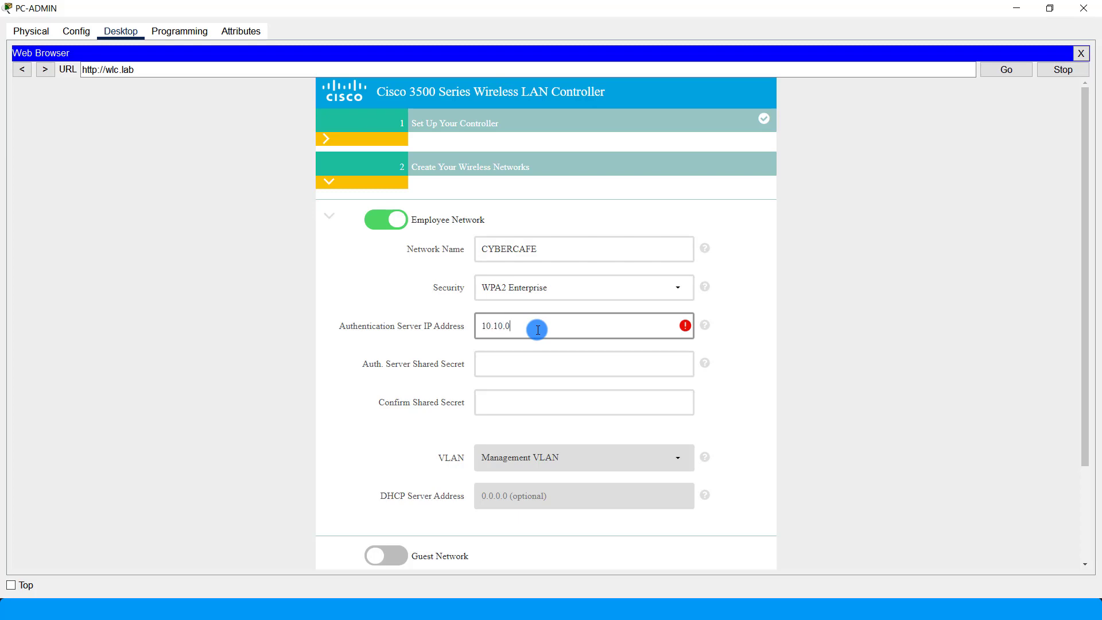
mouse_move(462, 607)
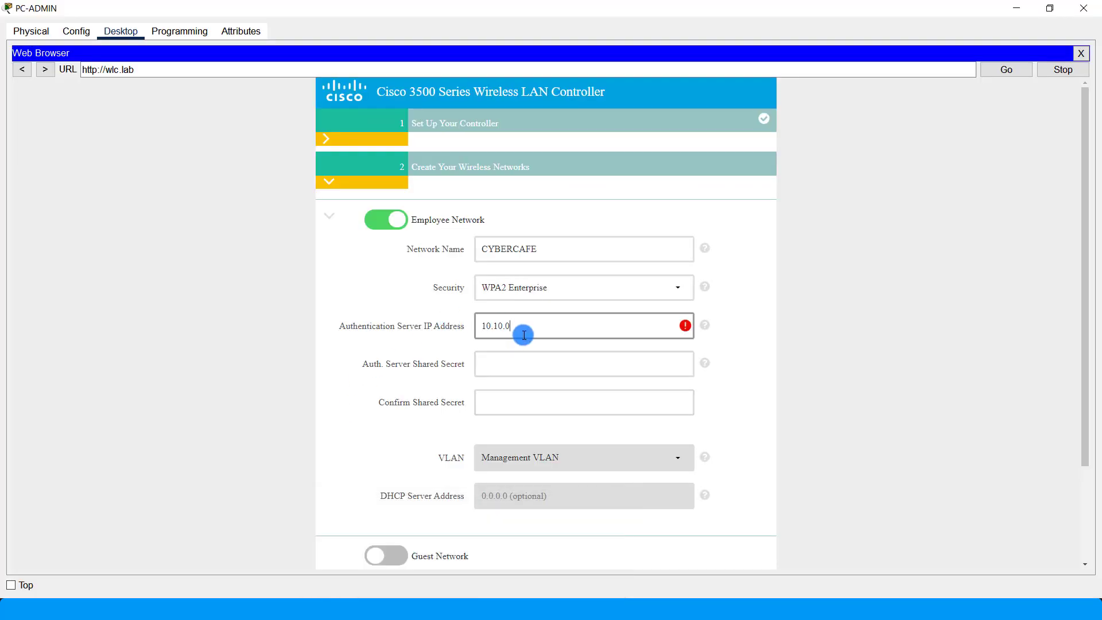
click(514, 366)
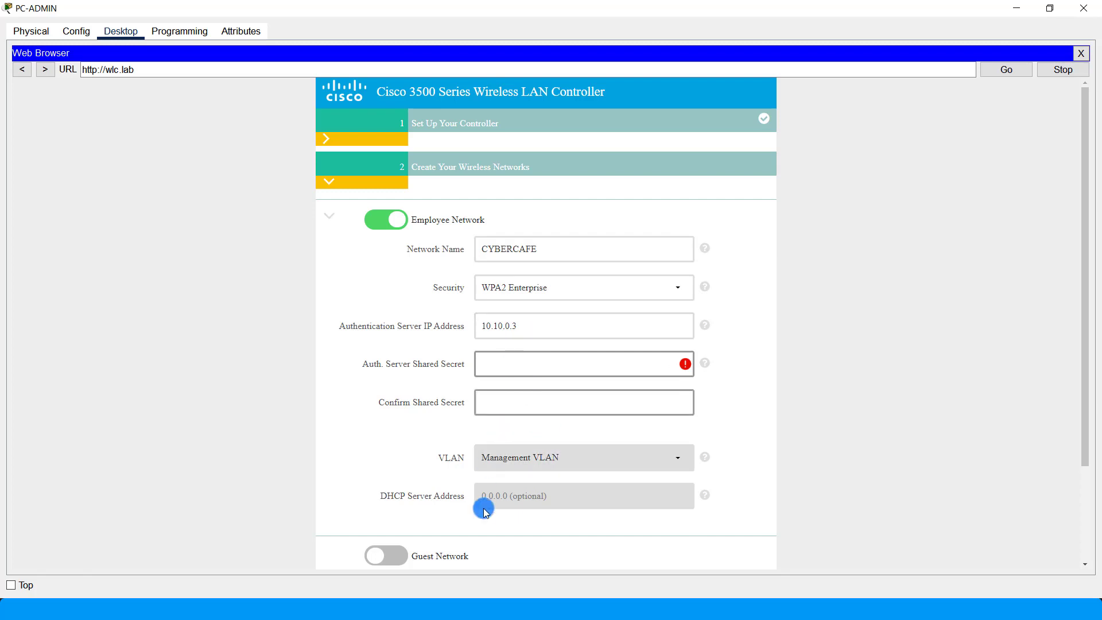
Look up the Wi-Fi controller's shared key in Serveur's AAA client list
click(461, 608)
click(425, 547)
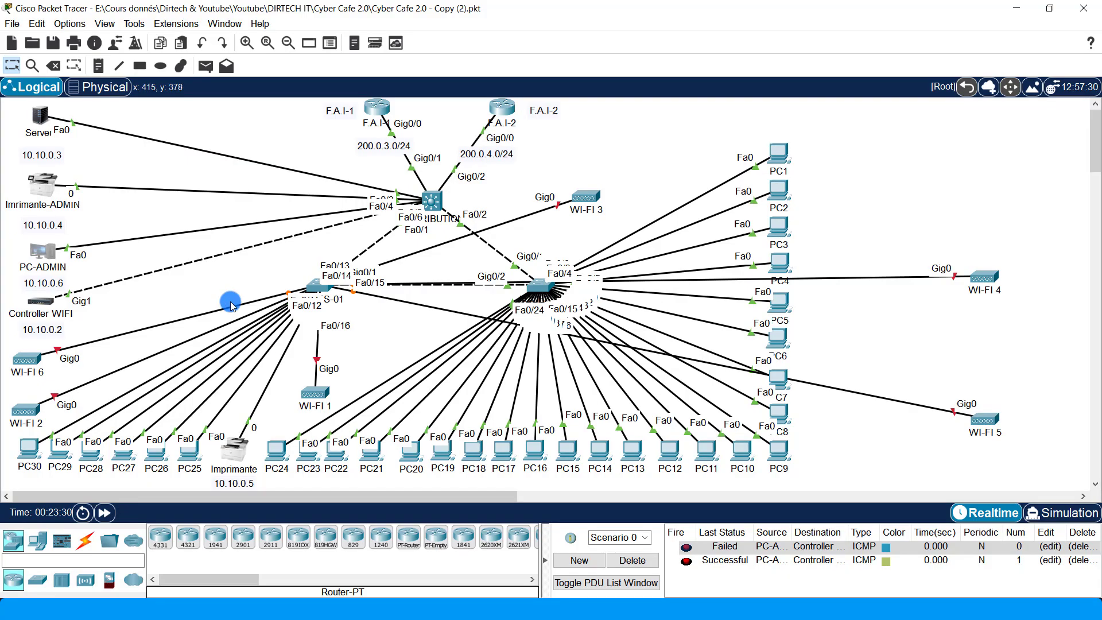
click(35, 117)
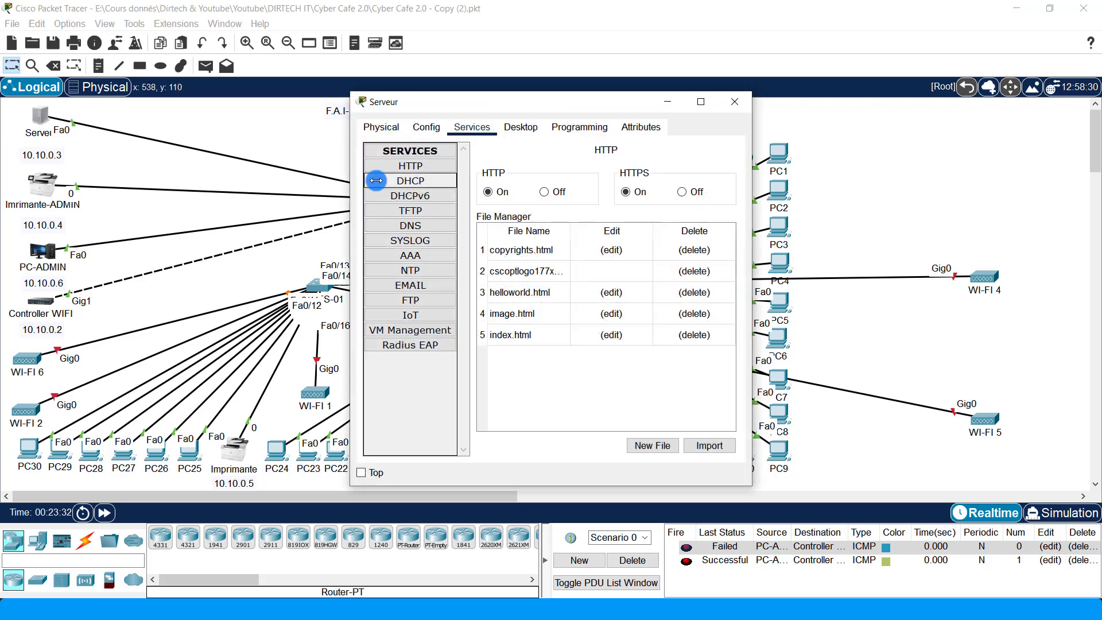
click(418, 256)
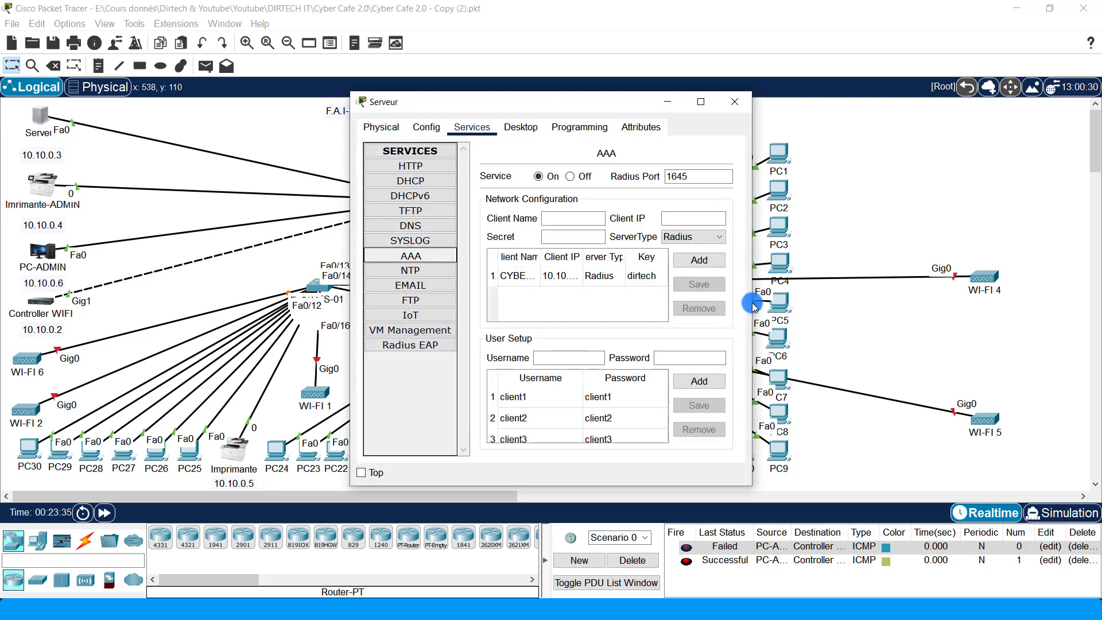
drag(751, 304, 1050, 314)
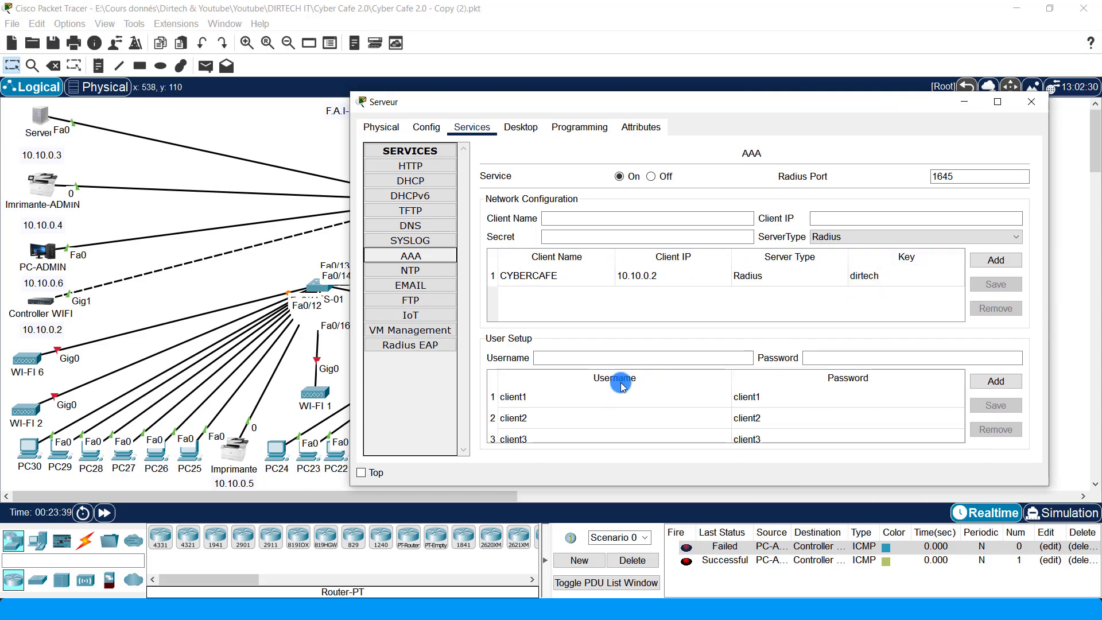
Enter and confirm the authentication server shared secret for the employee network on PC-ADMIN, and proceed to the advanced settings
click(464, 609)
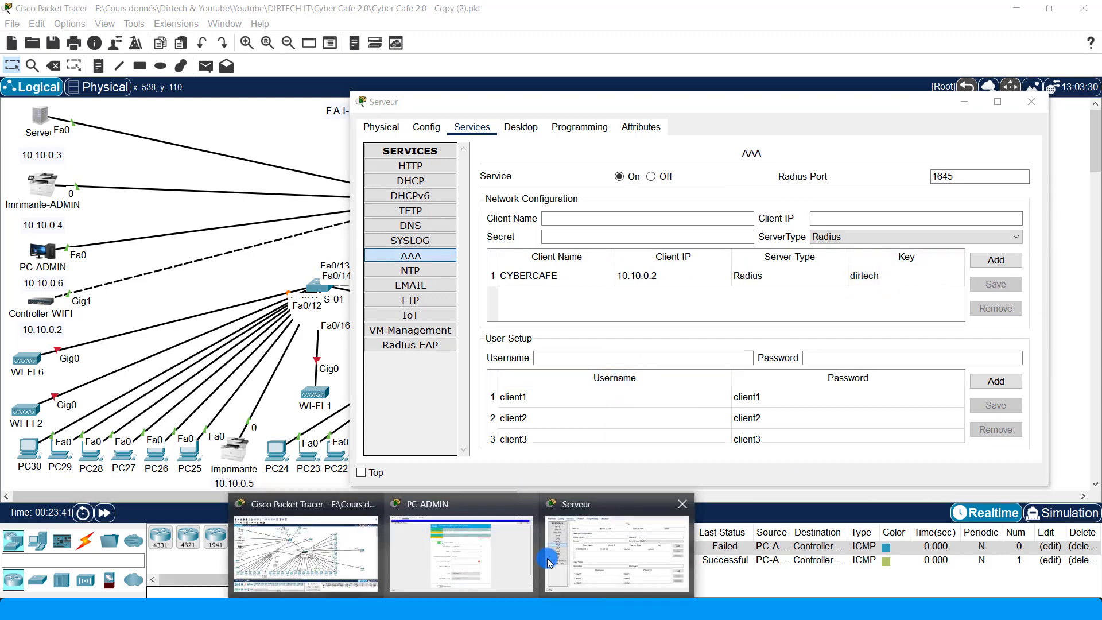
click(440, 543)
click(522, 366)
text(dir)
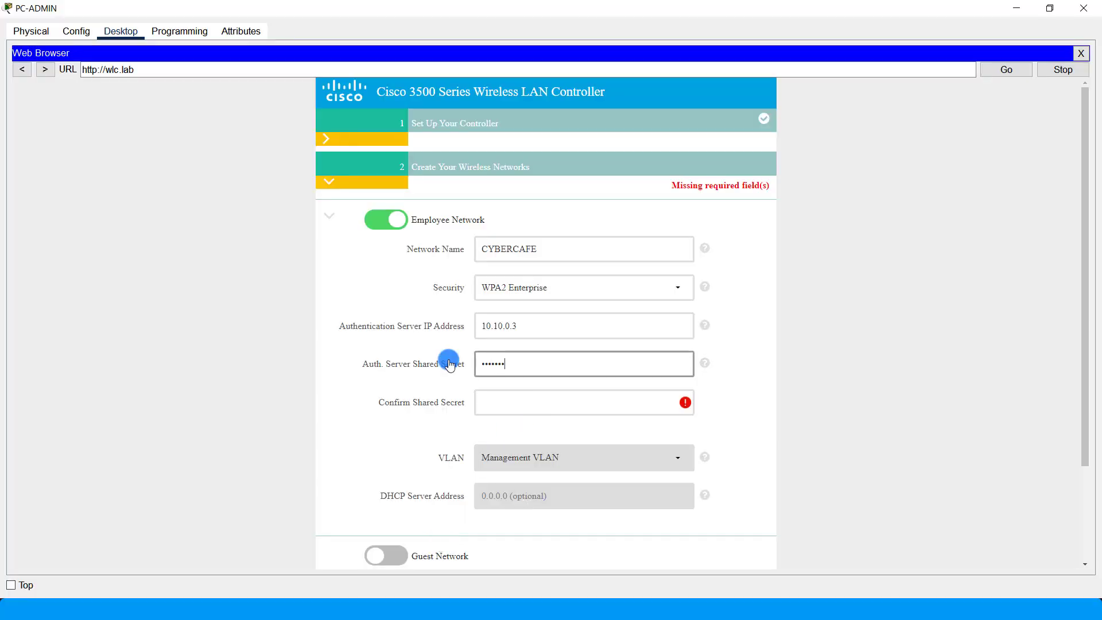
click(488, 404)
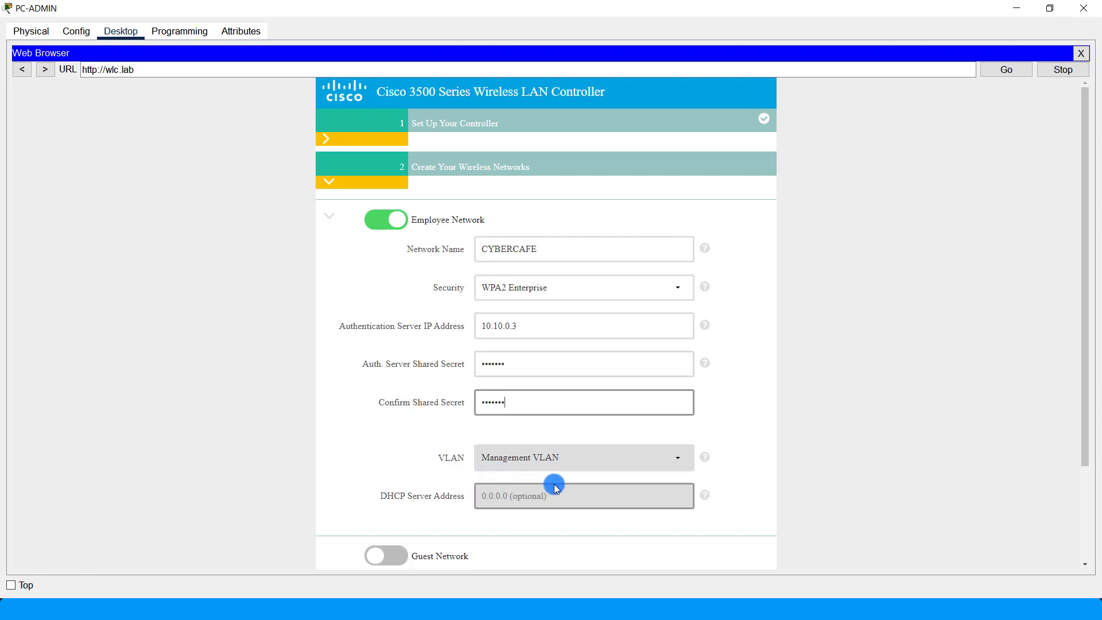
drag(1076, 360, 1077, 463)
click(654, 481)
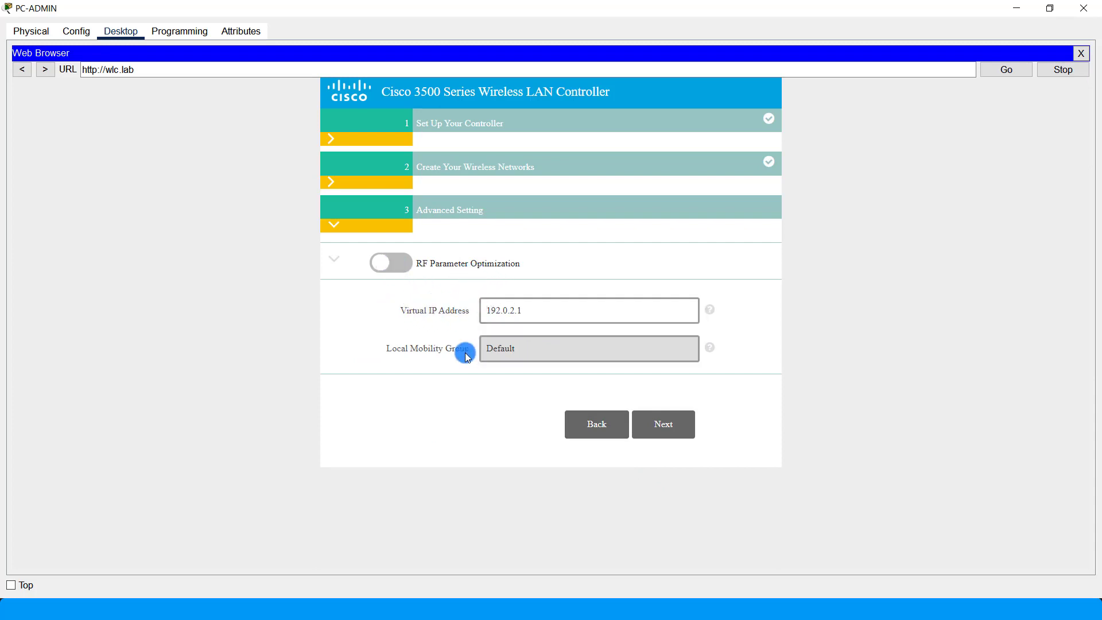
Keep the default advanced settings, review the configuration summary, and apply it with the controller reboot
click(662, 426)
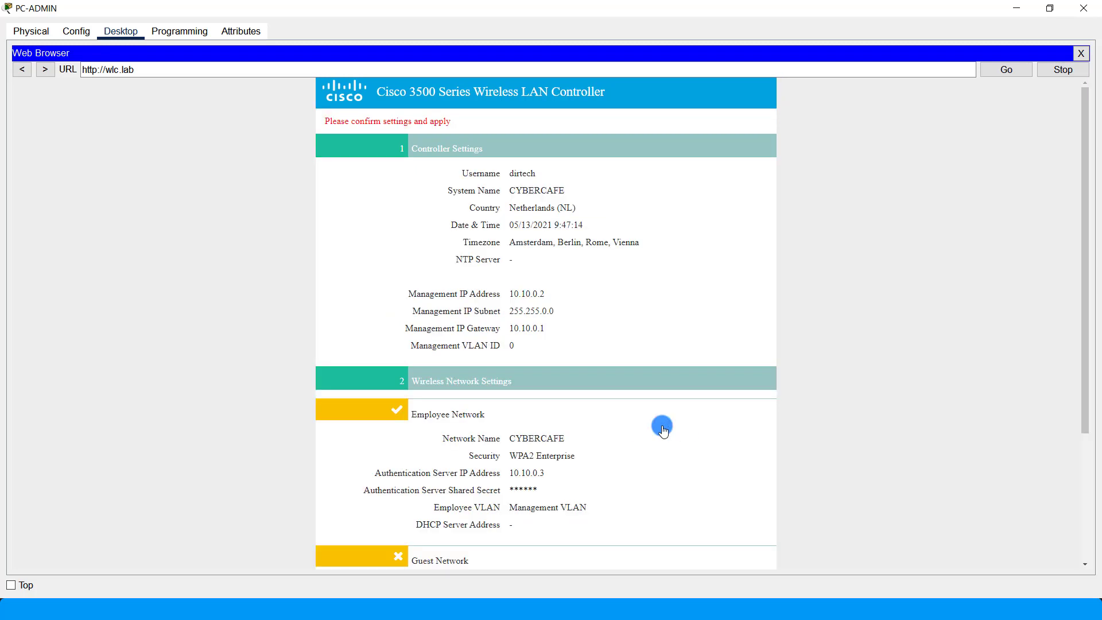
drag(1086, 136, 664, 103)
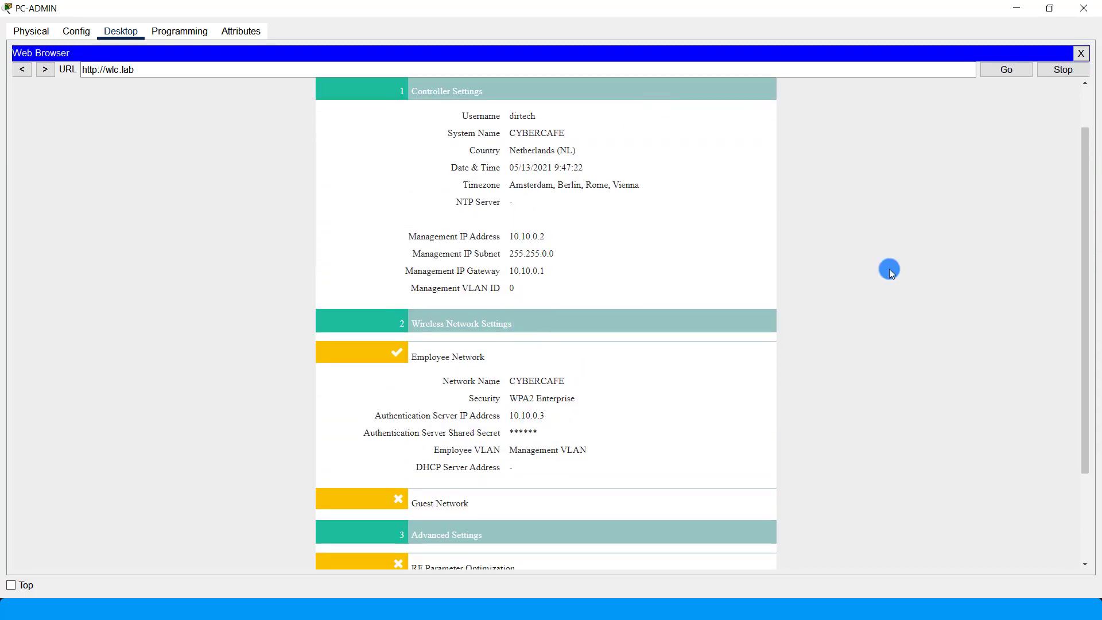
drag(1077, 143, 1090, 285)
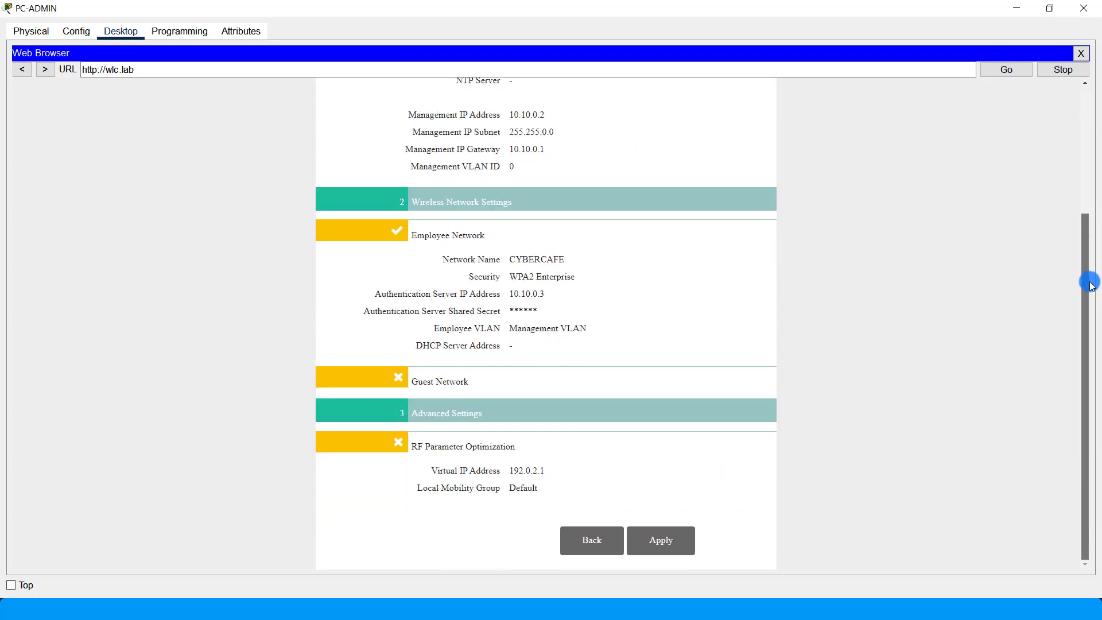
click(667, 539)
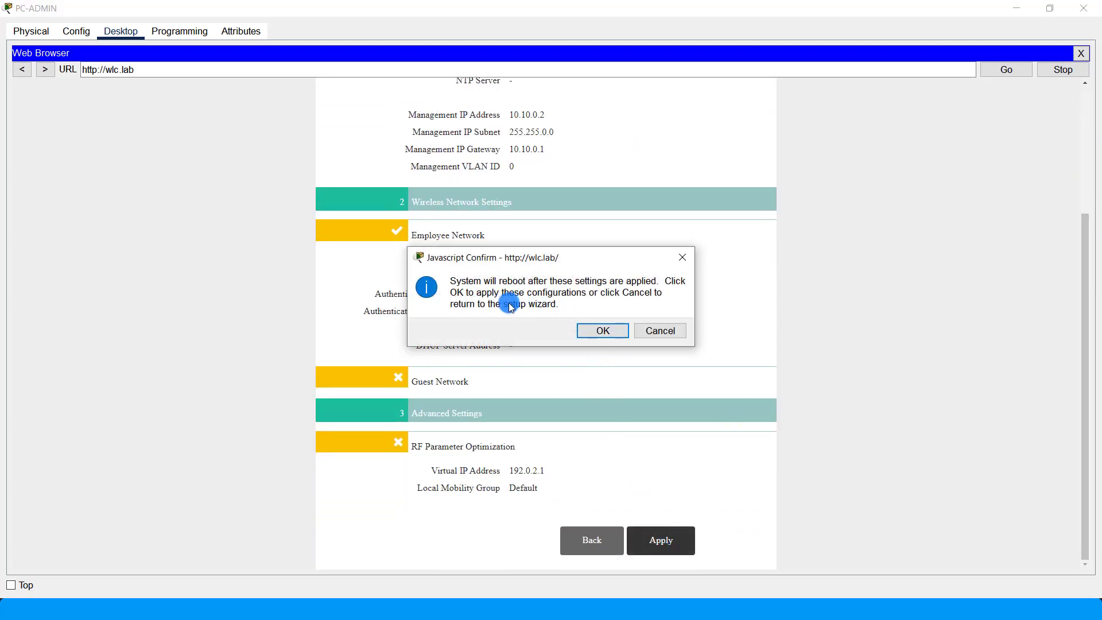
click(608, 331)
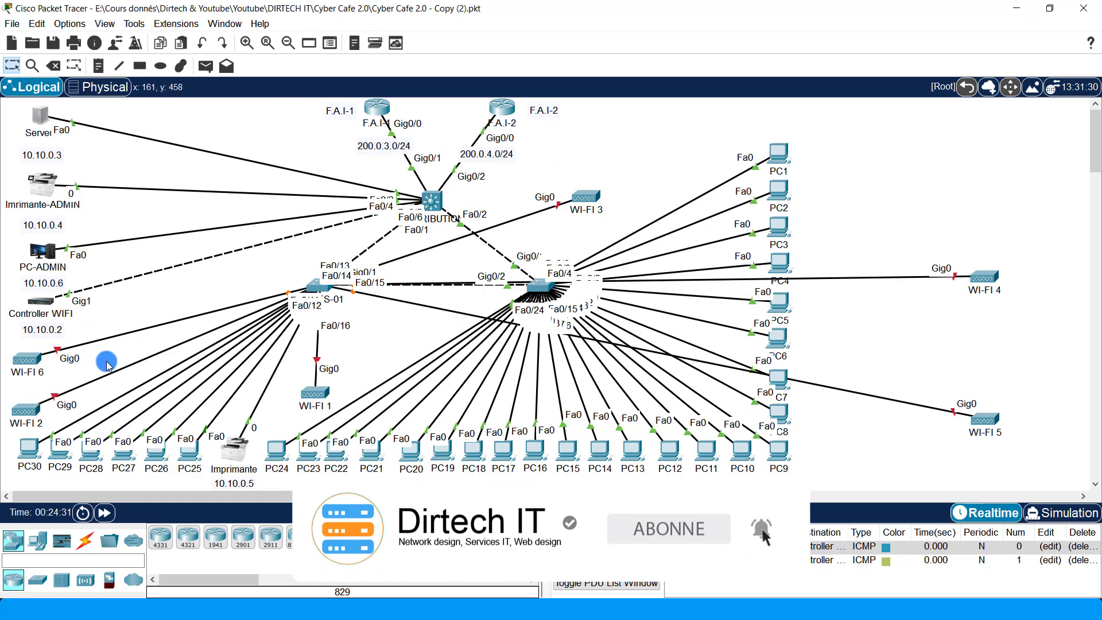
Plug the power adapter into access points WI-FI 6 and WI-FI 2
click(27, 361)
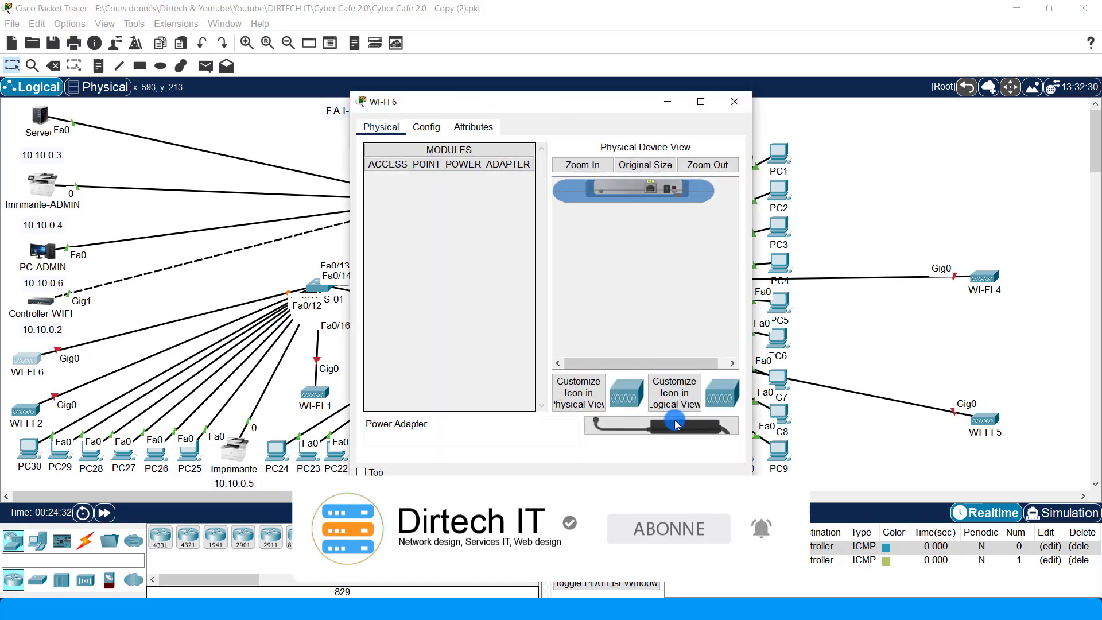
drag(674, 424, 666, 188)
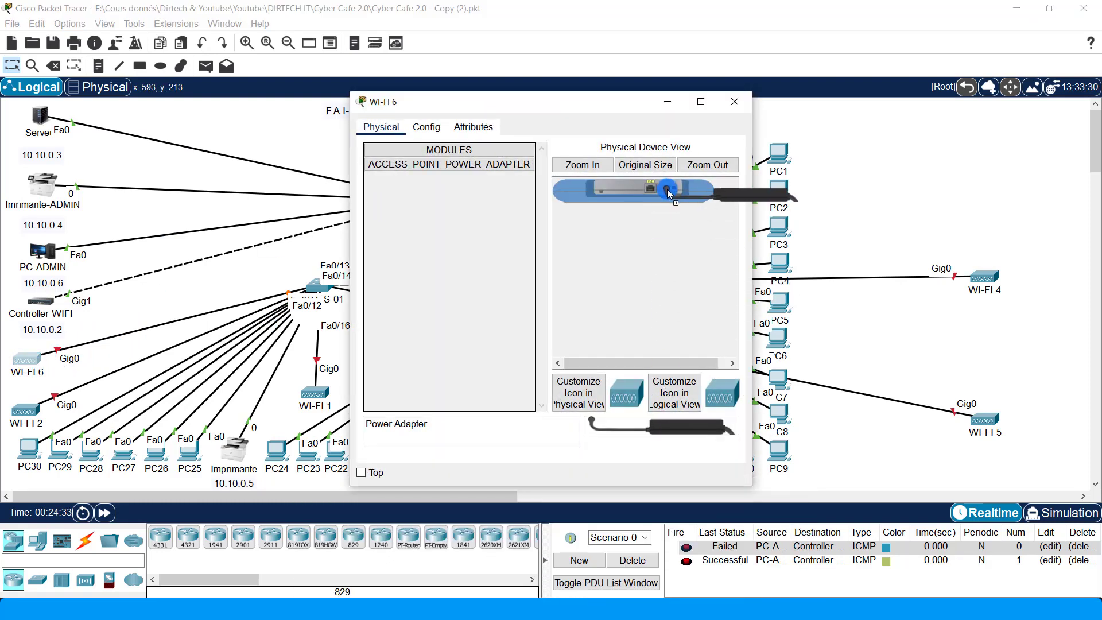
click(734, 102)
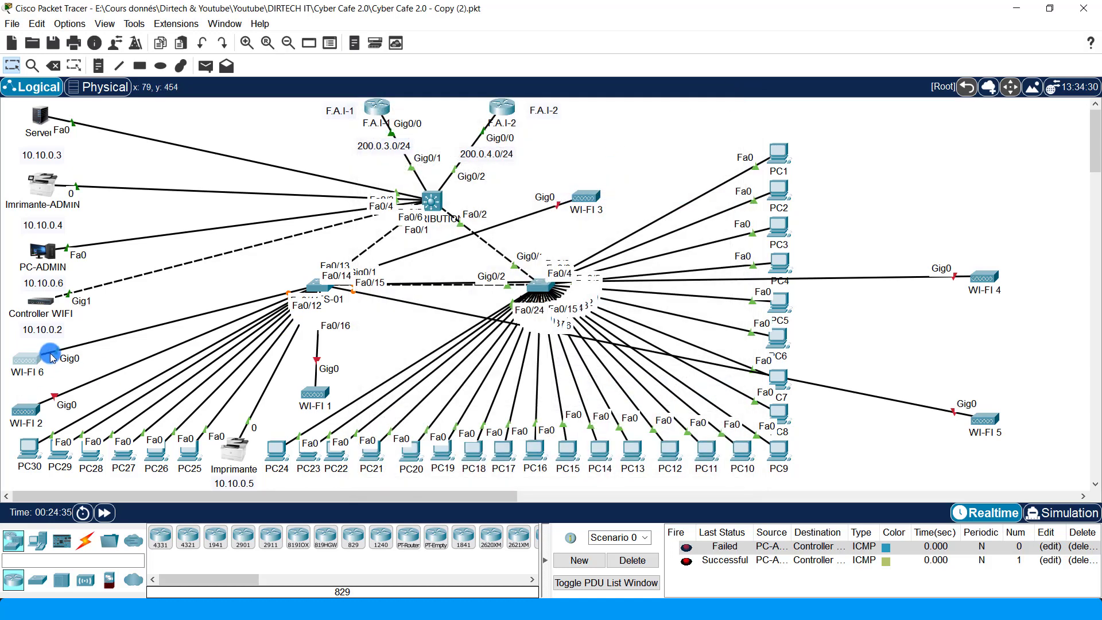
click(25, 409)
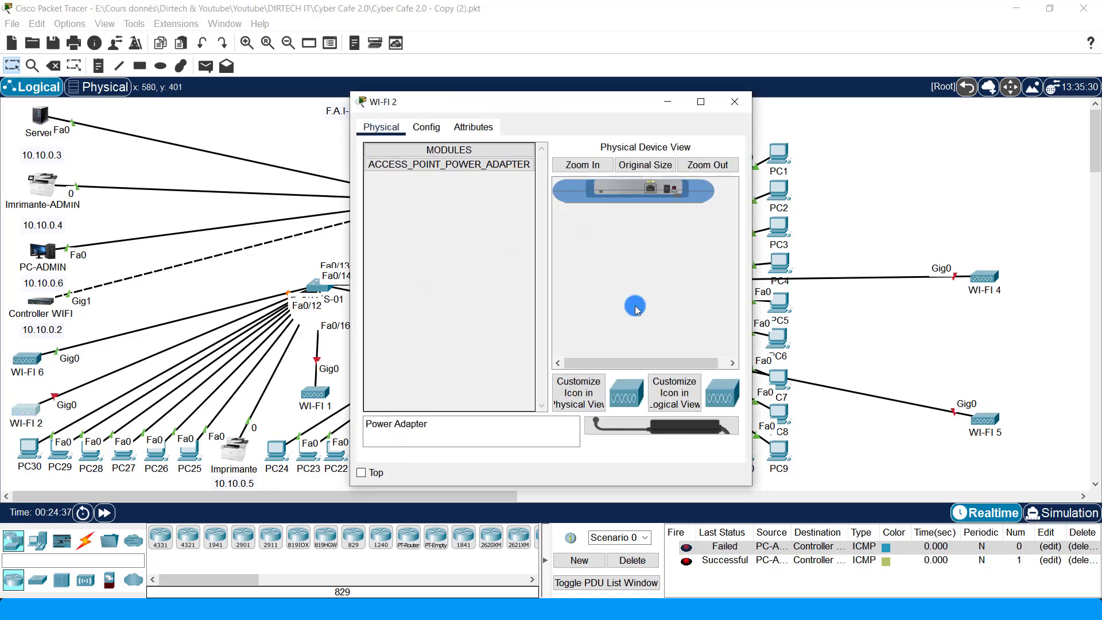
drag(655, 424, 669, 194)
click(735, 102)
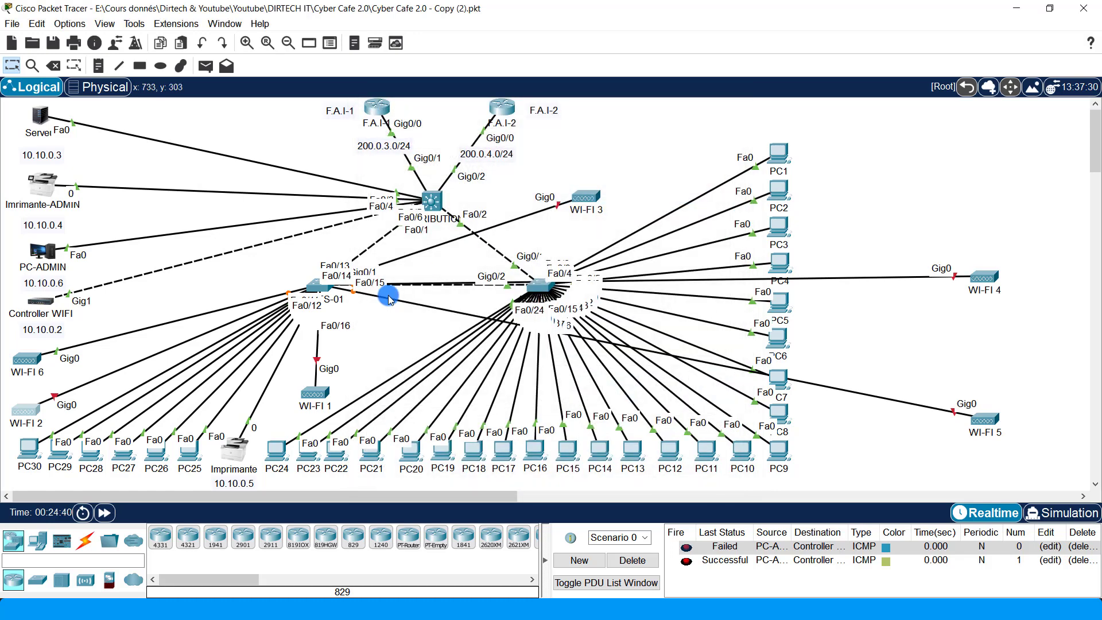
click(26, 409)
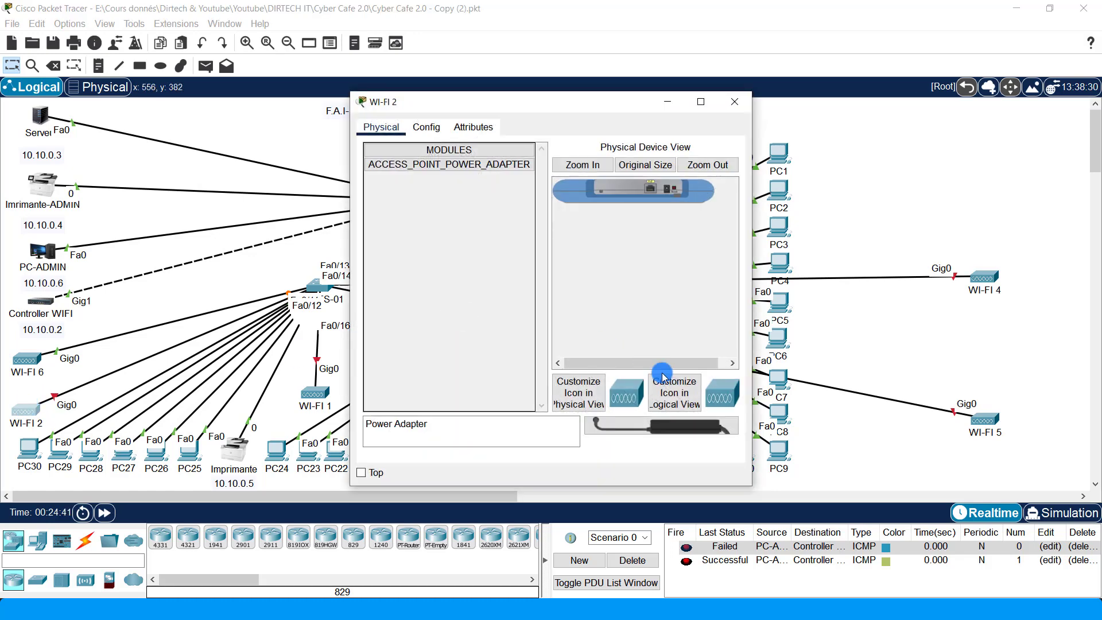
drag(660, 427, 665, 193)
click(735, 101)
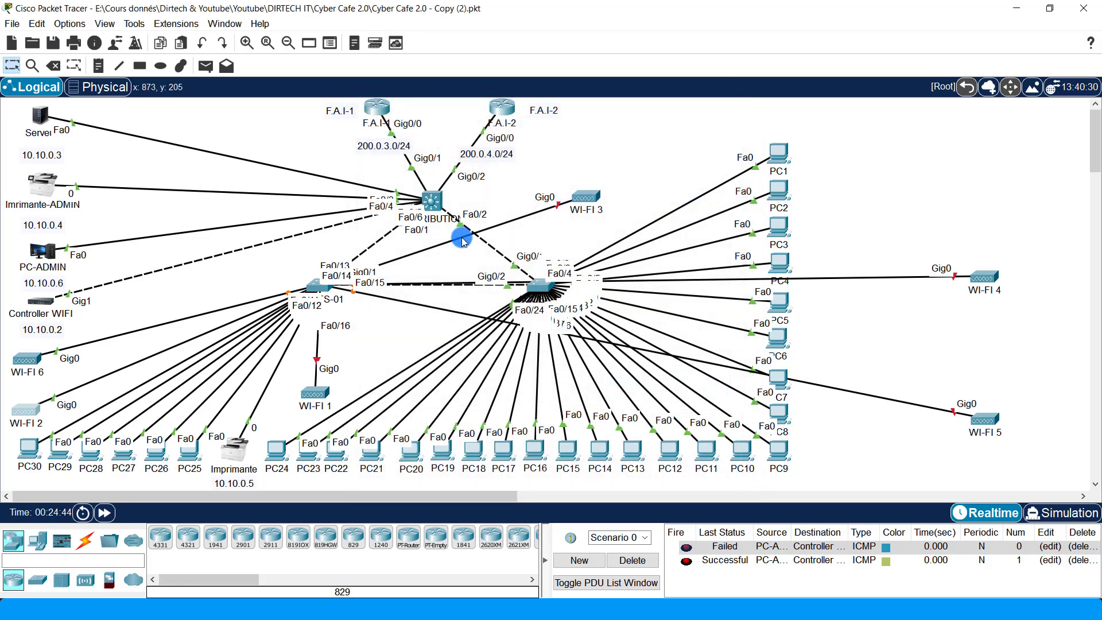
Plug the power adapter into access points WI-FI 1 and WI-FI 5
click(312, 394)
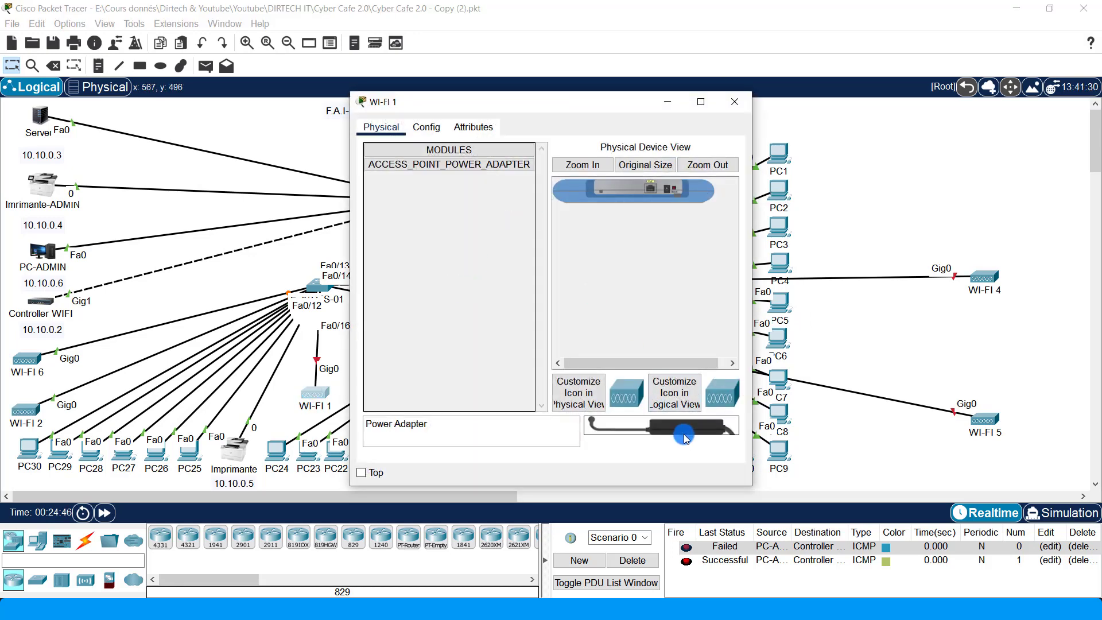
drag(688, 423, 666, 187)
click(735, 102)
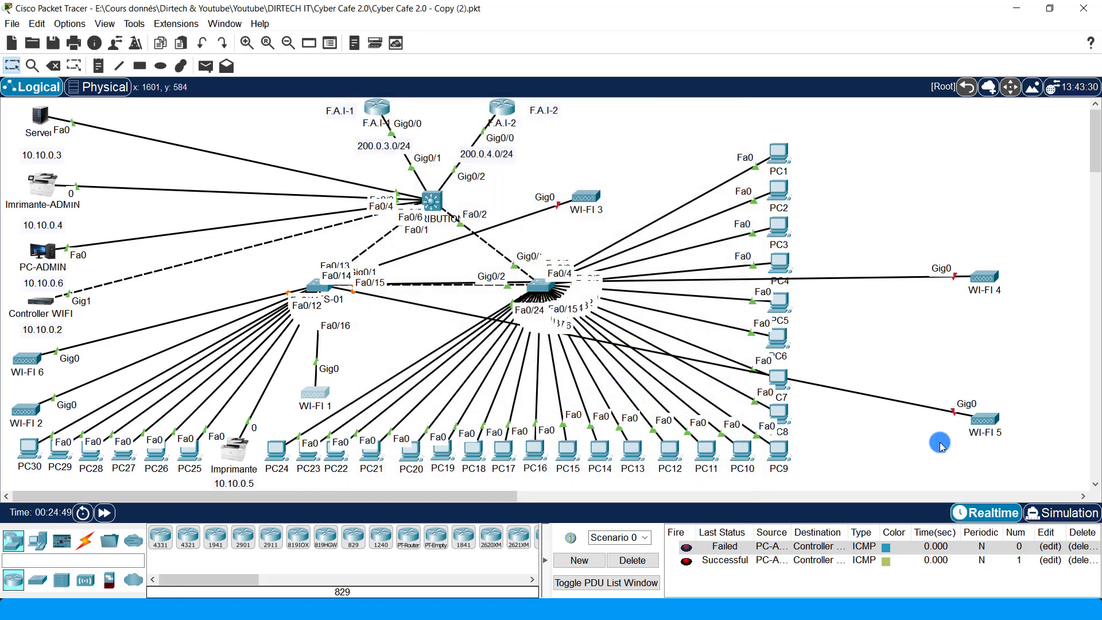
click(988, 422)
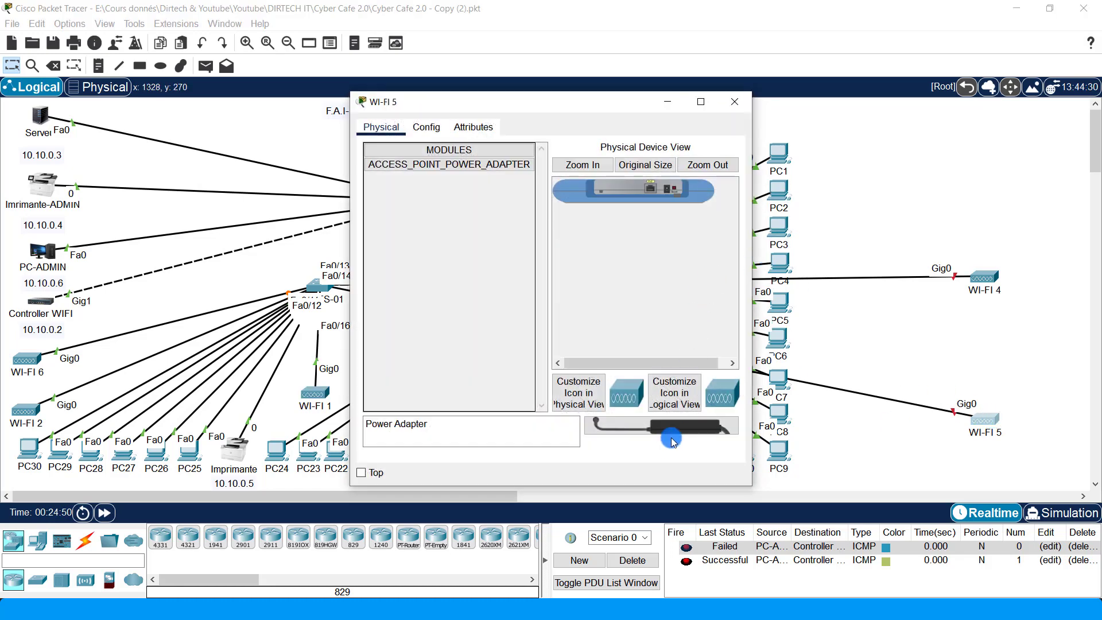
drag(666, 432, 666, 188)
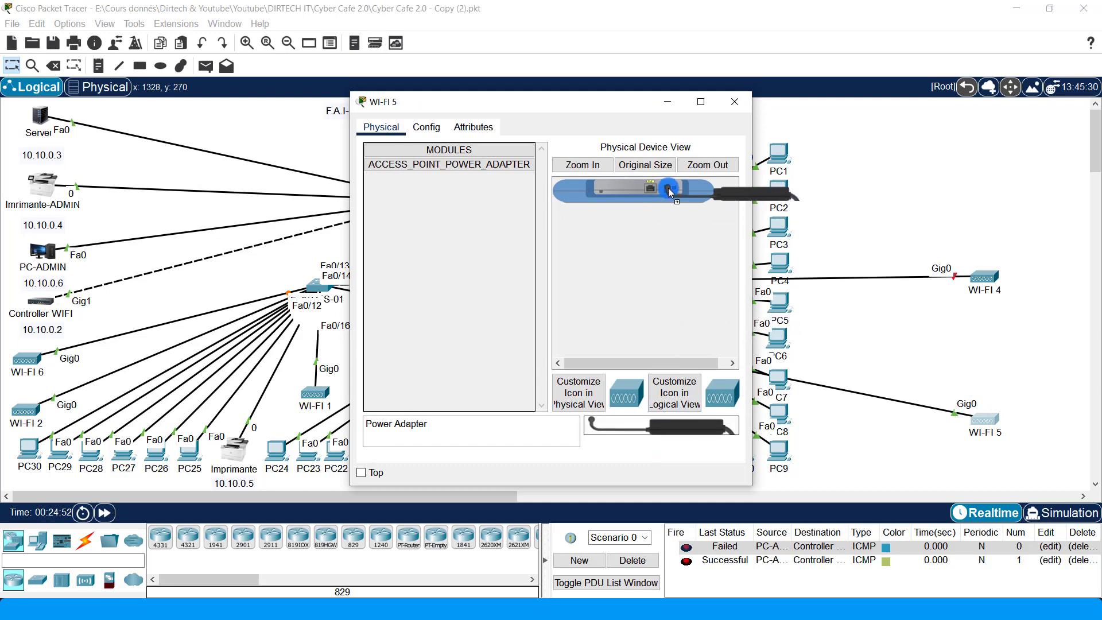
click(735, 102)
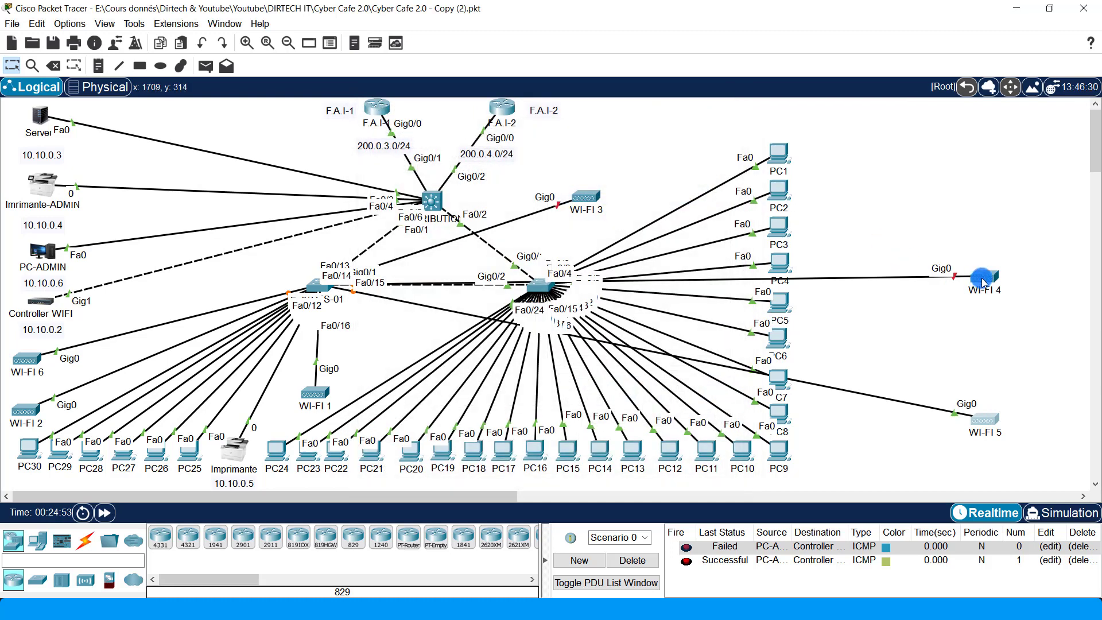
Plug the power adapter into access points WI-FI 4 and WI-FI 3
click(982, 277)
drag(660, 429, 667, 190)
click(734, 101)
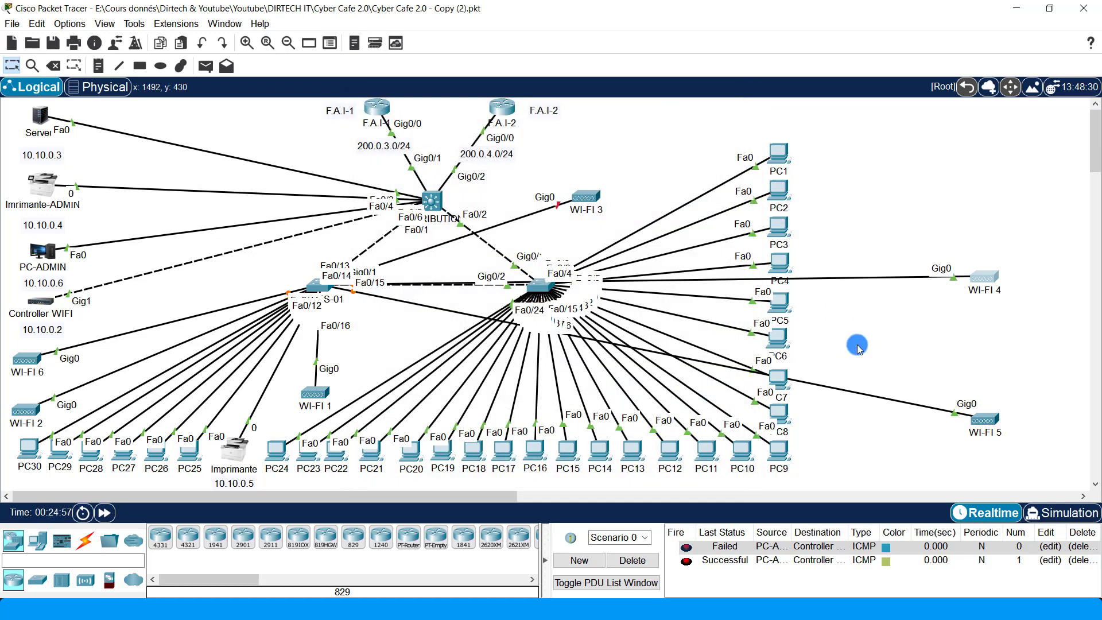
click(586, 198)
drag(680, 427, 666, 189)
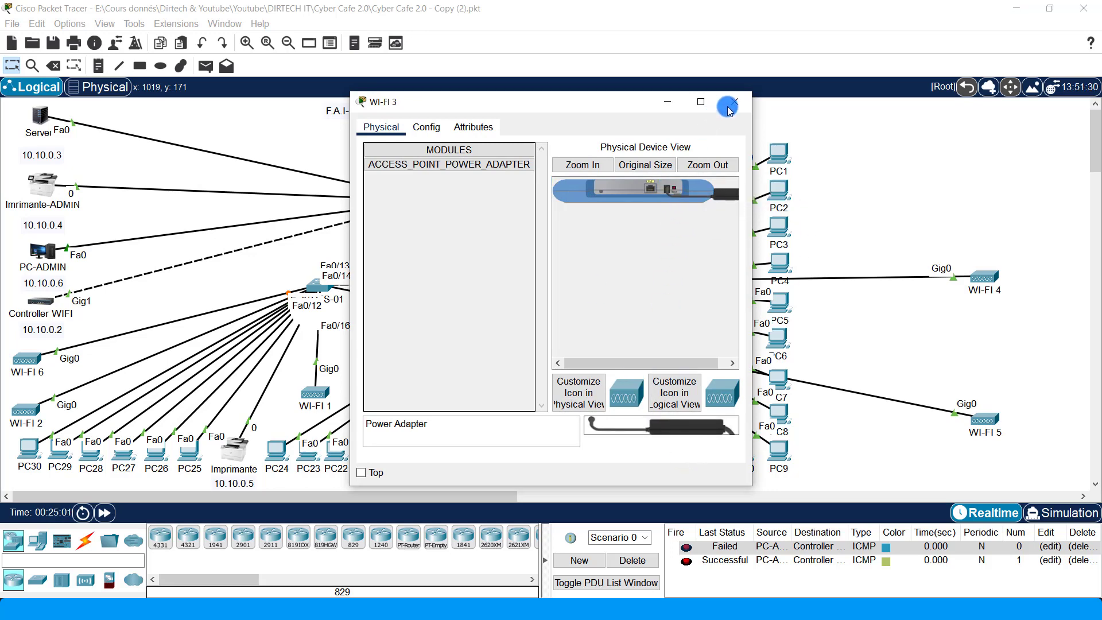
click(734, 102)
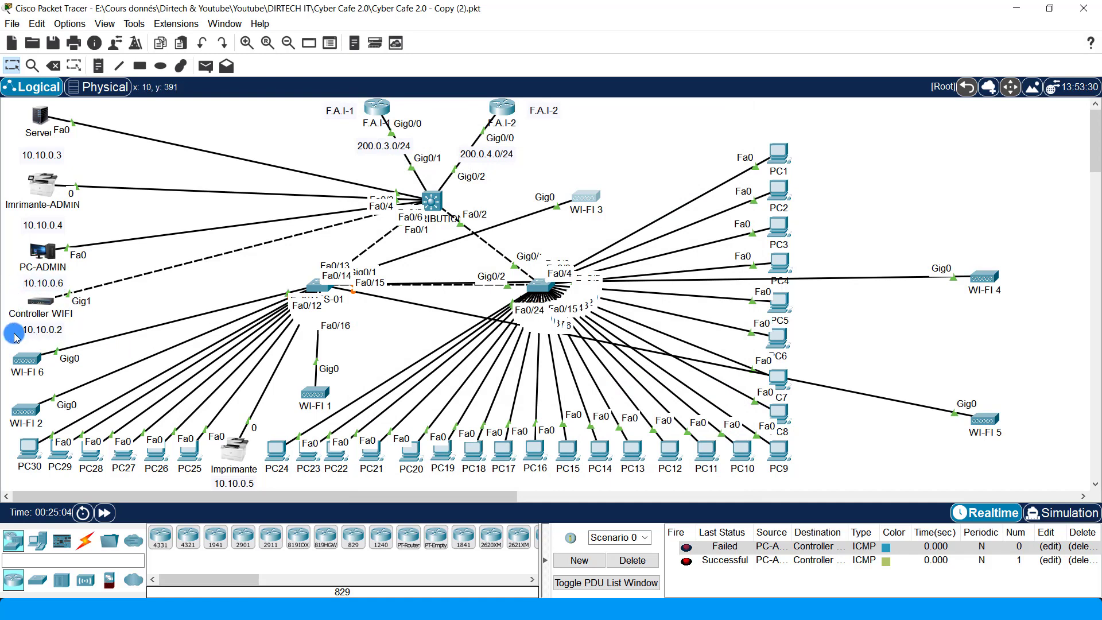
click(43, 251)
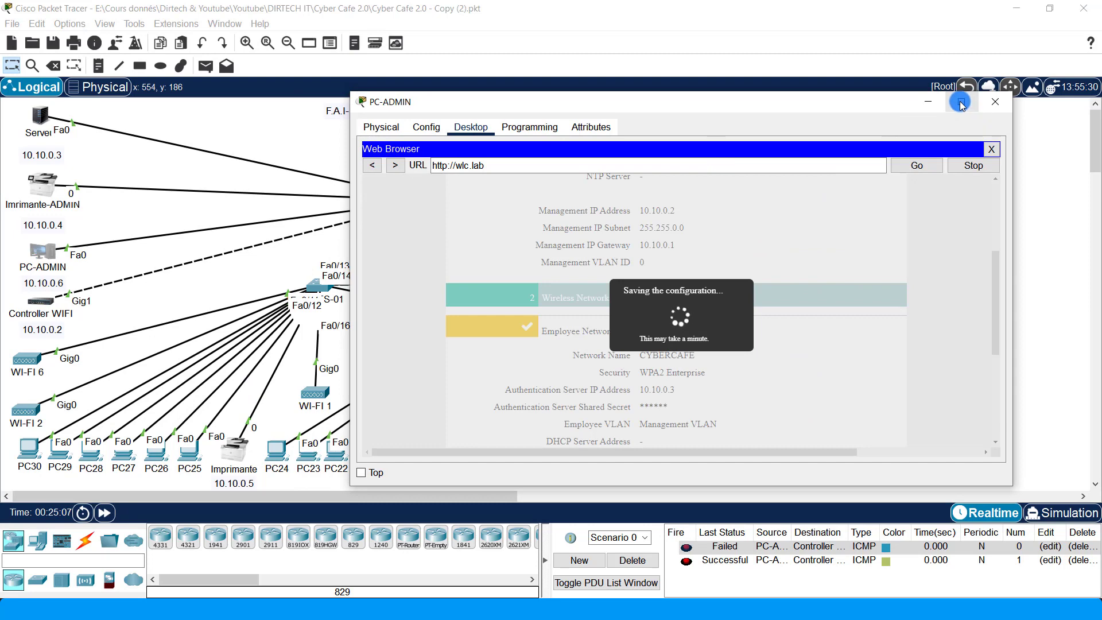
click(961, 102)
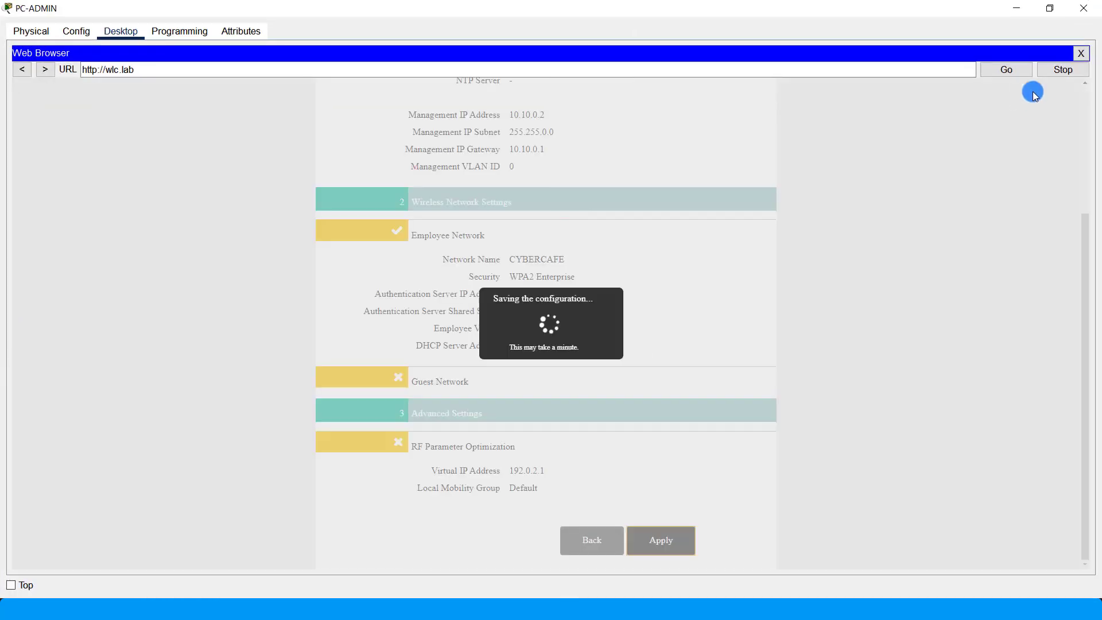
click(1081, 54)
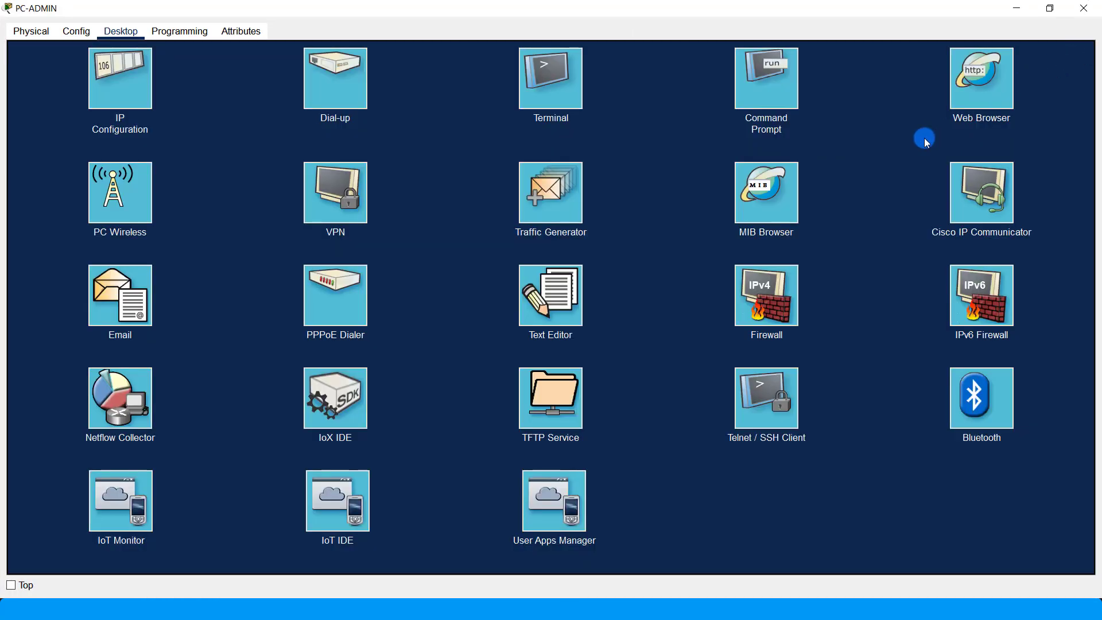
click(987, 91)
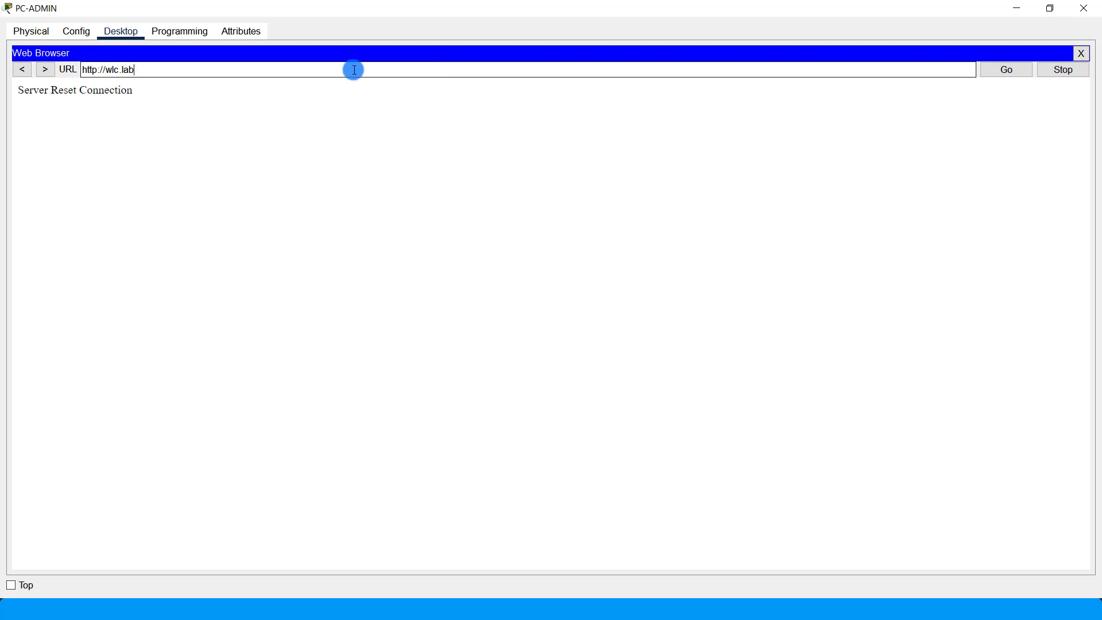
drag(19, 93, 164, 94)
click(99, 69)
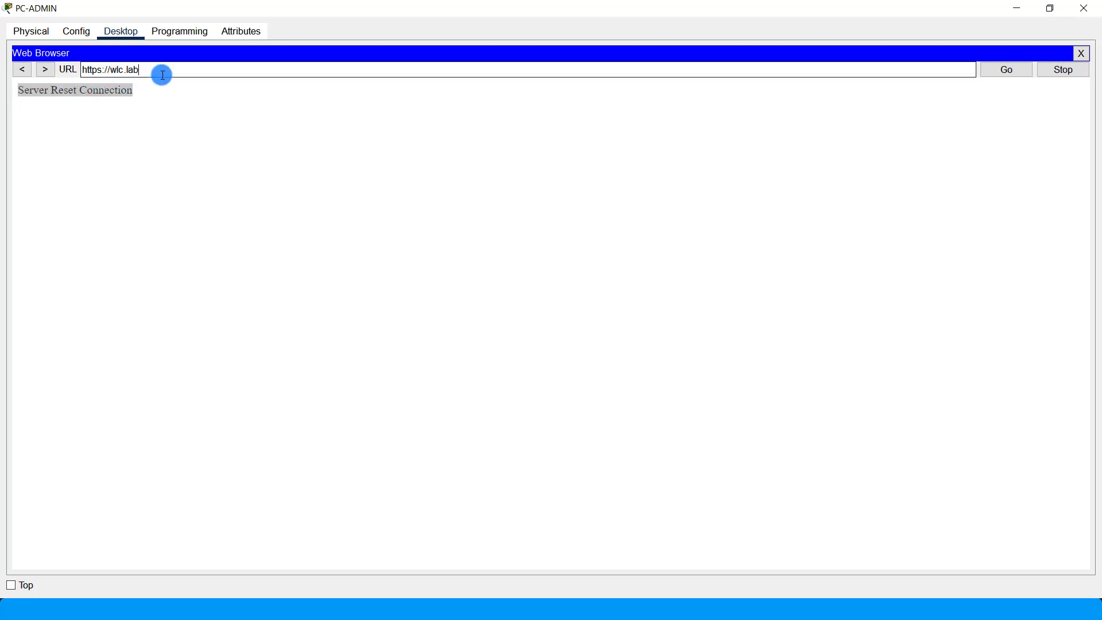
key(Return)
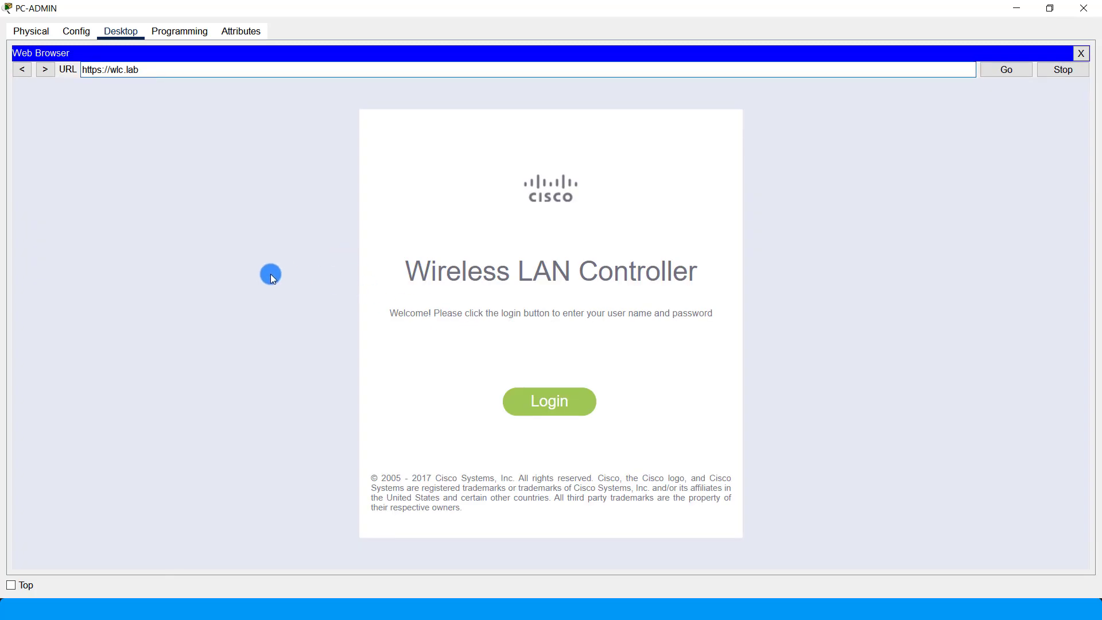
Log in to the wireless LAN controller with the administrator user name and password
click(540, 400)
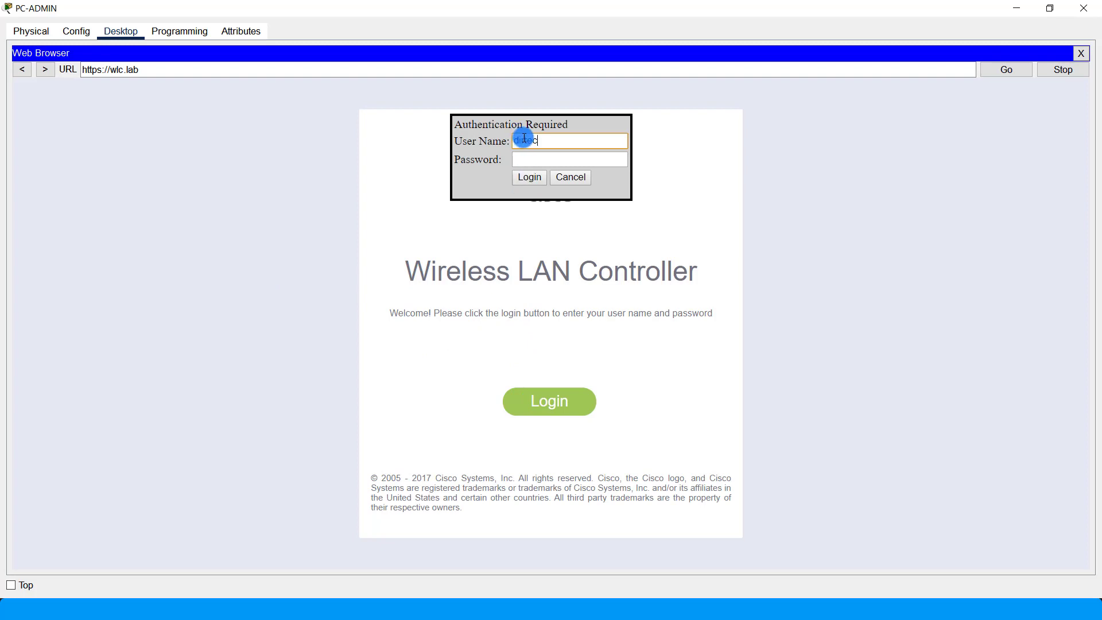
click(546, 155)
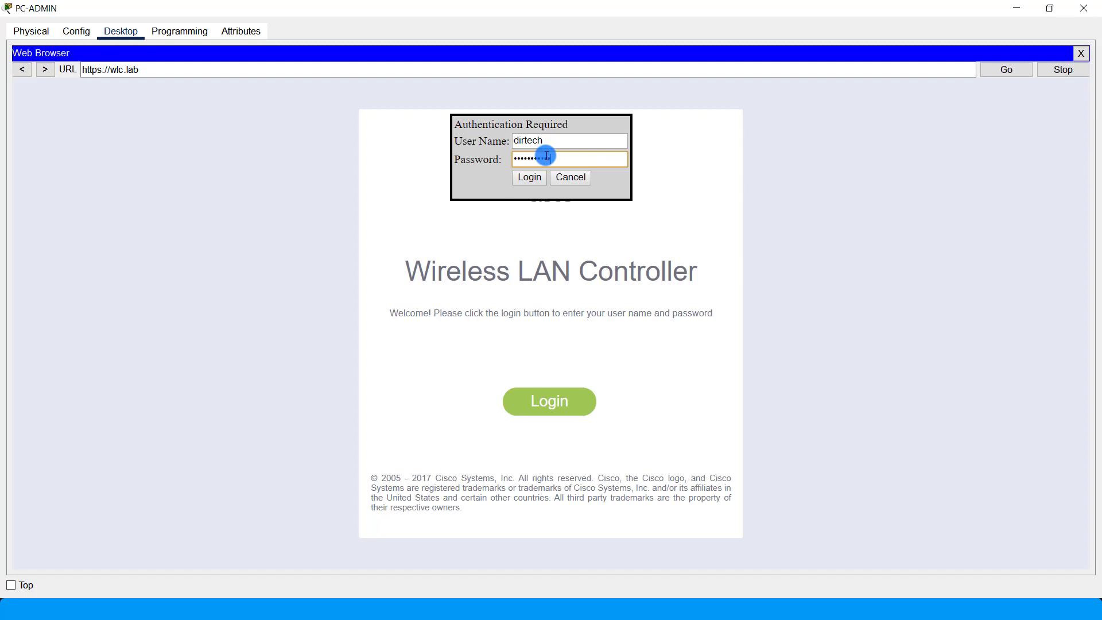
click(529, 179)
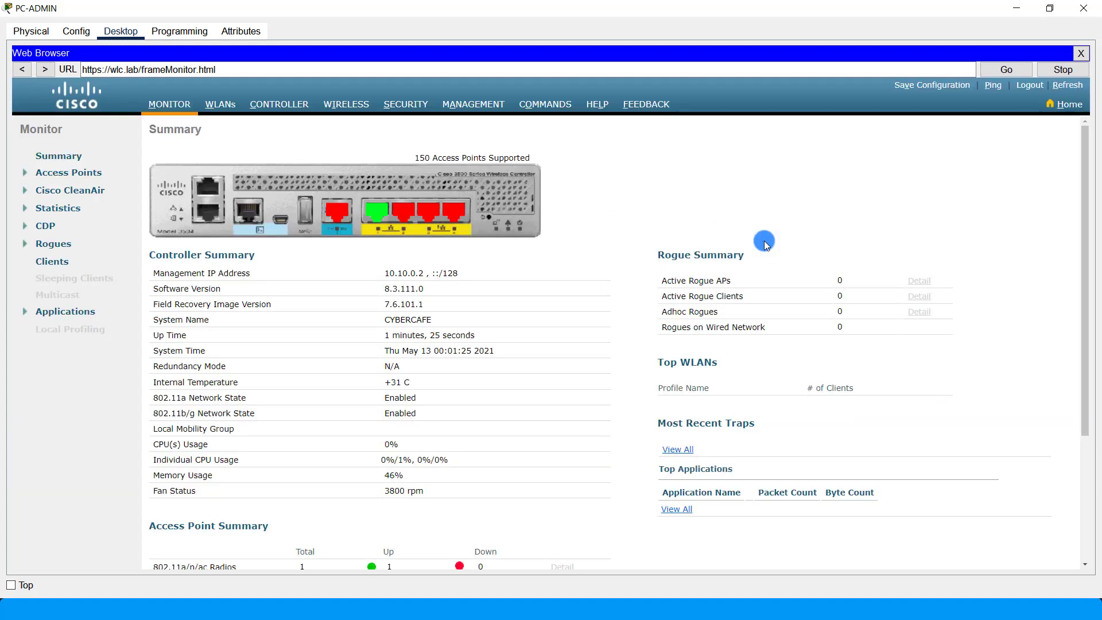
Review the controller's monitoring summary and the SSID of the WLAN in its WLAN list
drag(763, 240, 694, 274)
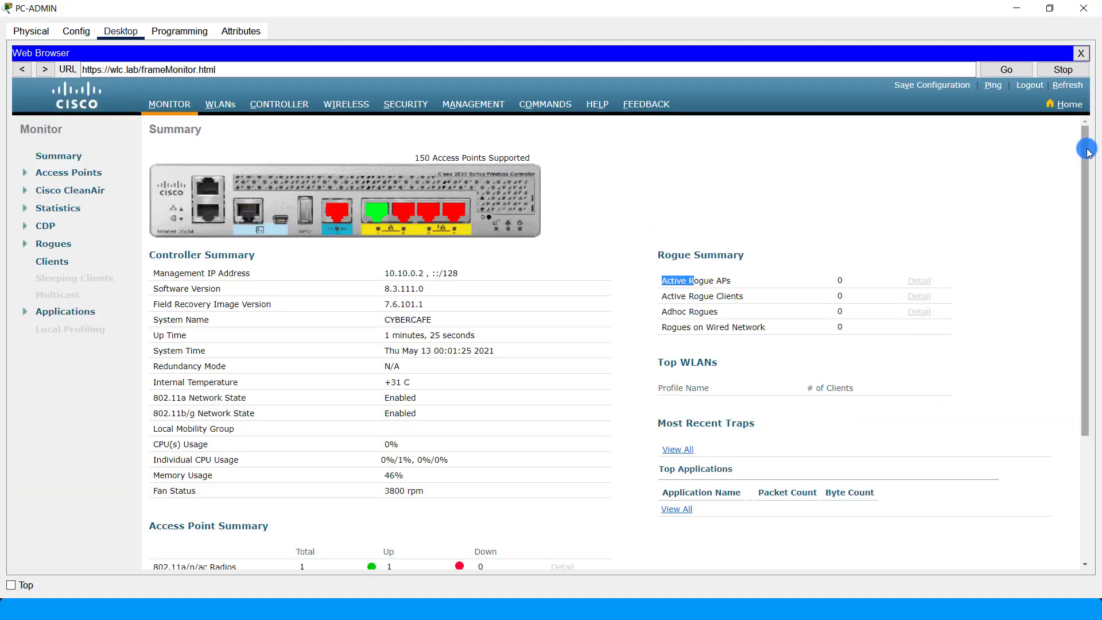
drag(1086, 149, 1089, 109)
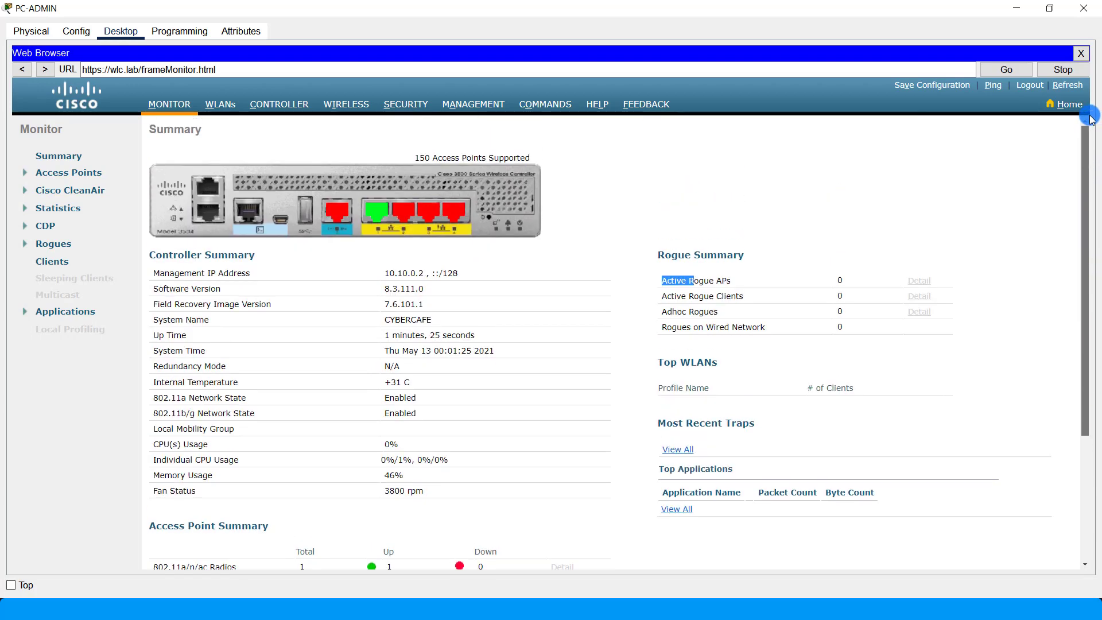
click(222, 107)
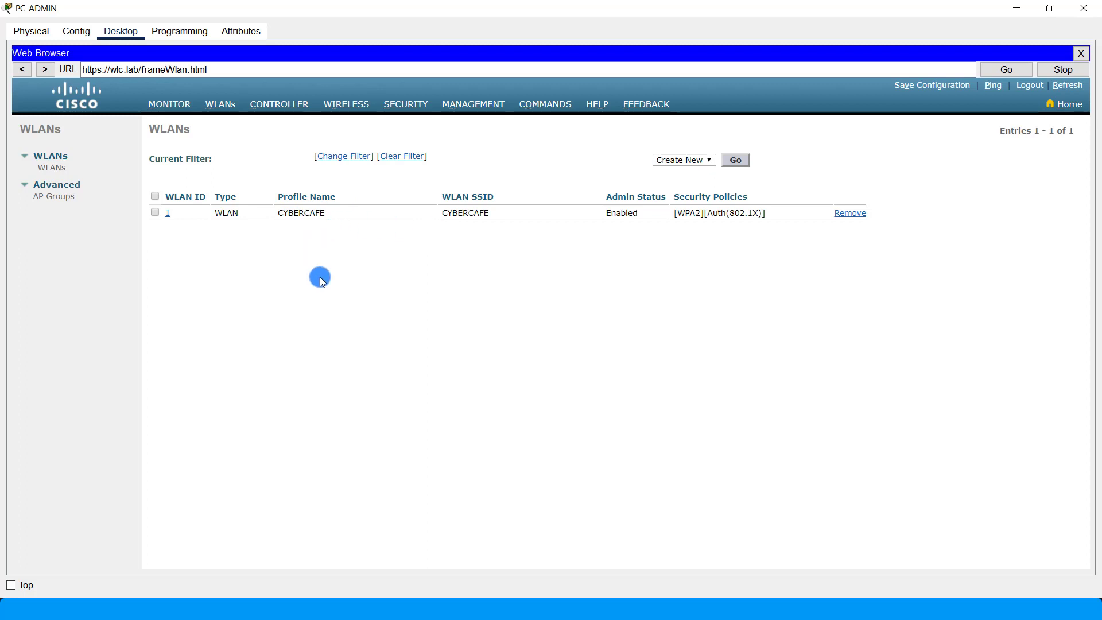
double_click(445, 214)
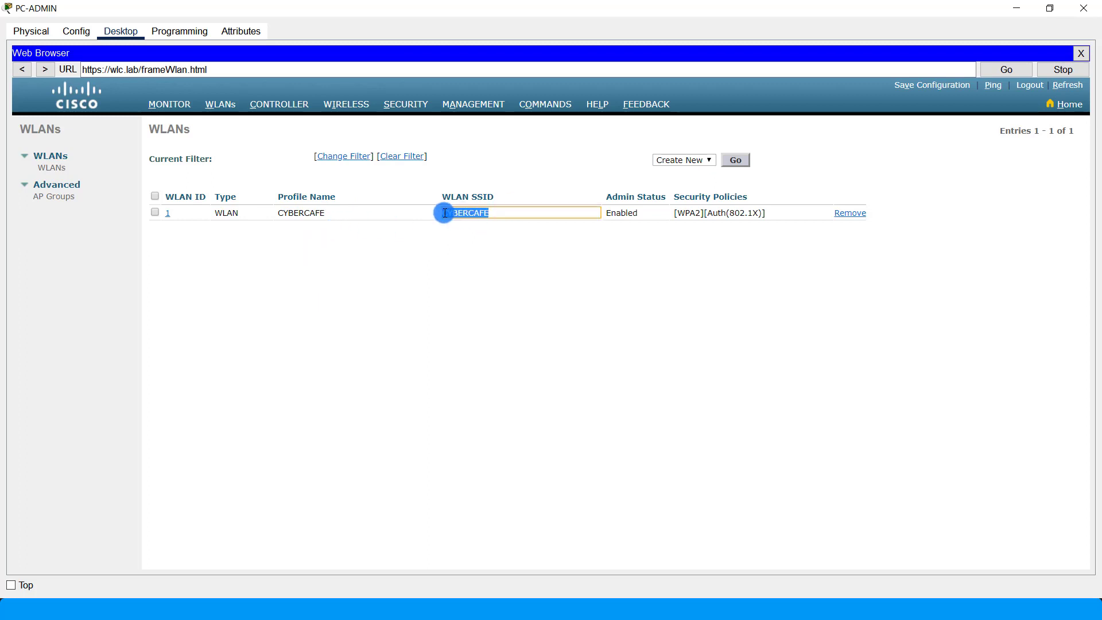
click(525, 300)
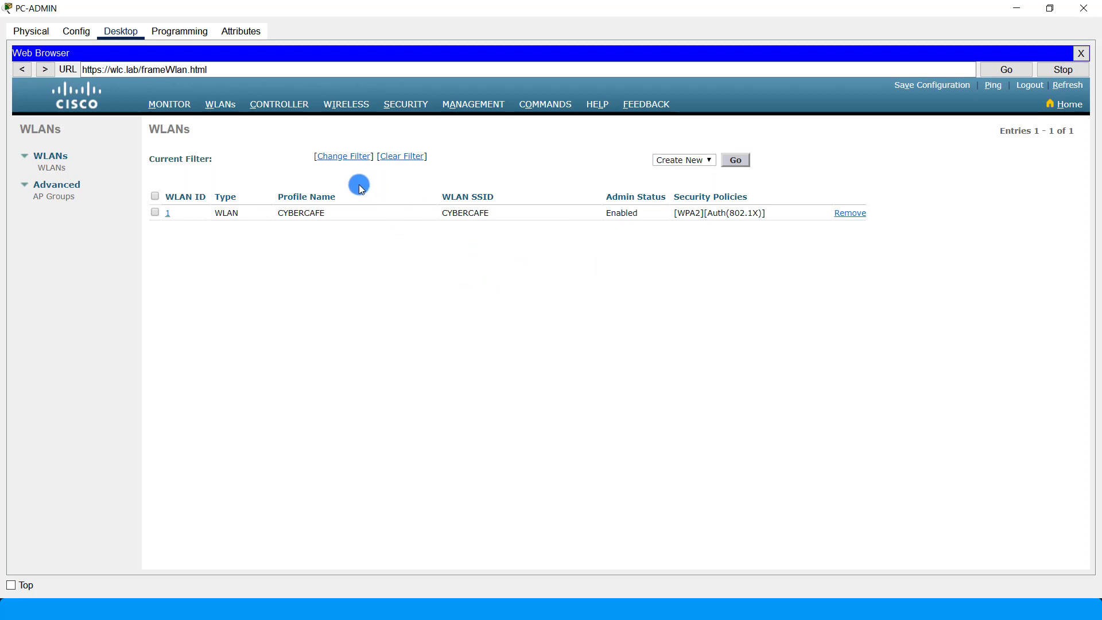
Look up the port of RADIUS authentication server 10.10.0.3 in the controller's security settings
click(291, 107)
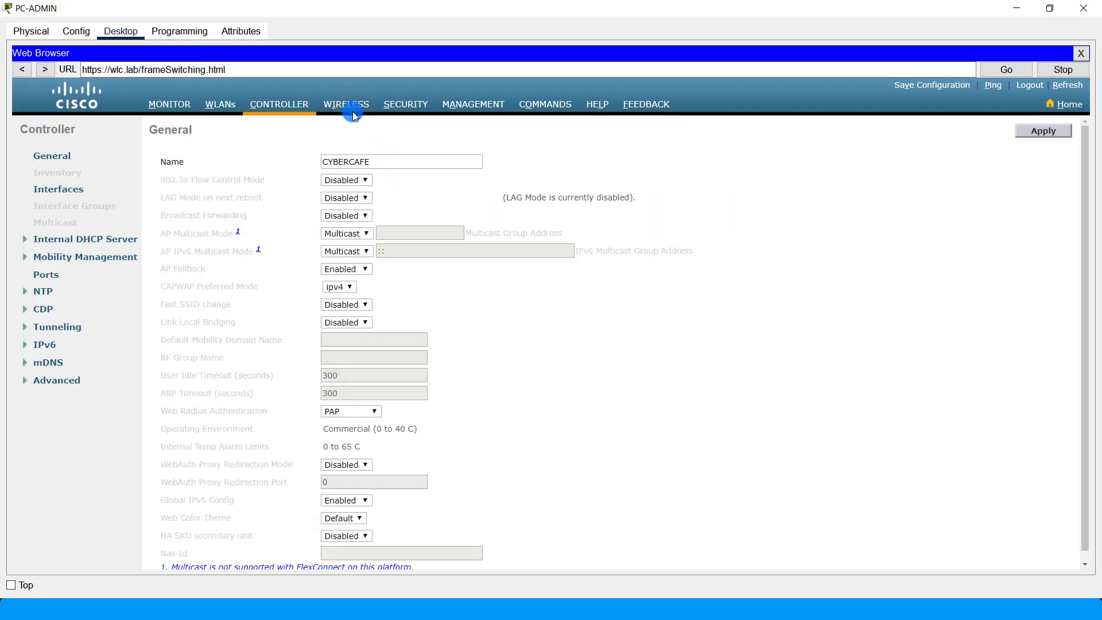
click(404, 112)
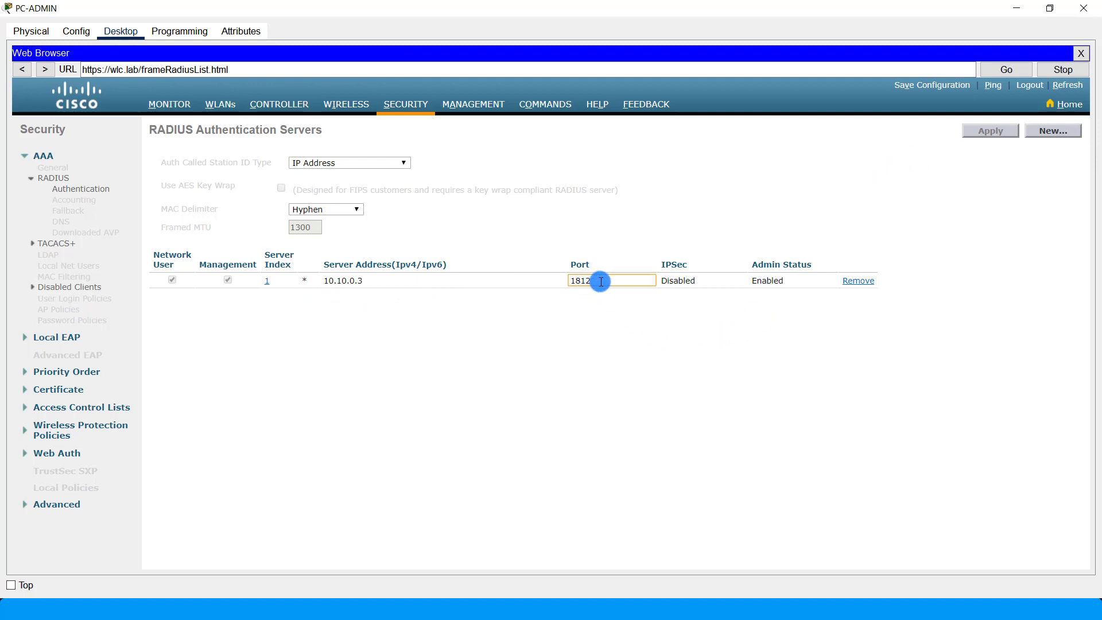
double_click(600, 281)
Return to the network topology and set the Radius port of Serveur's AAA service to 1812
click(468, 607)
click(341, 547)
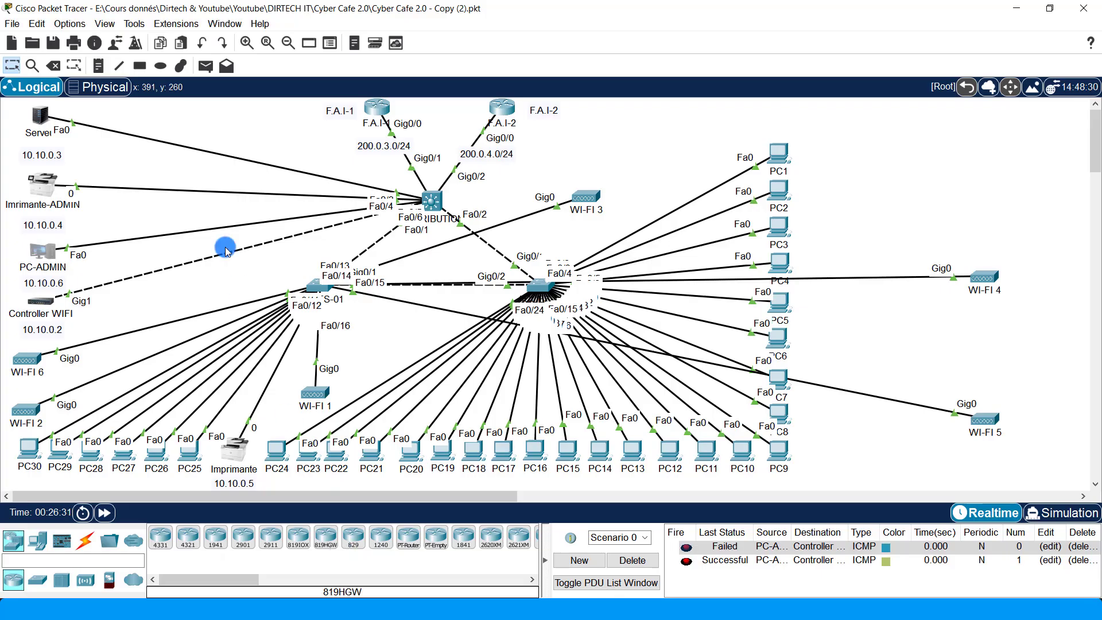
click(39, 114)
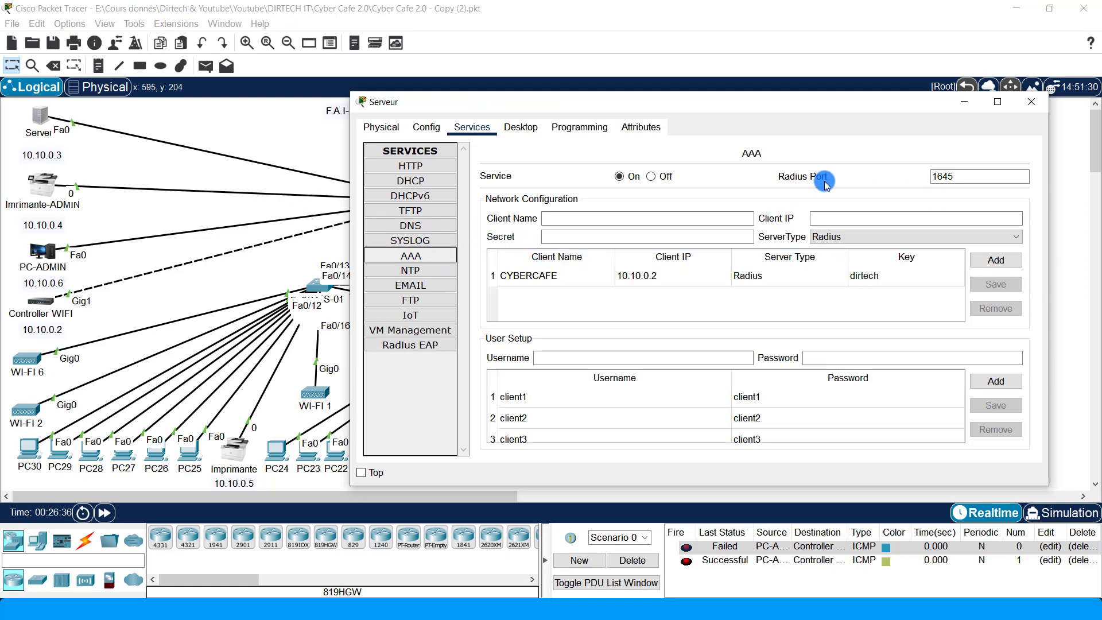
double_click(944, 176)
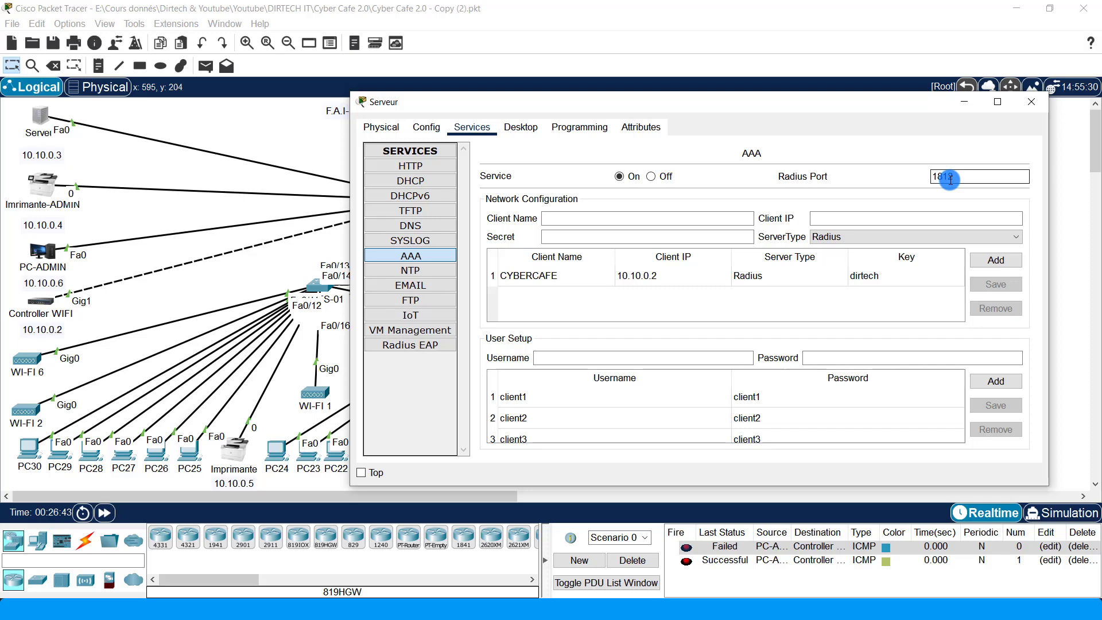
drag(952, 172, 926, 175)
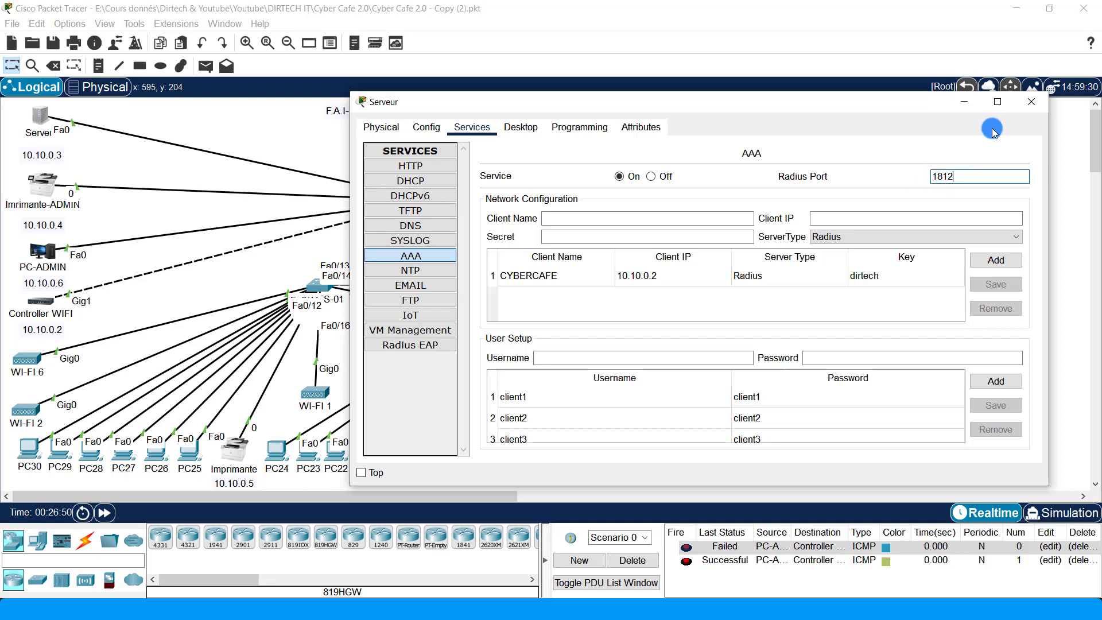
Open RADIUS authentication server 10.10.0.3 for editing in the controller's security settings, check its shared secret fields and apply the settings
click(1031, 102)
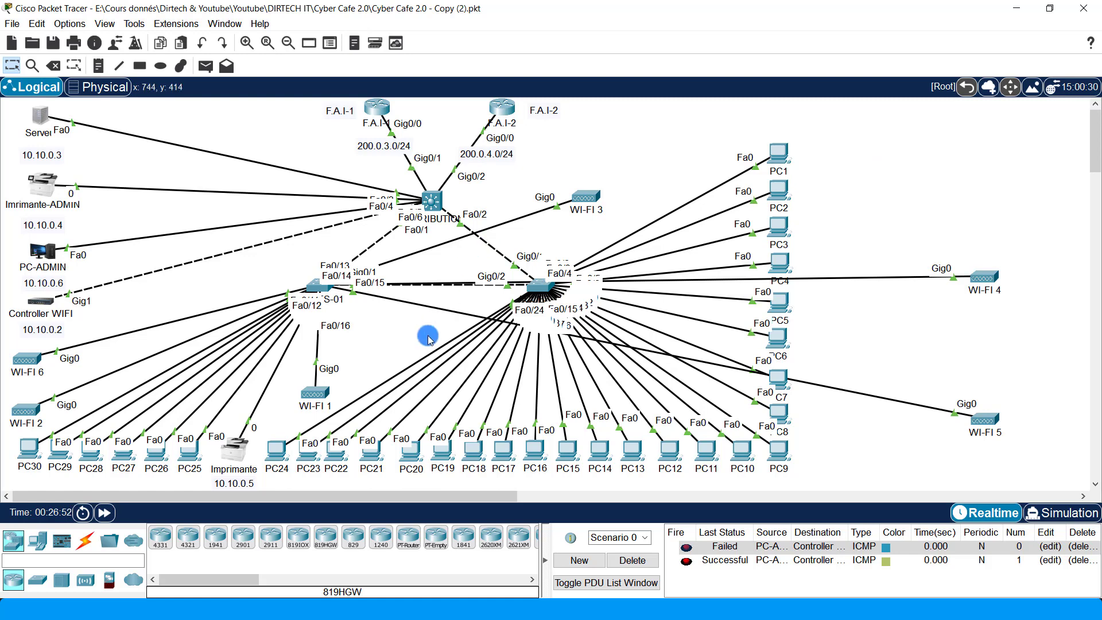
mouse_move(459, 608)
click(497, 546)
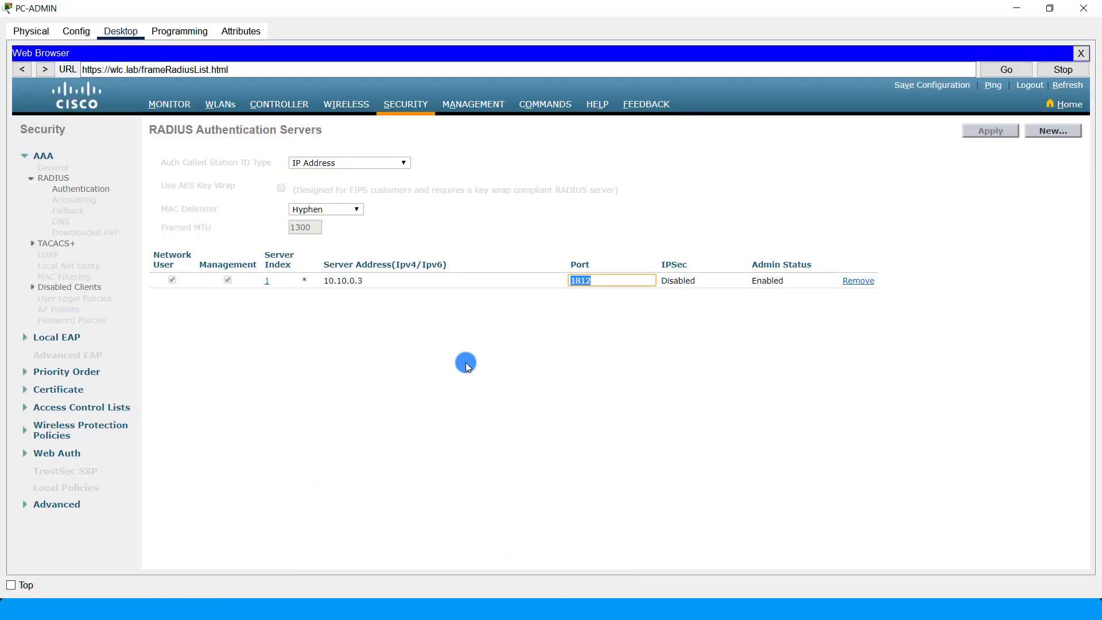
click(625, 332)
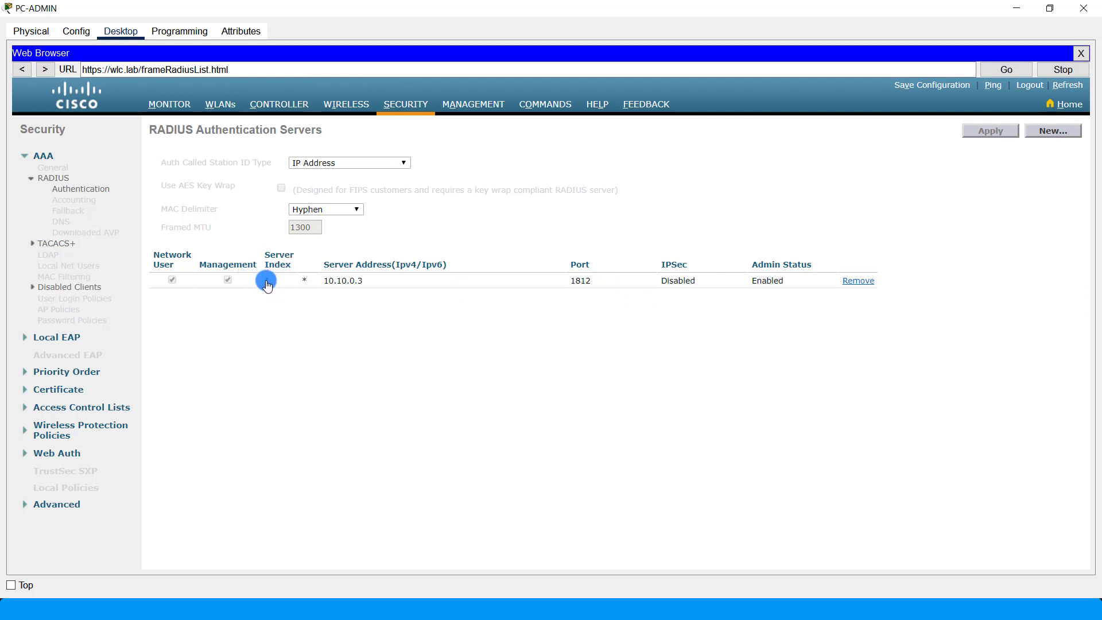
click(354, 329)
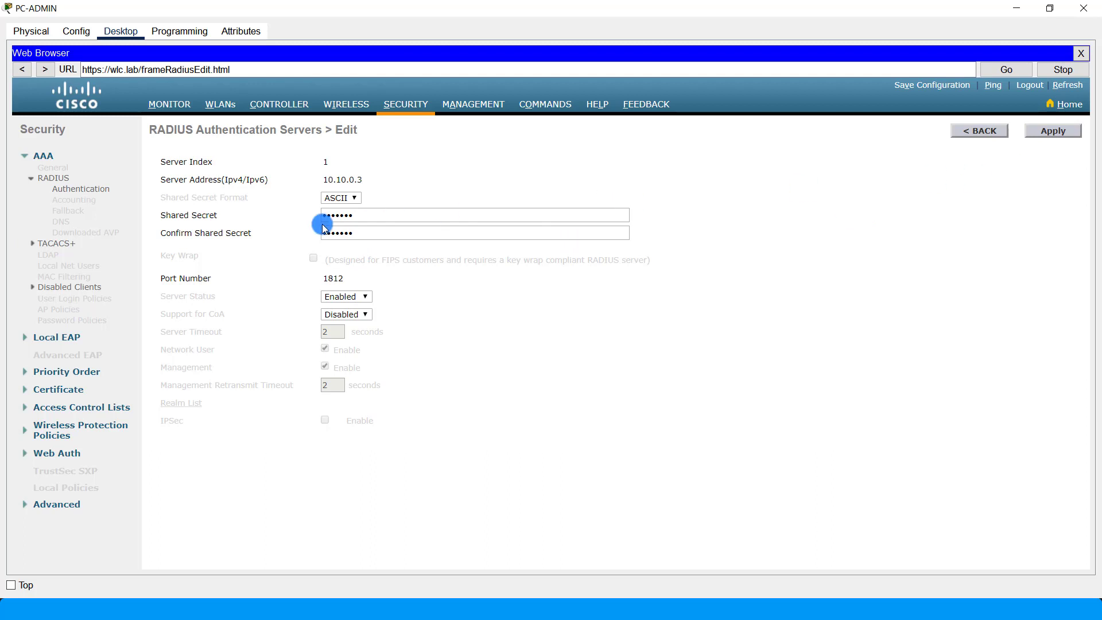
click(363, 212)
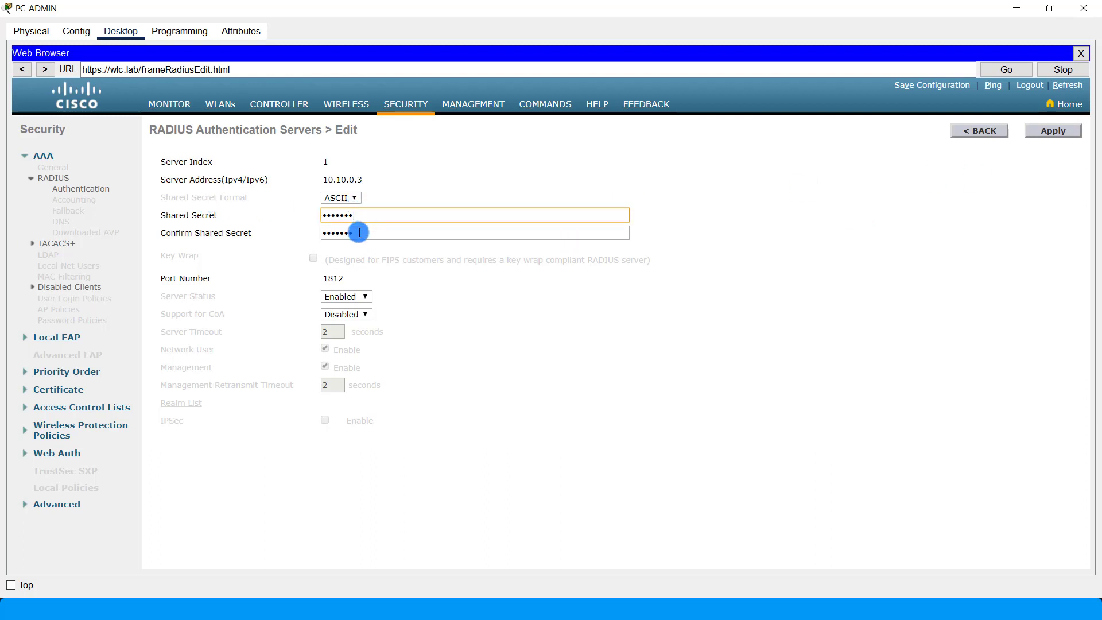
click(359, 233)
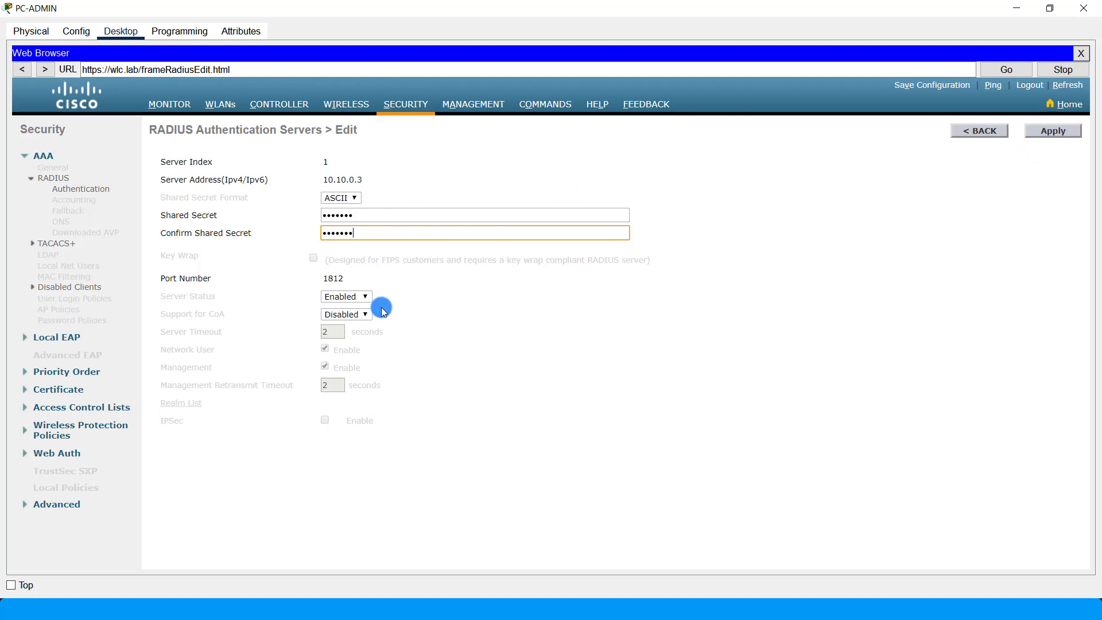
click(1051, 131)
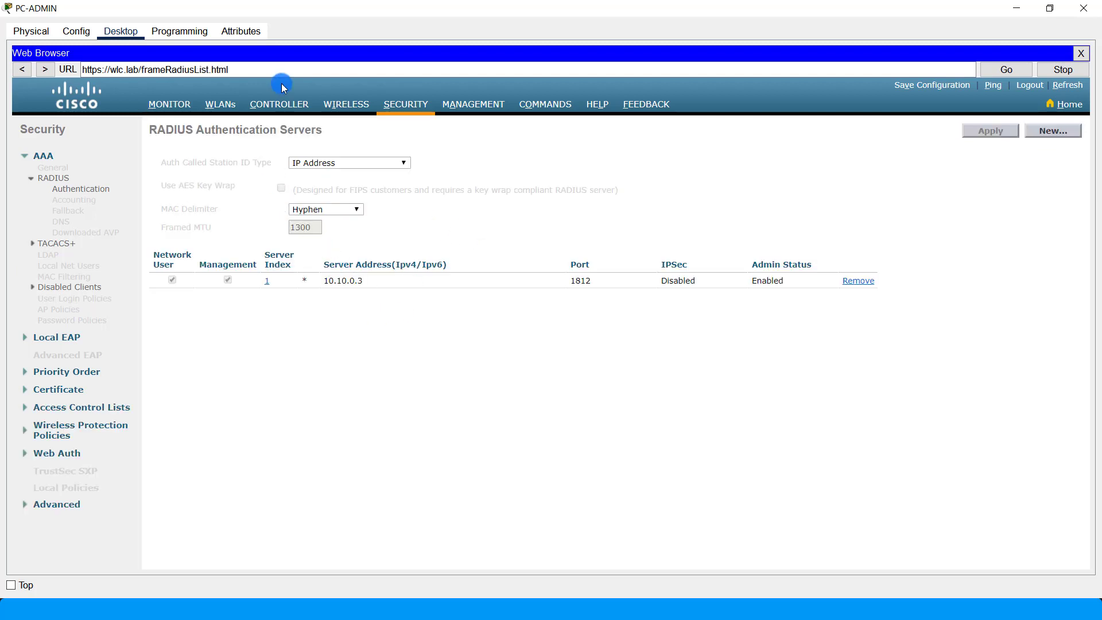
Review the controller's name and its general settings
click(278, 103)
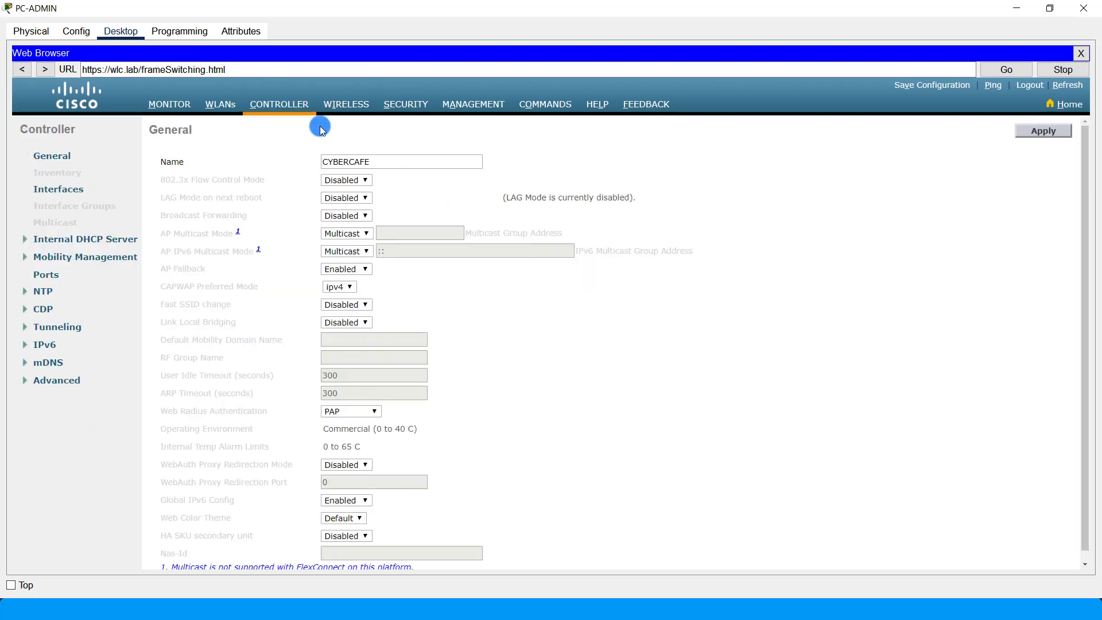
drag(373, 161, 314, 149)
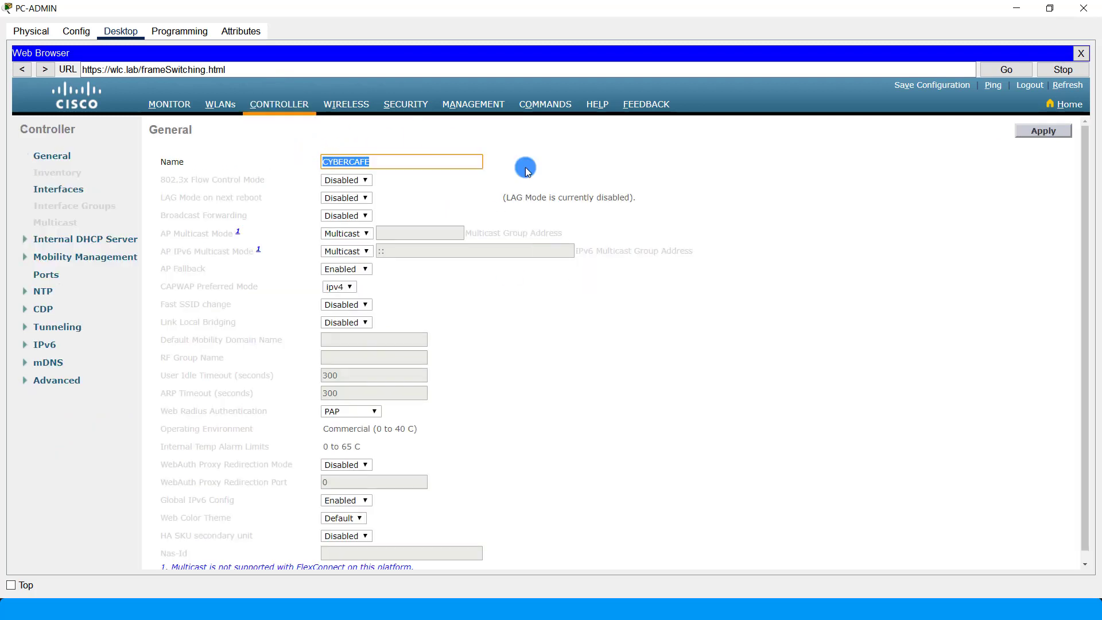
scroll(365, 247, down, 1)
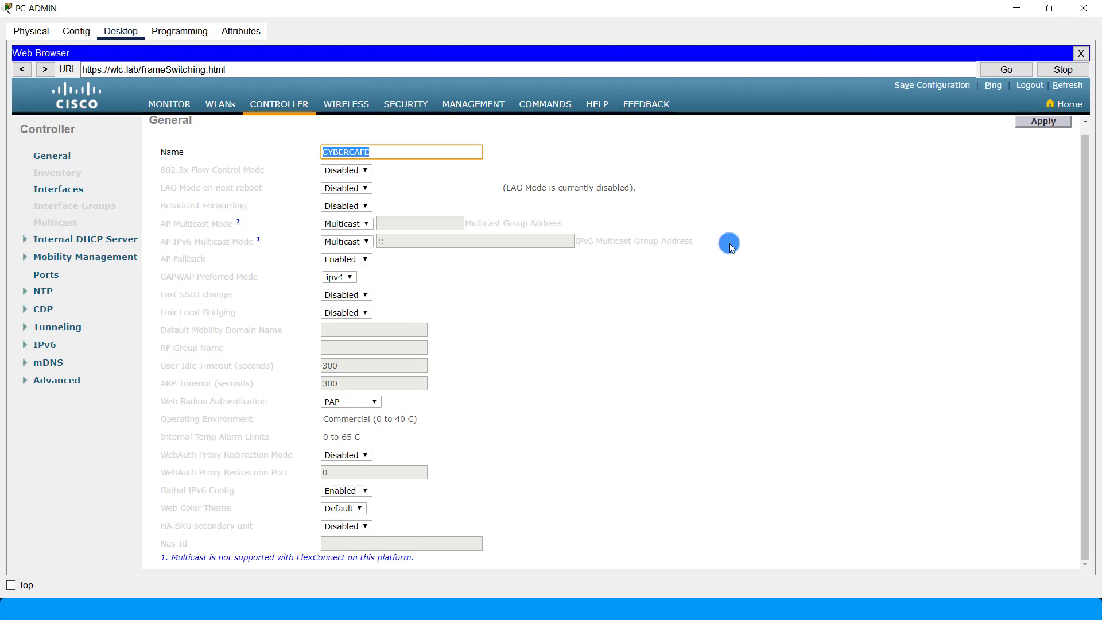
drag(1085, 261, 1085, 252)
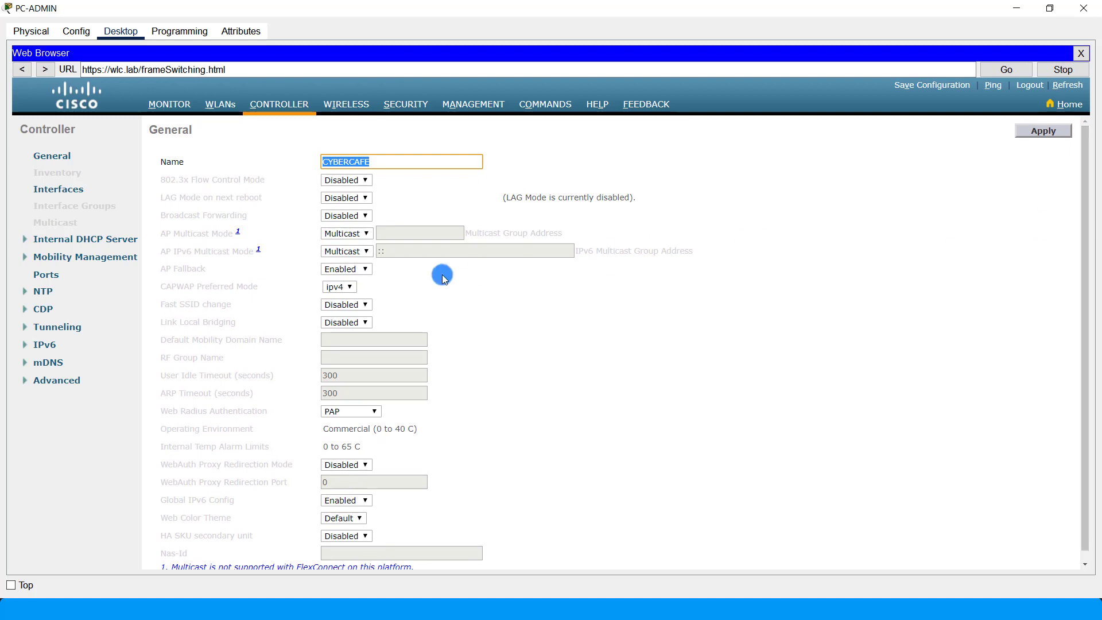
click(510, 364)
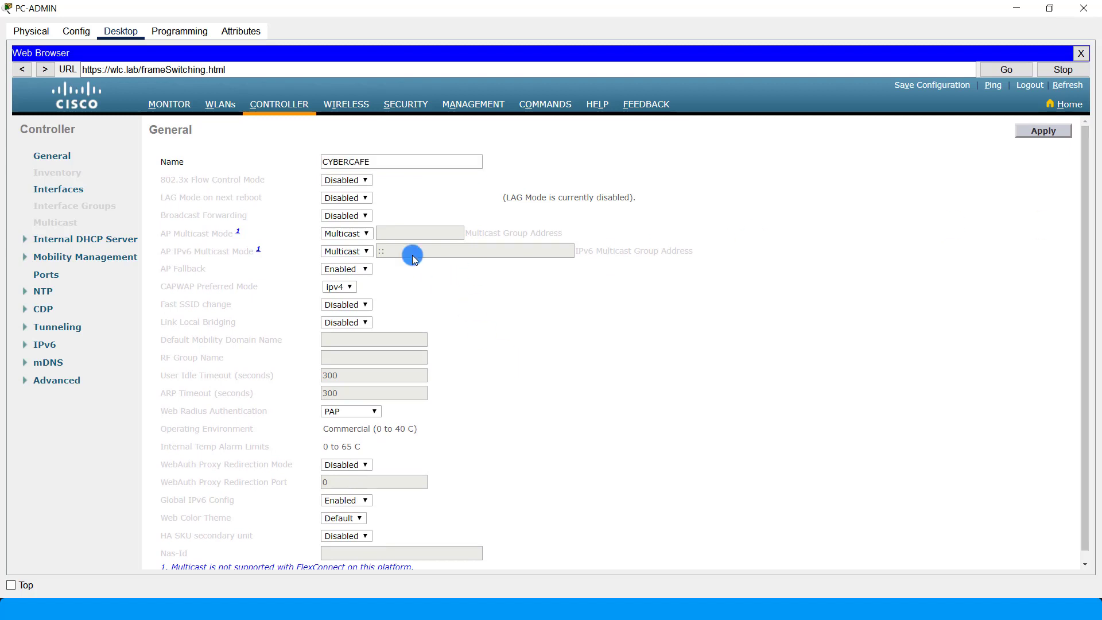
Review the controller's list of access points and compare it with the network topology
click(346, 105)
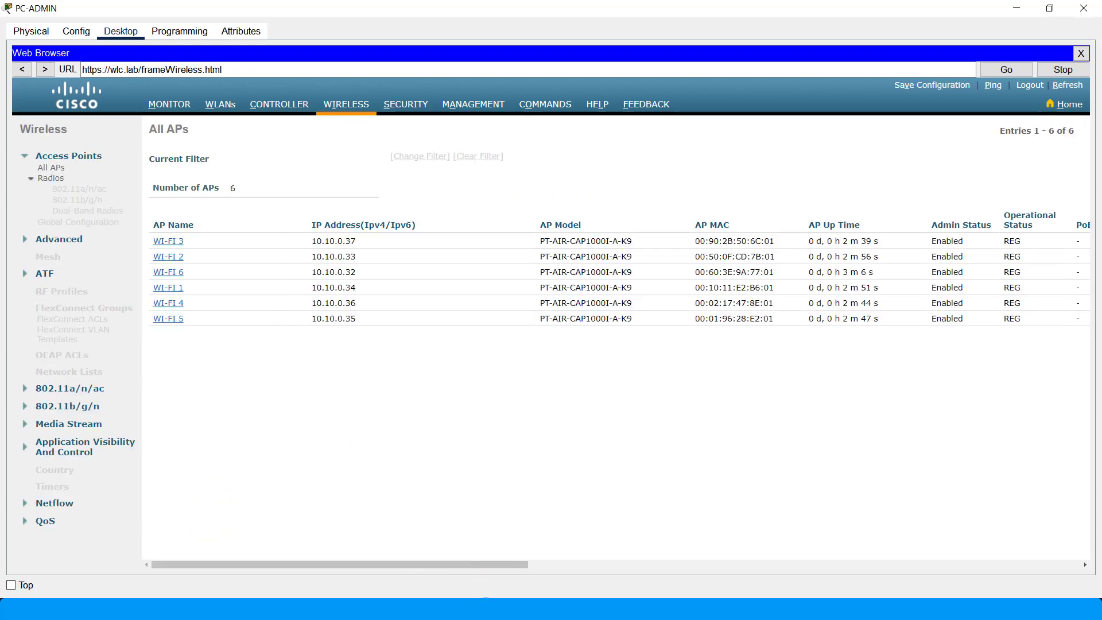
mouse_move(544, 550)
click(395, 557)
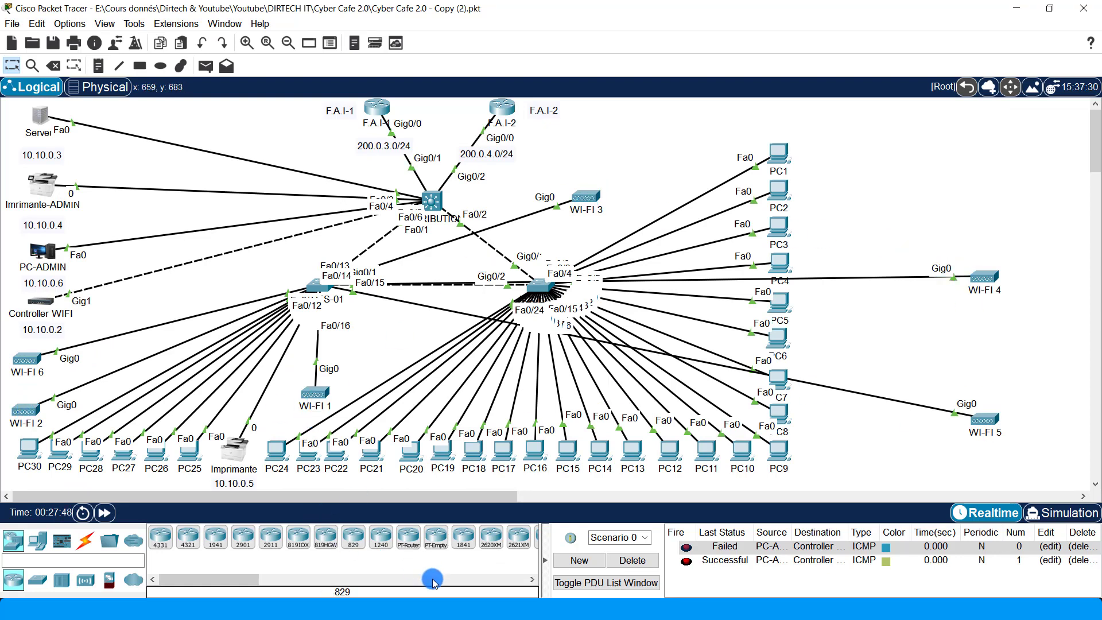
mouse_move(462, 608)
click(495, 555)
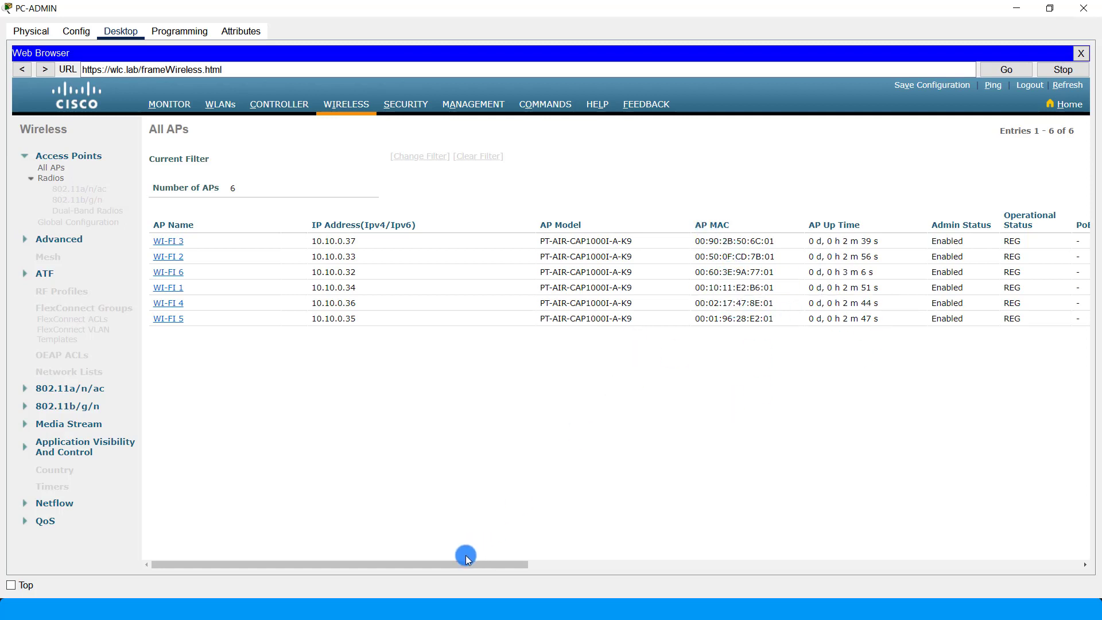
drag(466, 564, 333, 541)
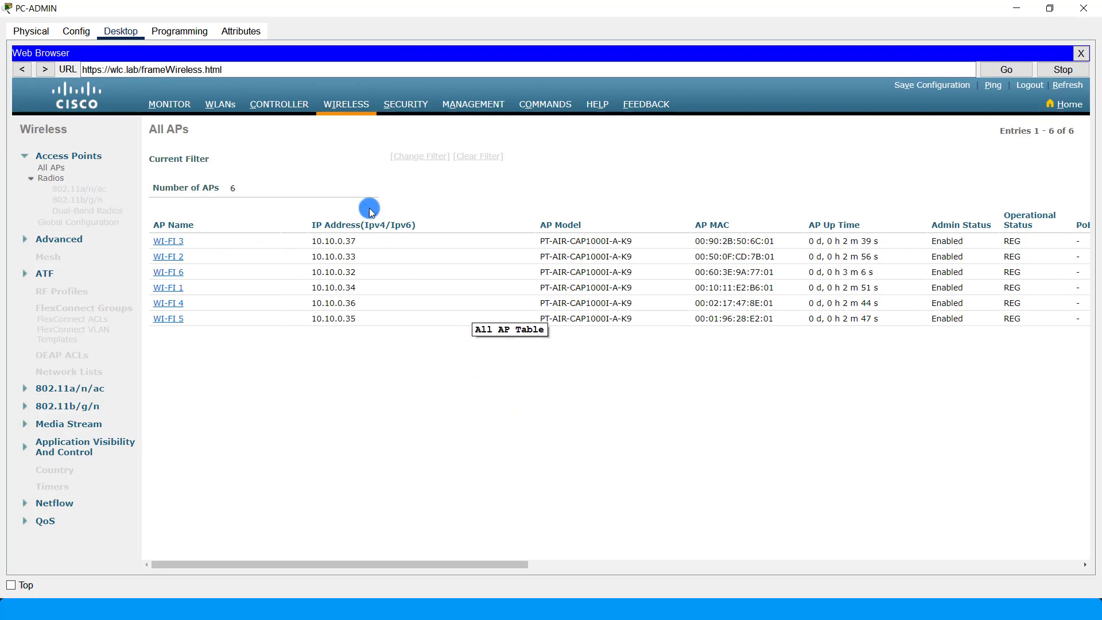
Review the controller's monitoring summary and return to the network topology
click(281, 106)
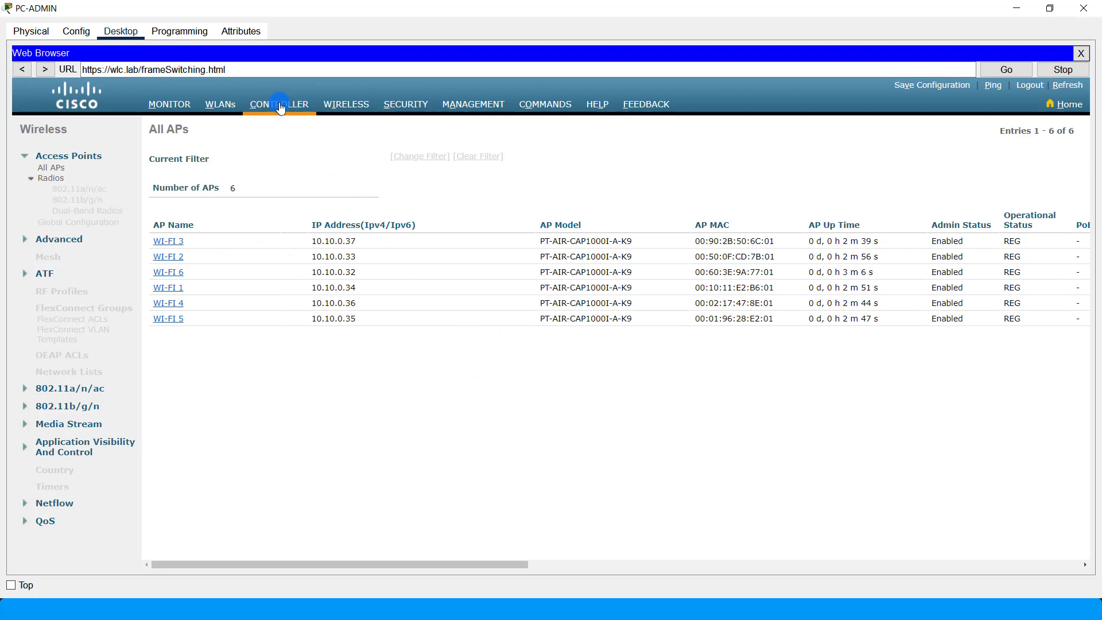
click(164, 105)
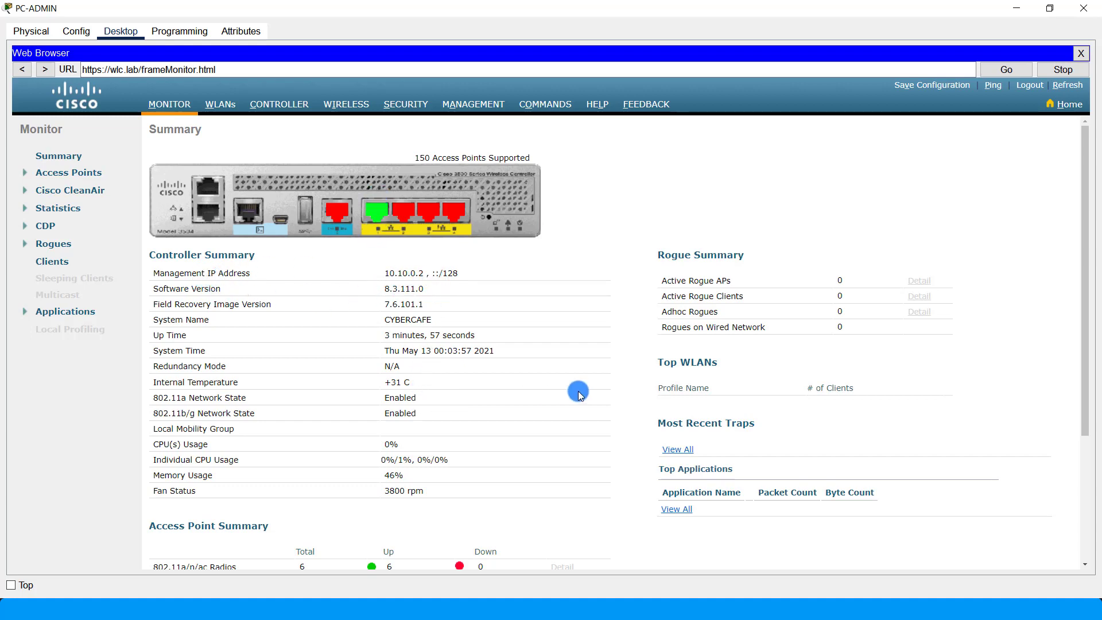
click(1016, 8)
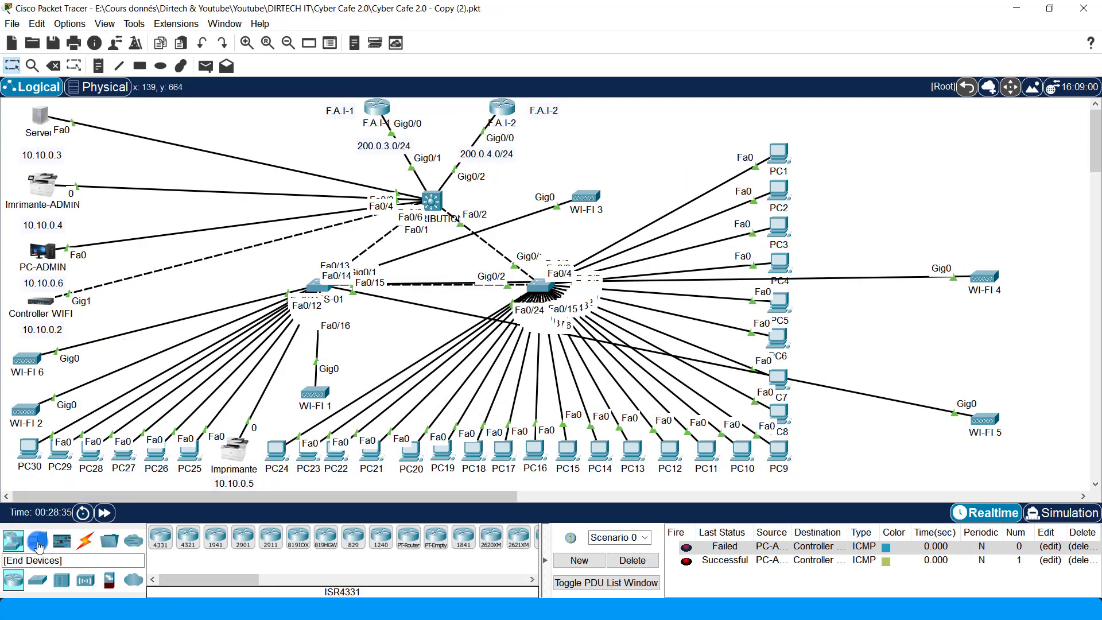
Add a smartphone between Serveur and F.A.I-1, a tablet beside F.A.I-2 and a laptop beside PC1 to the topology
click(43, 551)
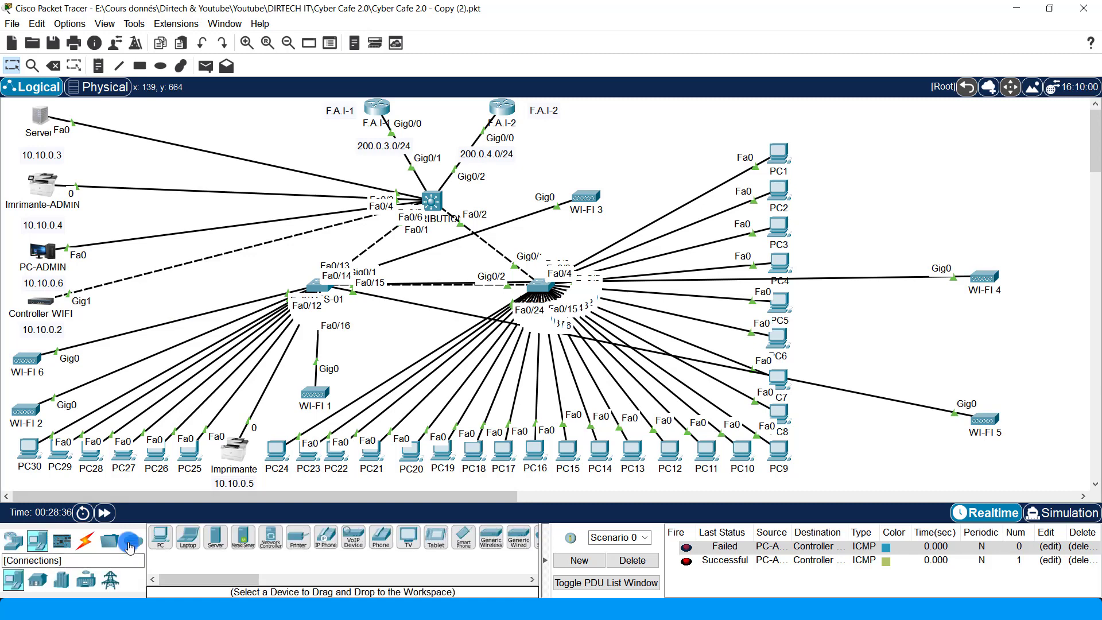
click(463, 538)
click(272, 129)
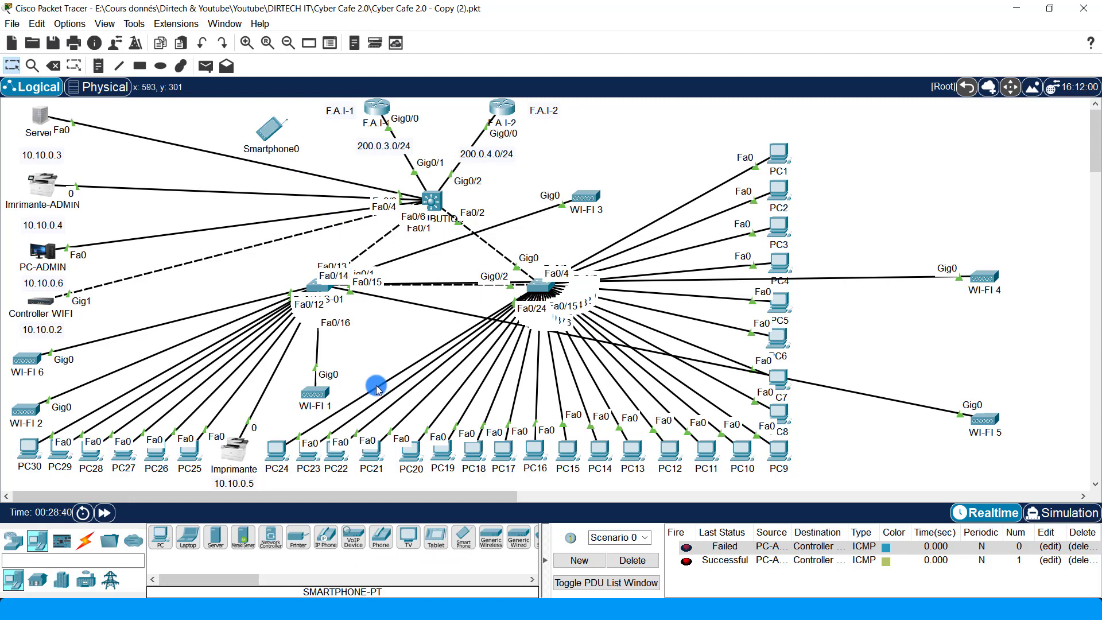
click(436, 545)
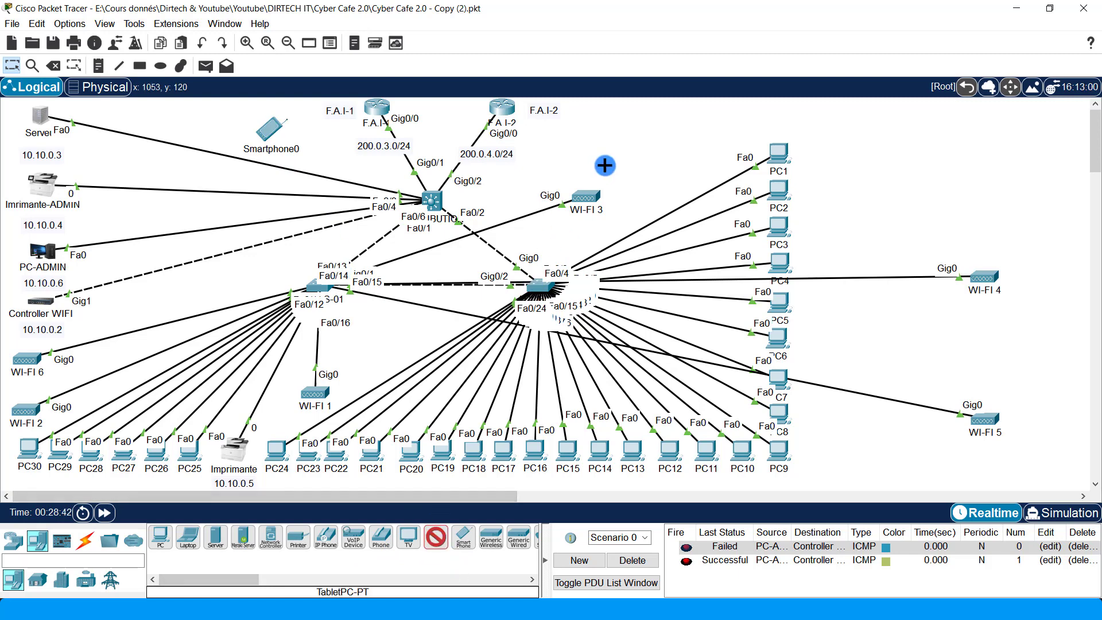
click(597, 132)
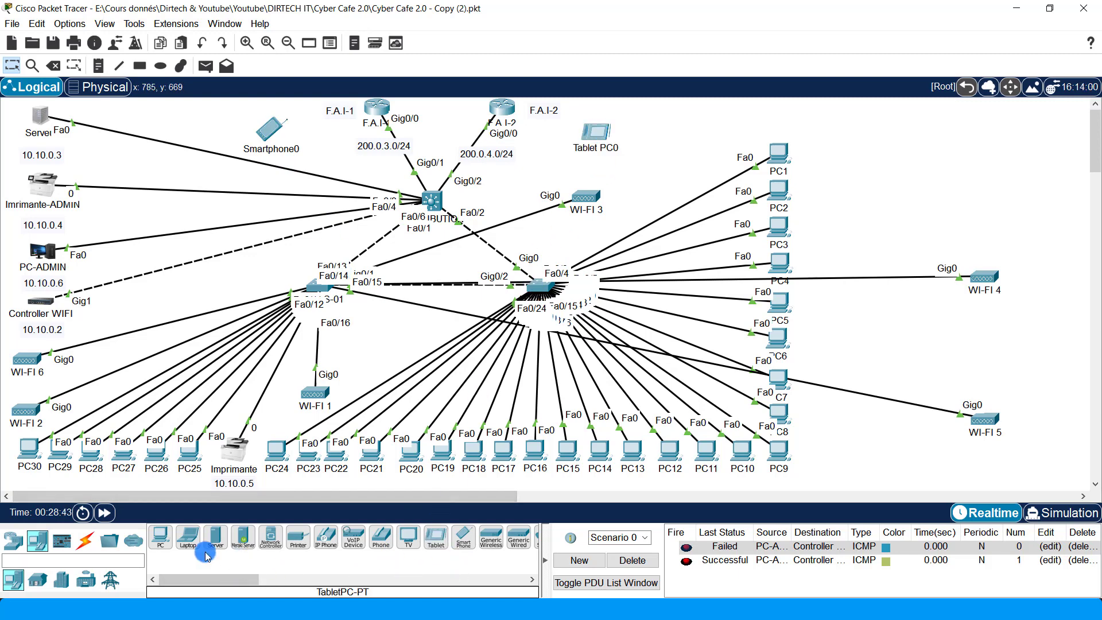
click(187, 538)
click(870, 147)
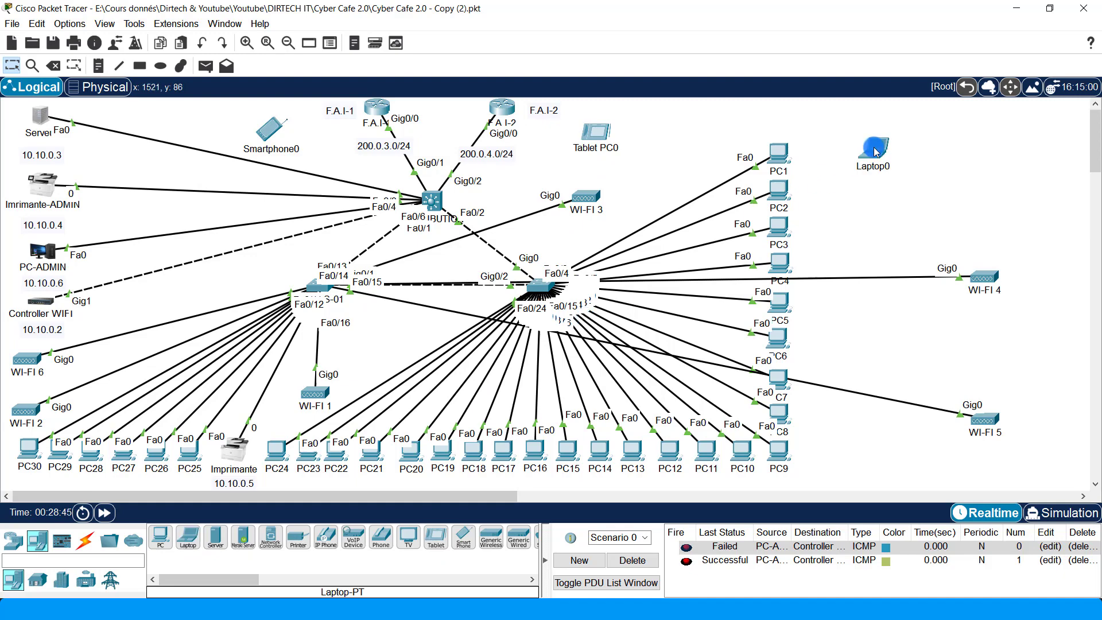
drag(875, 146, 875, 147)
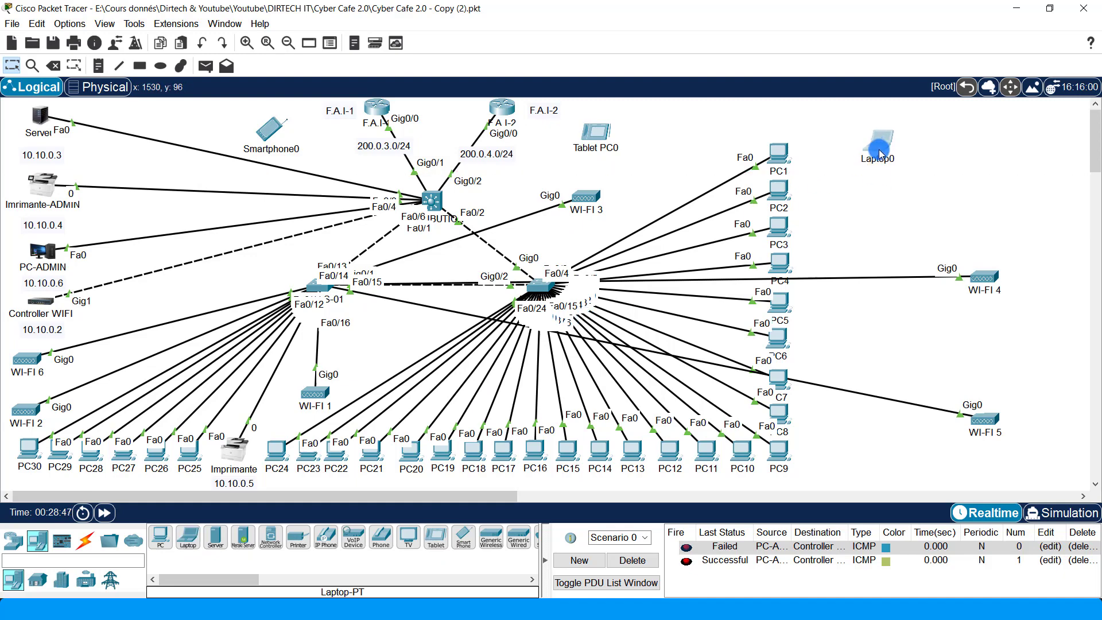
Install the WPC300N wireless module in Laptop0 with the power off, and switch the laptop back on
click(880, 150)
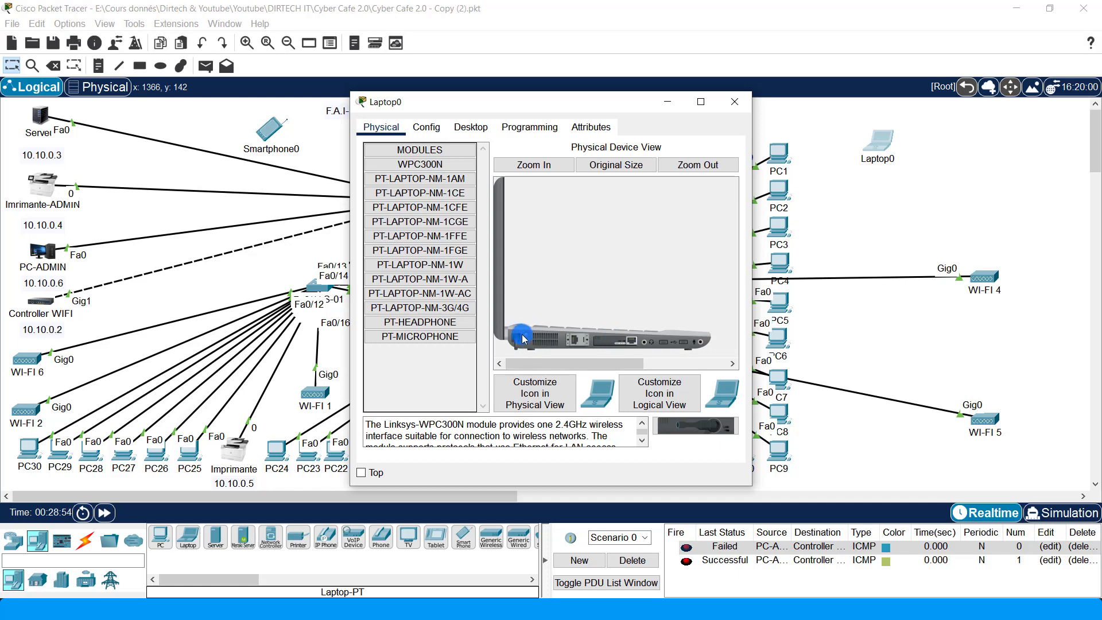
drag(520, 338, 622, 340)
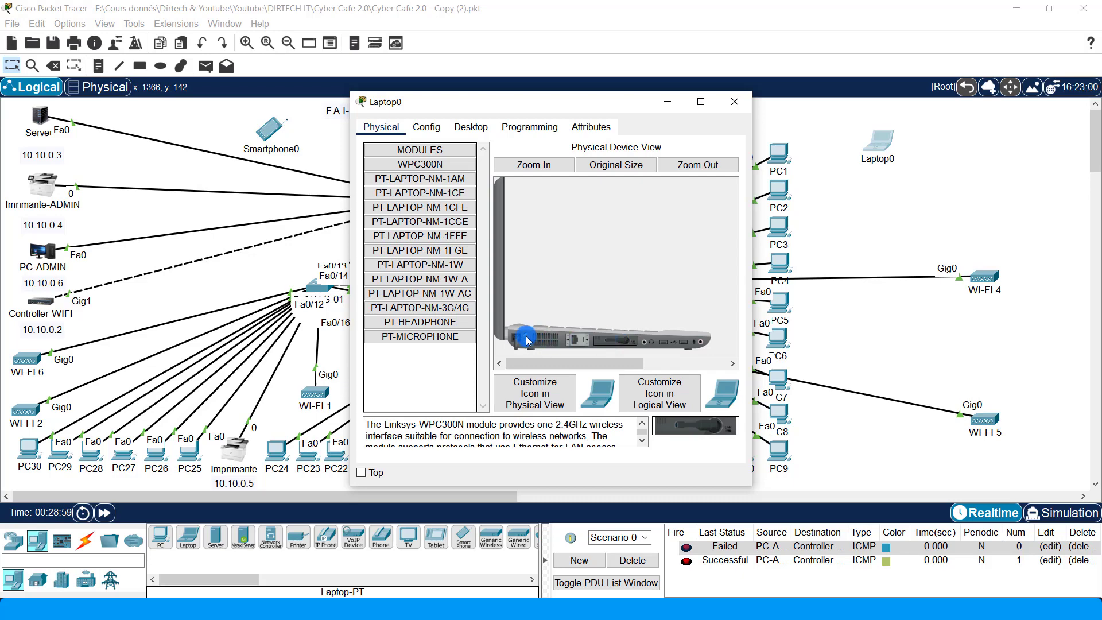
drag(527, 340, 527, 340)
click(734, 101)
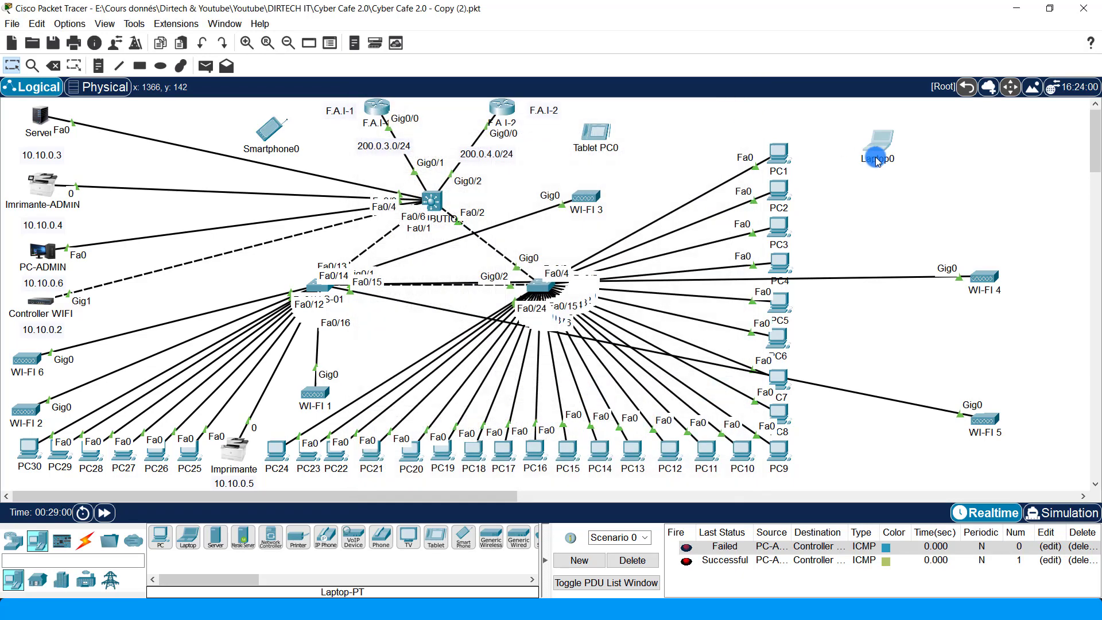
Open the configuration of Laptop0's Wireless0 interface and widen the window to show all its fields
click(876, 160)
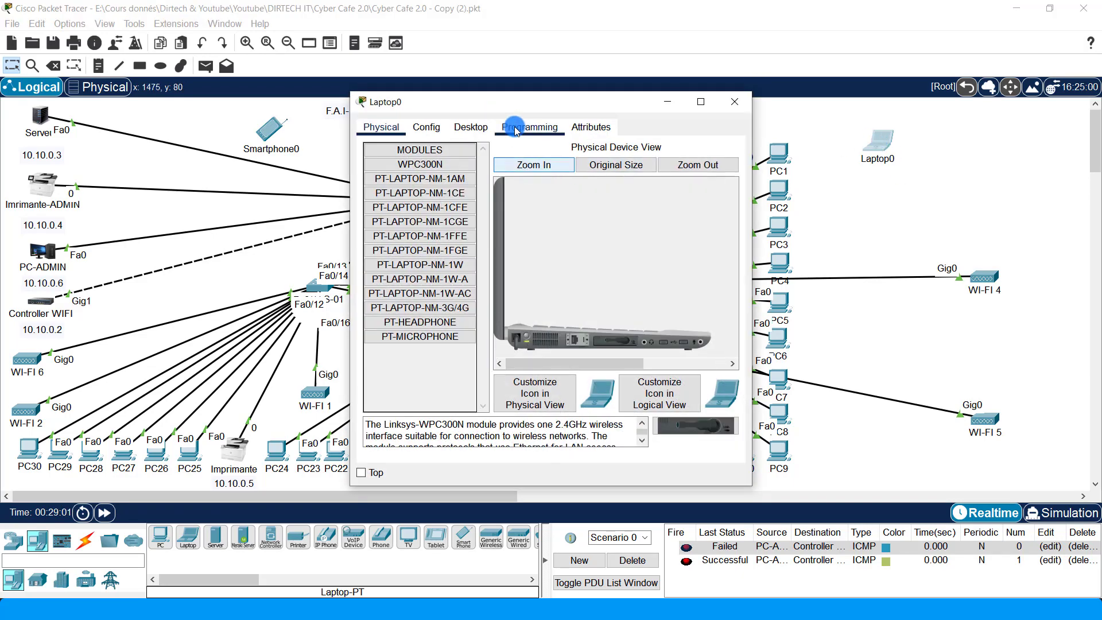
click(426, 126)
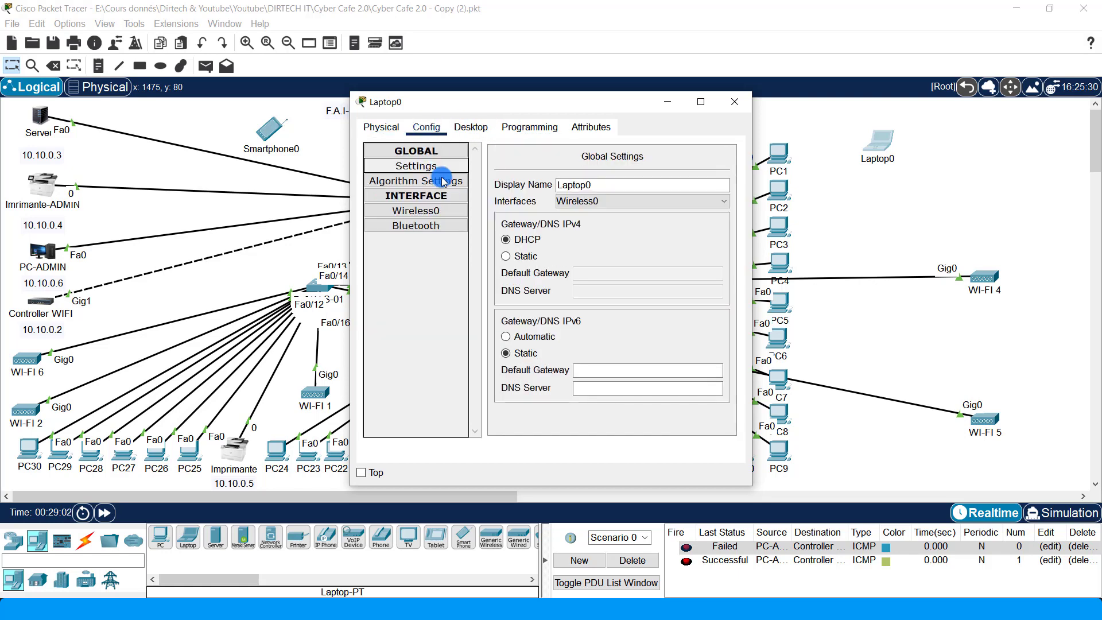
click(402, 213)
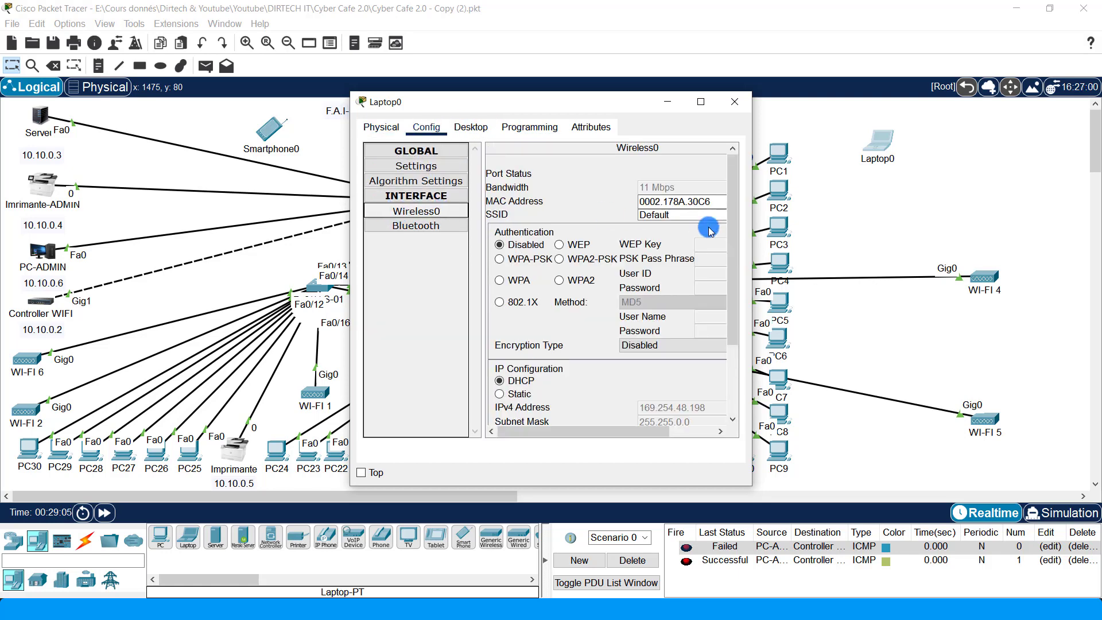
drag(752, 236, 1001, 247)
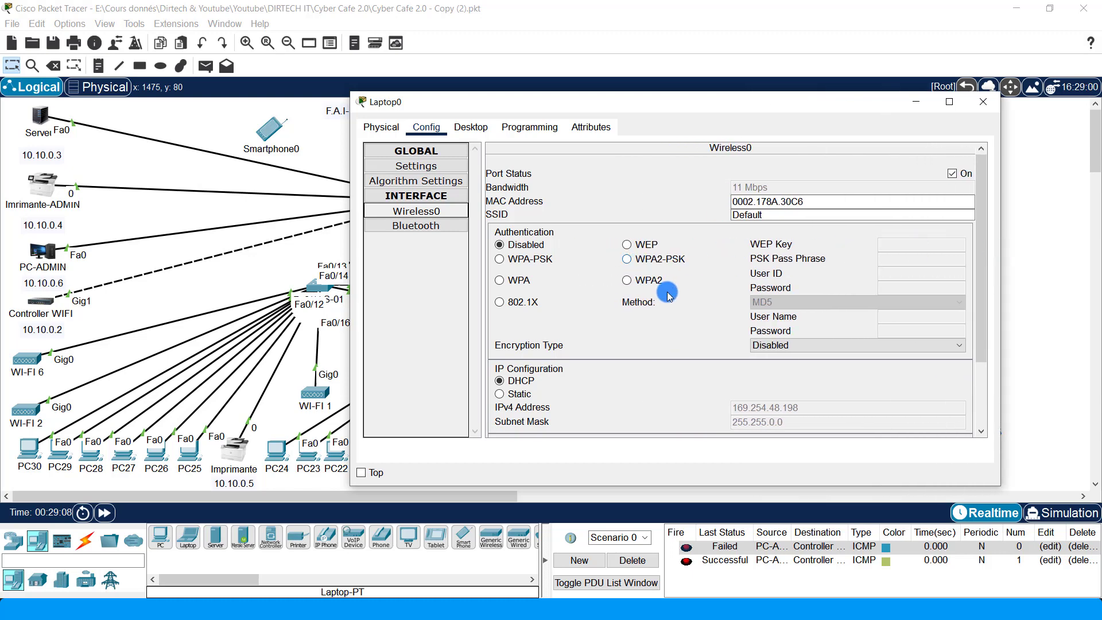
Select WPA2 authentication for Laptop0's Wireless0 interface and look up the WLAN SSID in the controller's web page on PC-ADMIN
click(649, 284)
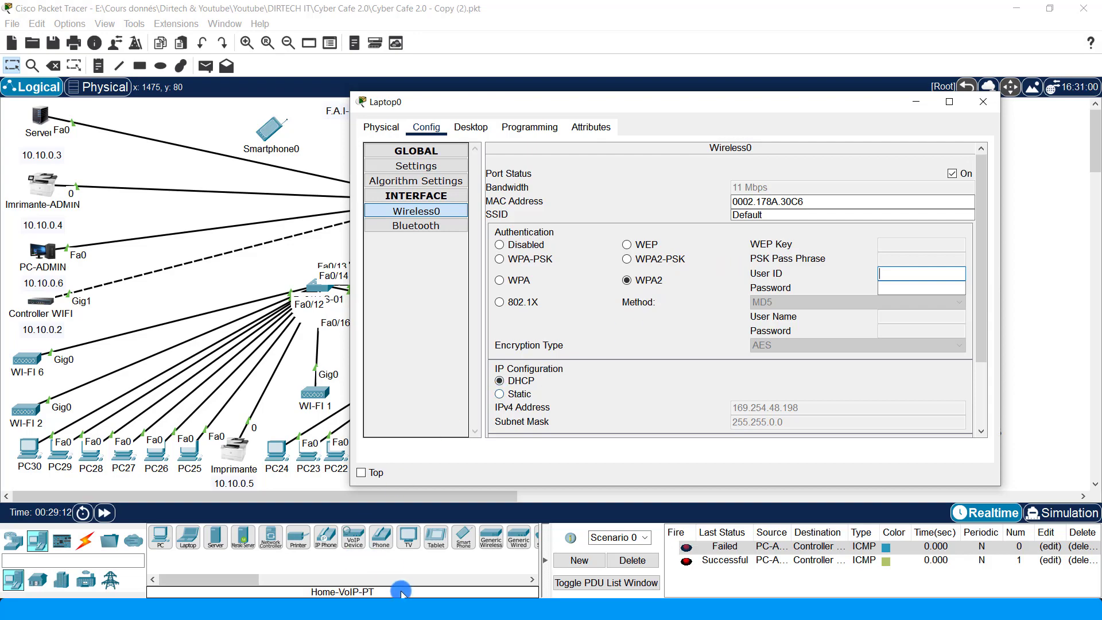
click(461, 609)
click(444, 549)
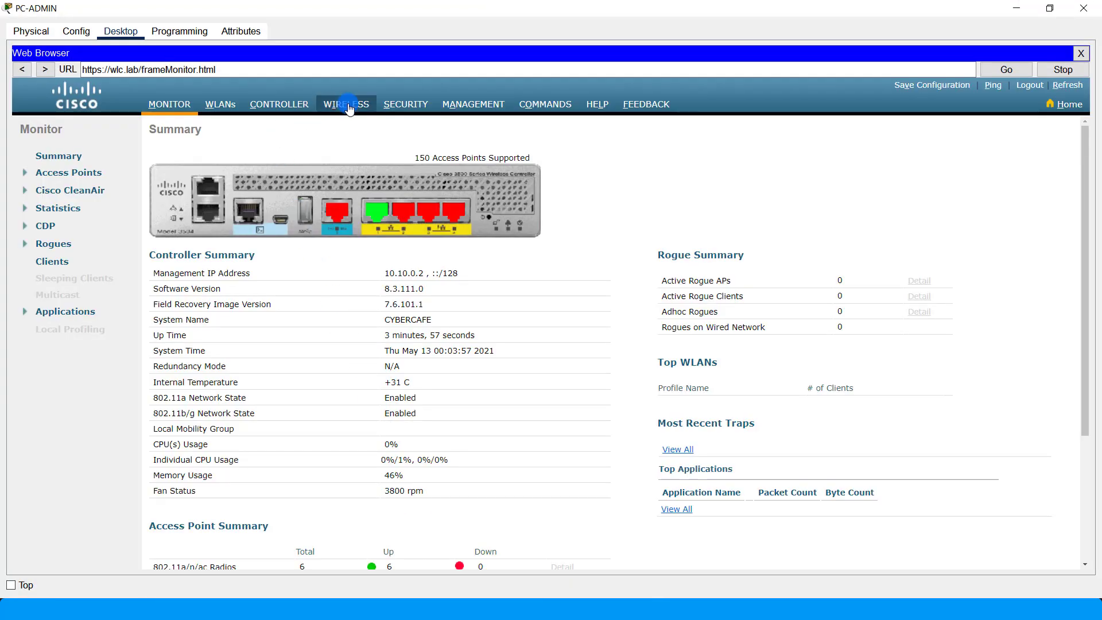
click(228, 106)
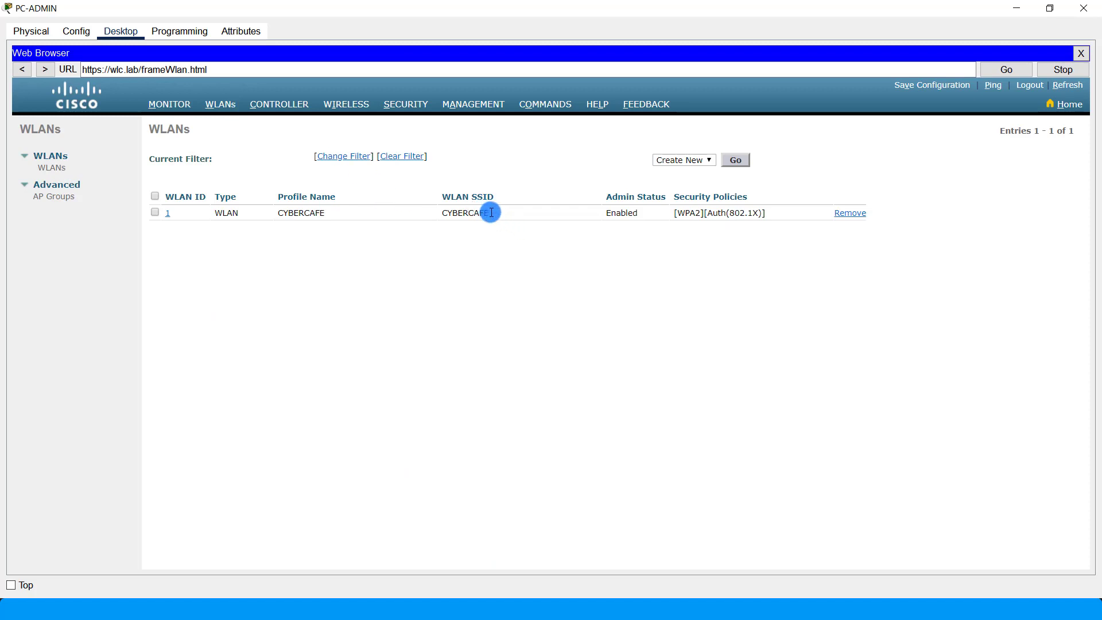
double_click(491, 213)
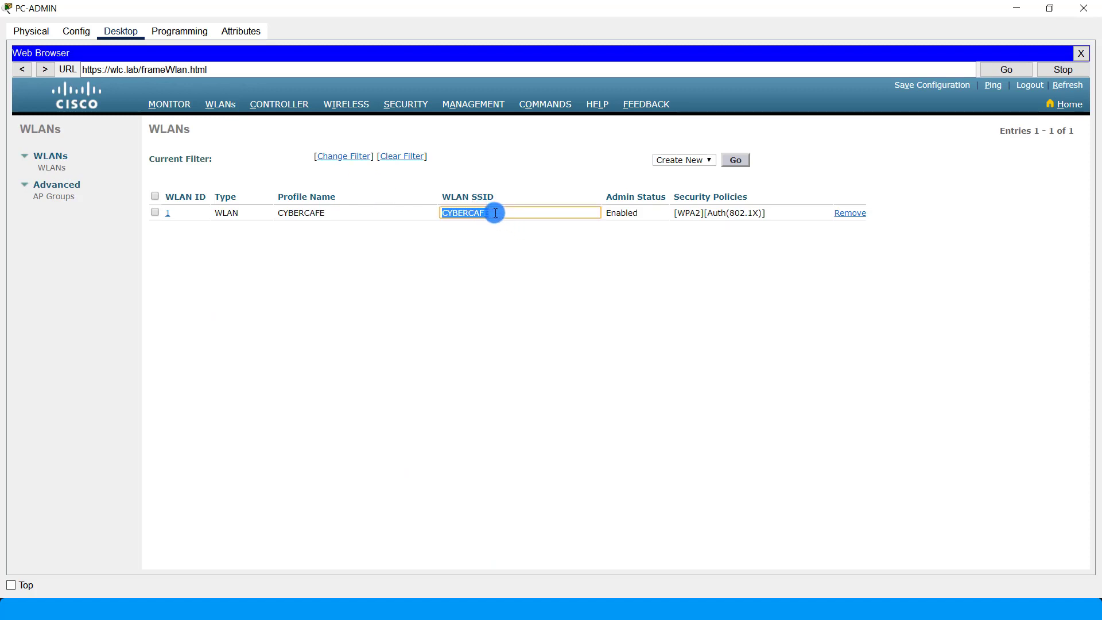
Set Laptop0's Wireless0 SSID to CYBERCAFE and its WPA2 user ID to client1
mouse_move(459, 596)
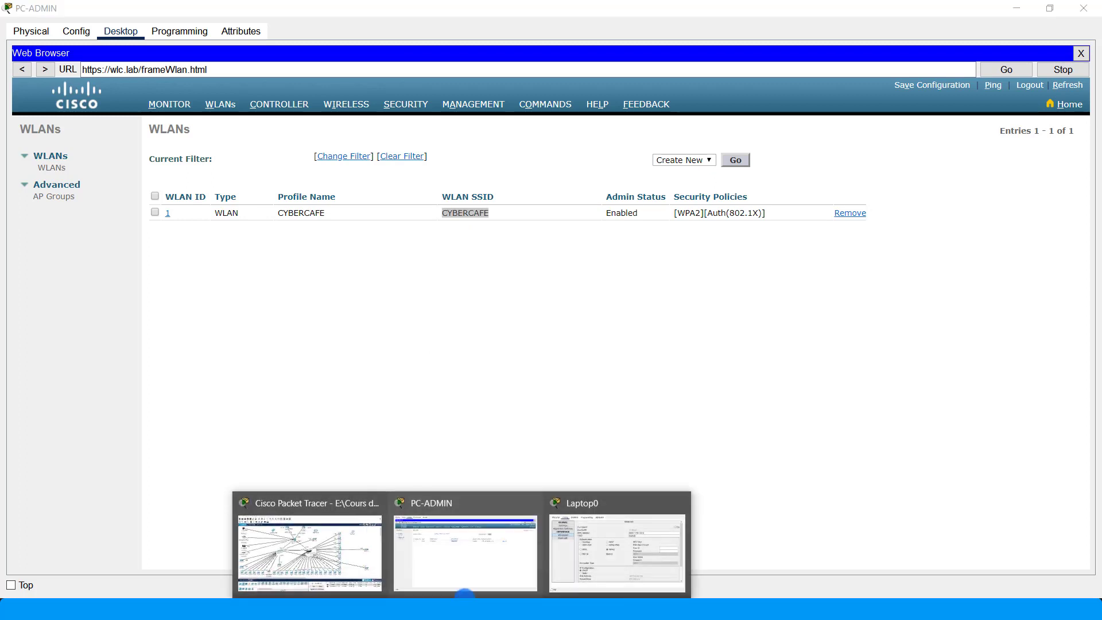
click(568, 552)
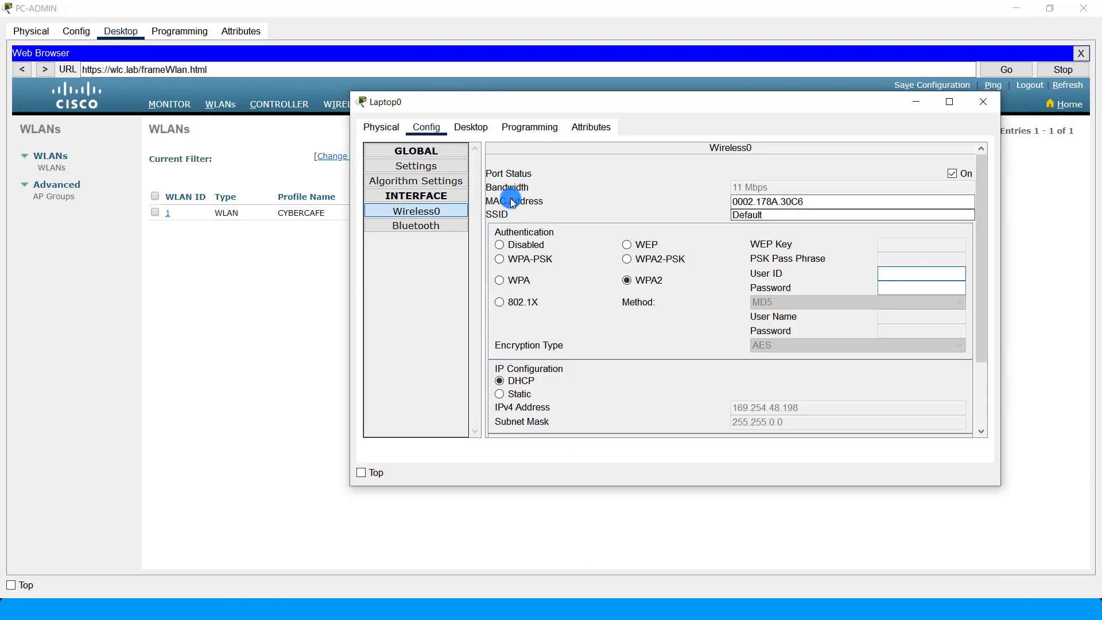
double_click(748, 215)
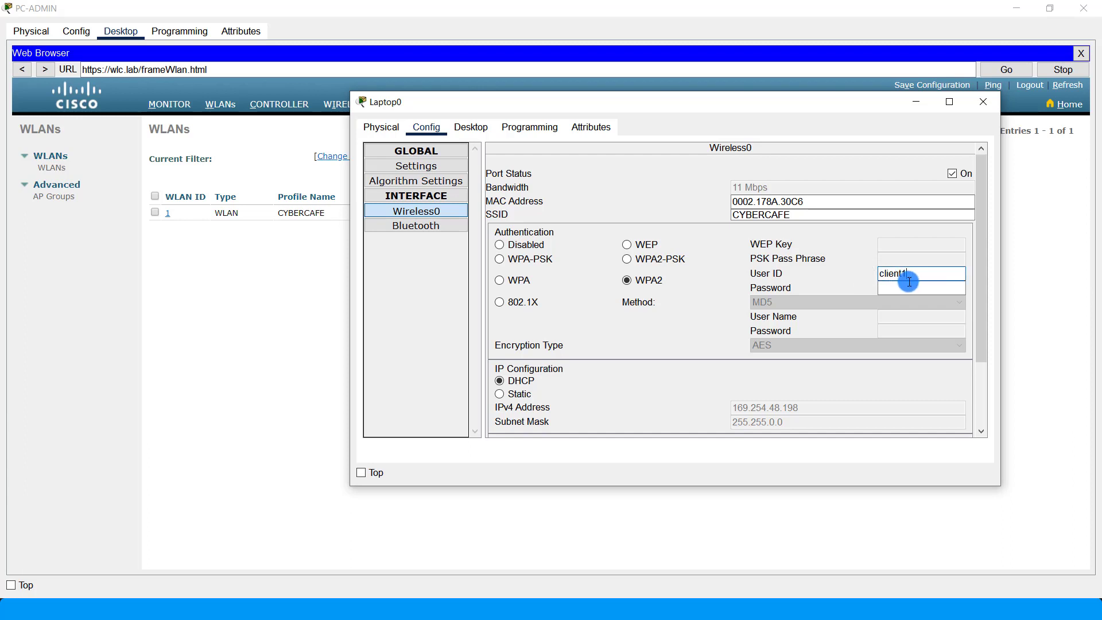
Enter the WPA2 account password for Laptop0, then close its configuration and return to the network topology
drag(912, 274, 850, 269)
key(ctrl+c)
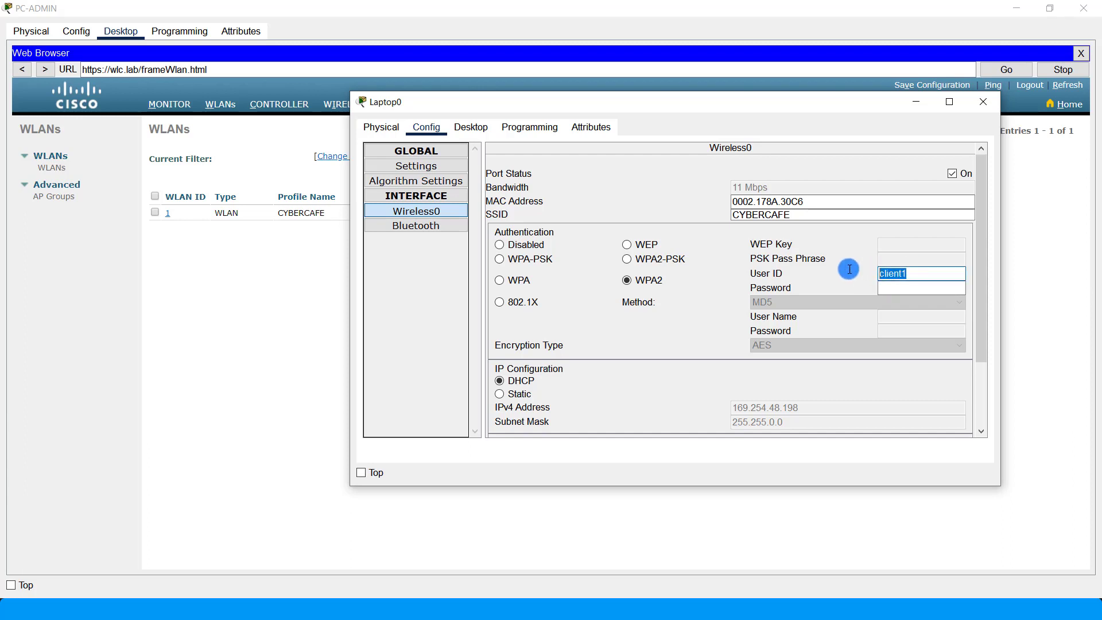
click(892, 289)
key(ctrl+v)
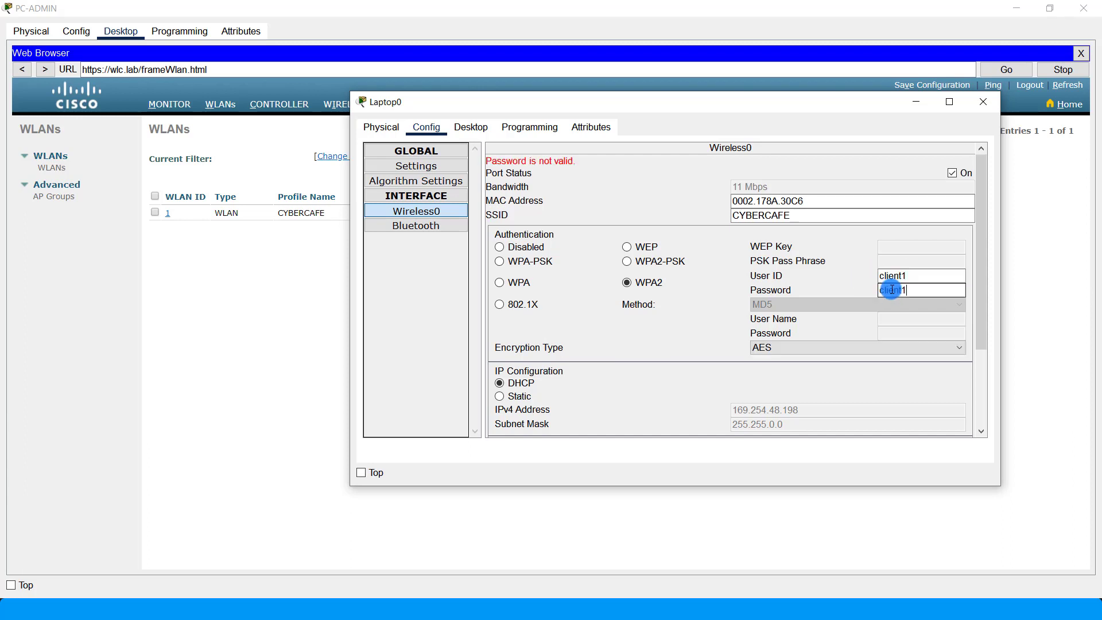
drag(1002, 278, 1093, 279)
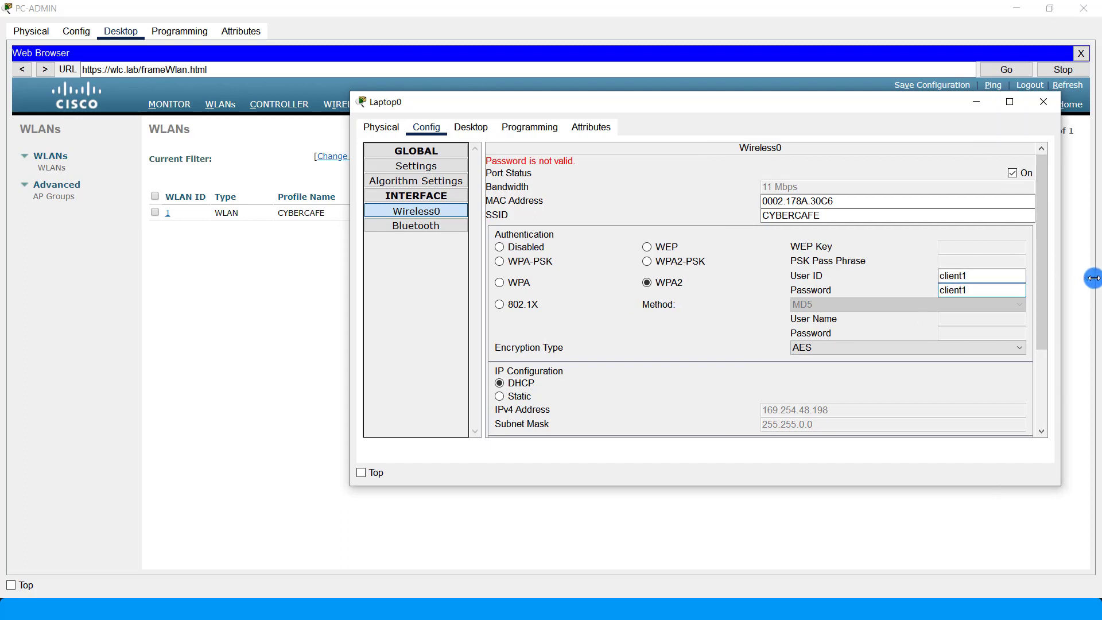
click(733, 179)
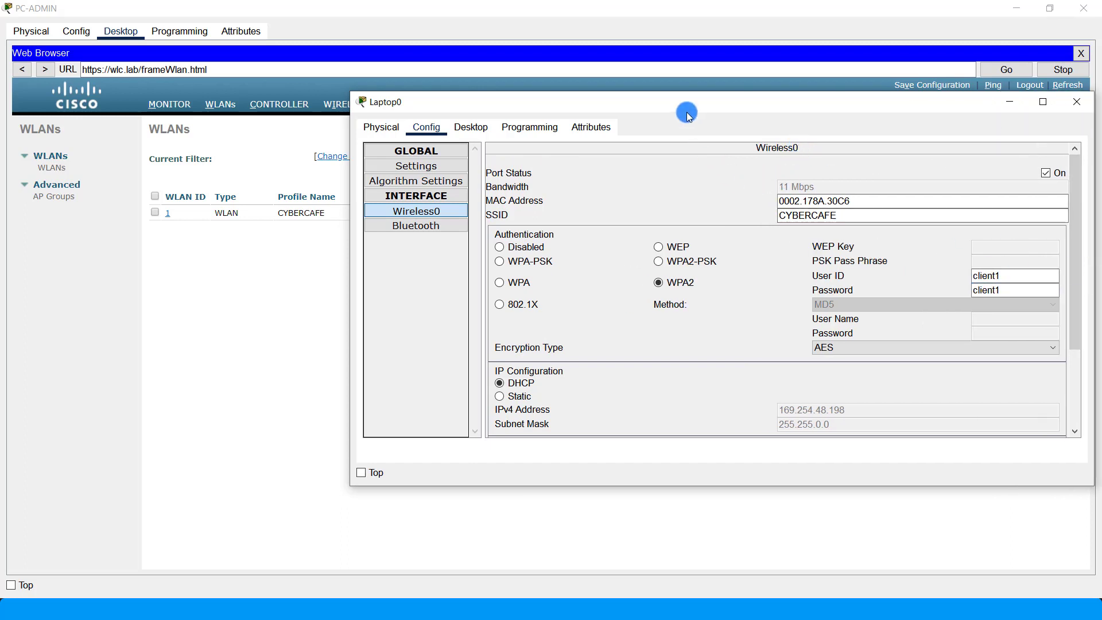
drag(686, 102, 511, 118)
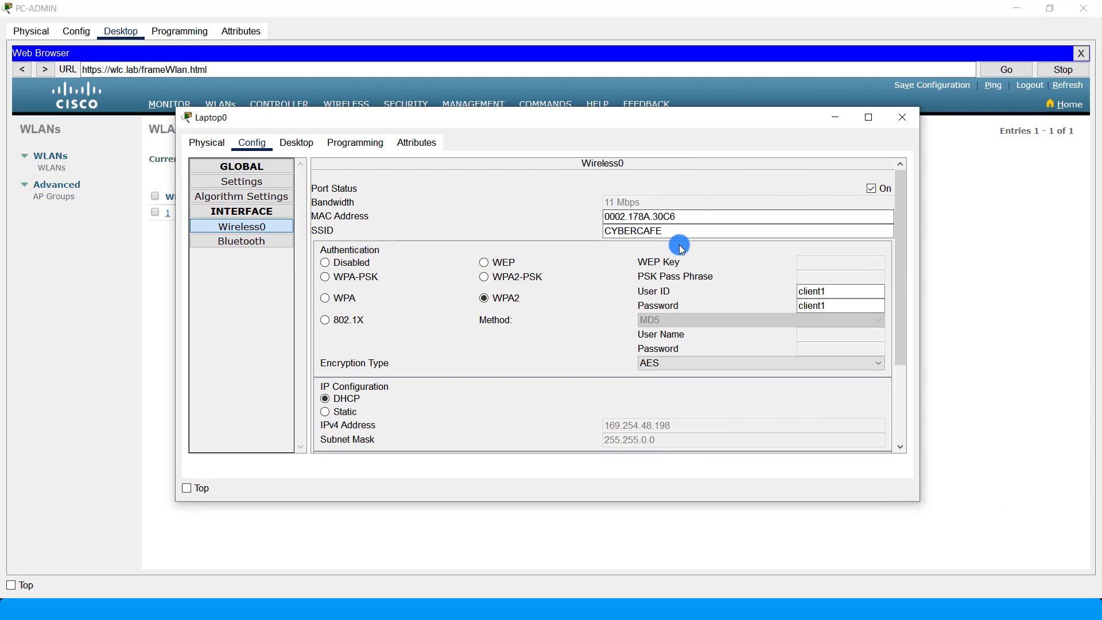
click(904, 120)
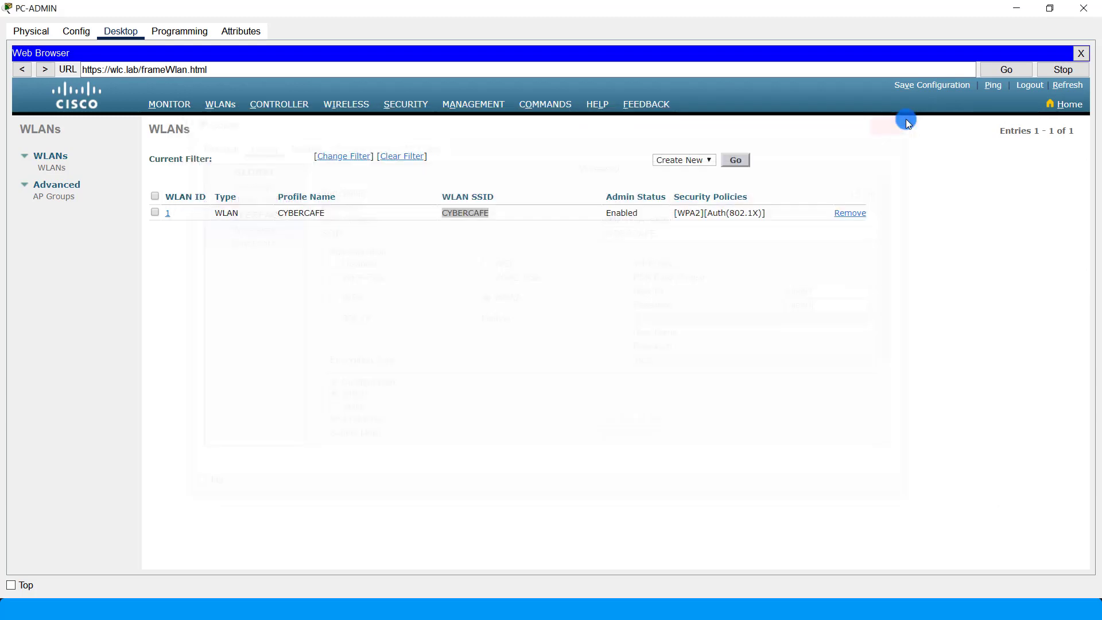
click(1016, 8)
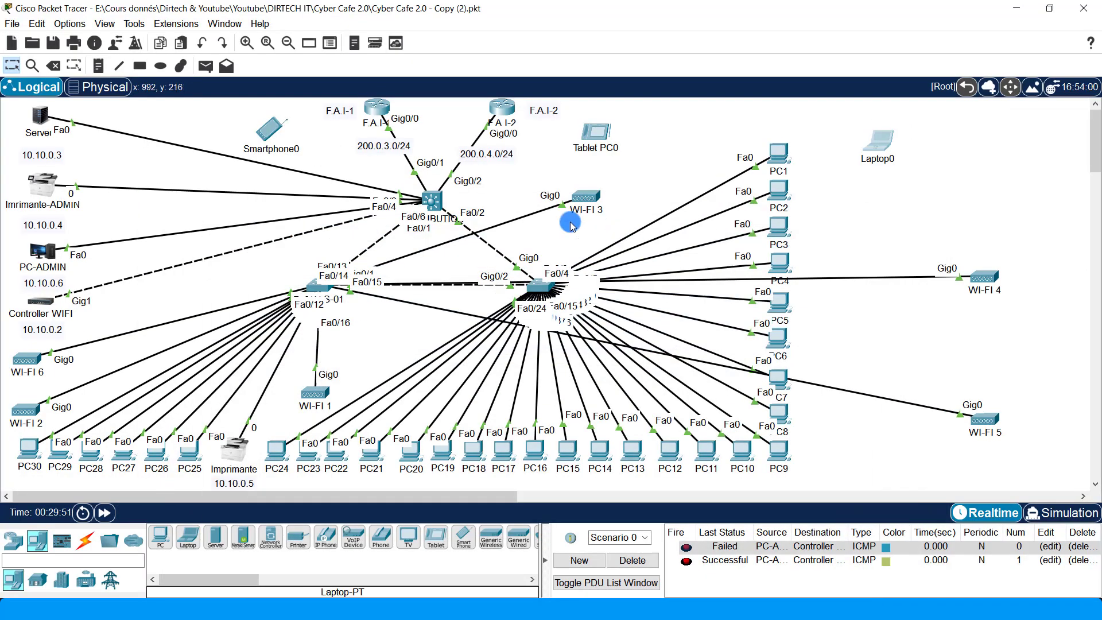
Configure Tablet PC0's Wireless0 interface with SSID CYBERCAFE, WPA2 authentication and user ID client2
click(593, 138)
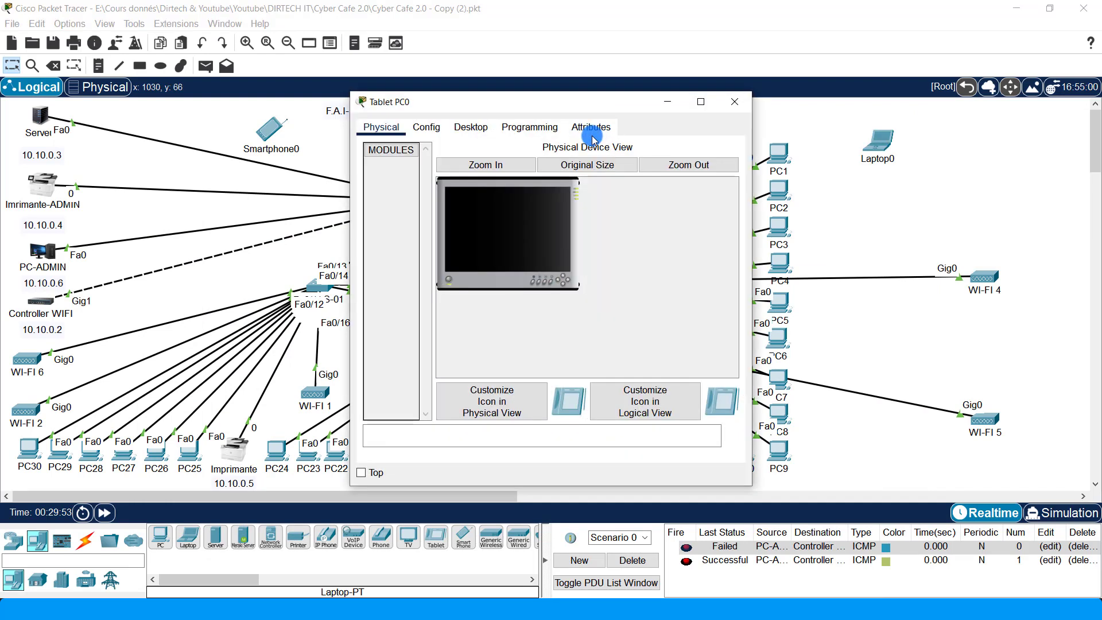
drag(505, 116, 260, 107)
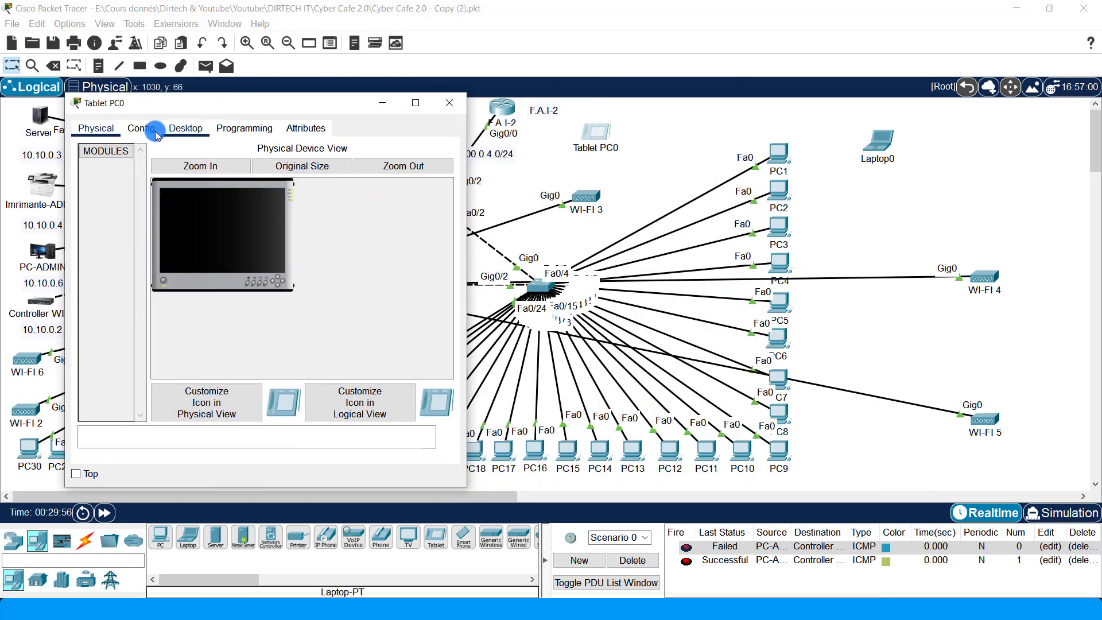
click(143, 131)
click(137, 212)
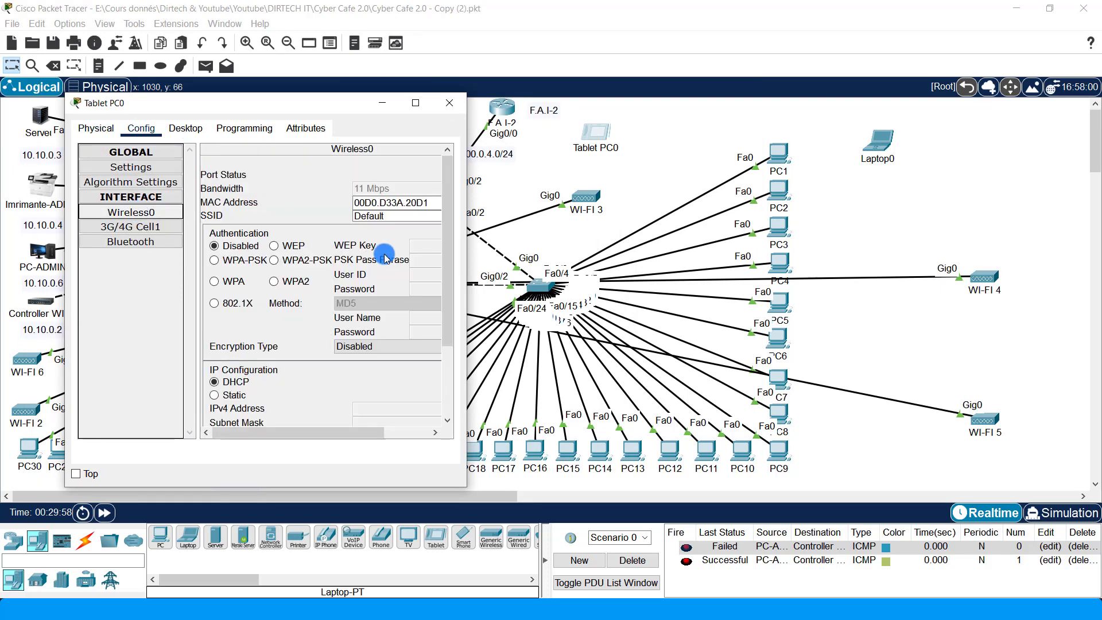
drag(468, 295, 738, 311)
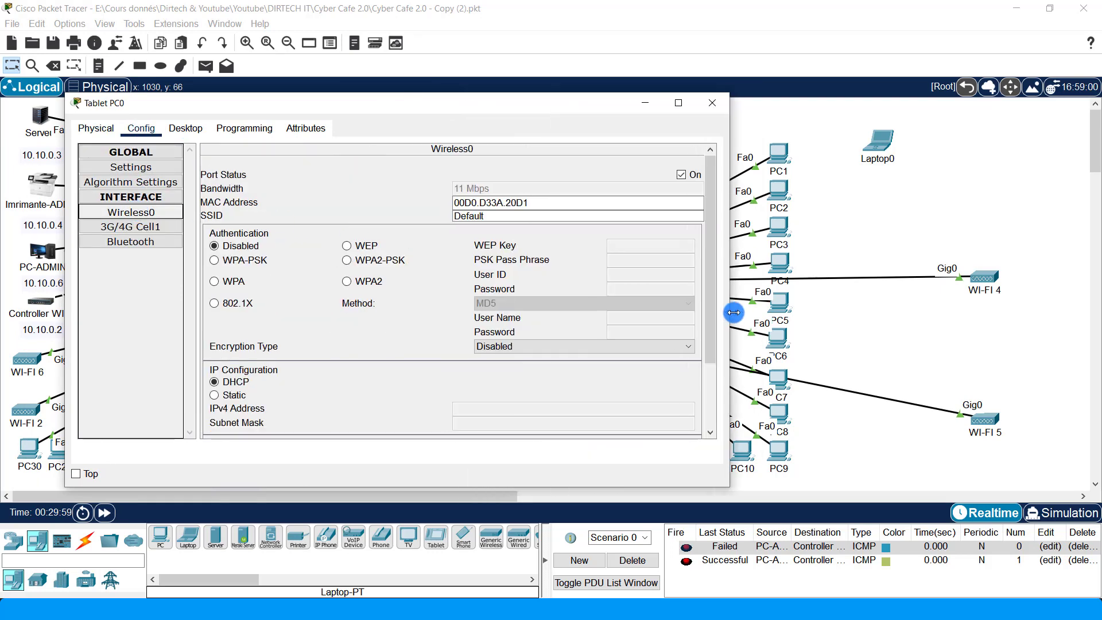
double_click(492, 212)
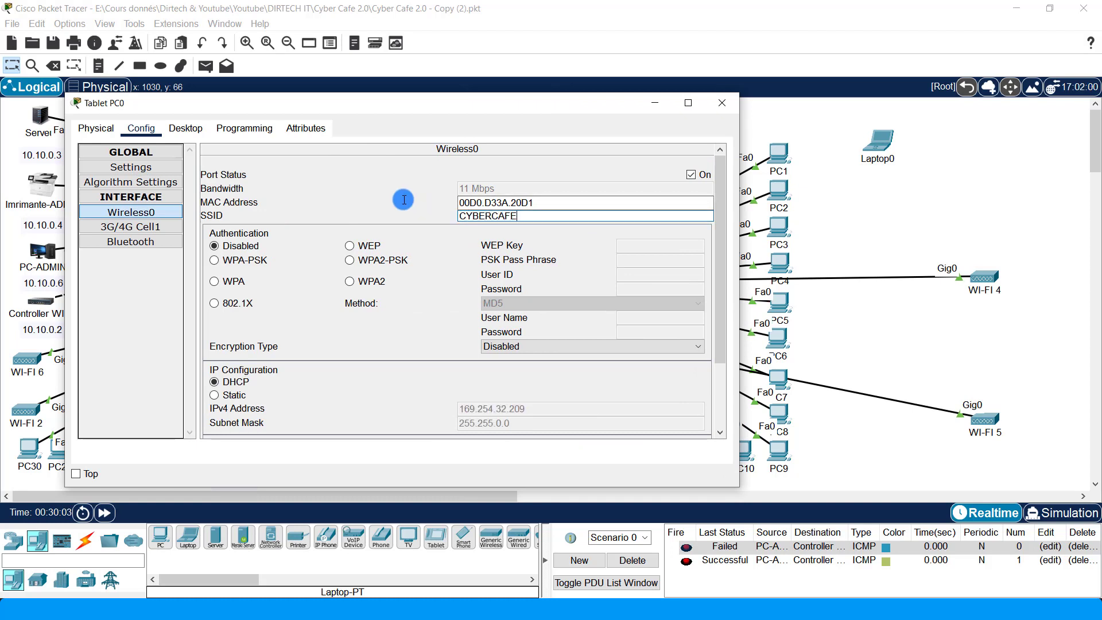
click(362, 281)
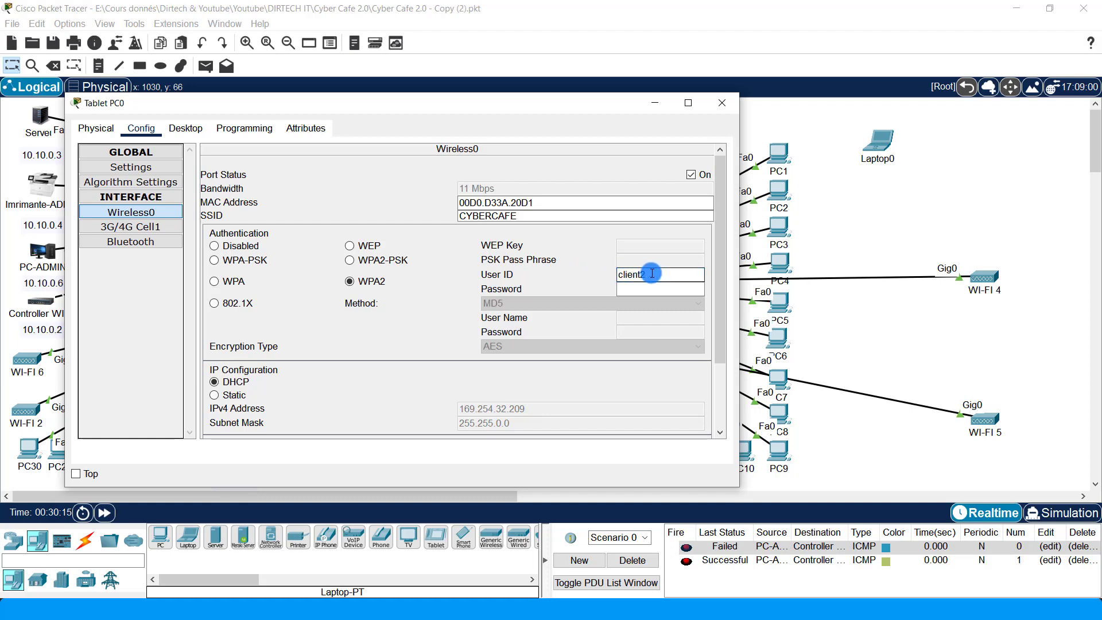
Enter the WPA2 account password for Tablet PC0 and close its configuration
drag(652, 271, 603, 275)
key(ctrl+c)
click(627, 290)
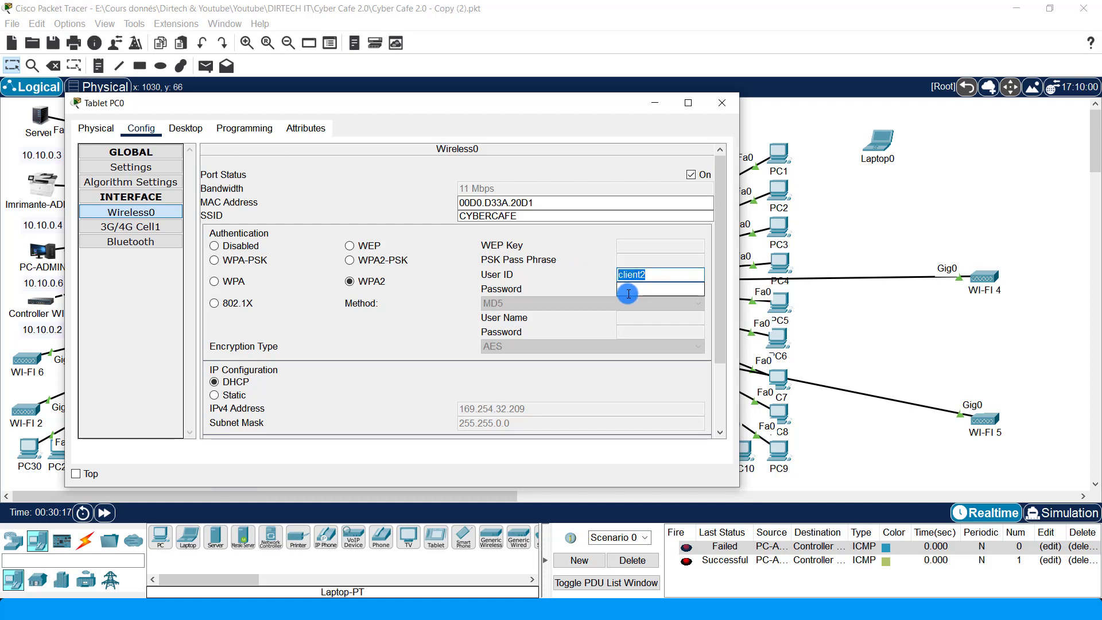
key(ctrl+v)
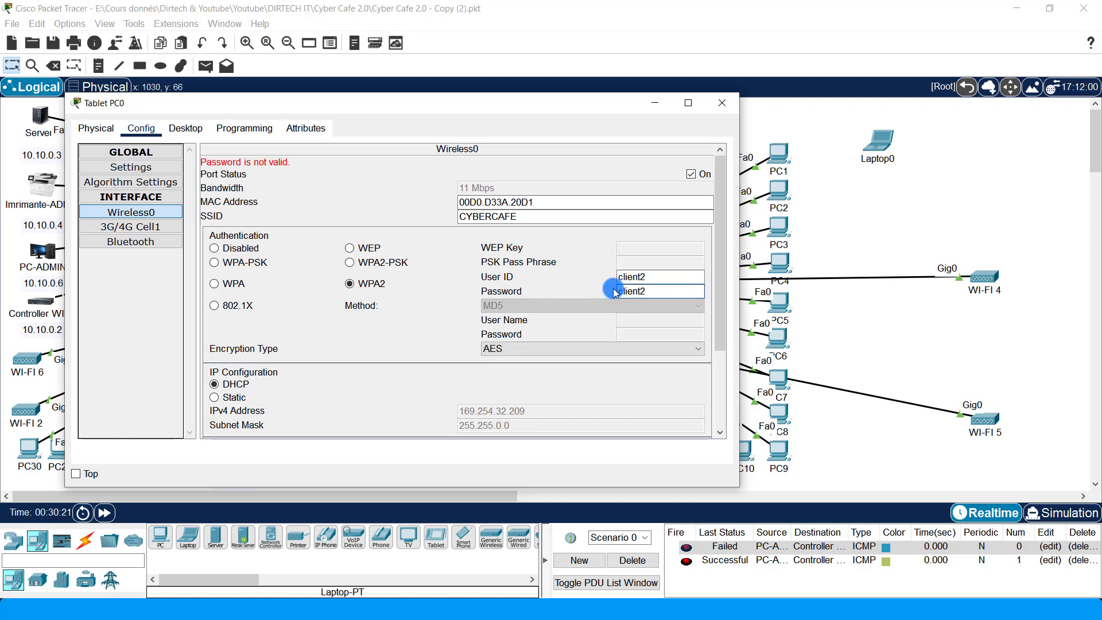
click(573, 251)
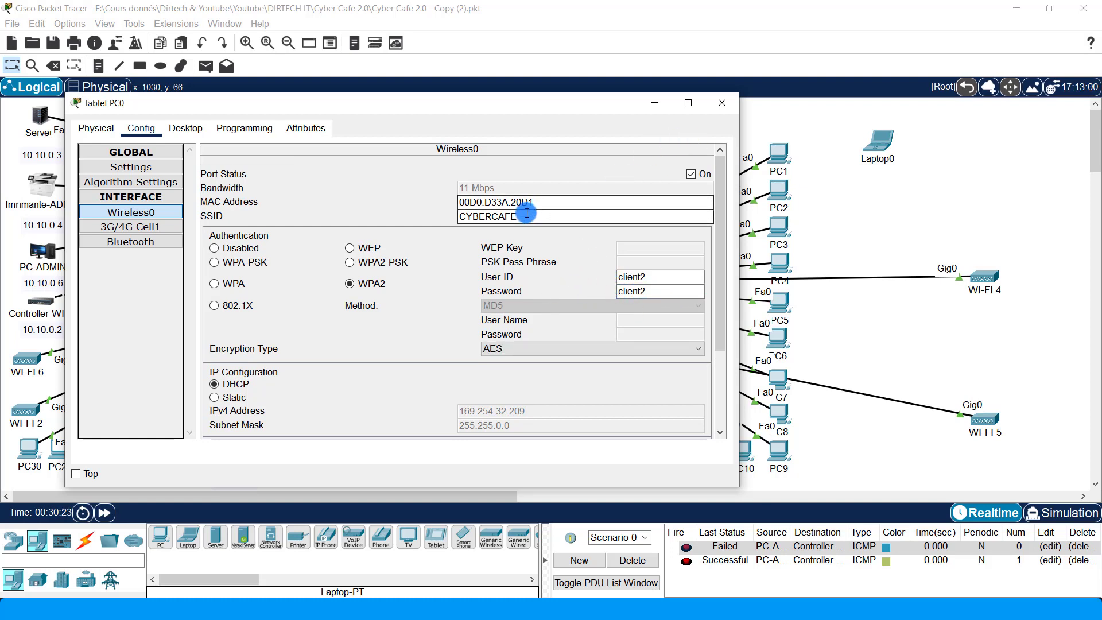
click(717, 105)
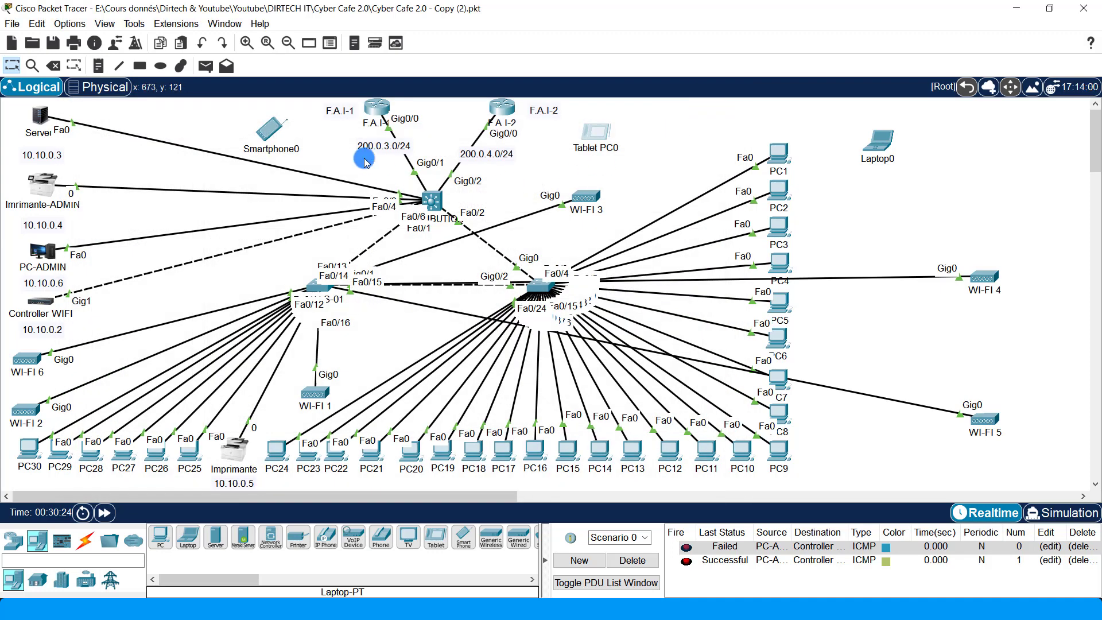
Configure Smartphone0's Wireless0 interface with SSID CYBERCAFE and WPA2 authentication
click(270, 131)
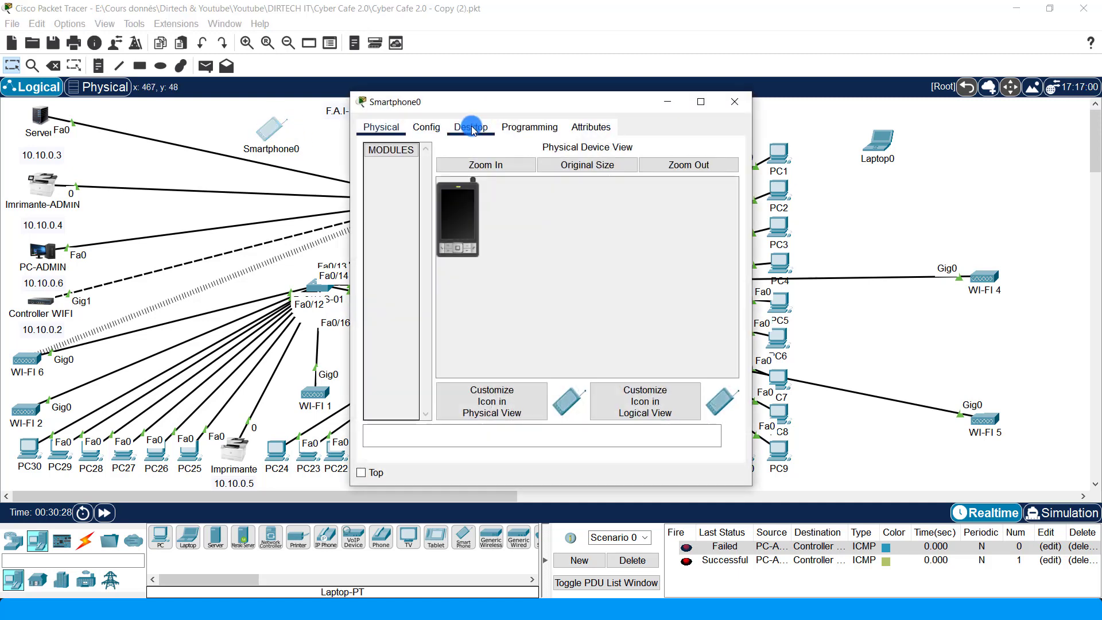
click(430, 127)
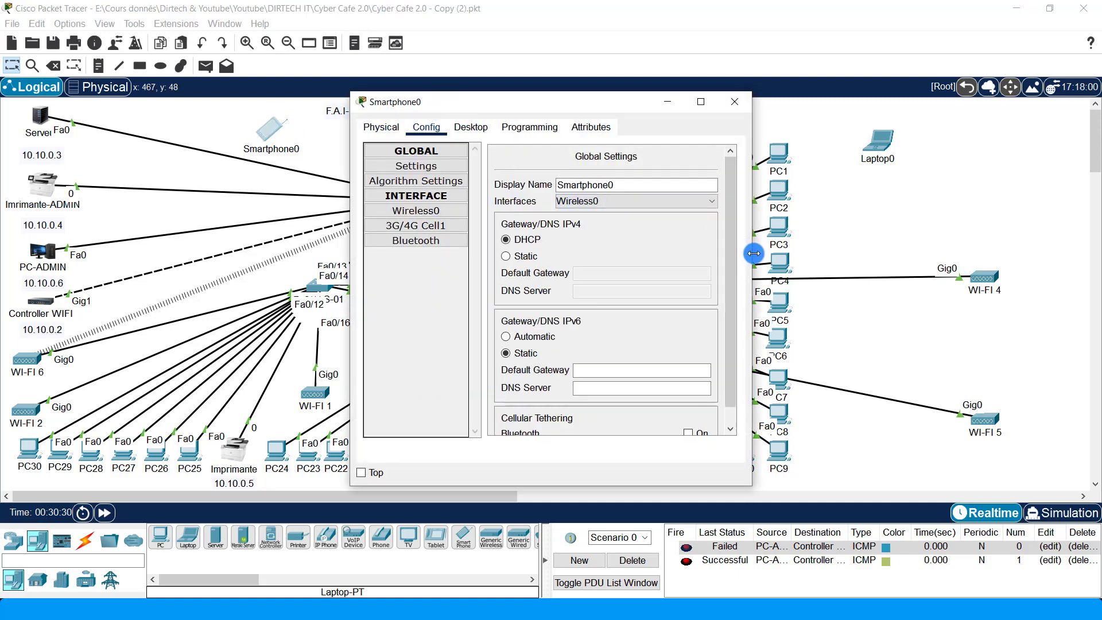
drag(751, 253, 996, 285)
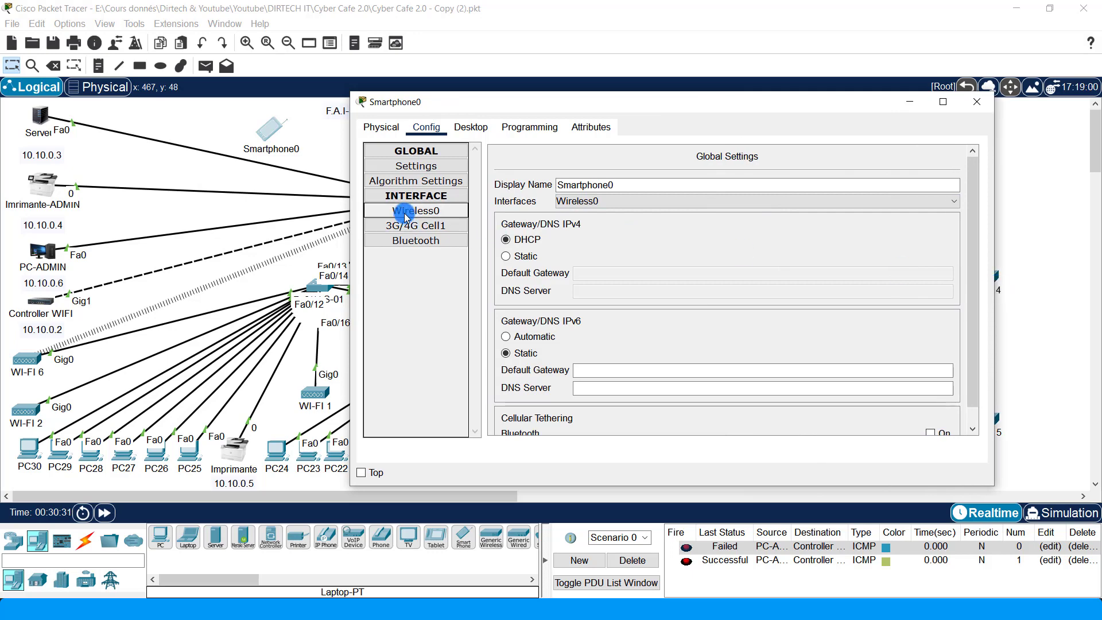
click(417, 211)
double_click(742, 215)
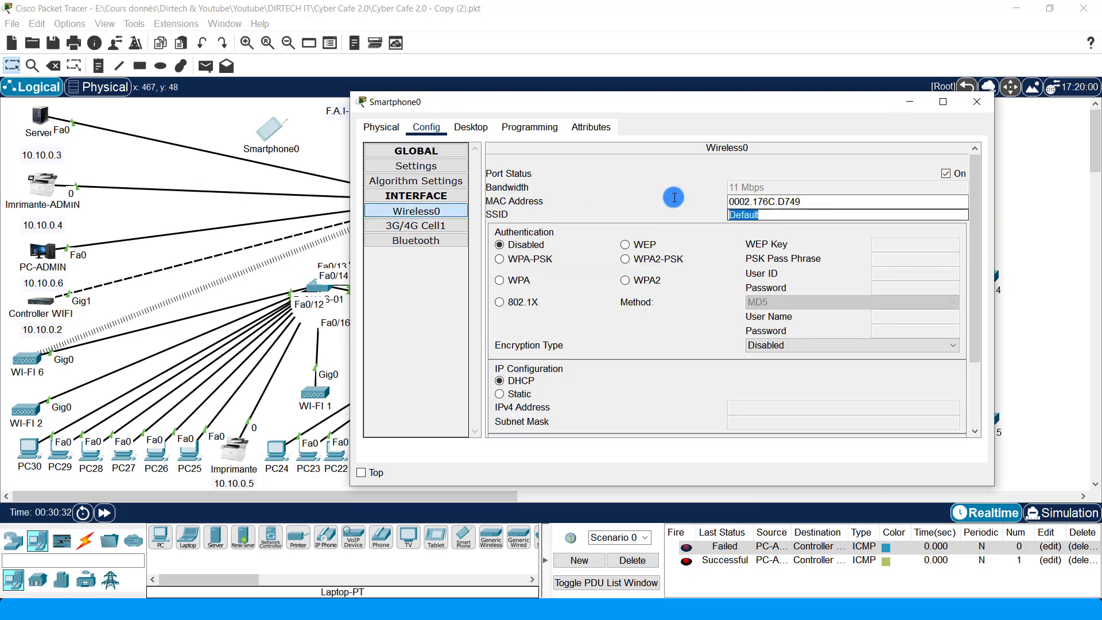
text(CYBERCAFE)
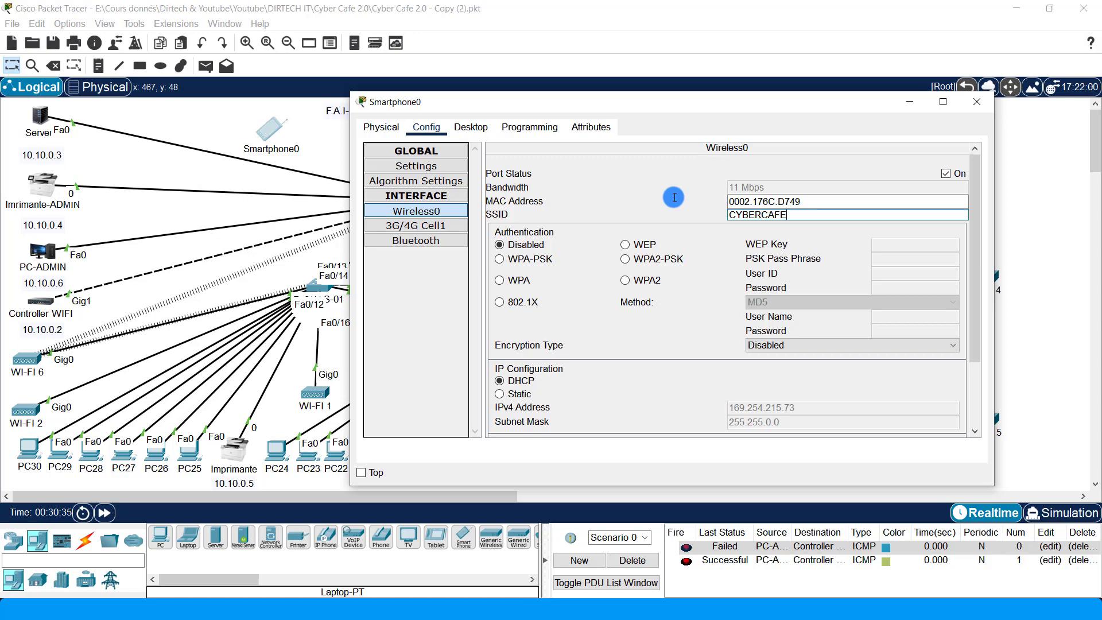
click(639, 282)
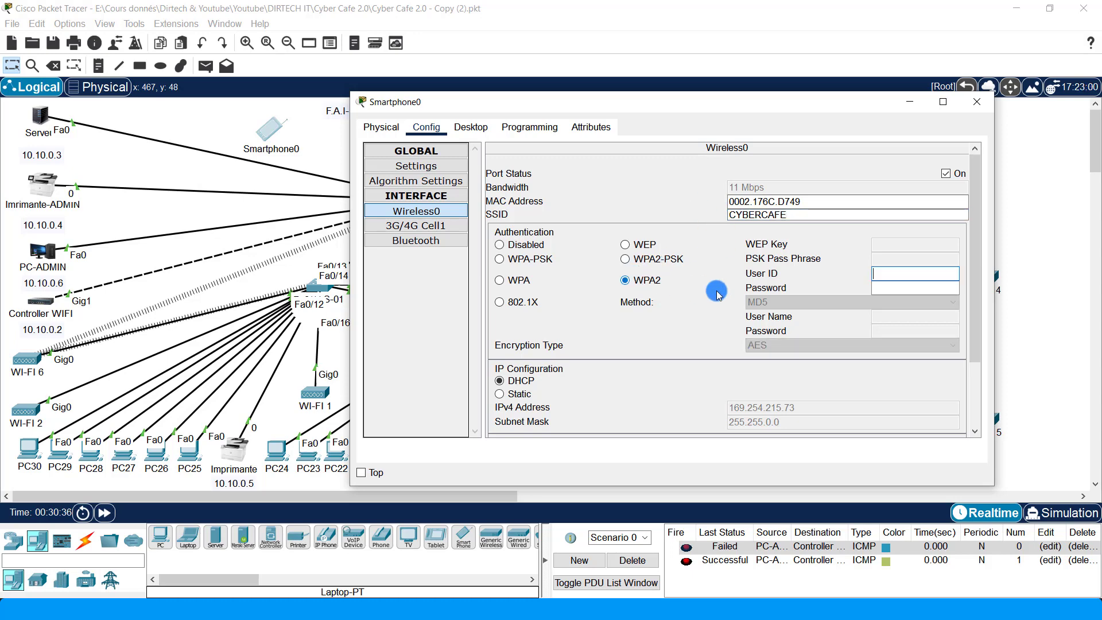
Enter user ID client3 and the WPA2 account password for Smartphone0, then close its configuration
click(886, 274)
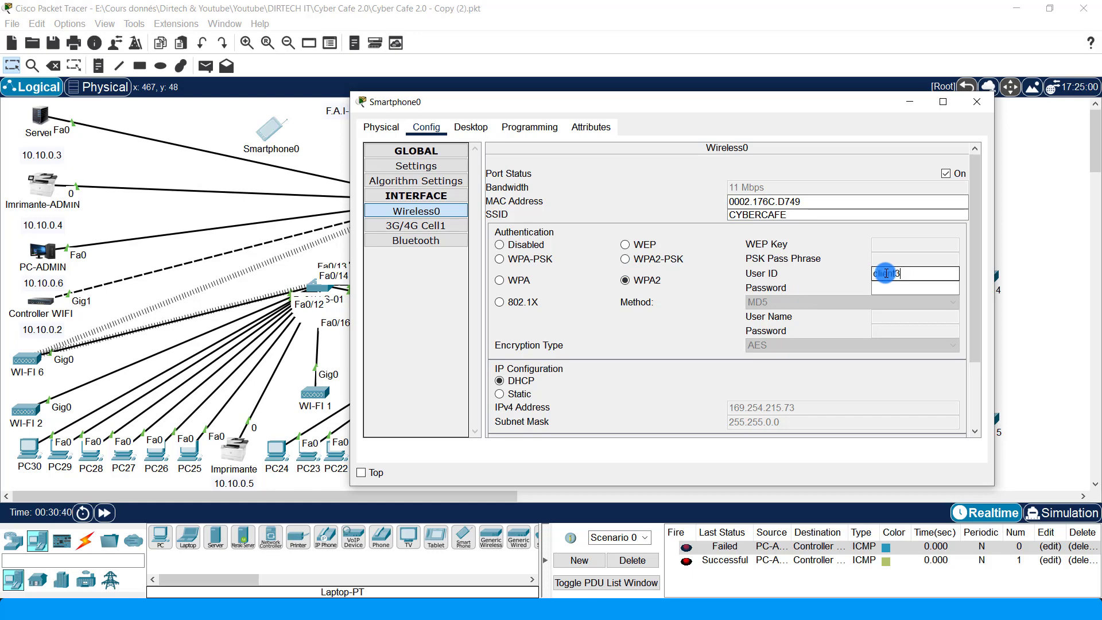
drag(912, 273, 835, 273)
key(ctrl+c)
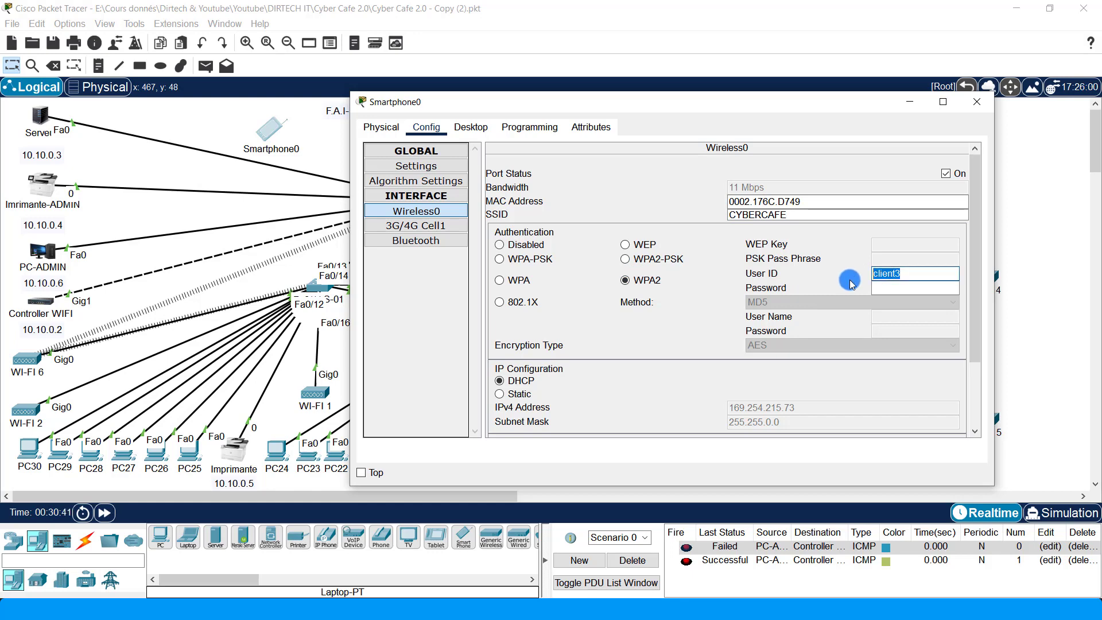
click(887, 289)
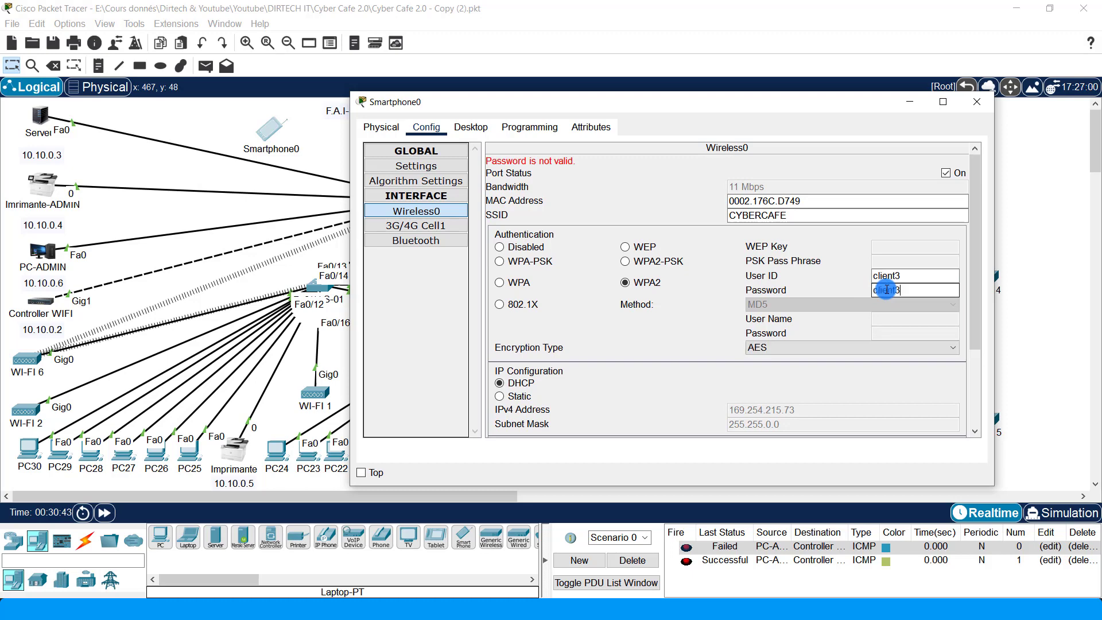
key(ctrl+v)
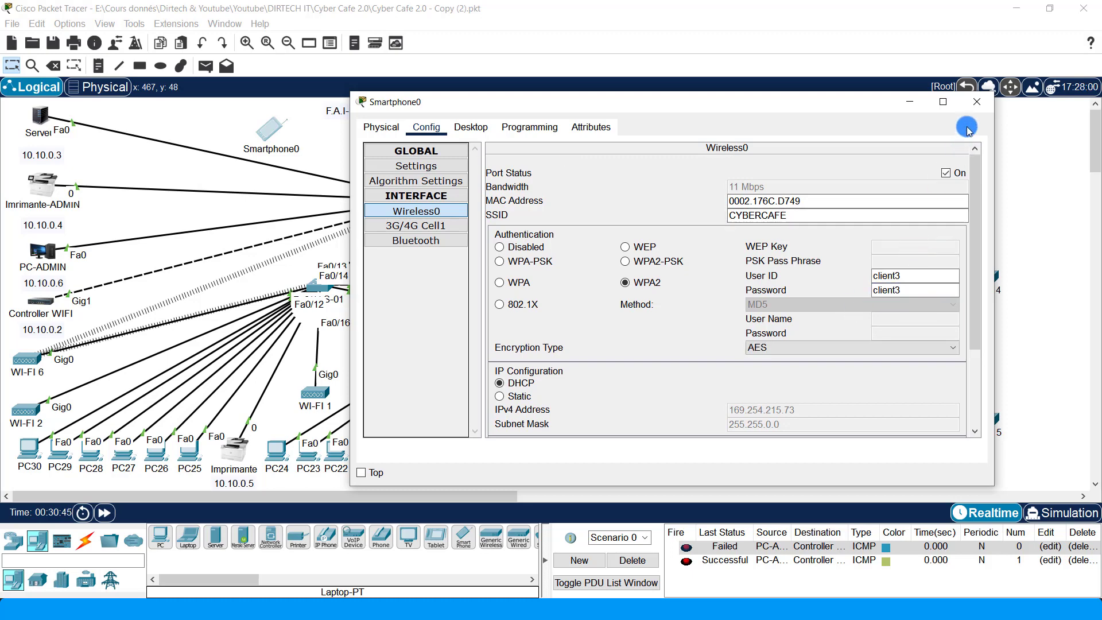
click(975, 101)
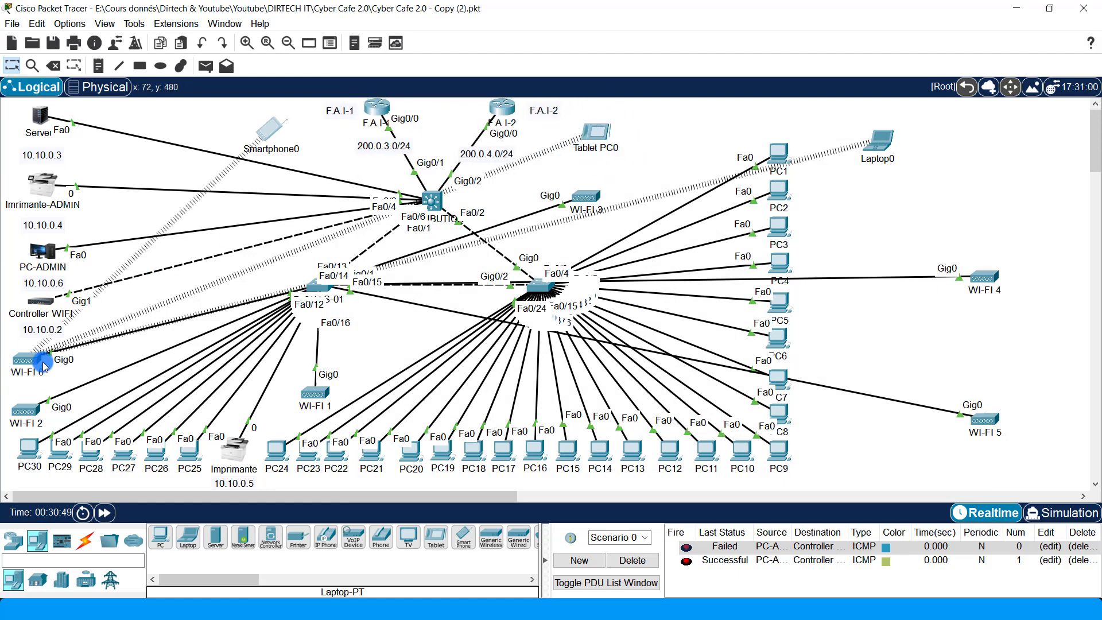
Check the IP configuration that Smartphone0 receives on its Wireless0 interface, then close its window
click(272, 135)
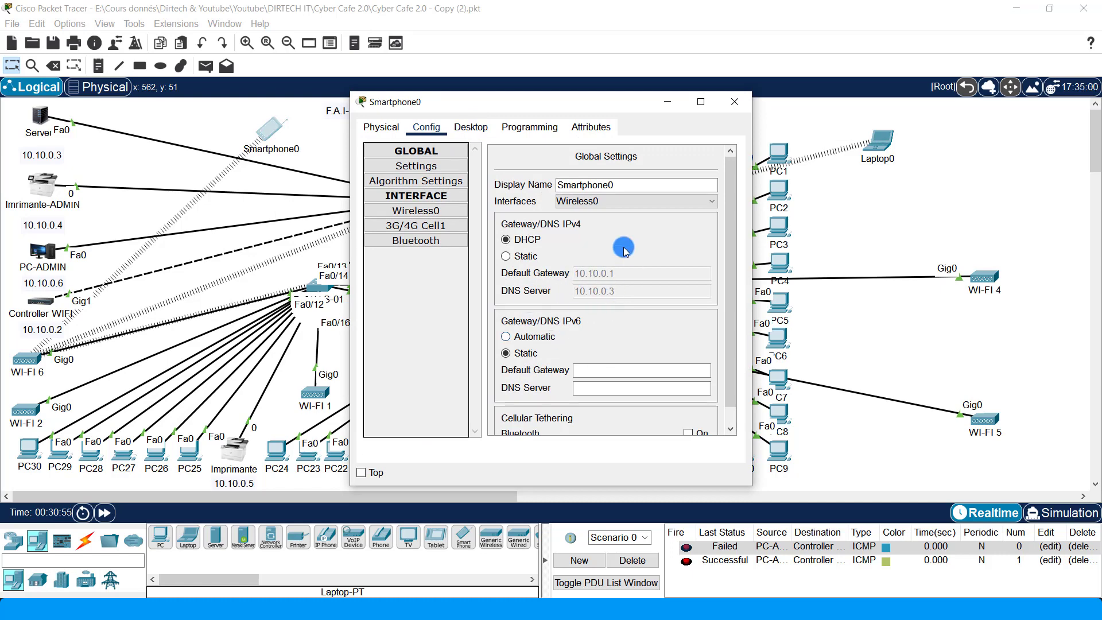
click(470, 127)
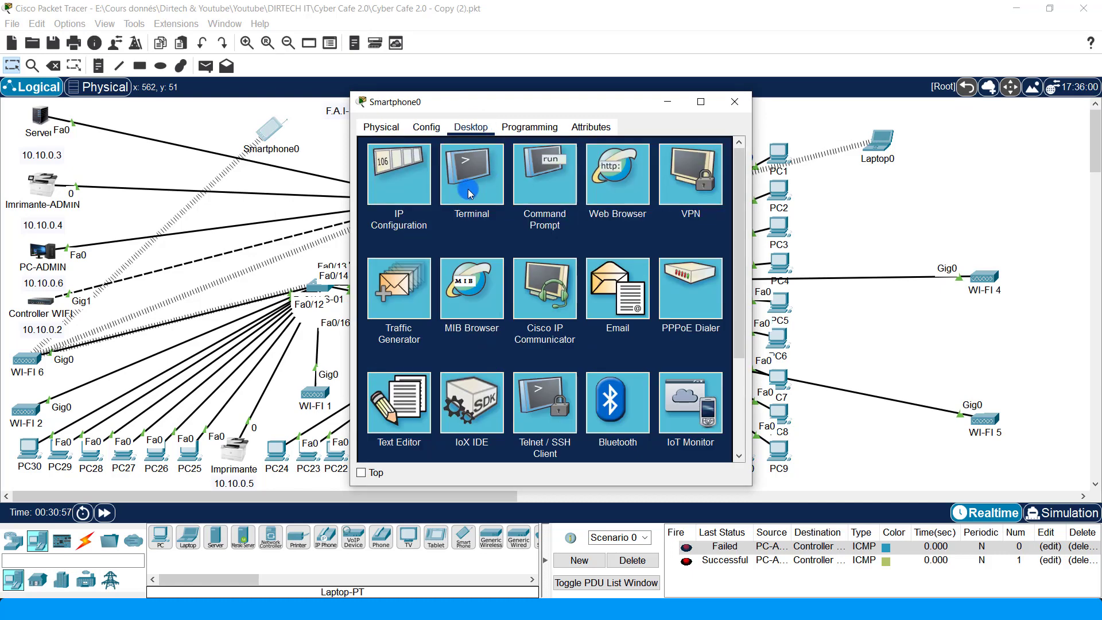
click(402, 173)
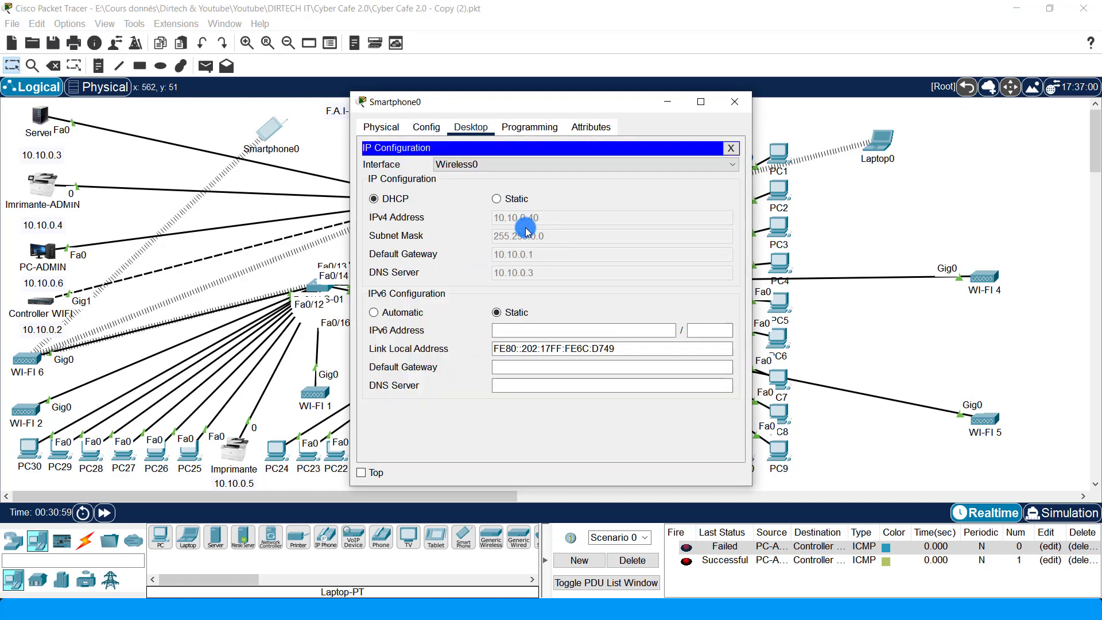
click(734, 101)
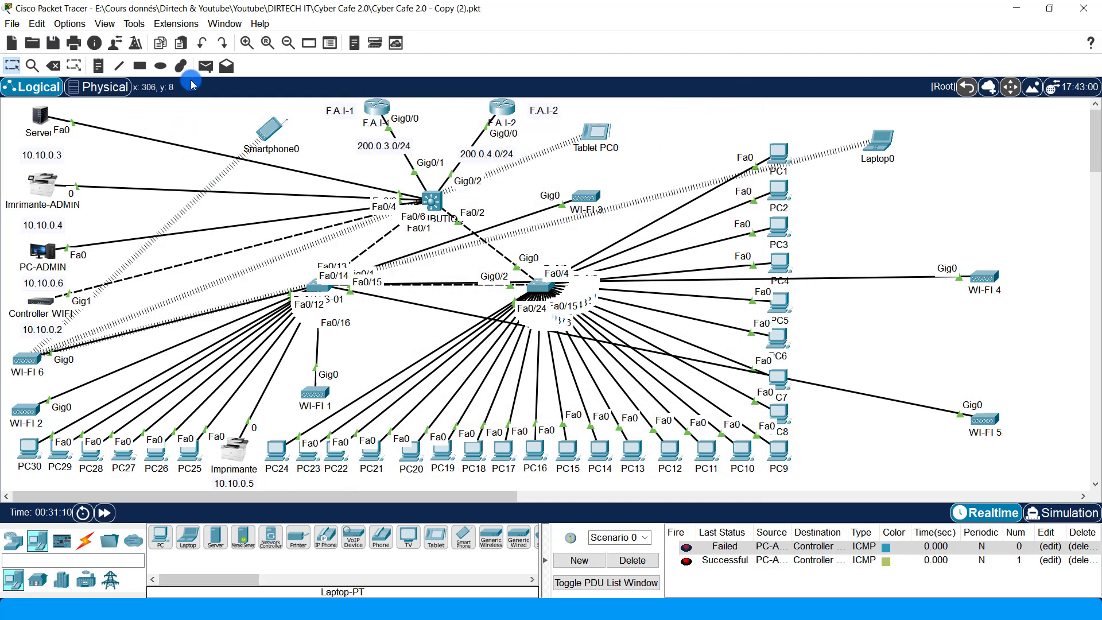
Test connectivity by sending a simple PDU from Smartphone0 to Tablet PC0
click(205, 65)
click(263, 128)
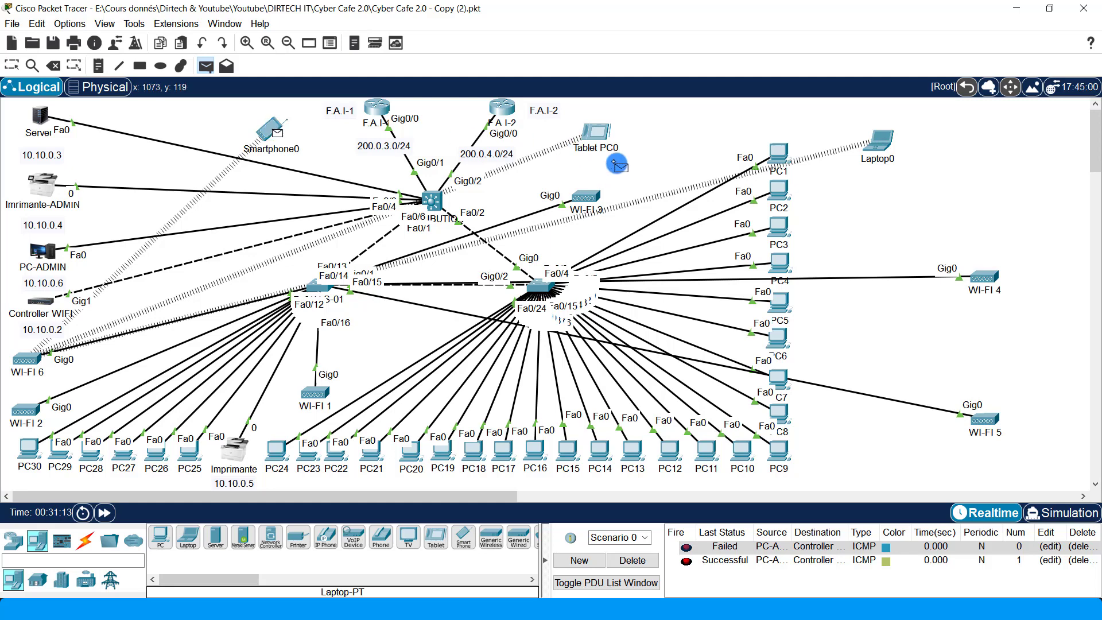
click(598, 135)
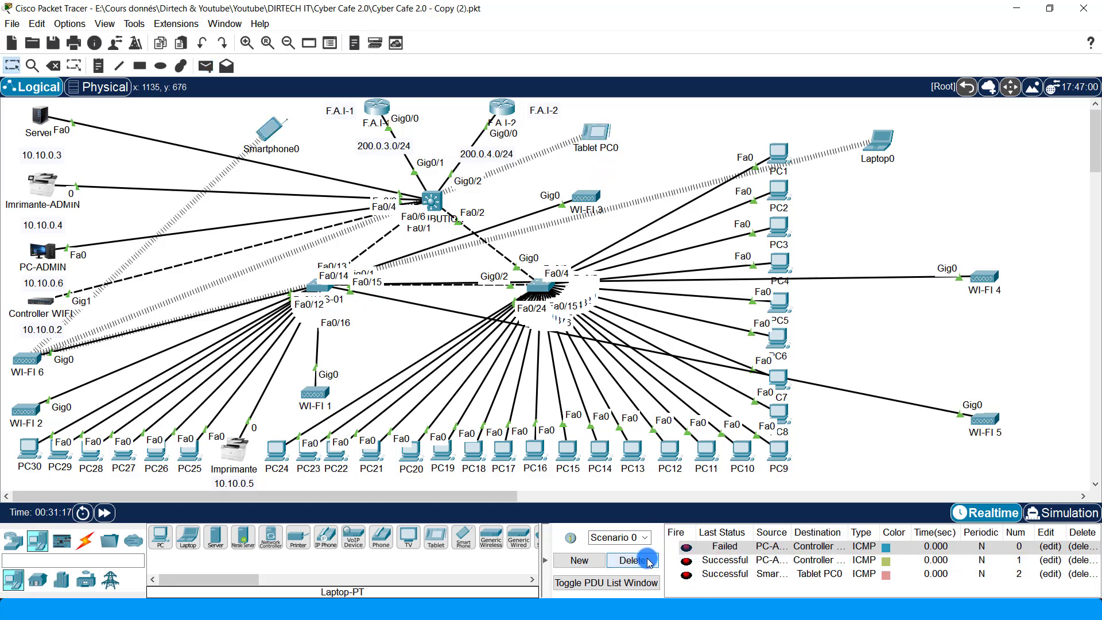
Delete the existing PDU scenario and send a simple PDU from Smartphone0 to PC1
click(648, 561)
click(218, 64)
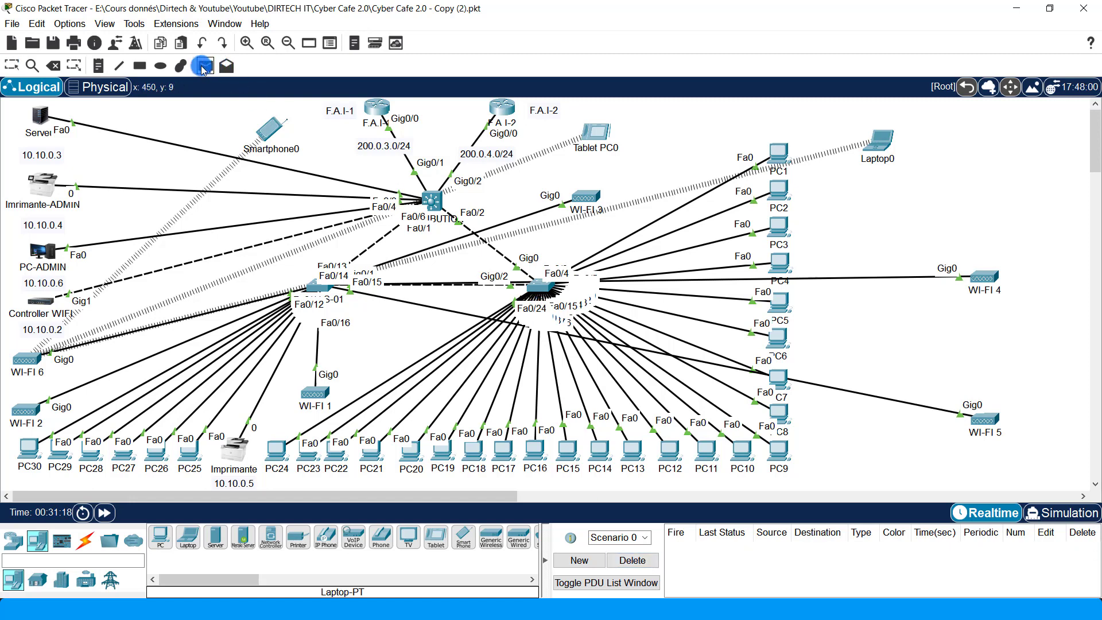
click(271, 127)
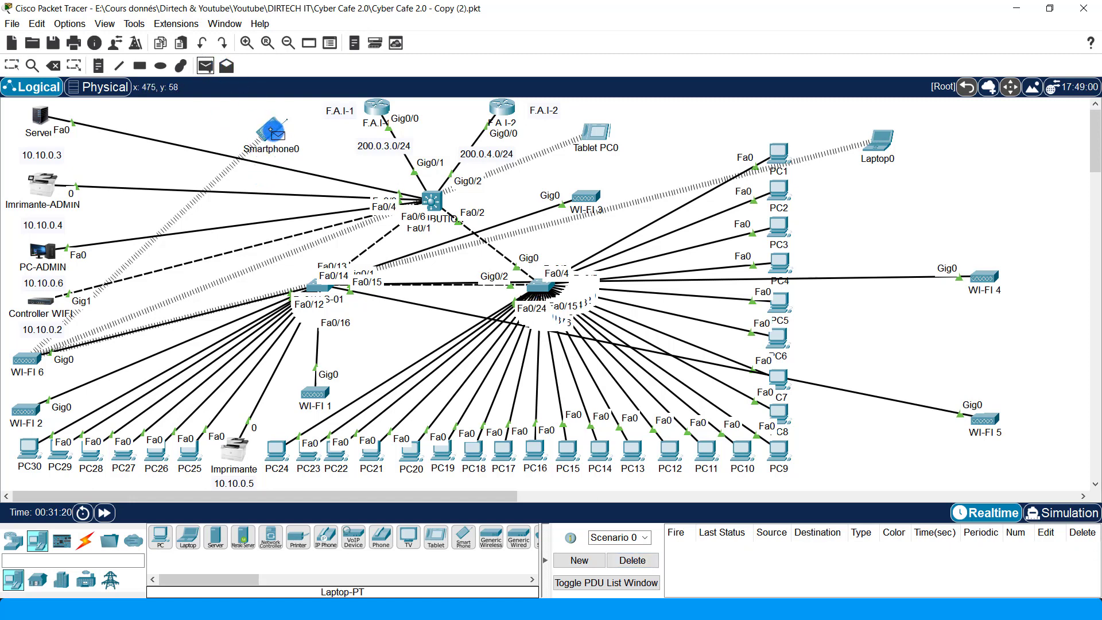
click(783, 149)
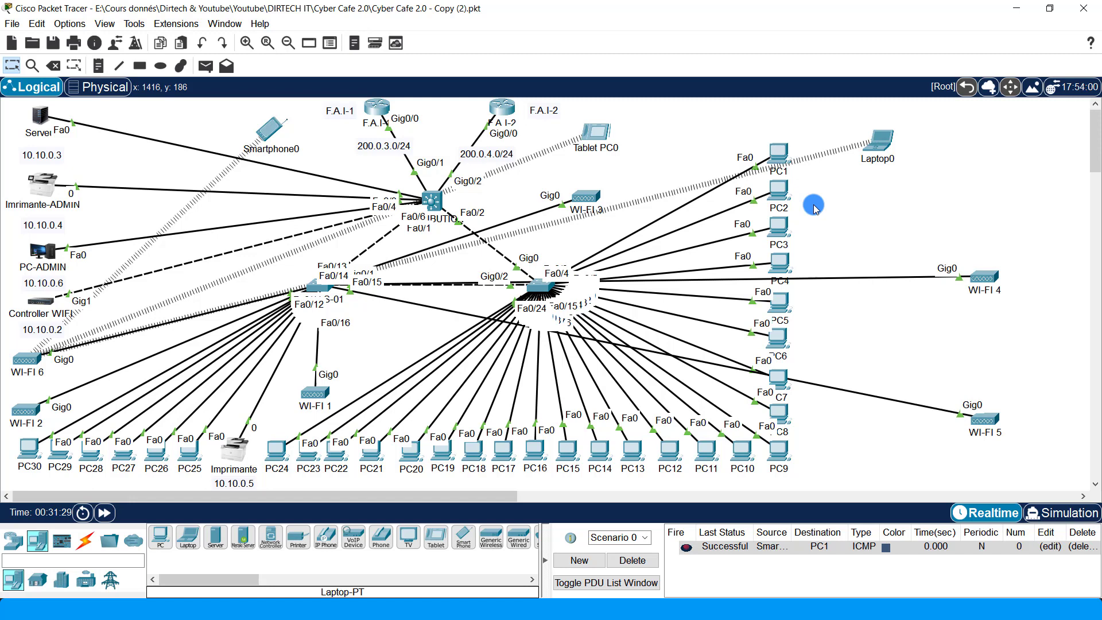
Set PC2's FastEthernet0 IPv4 configuration to DHCP and close its window
click(780, 193)
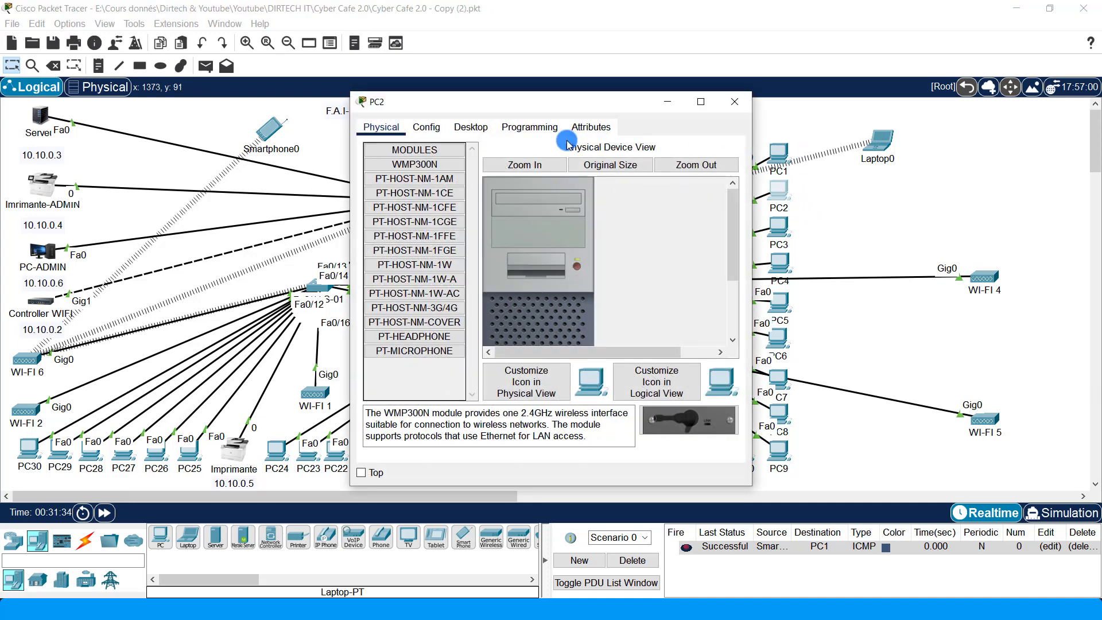
click(470, 127)
click(428, 152)
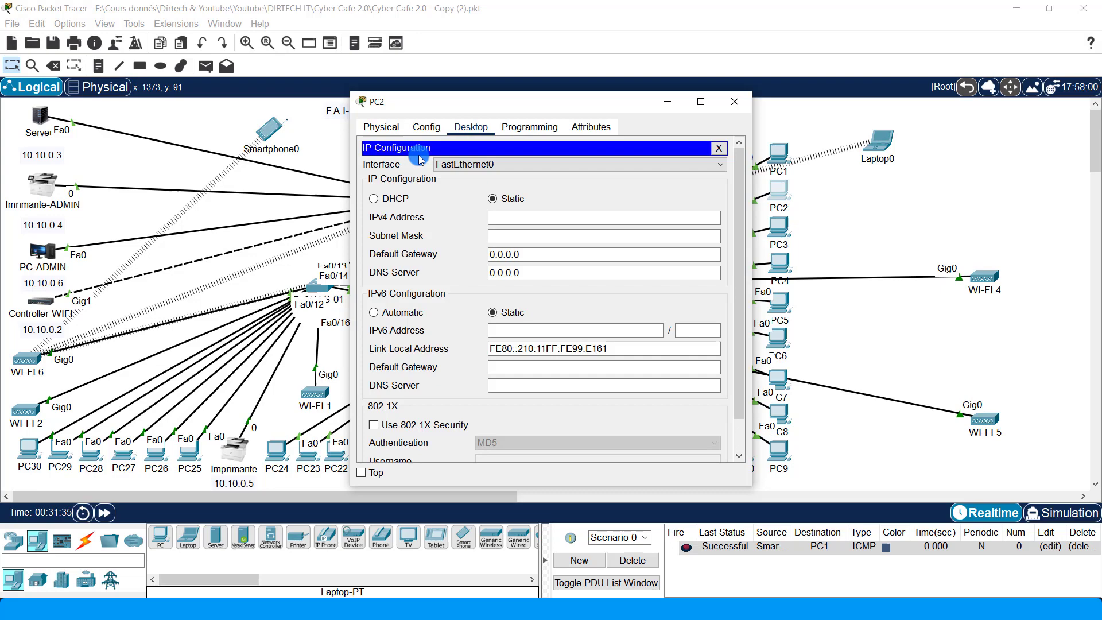
click(396, 198)
click(735, 102)
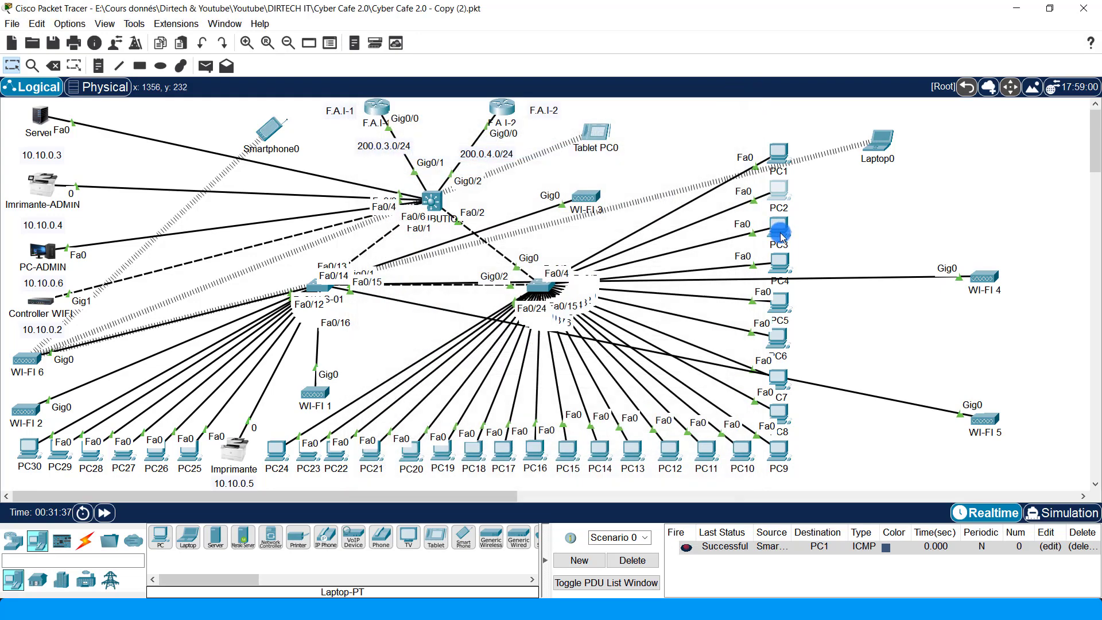
Set the IPv4 configuration of the remaining PCs, PC3 through PC30, to DHCP
click(779, 229)
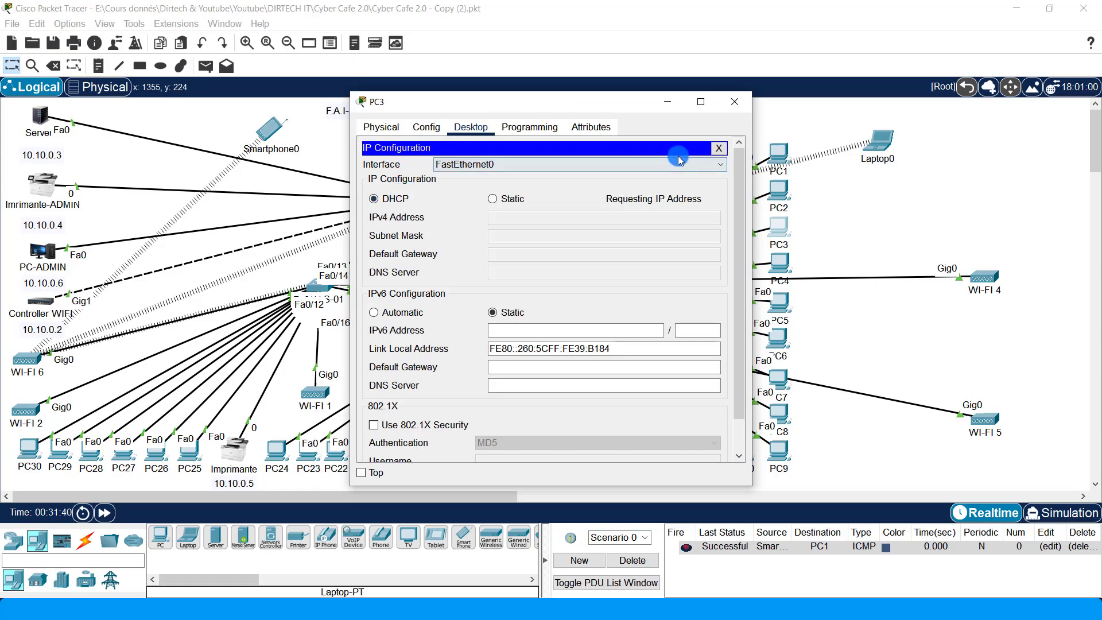
click(452, 136)
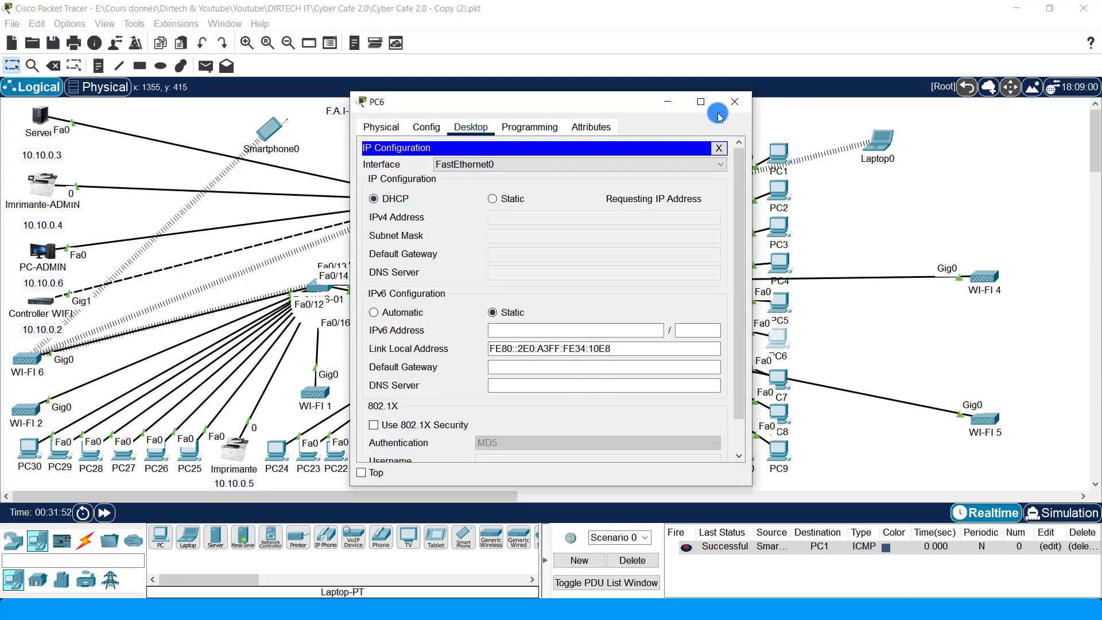
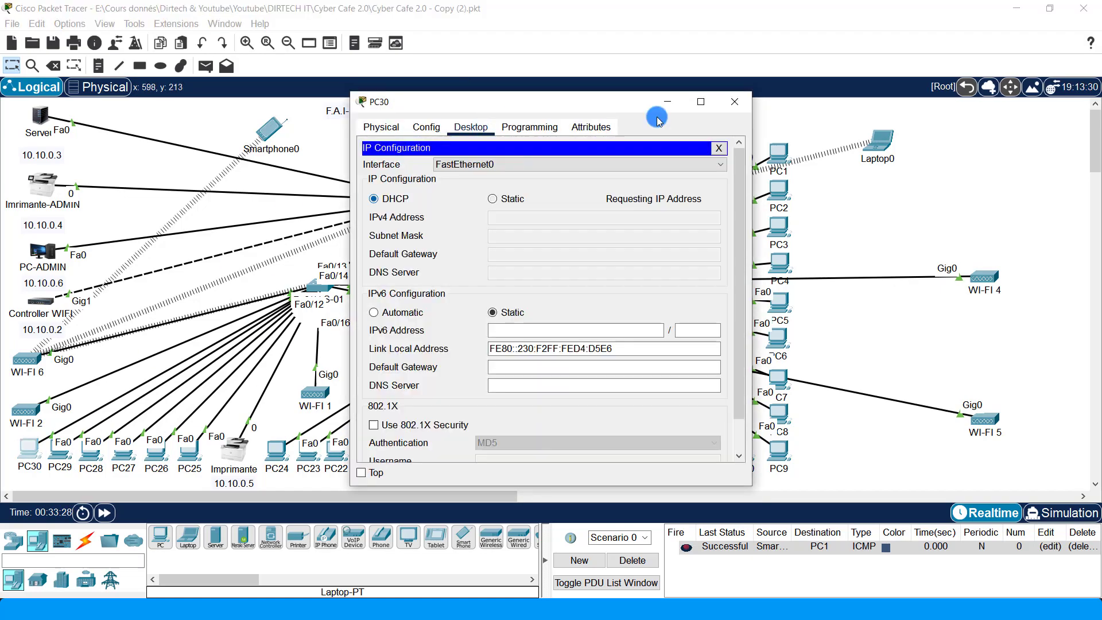
click(734, 101)
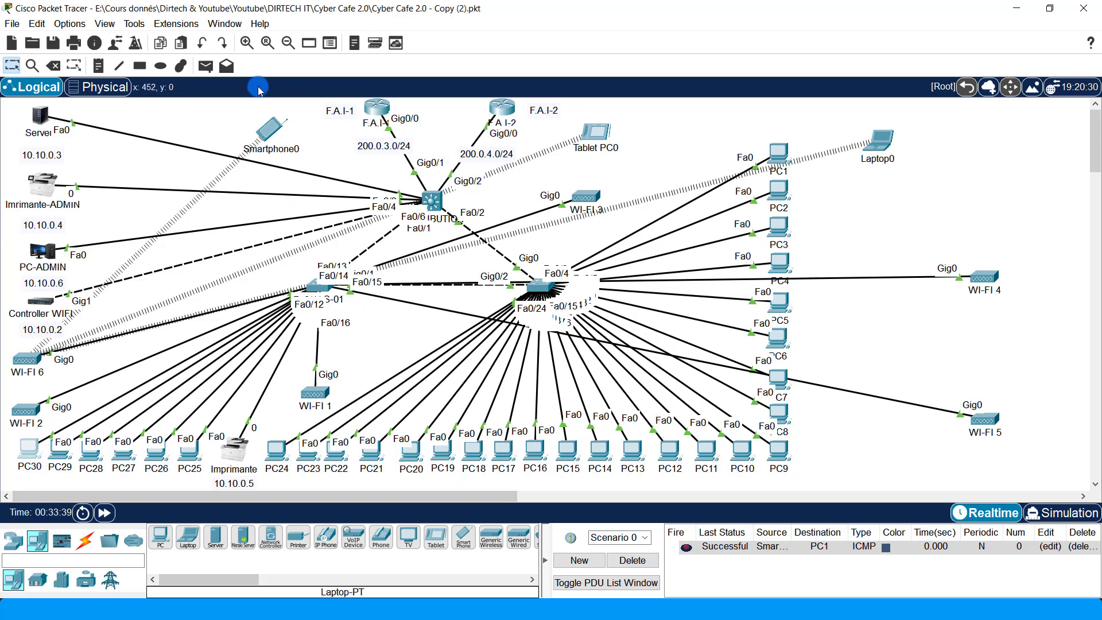
View the program's version information and close it
click(259, 23)
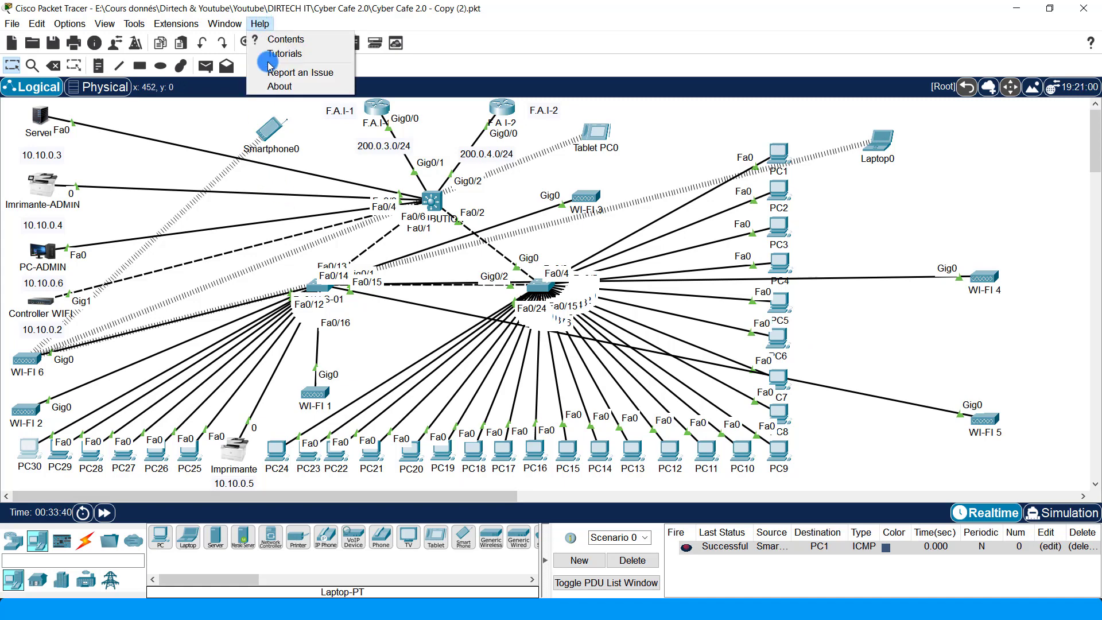
click(279, 86)
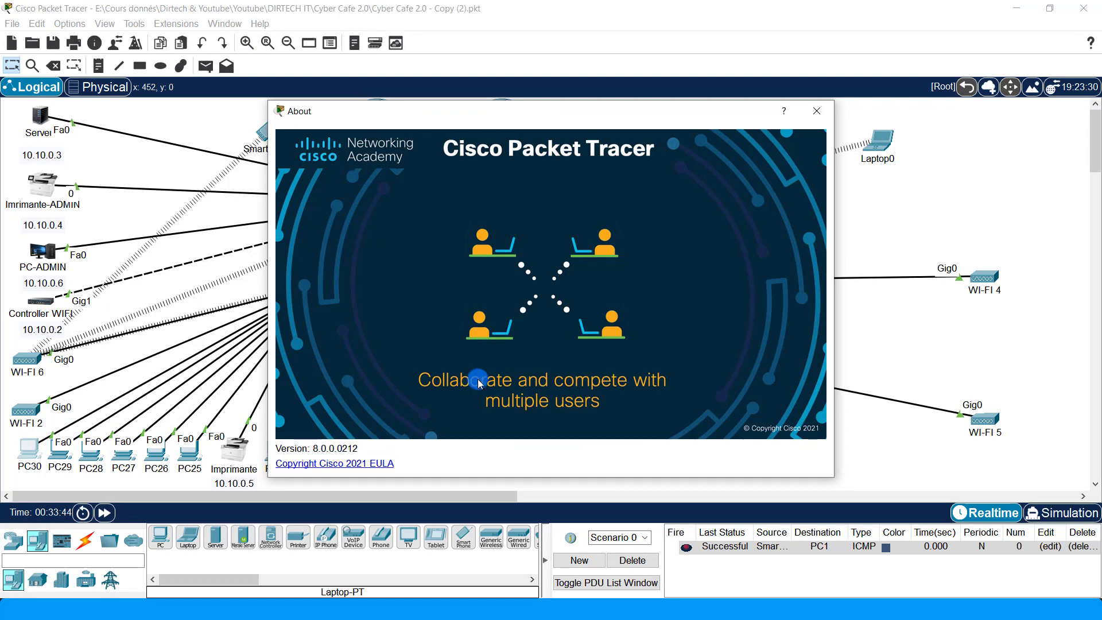
click(815, 111)
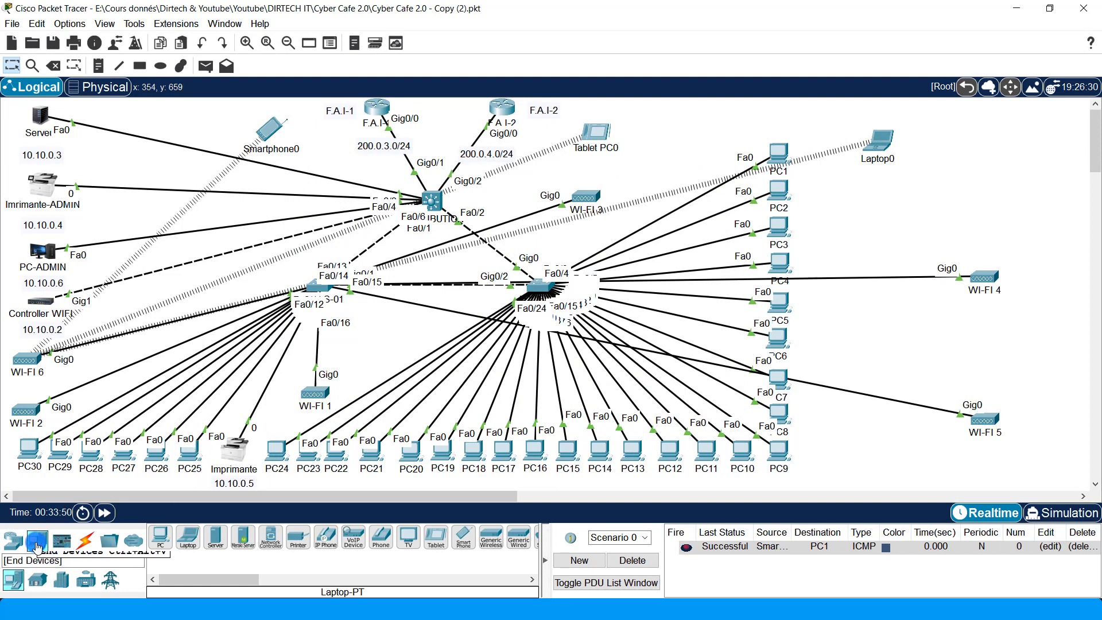
Add a Network Controller end device in the empty space between Tablet PC0 and Laptop0
click(36, 548)
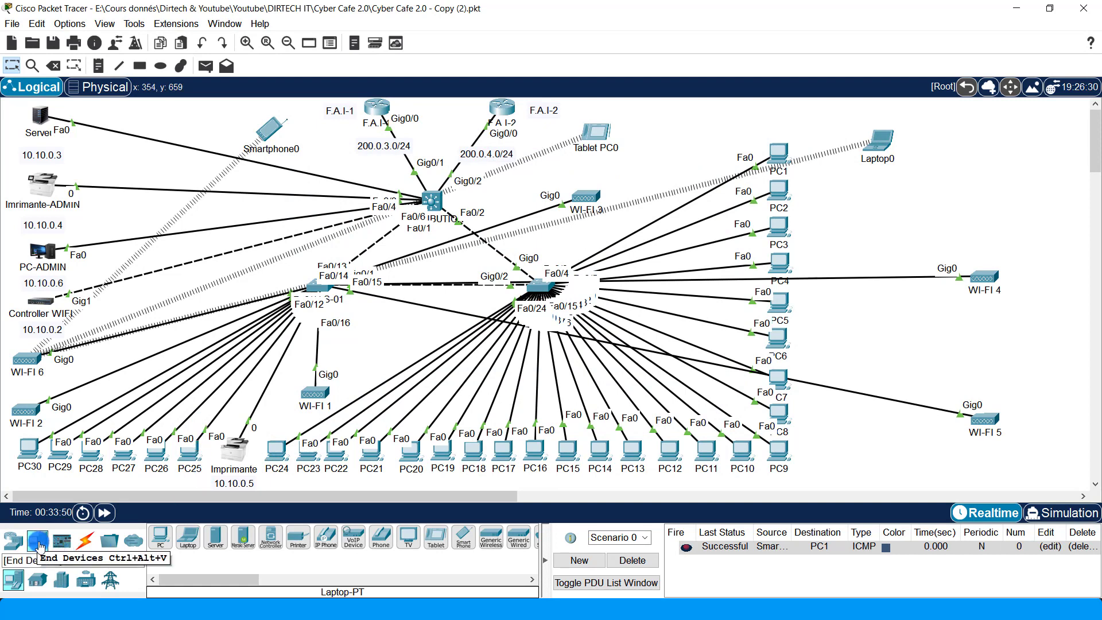
click(272, 541)
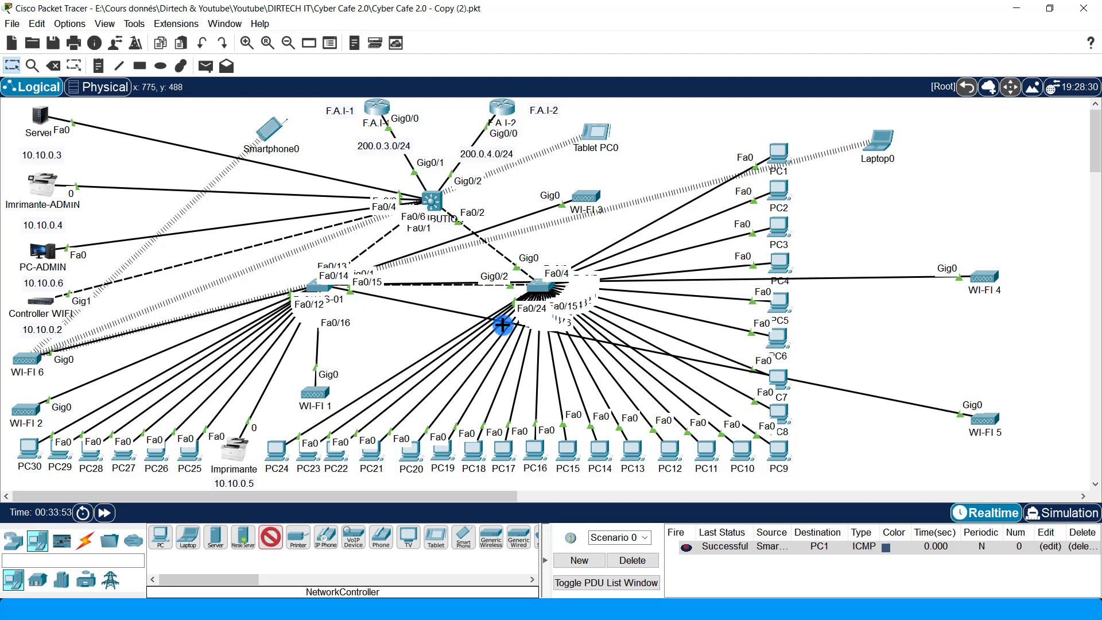
click(691, 123)
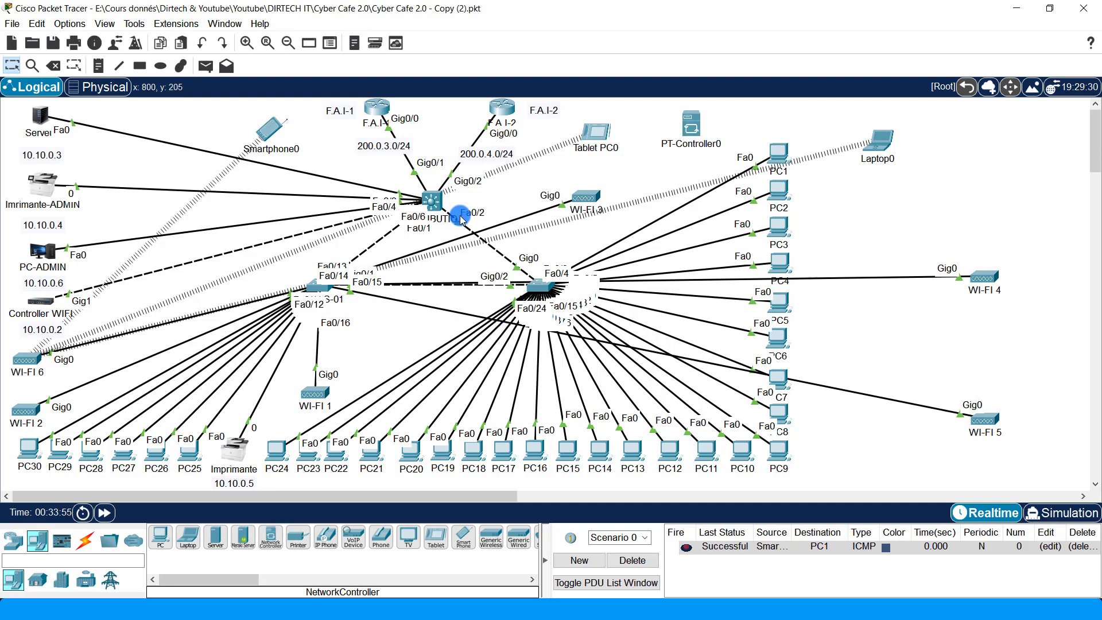
Connect the network controller to the distribution switch with an automatically chosen cable type
click(85, 539)
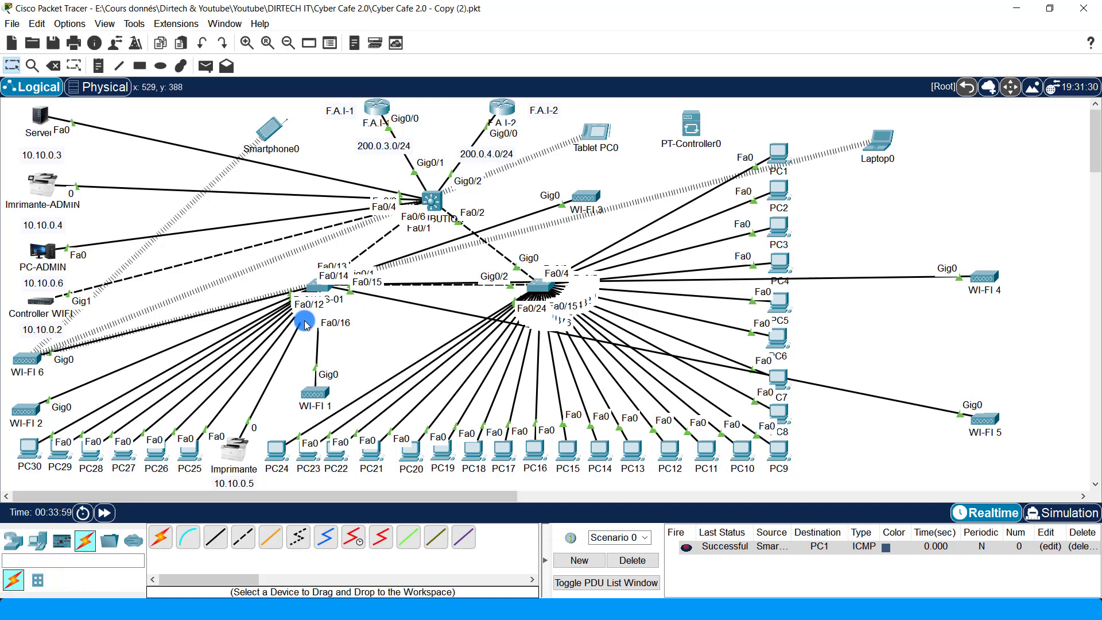
click(164, 539)
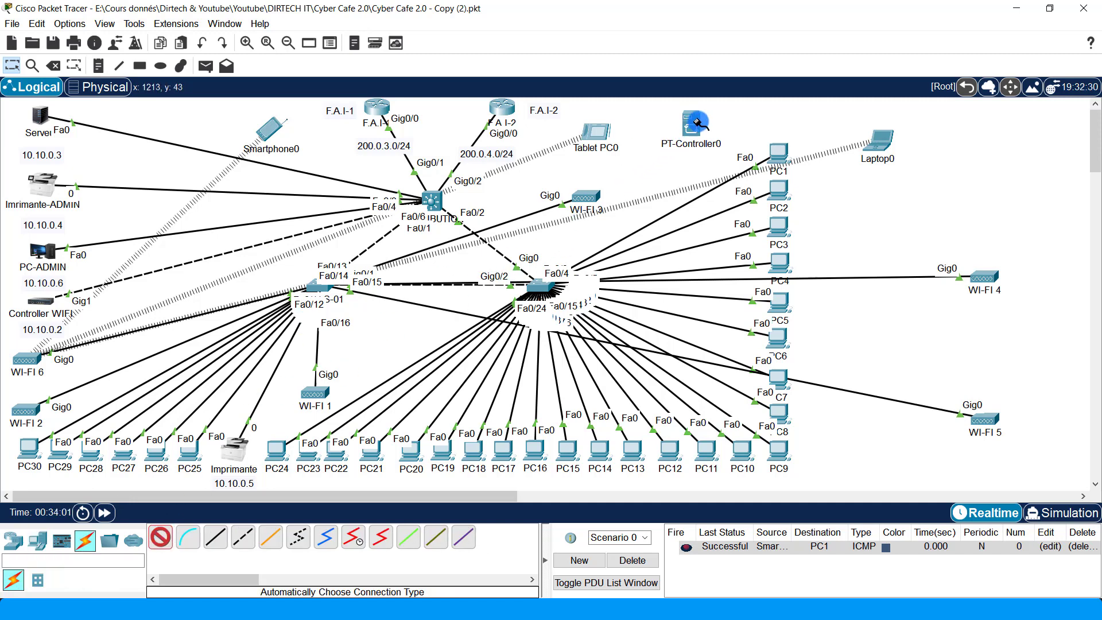
click(699, 118)
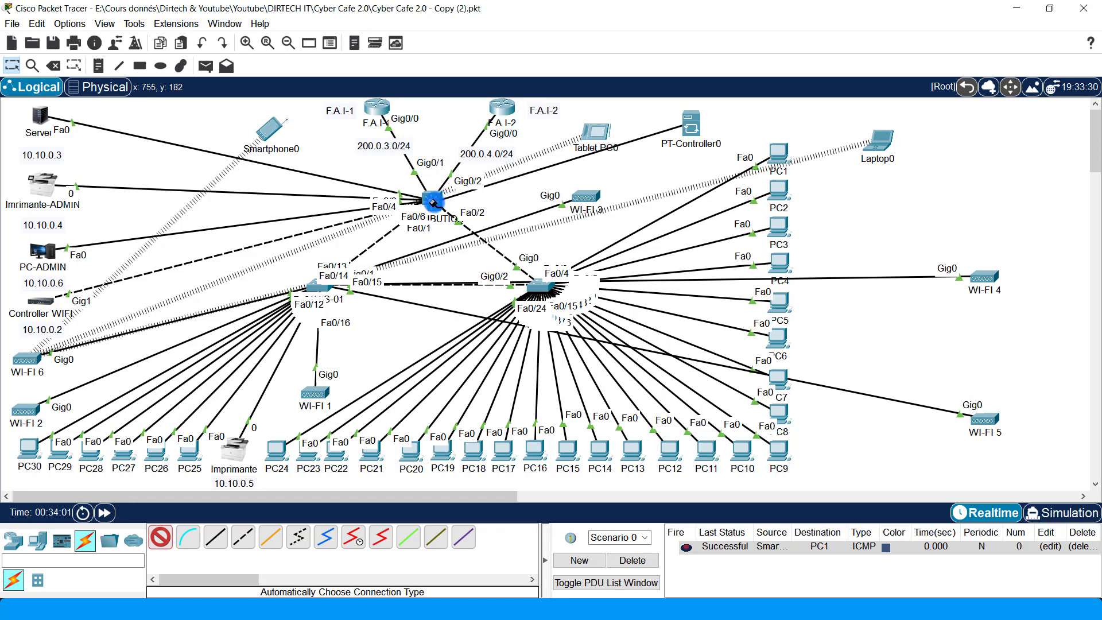
click(692, 122)
Set the network controller's global IPv4 gateway and DNS configuration to DHCP
click(694, 120)
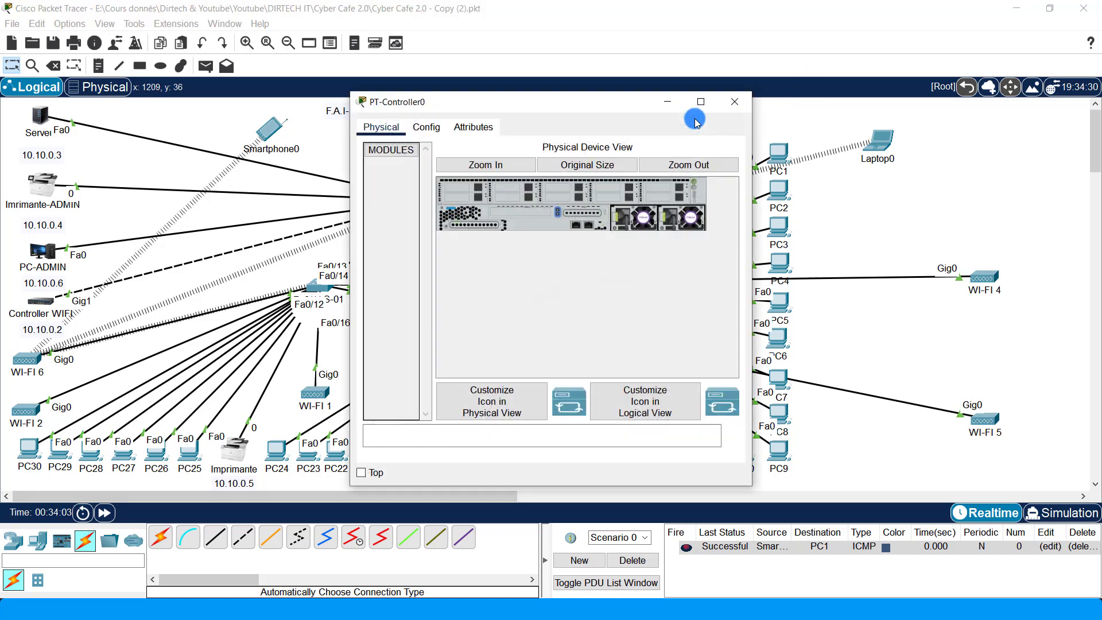
click(436, 129)
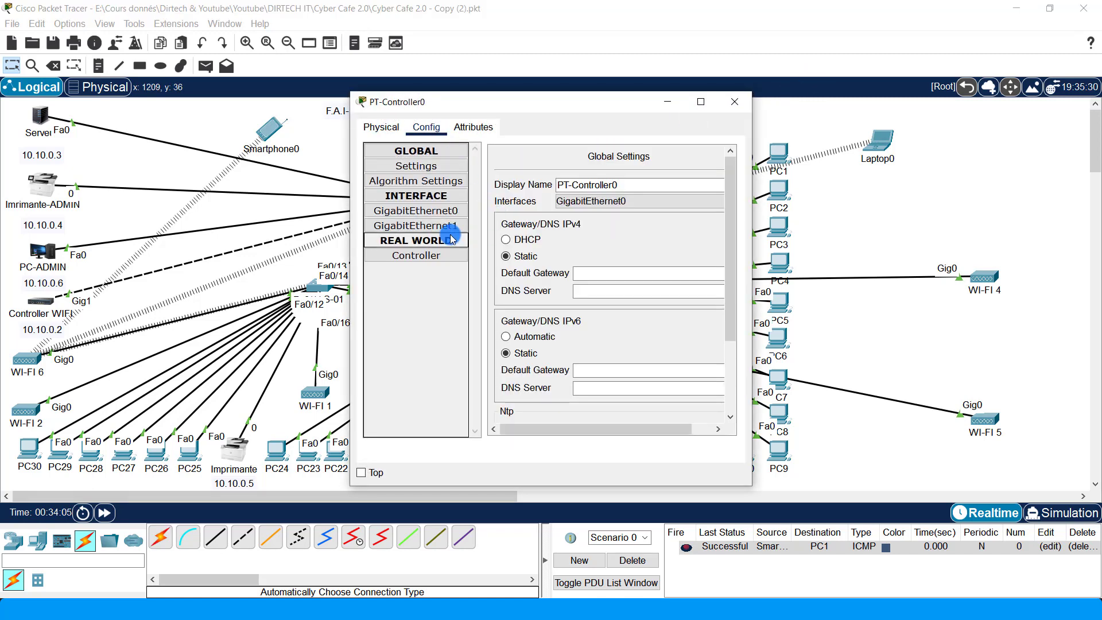
click(507, 241)
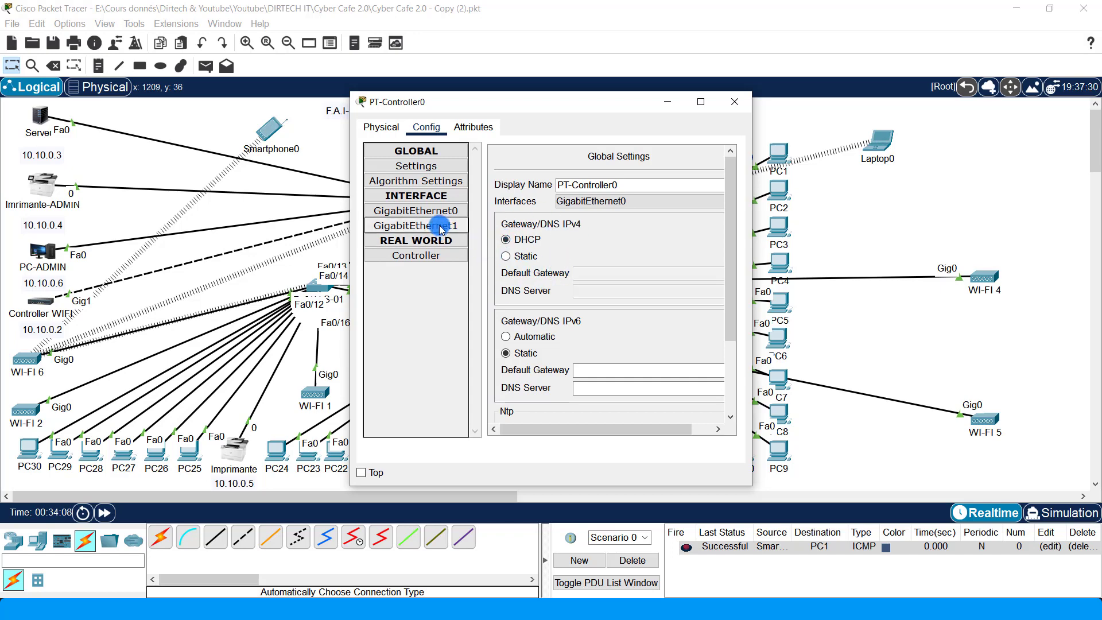
Examine the IP configuration of the network controller's GigabitEthernet0 interface, then put its window away
drag(563, 103, 777, 261)
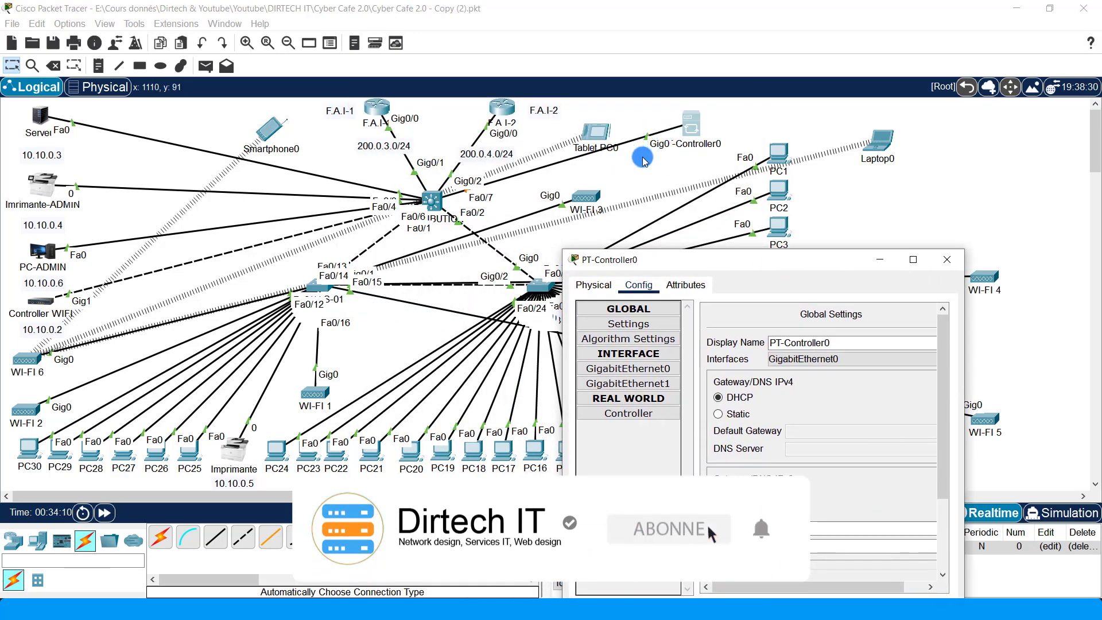
click(660, 368)
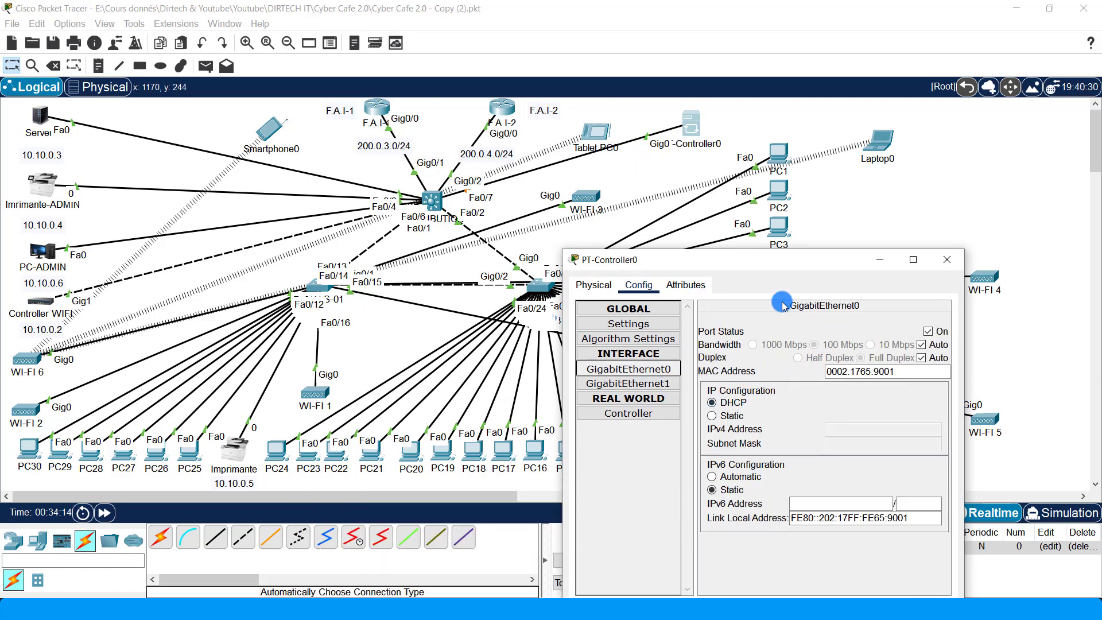
drag(768, 262, 244, 163)
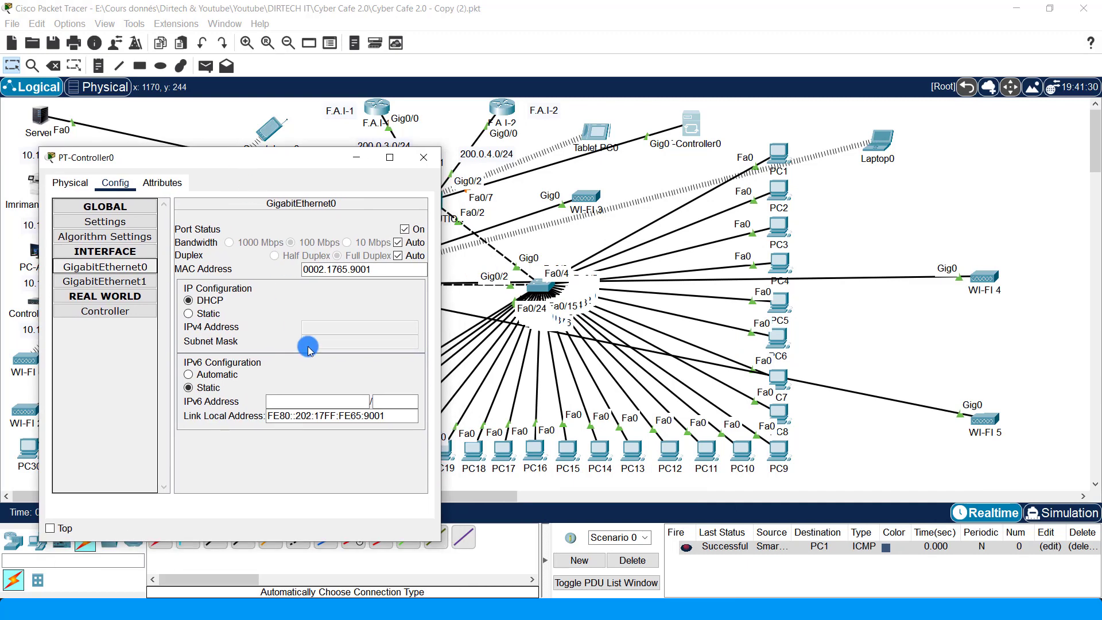
drag(444, 347, 563, 346)
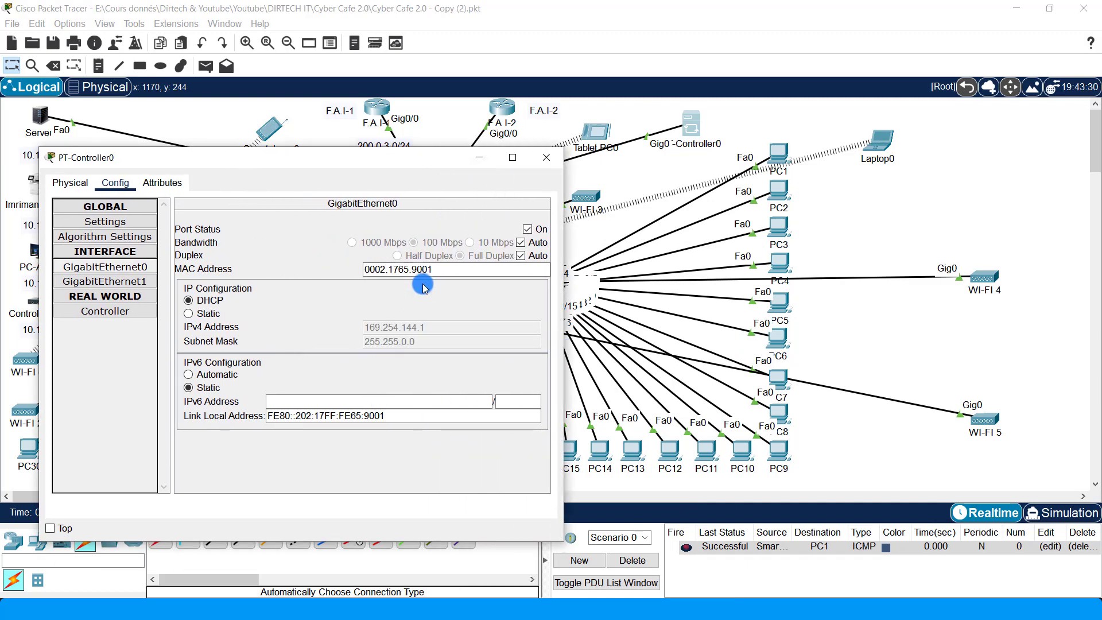
click(469, 161)
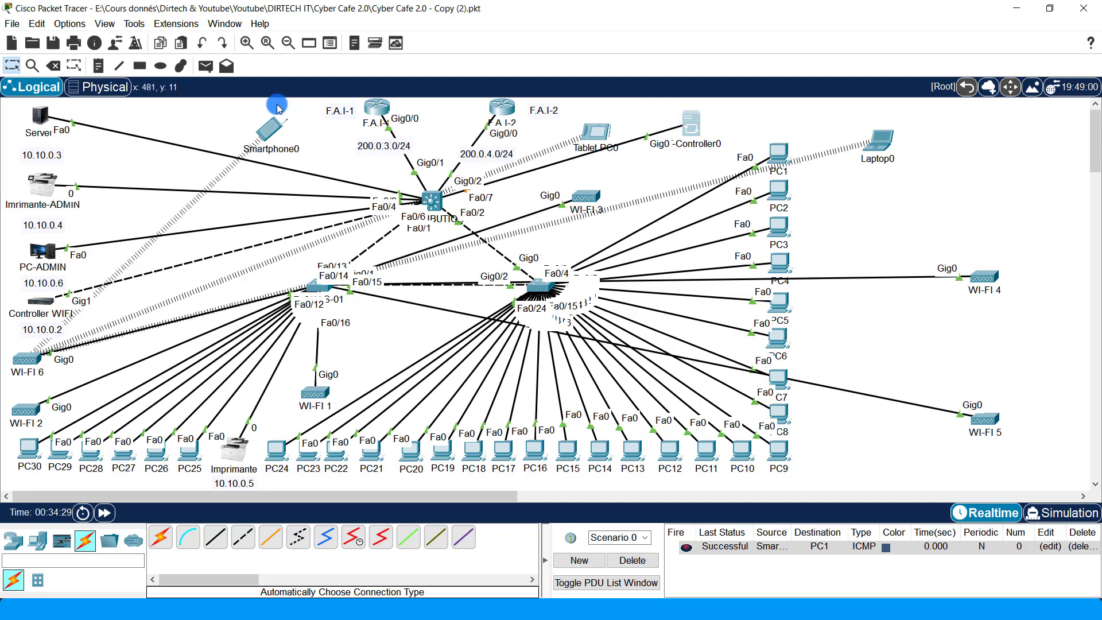
Check the external network access options in the miscellaneous preferences, including external access for the Network Controller REST API
click(37, 24)
click(67, 24)
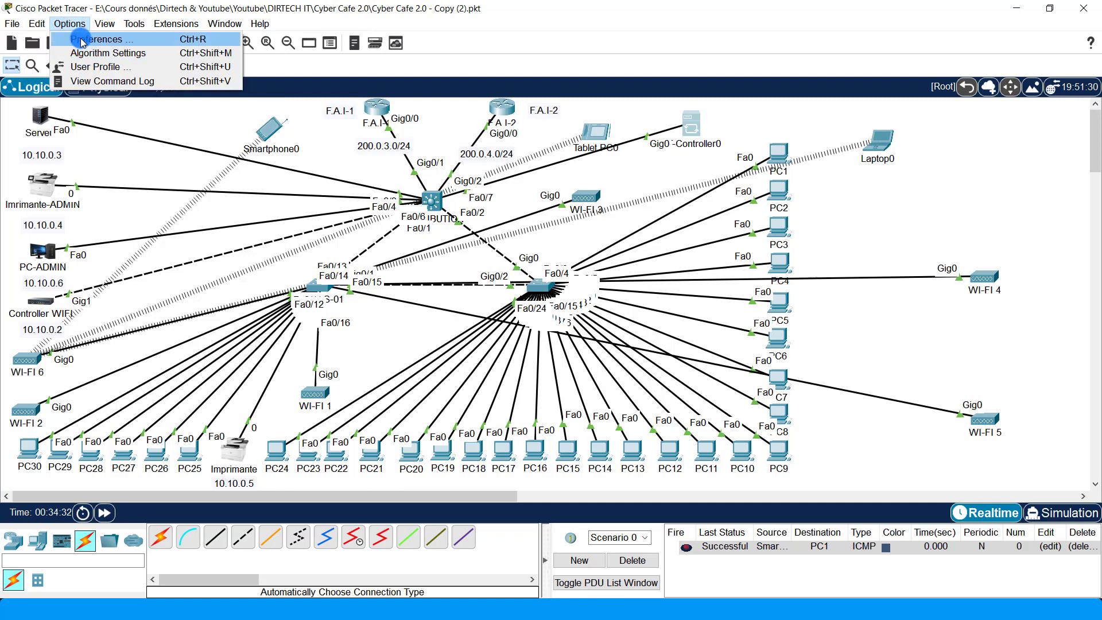
click(80, 39)
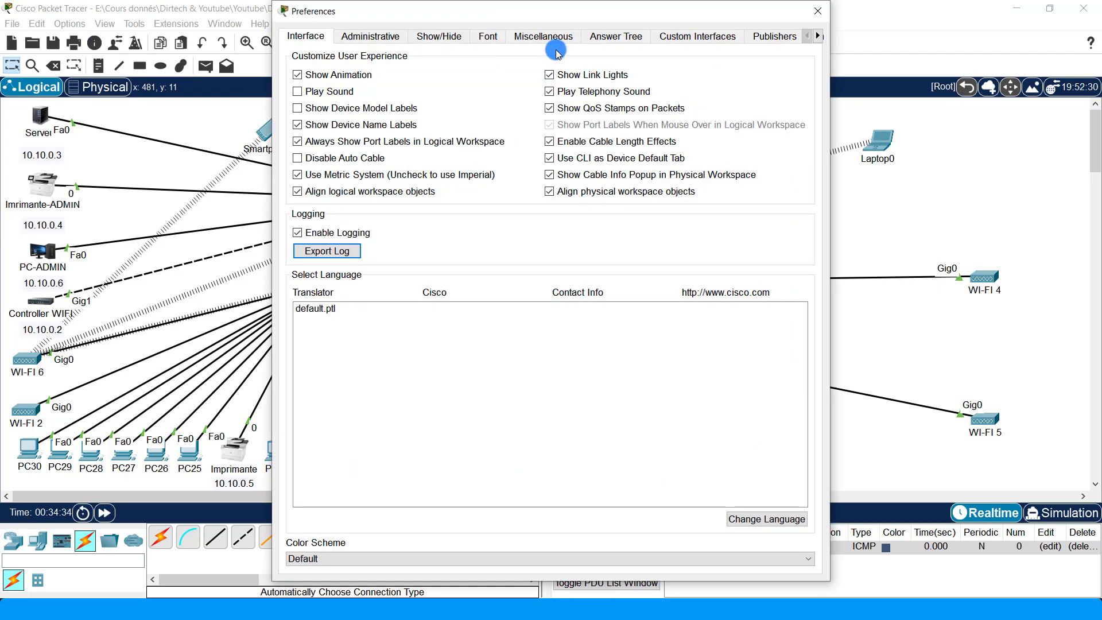
click(543, 36)
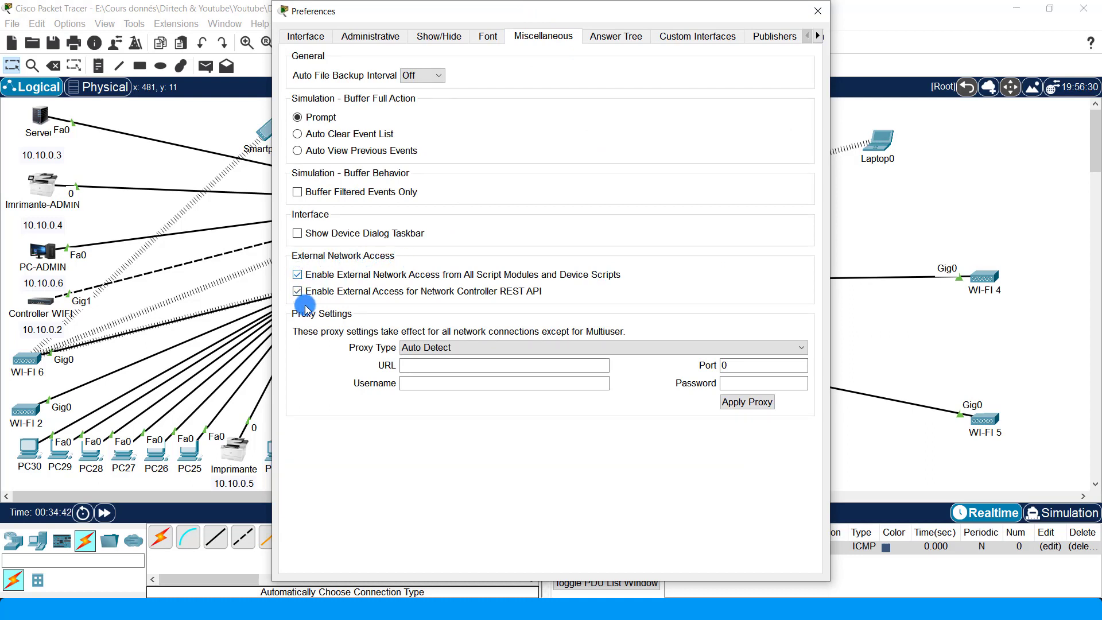
click(815, 12)
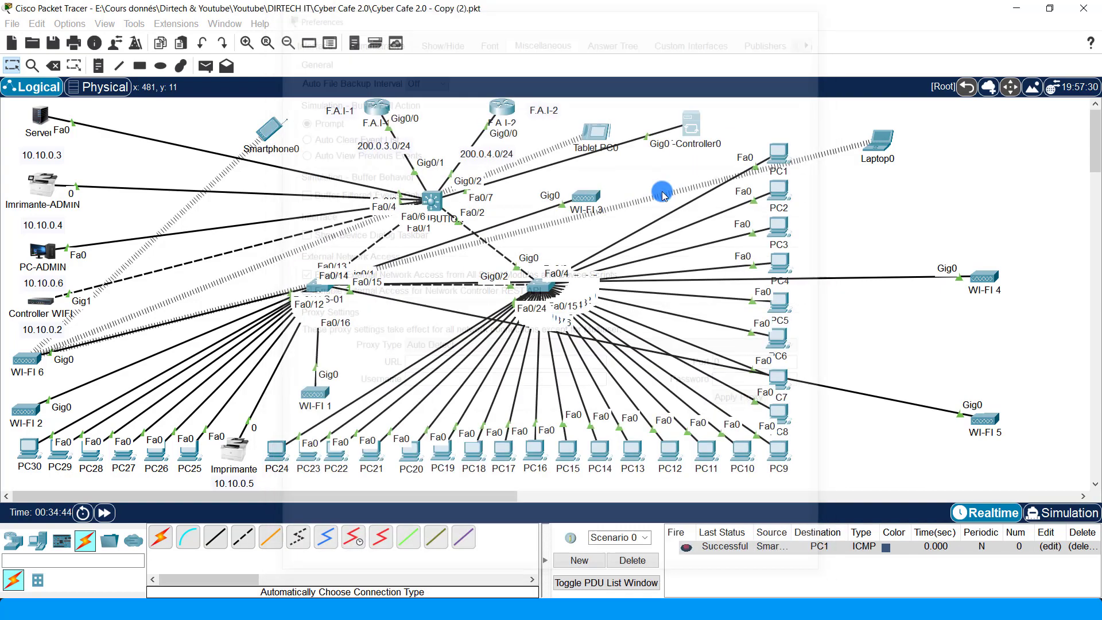
Enable real-world access on the network controller, keeping HTTP port 58000
click(684, 127)
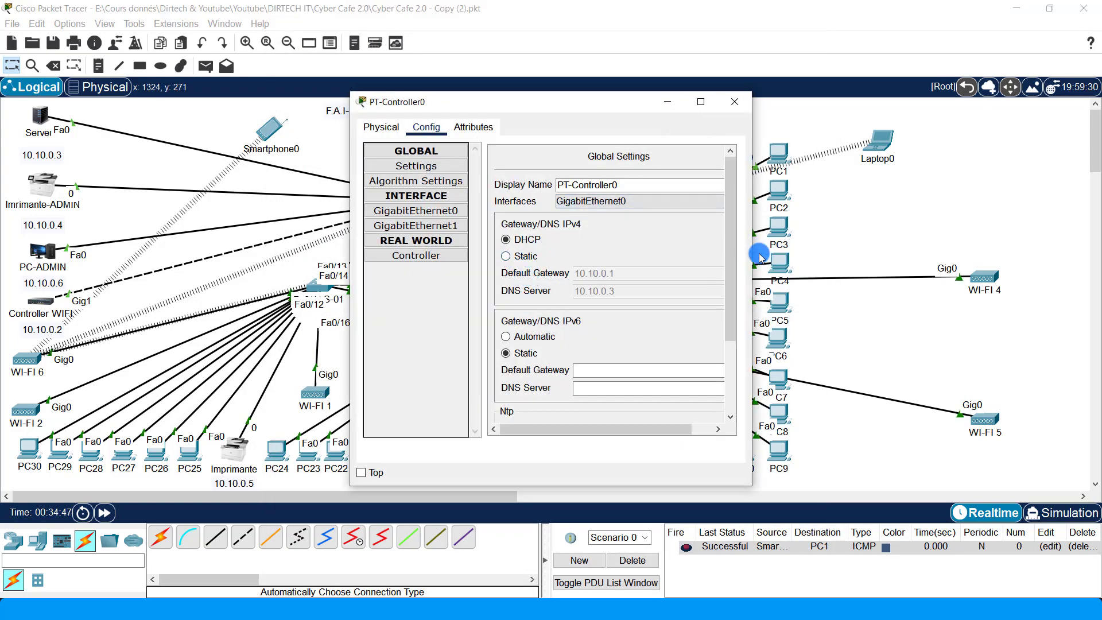
drag(757, 247, 897, 244)
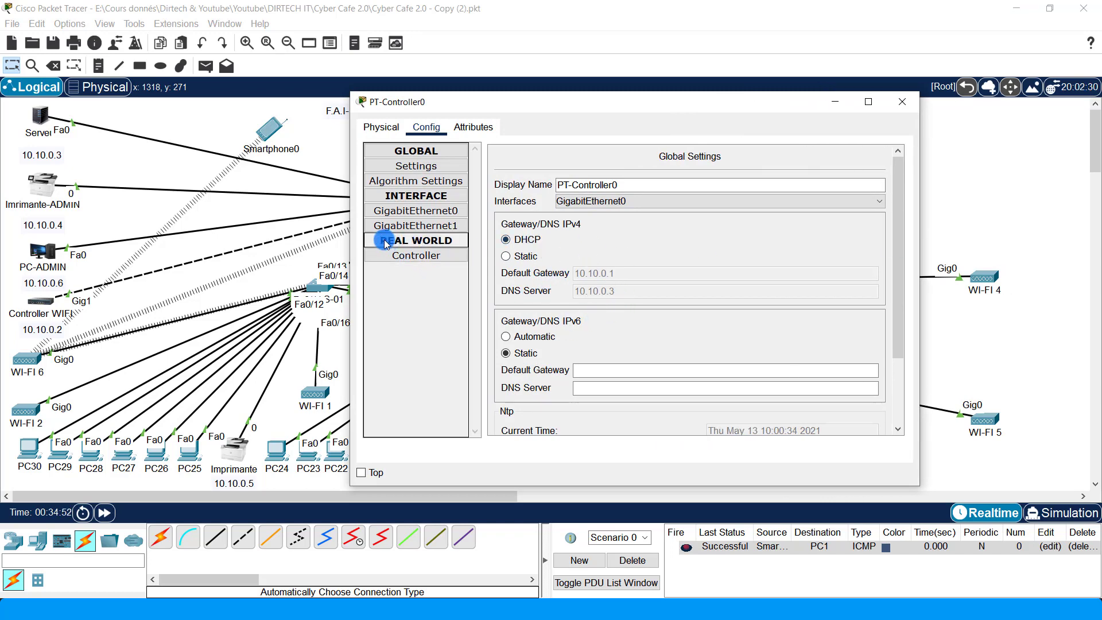
click(423, 255)
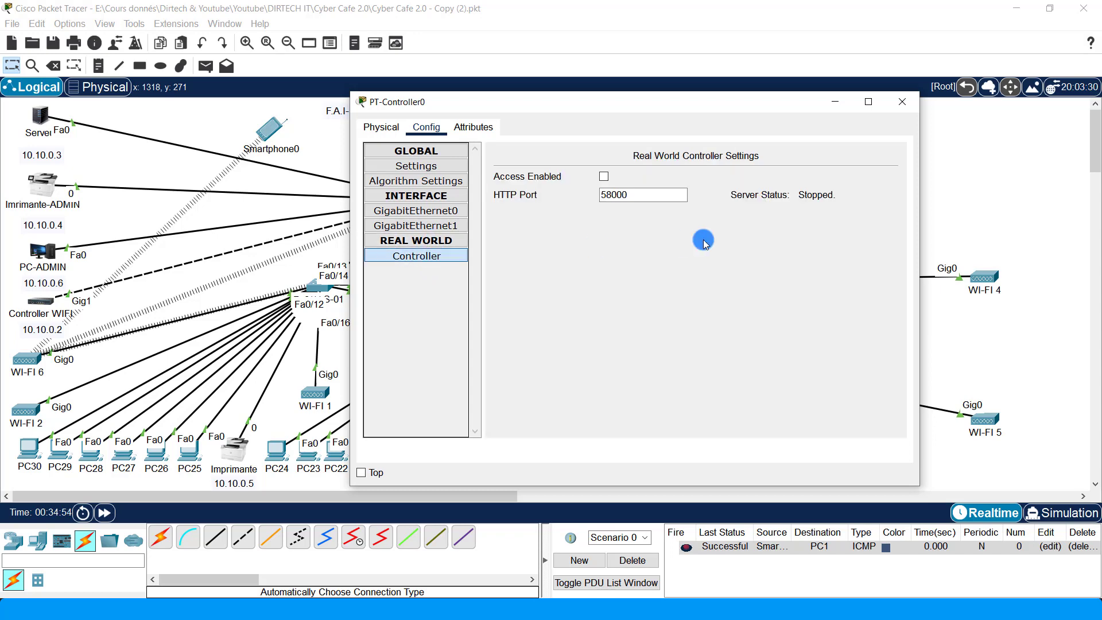
drag(922, 232, 973, 232)
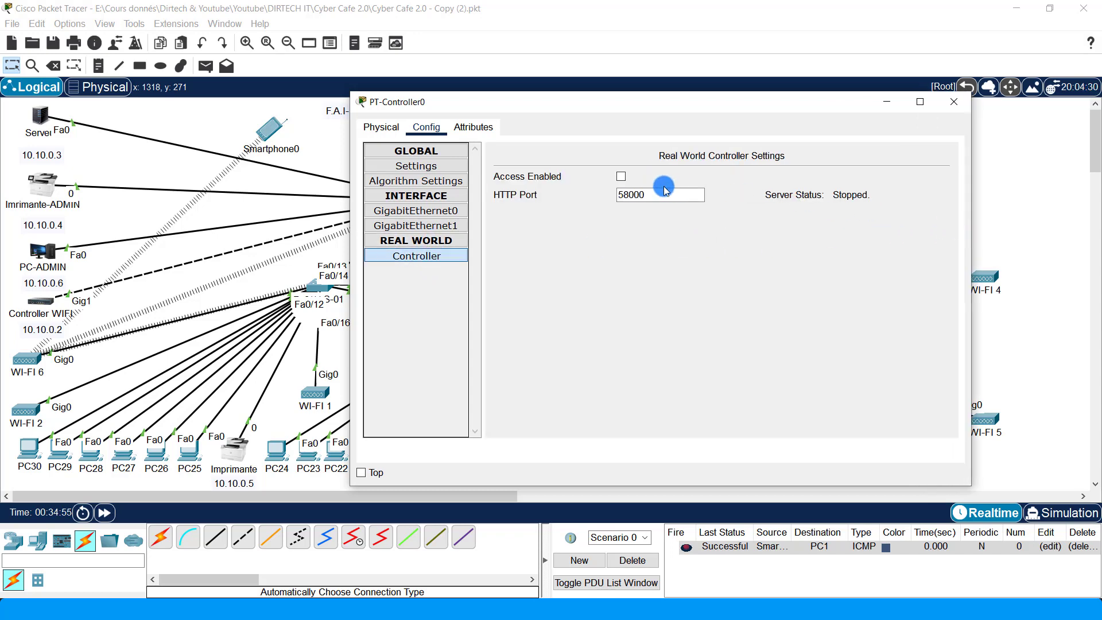
click(622, 176)
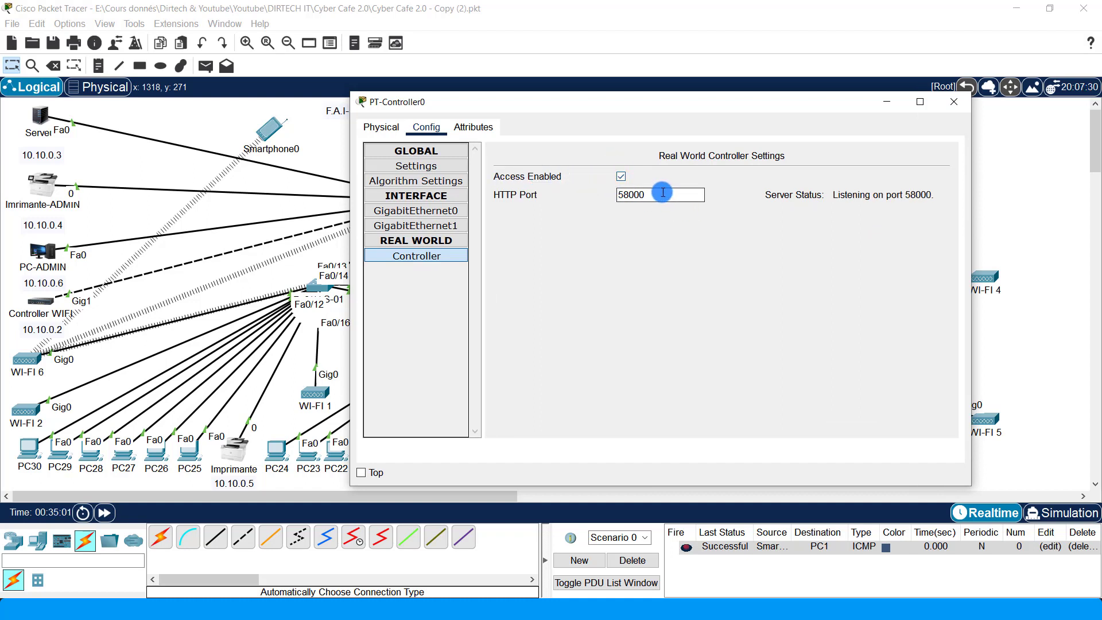
drag(659, 195, 614, 196)
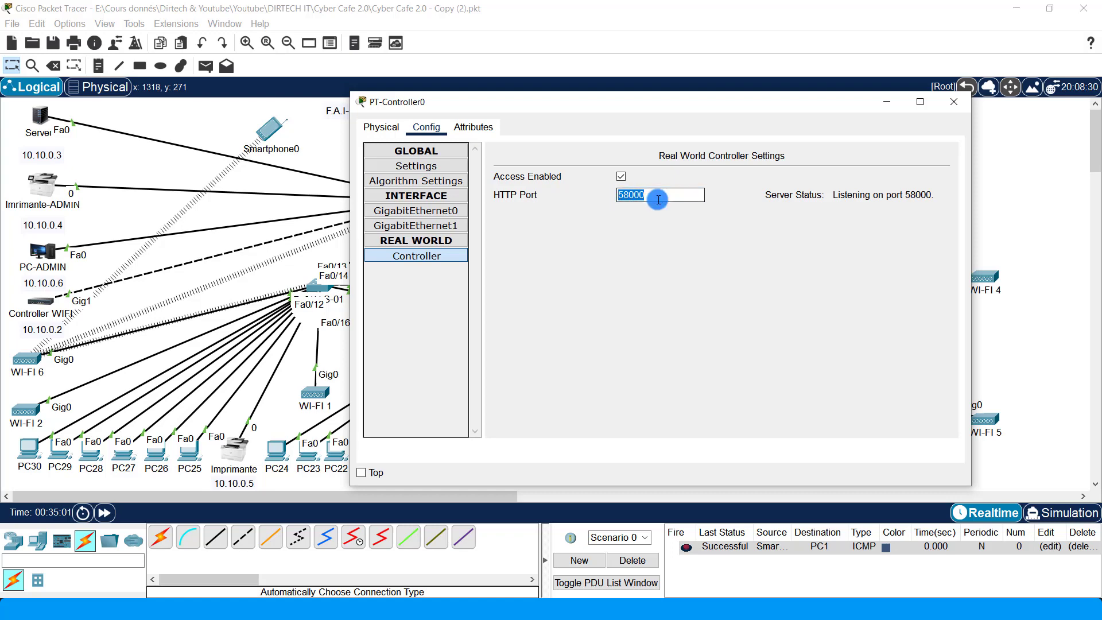
Switch to the Edge browser and open localhost:58000 in the new tab
click(140, 608)
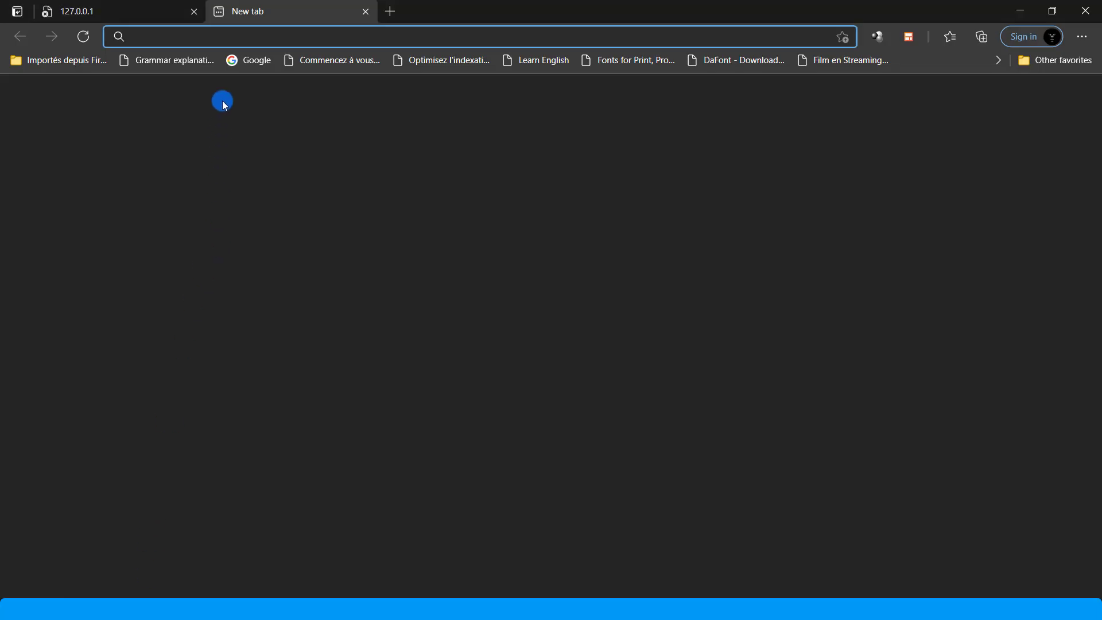
text(local)
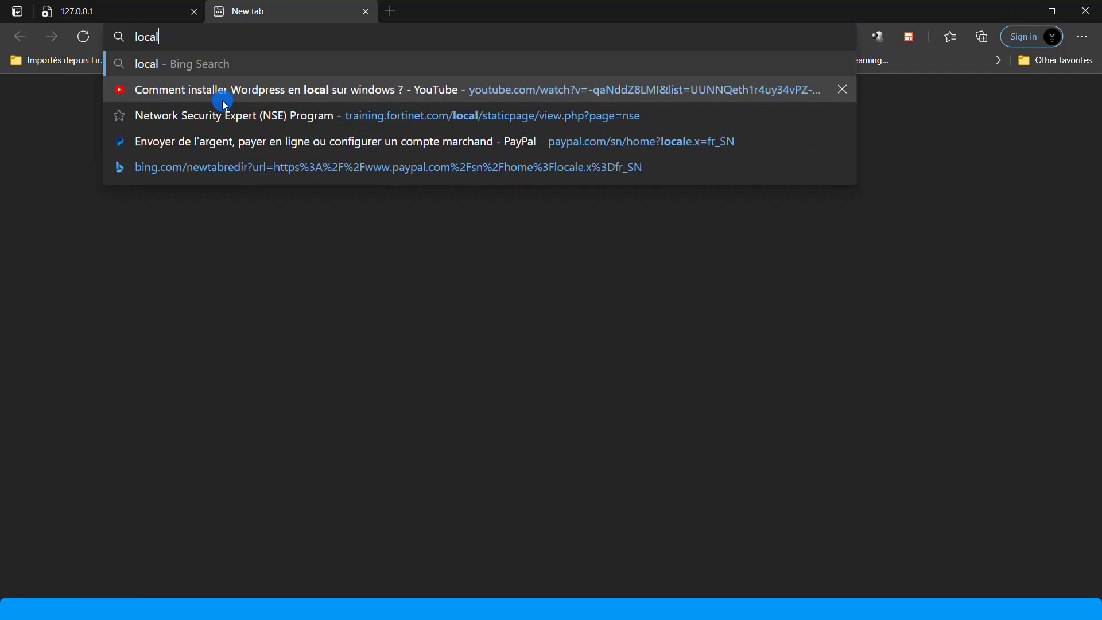
text(host:)
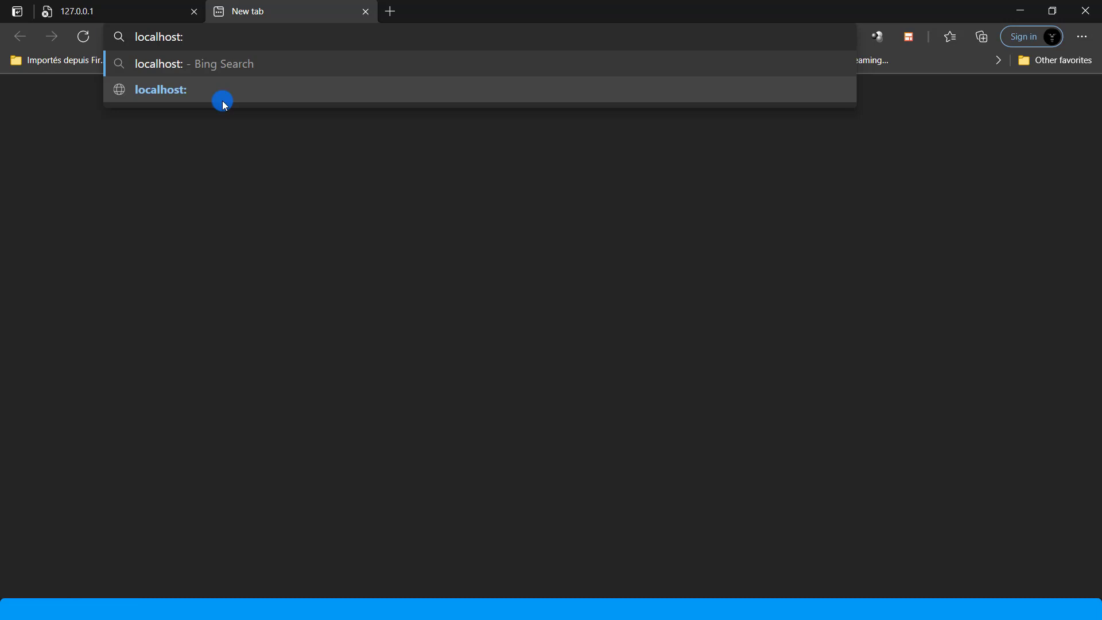
text(58000)
key(Return)
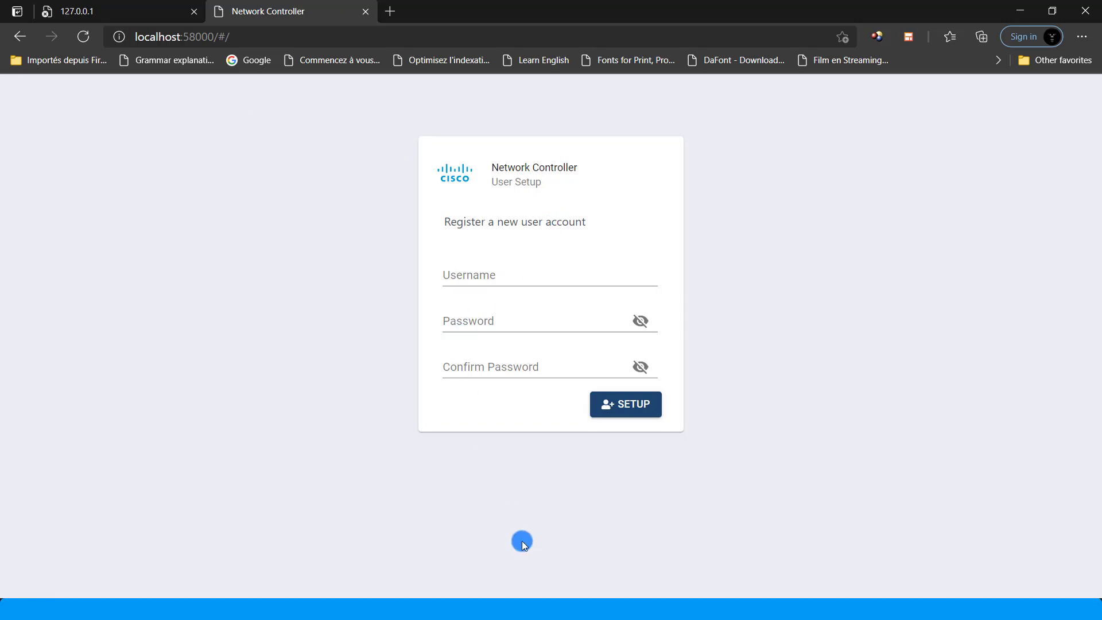
Register a Network Controller user account with username dirtech and the account password entered twice, and decline saving the password in the browser
click(451, 276)
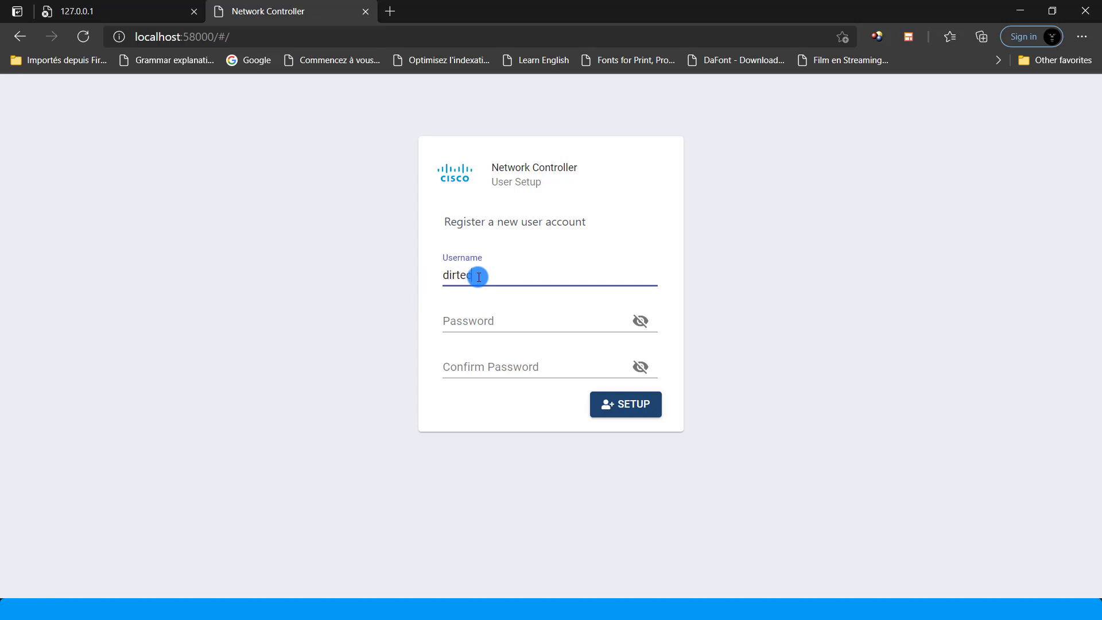
text(dirtech)
drag(499, 278, 388, 276)
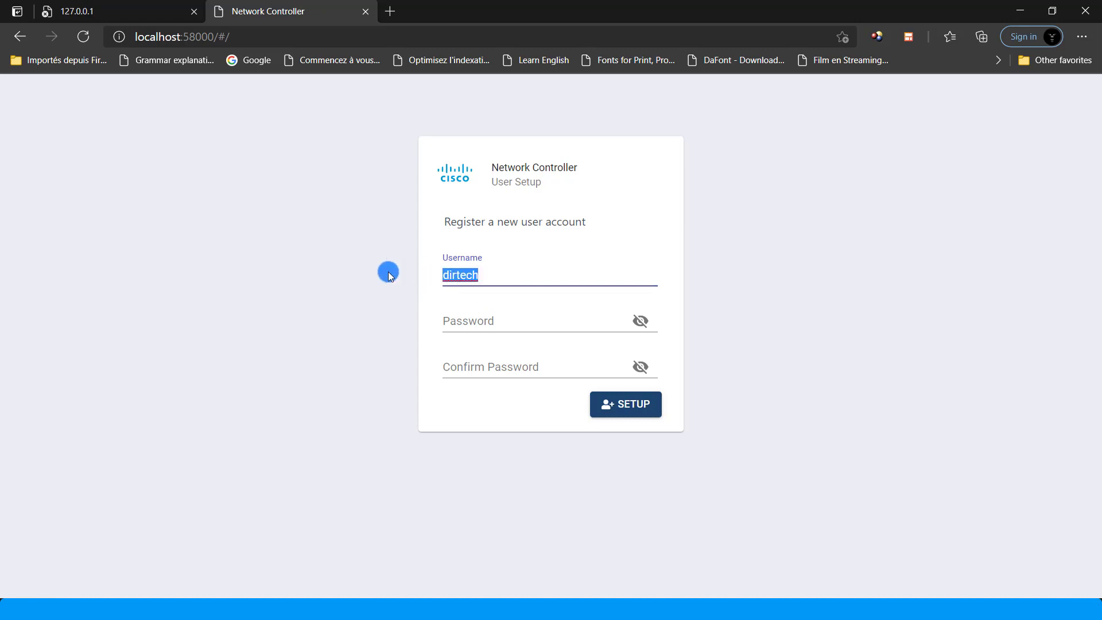
click(460, 319)
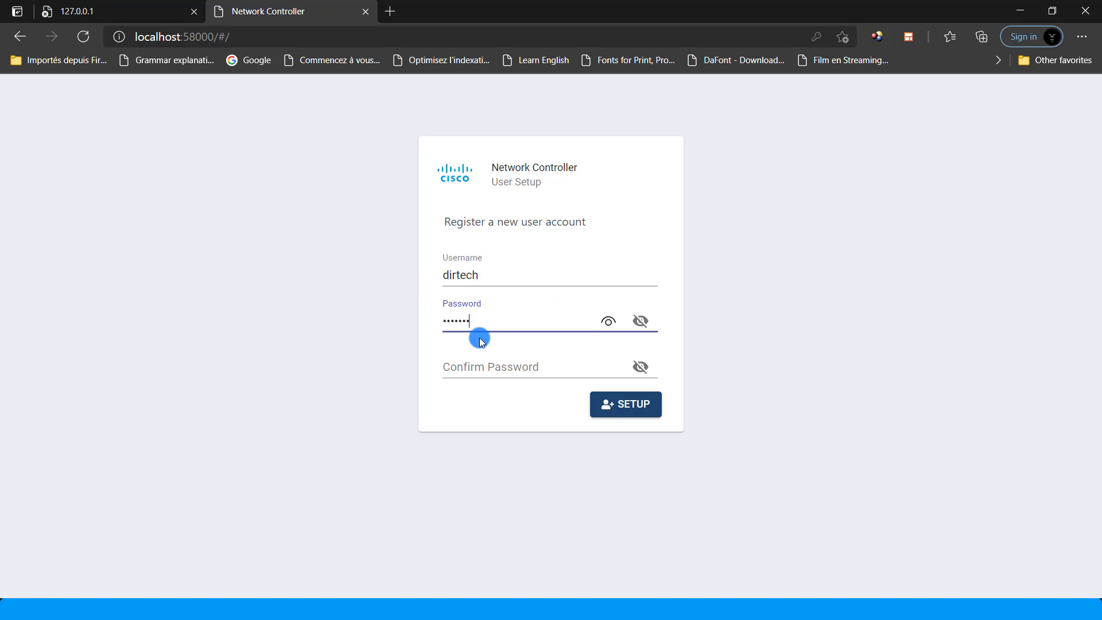
click(490, 361)
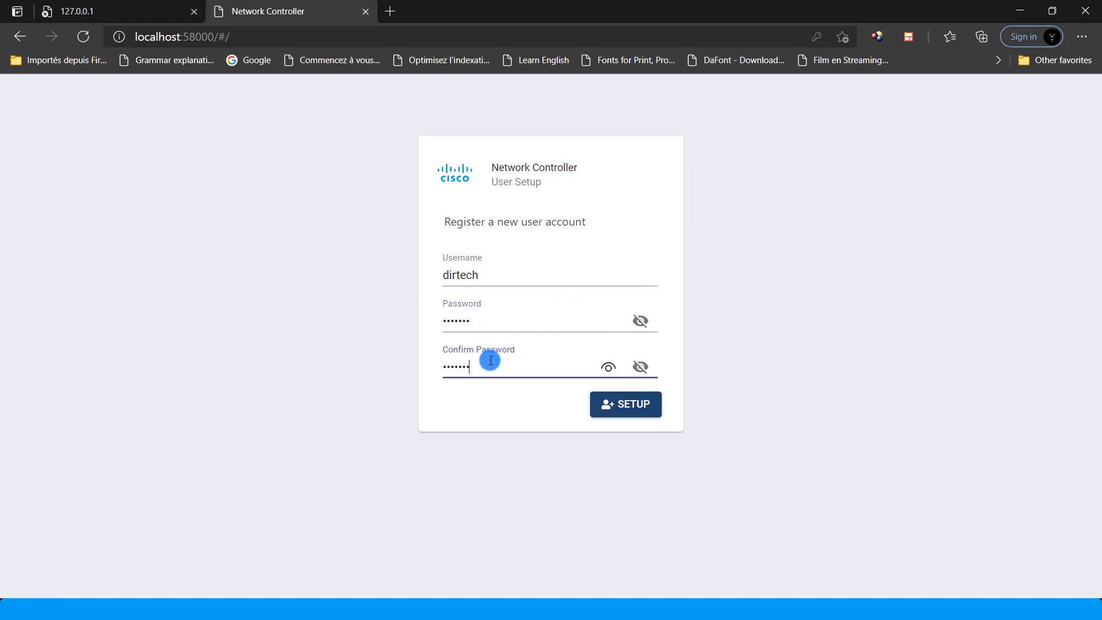
click(622, 408)
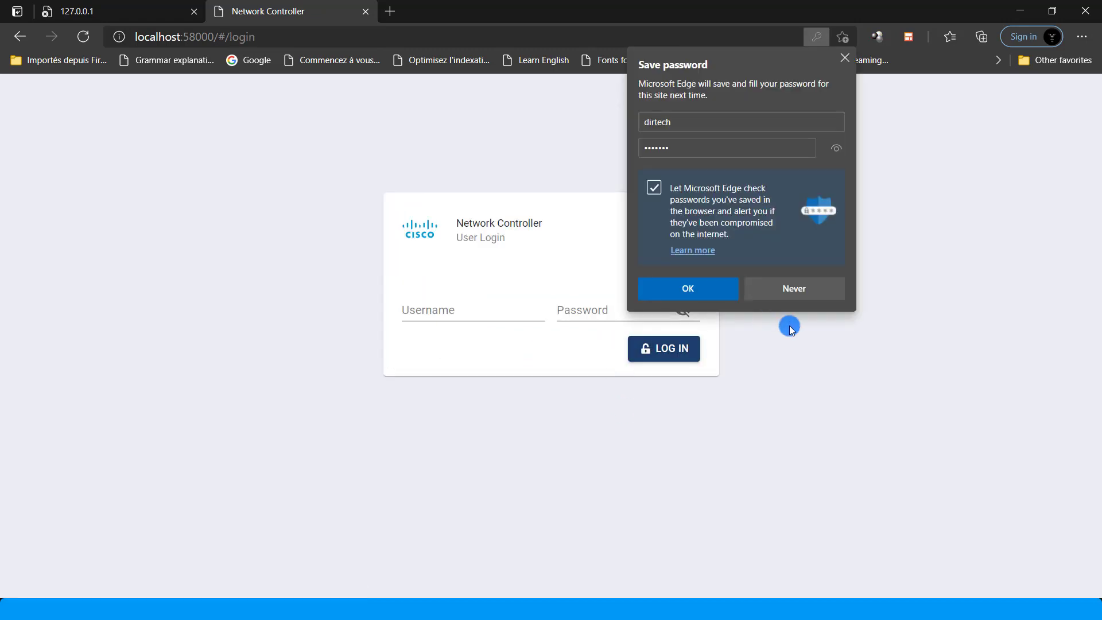
click(794, 289)
Log in to the Network Controller as dirtech with the account password, and dismiss the browser's offer to save it
click(475, 310)
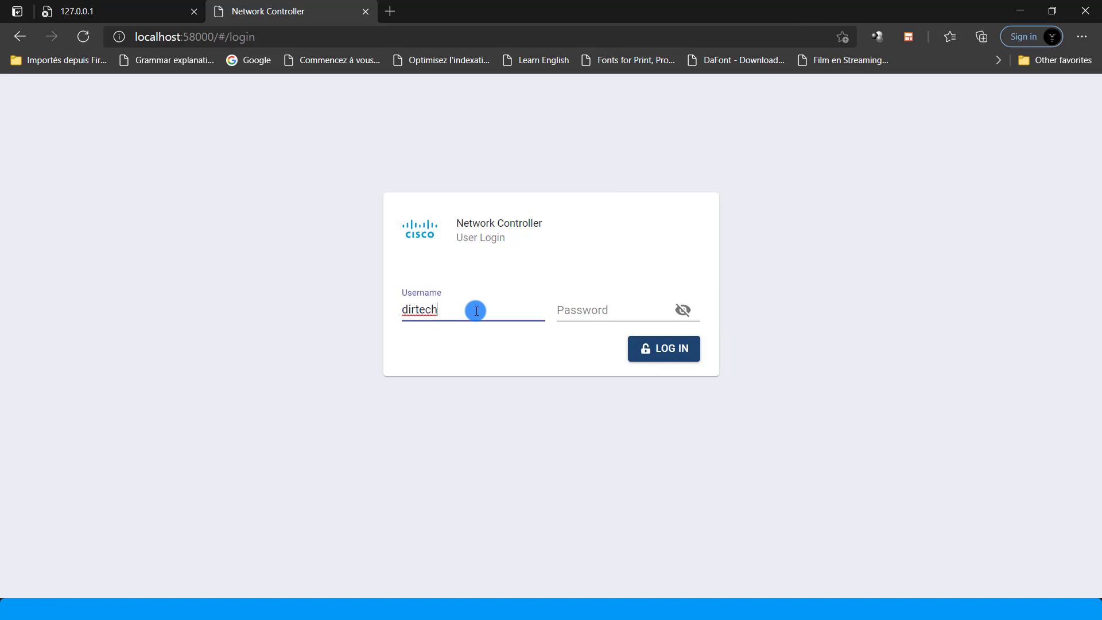
click(580, 310)
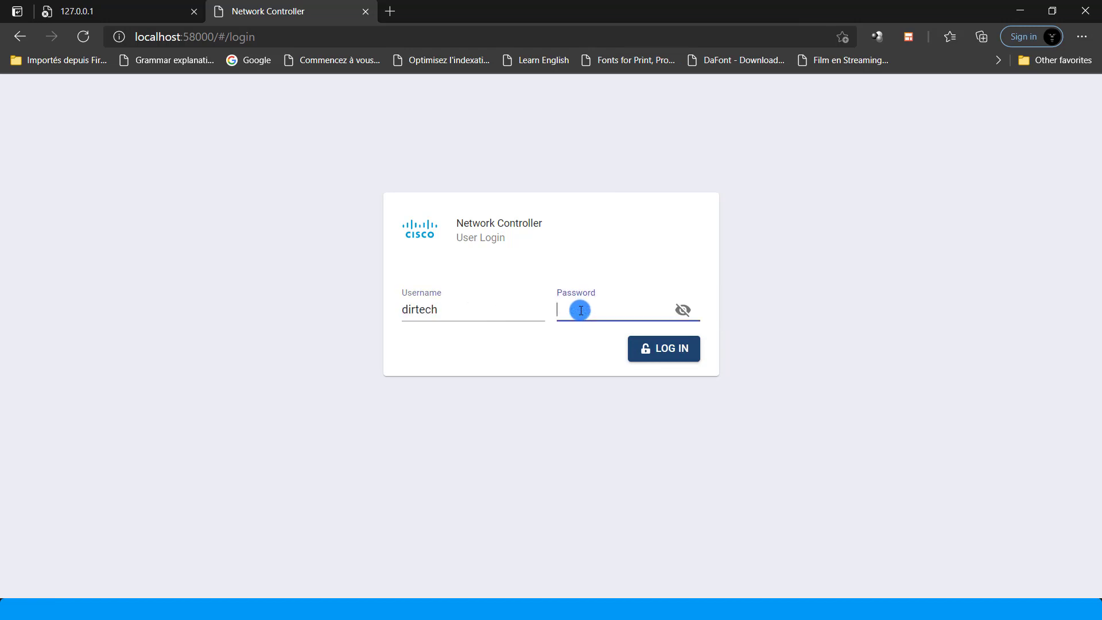
click(672, 348)
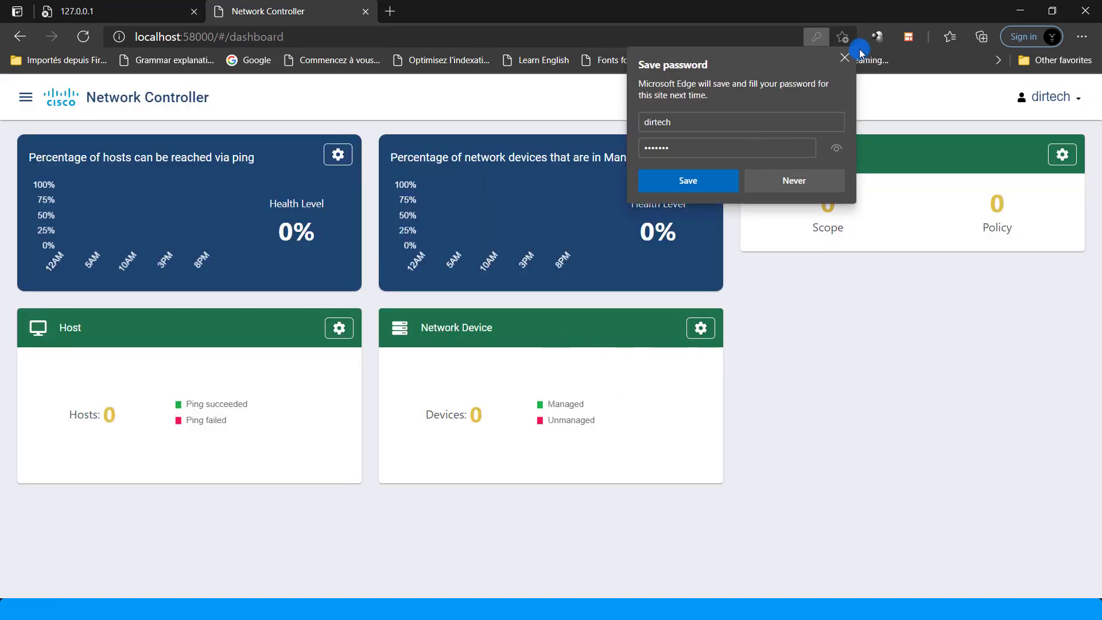
click(841, 59)
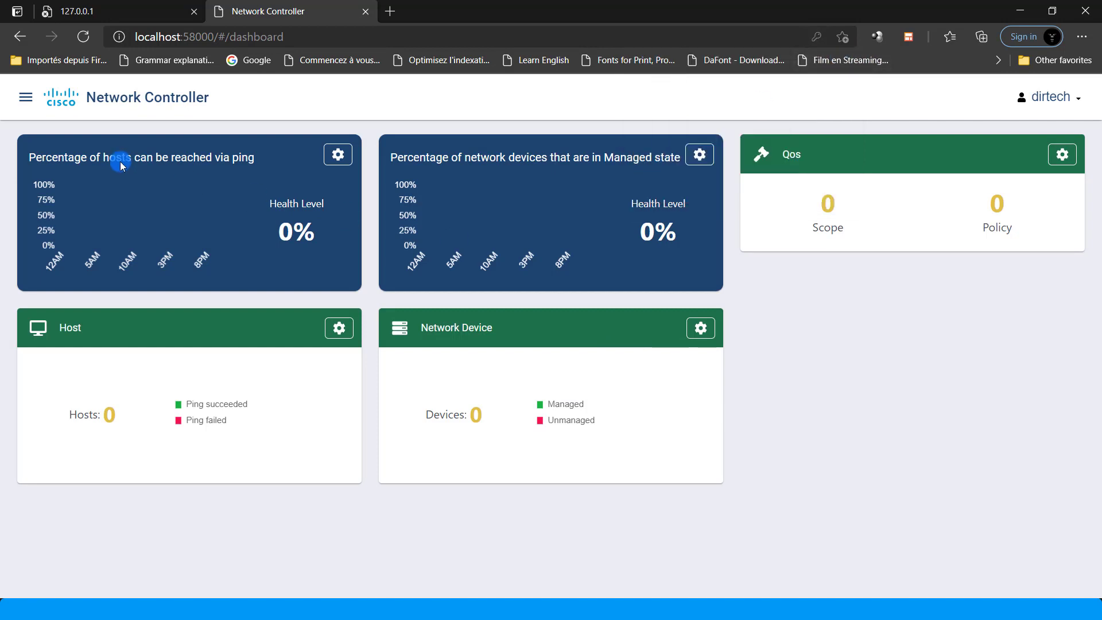
Look over the network device and discovery pages under Provisioning, including the new discovery form, without adding a discovery
click(29, 103)
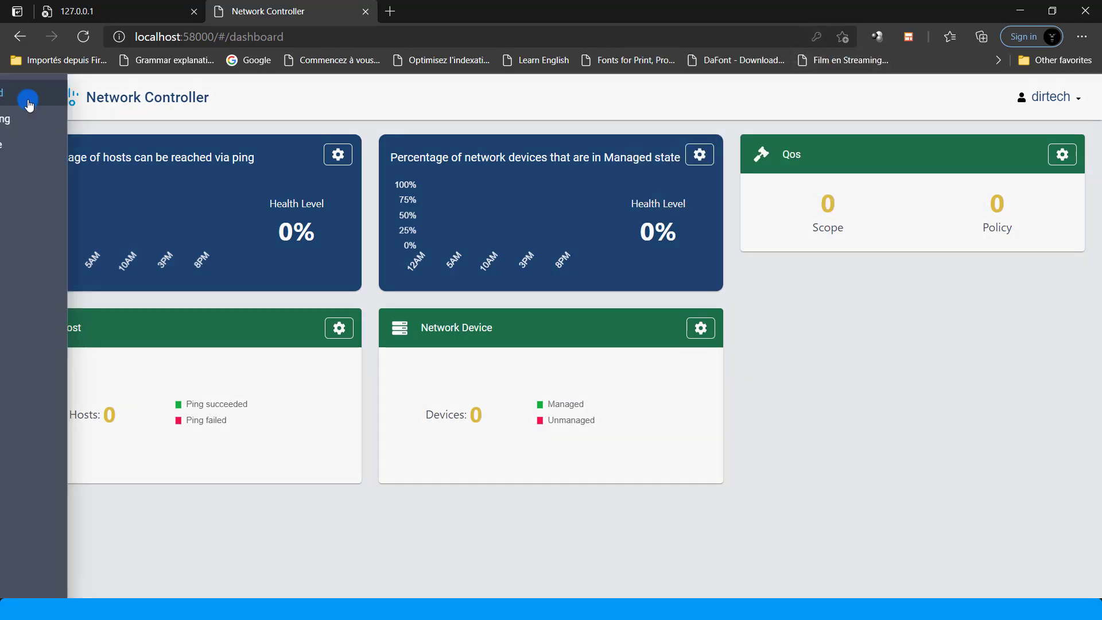
click(95, 118)
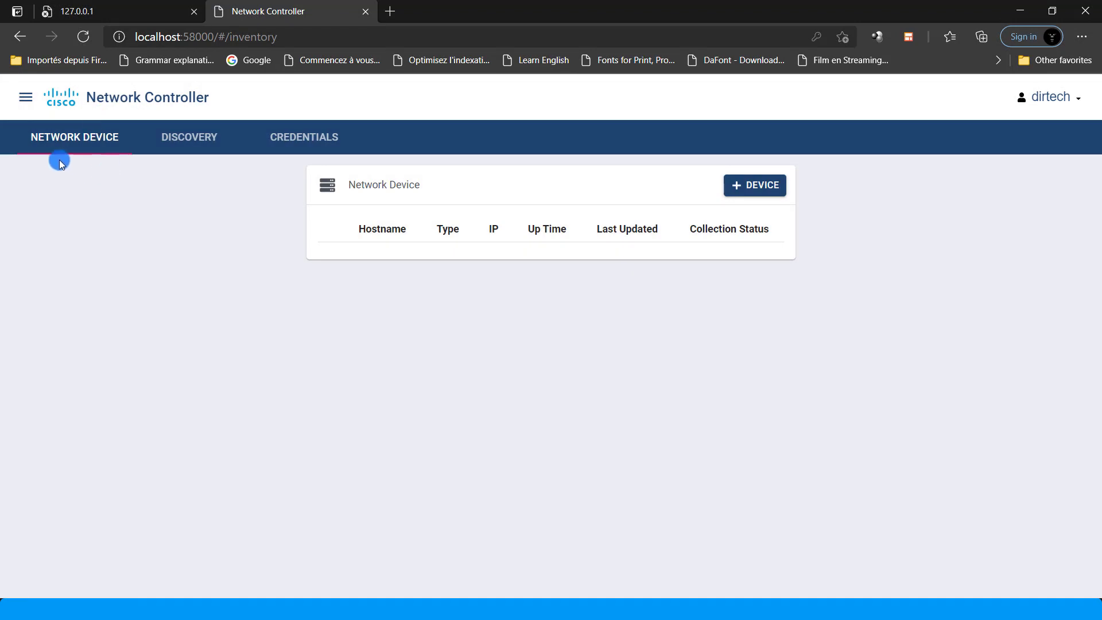
click(195, 145)
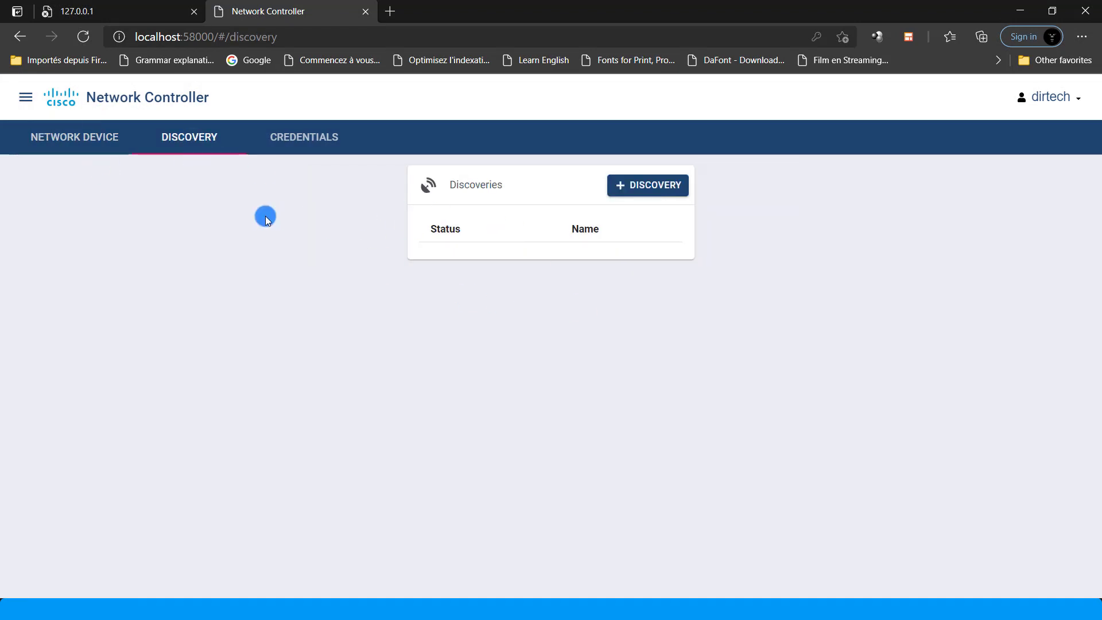
click(27, 97)
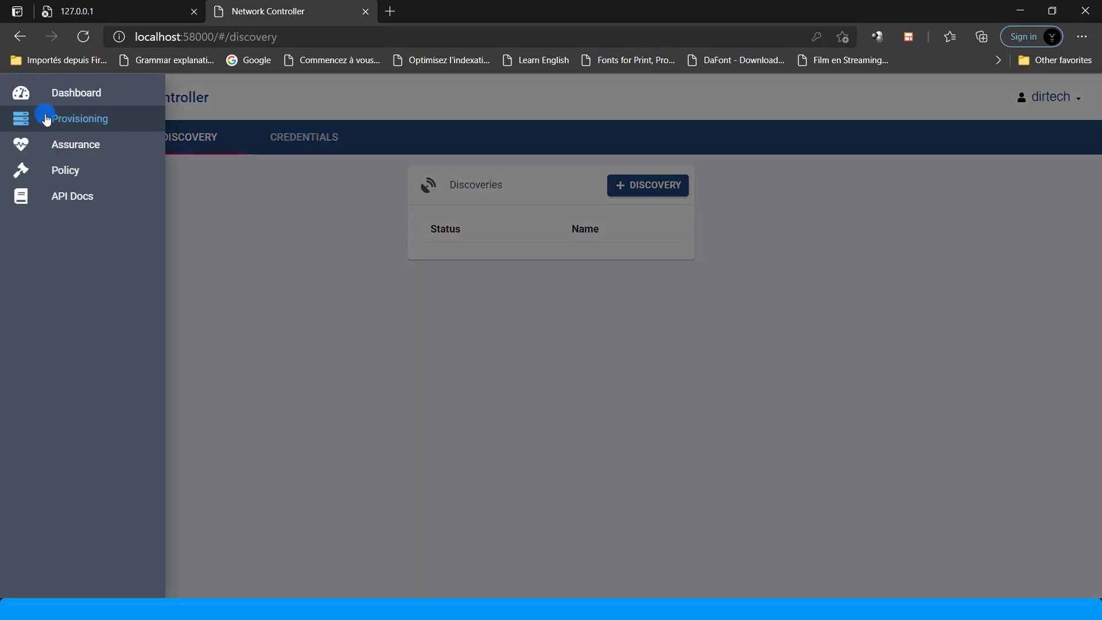
click(80, 120)
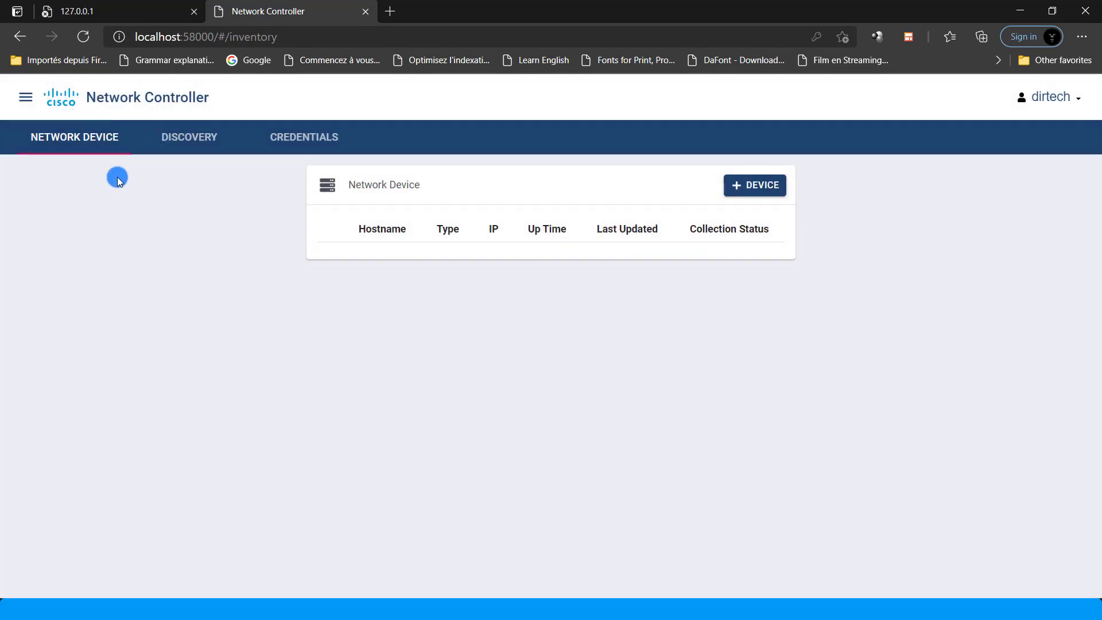
click(196, 140)
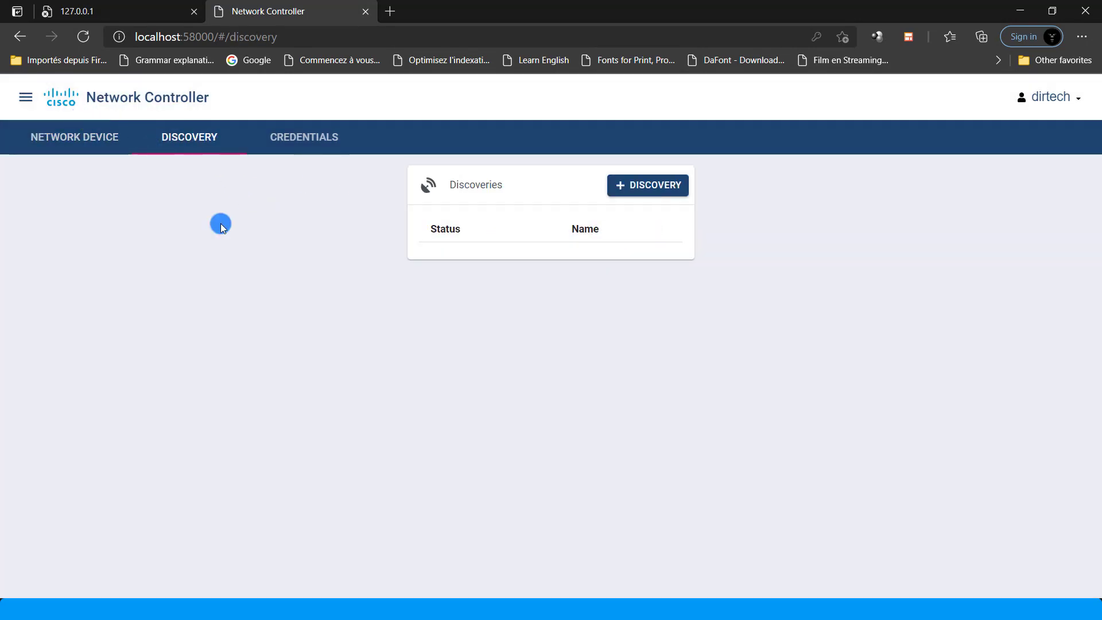
click(670, 184)
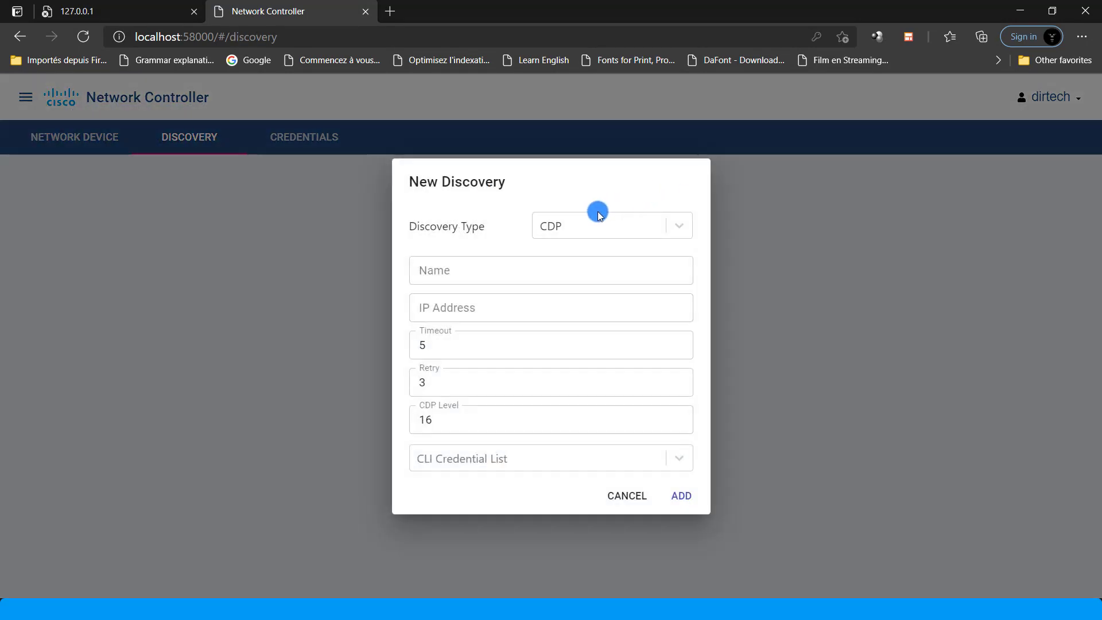
click(626, 496)
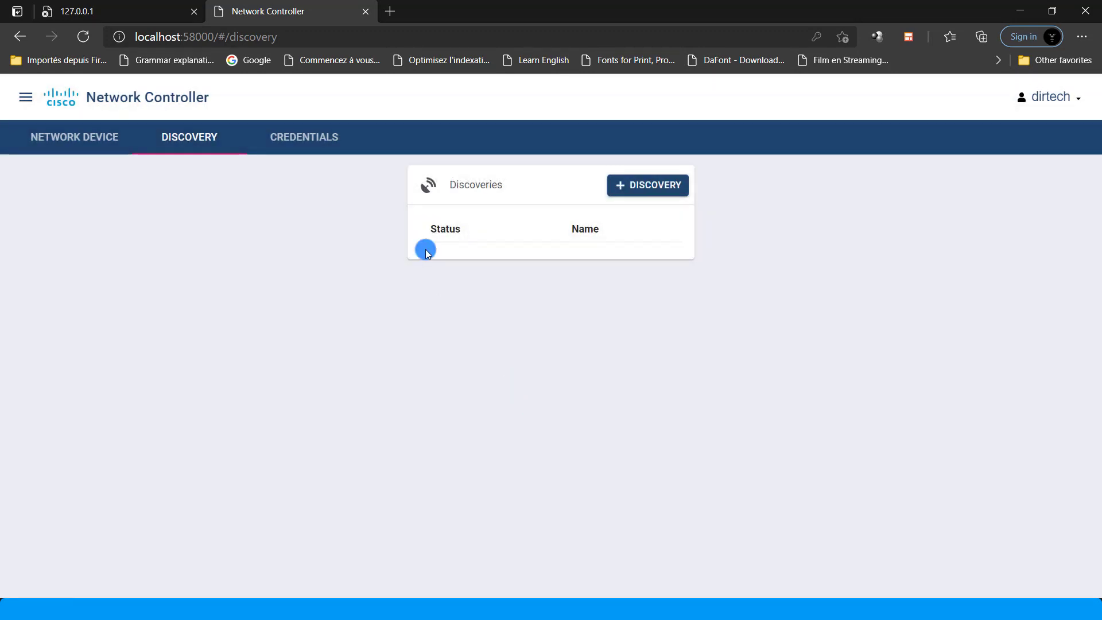
Add a CLI credential with username dirtech, entering the account password and the enable password, and leave the description blank
click(305, 133)
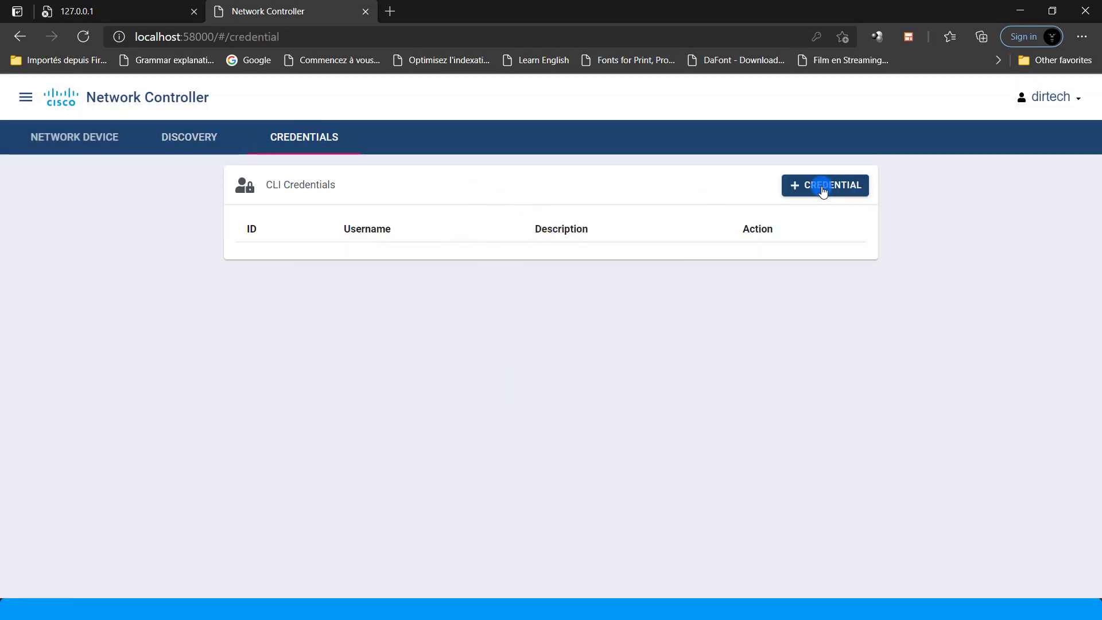
click(857, 194)
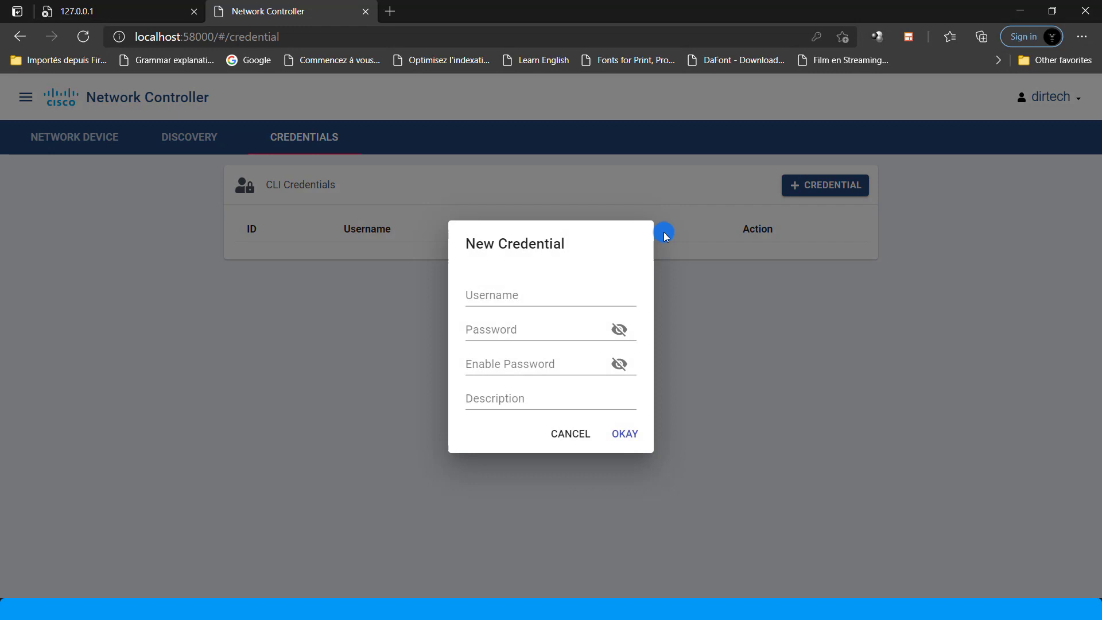
click(531, 290)
text(dirtech)
click(521, 328)
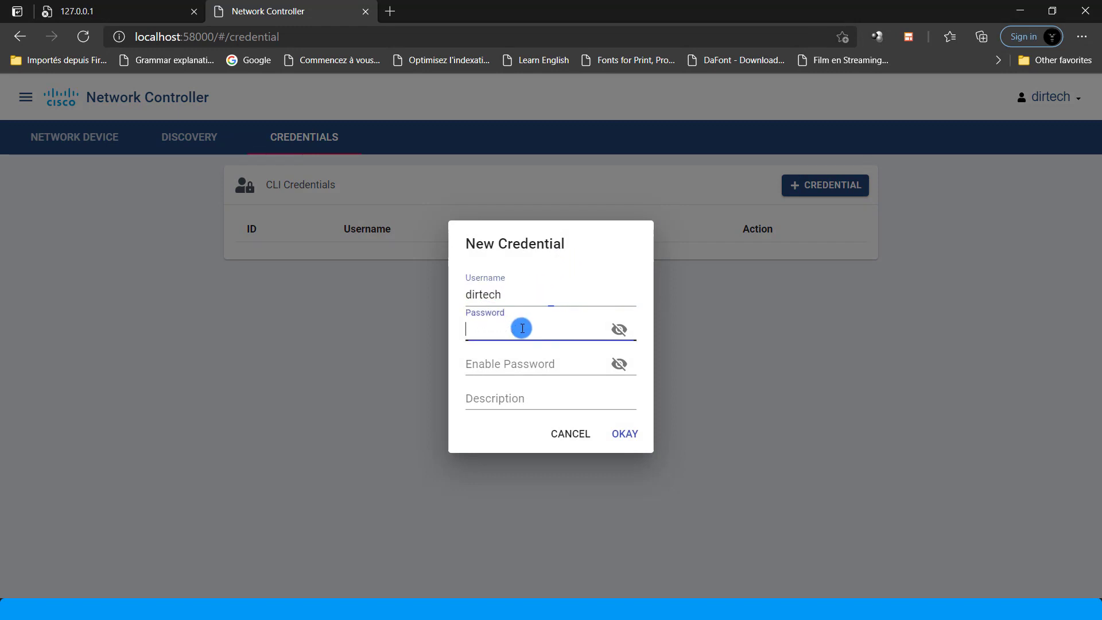
click(512, 372)
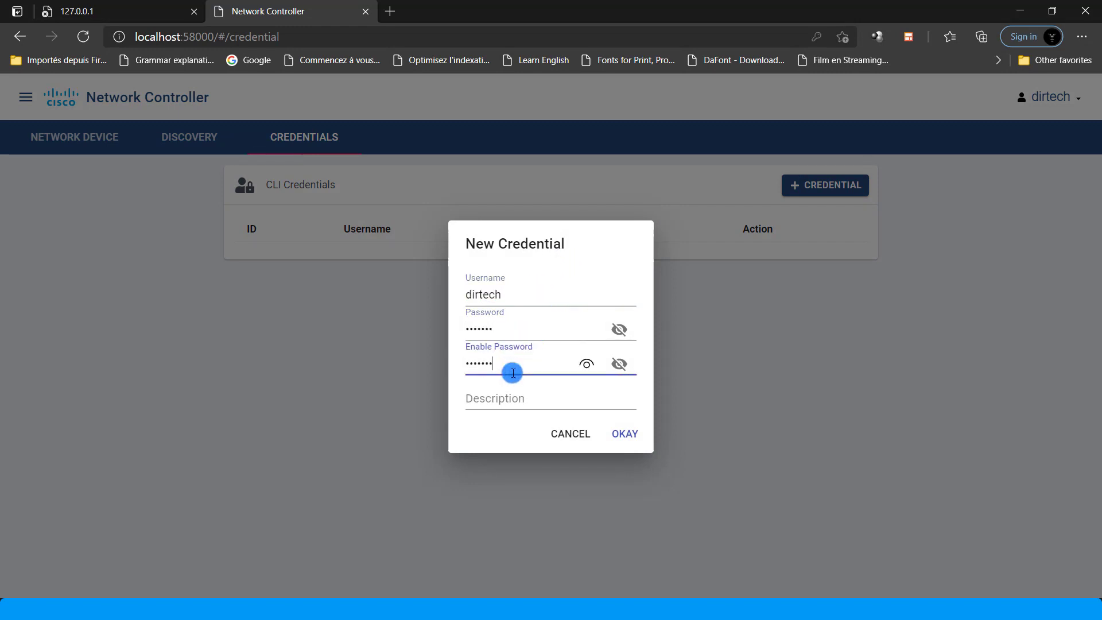
click(623, 435)
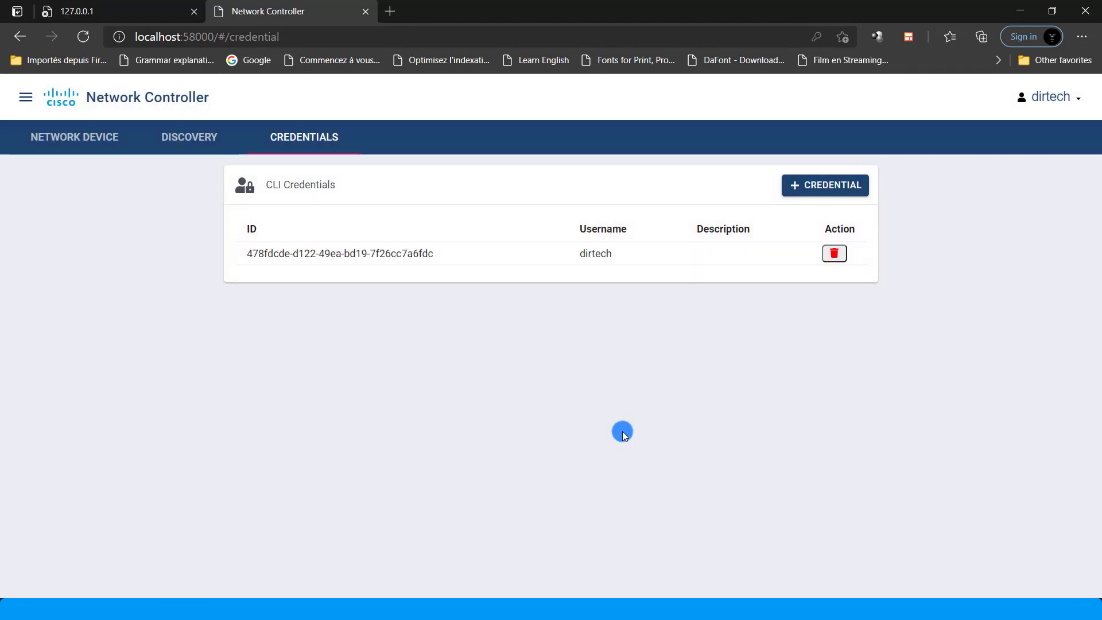
Start a new CDP discovery, naming it CYBERCAFE and setting its IP address to 10.10.0.1
click(196, 136)
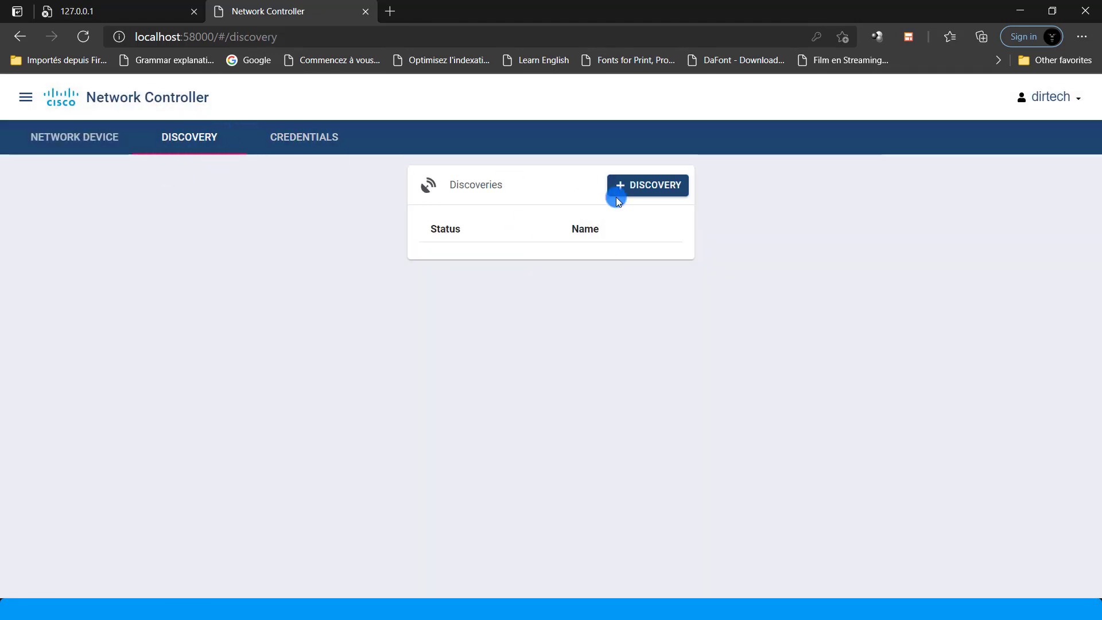
click(654, 185)
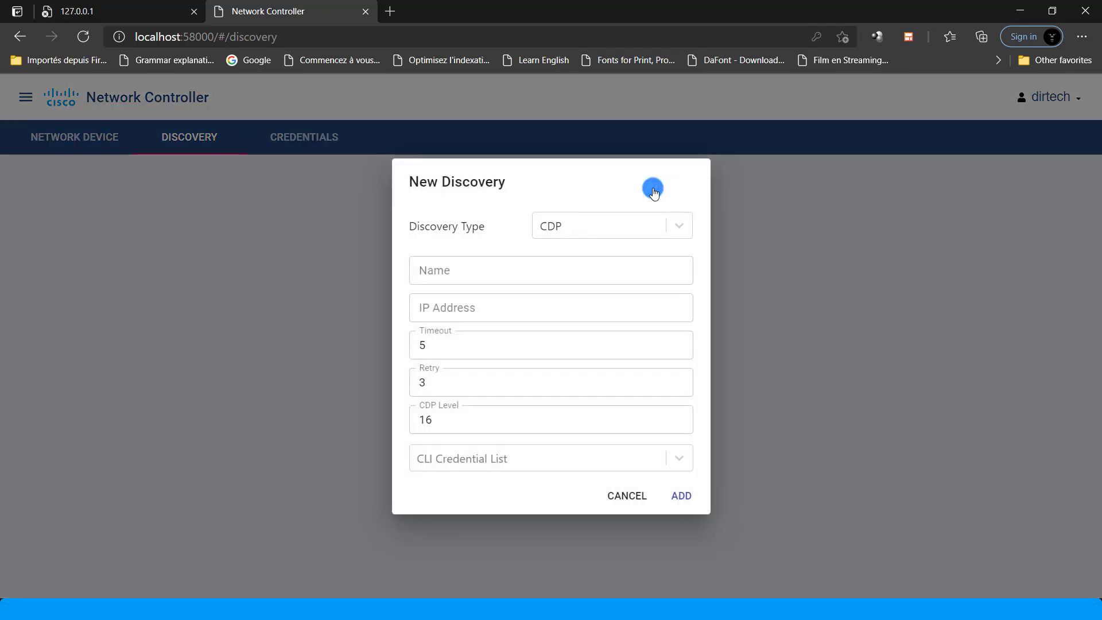
click(531, 266)
text(CYBERCAFE)
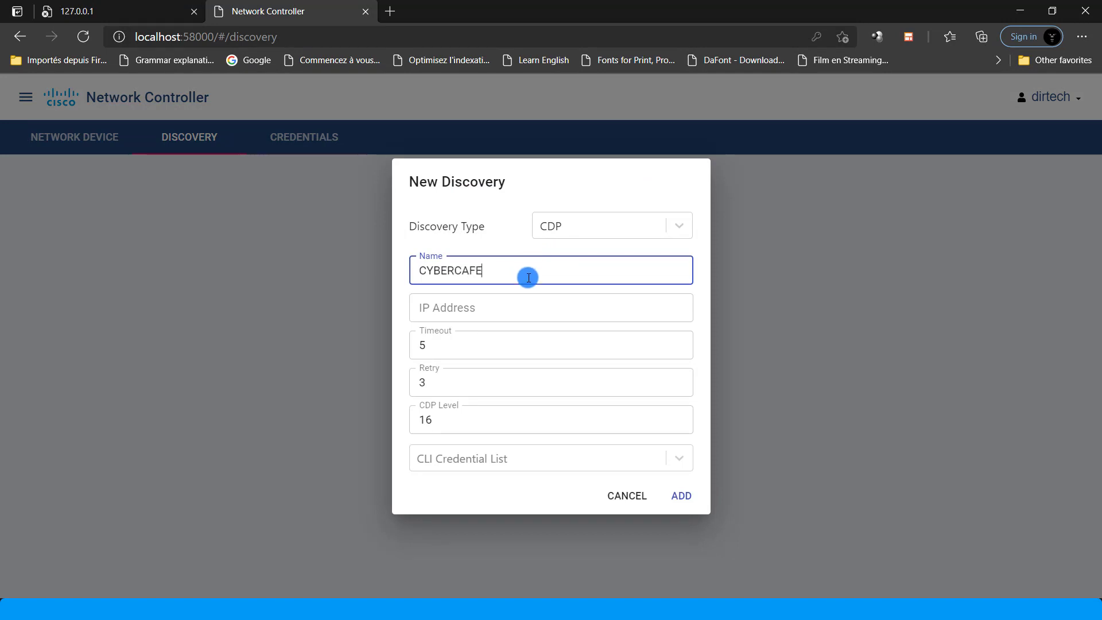
click(507, 310)
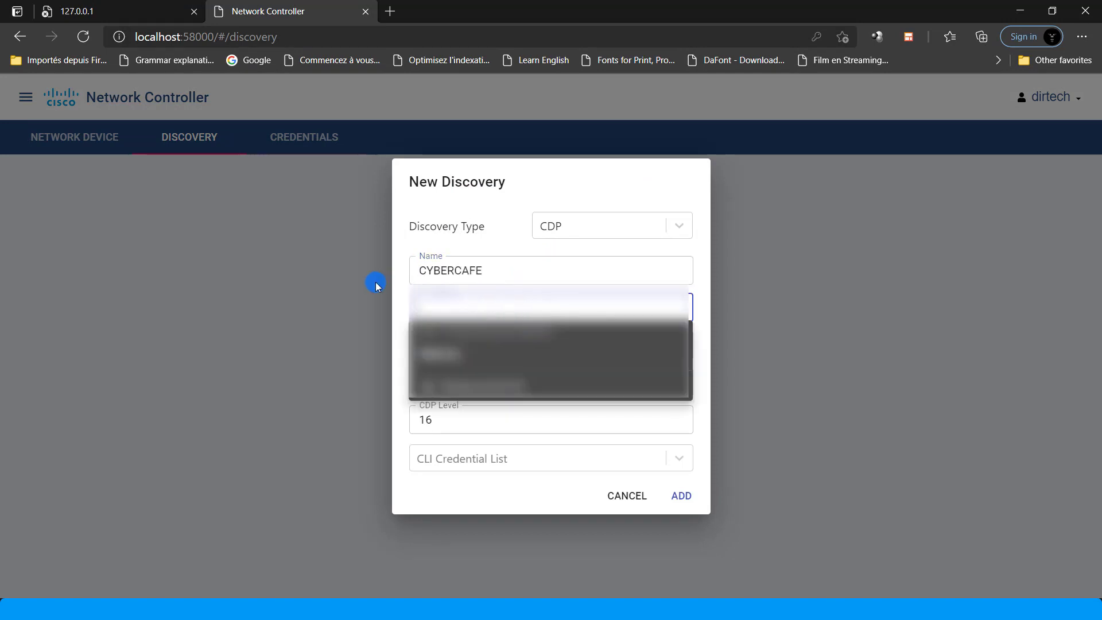
click(376, 284)
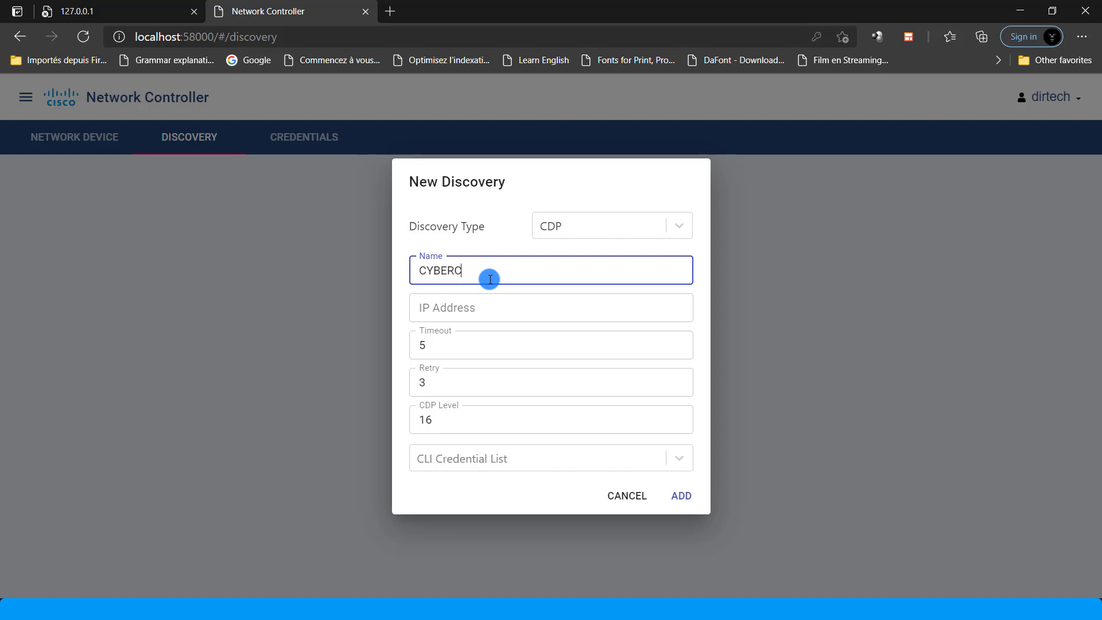
click(465, 309)
text(10)
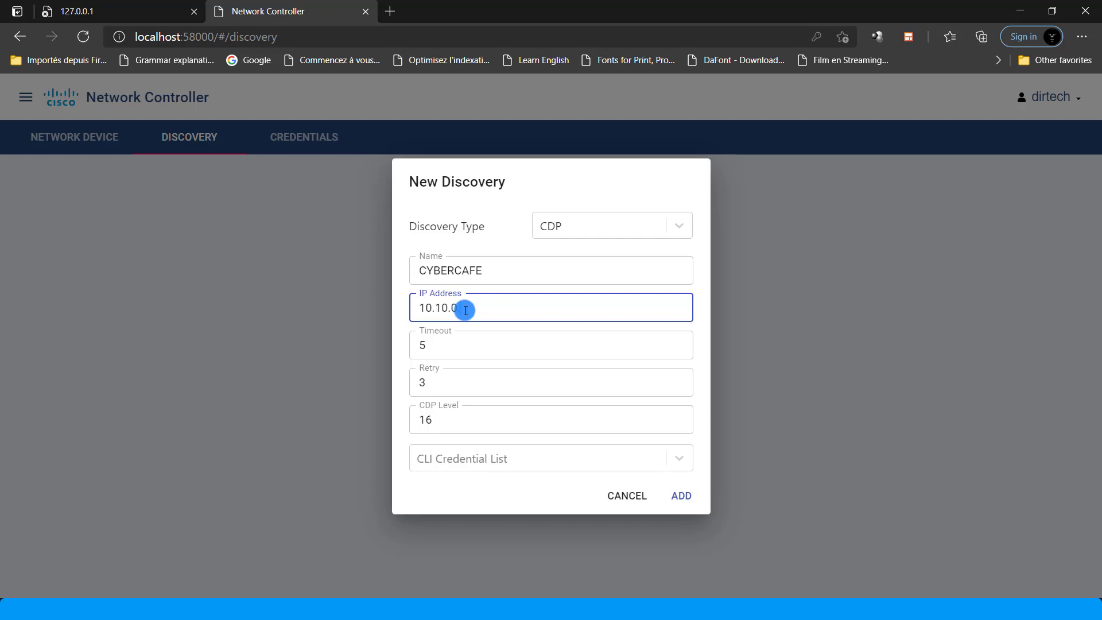
text(.10.0.1)
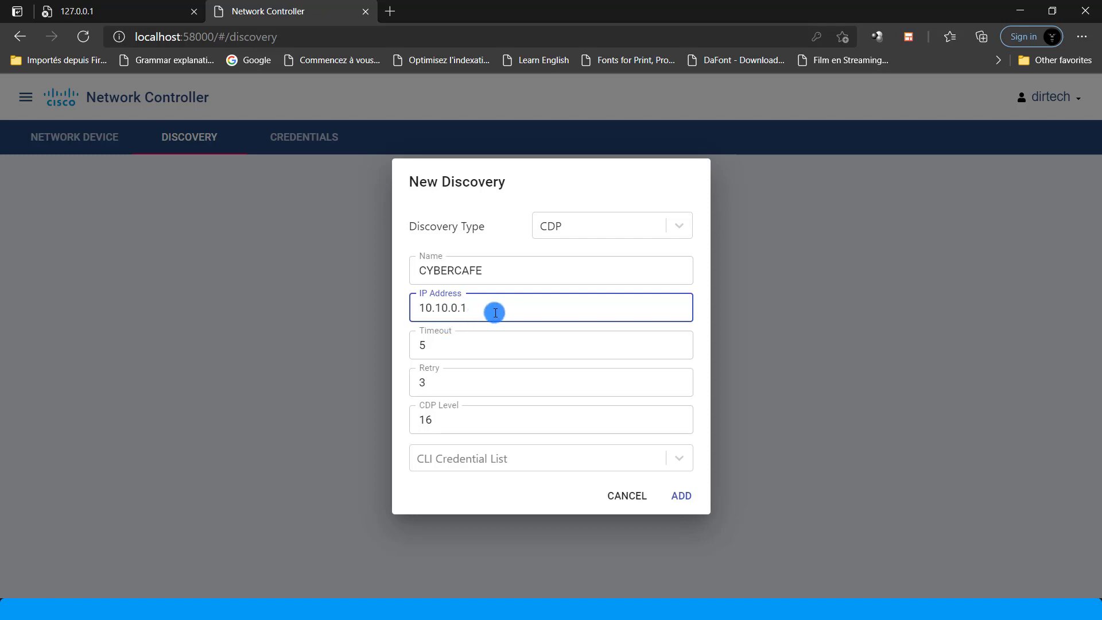
drag(491, 307, 428, 308)
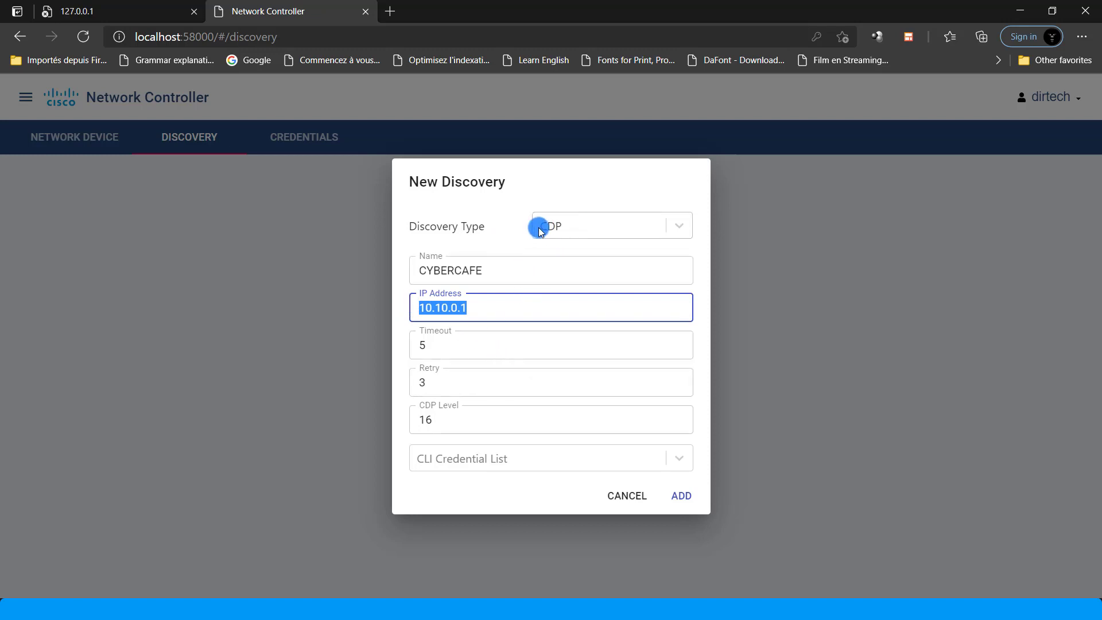
Assign the dirtech CLI credential to the CYBERCAFE discovery and add it
click(481, 459)
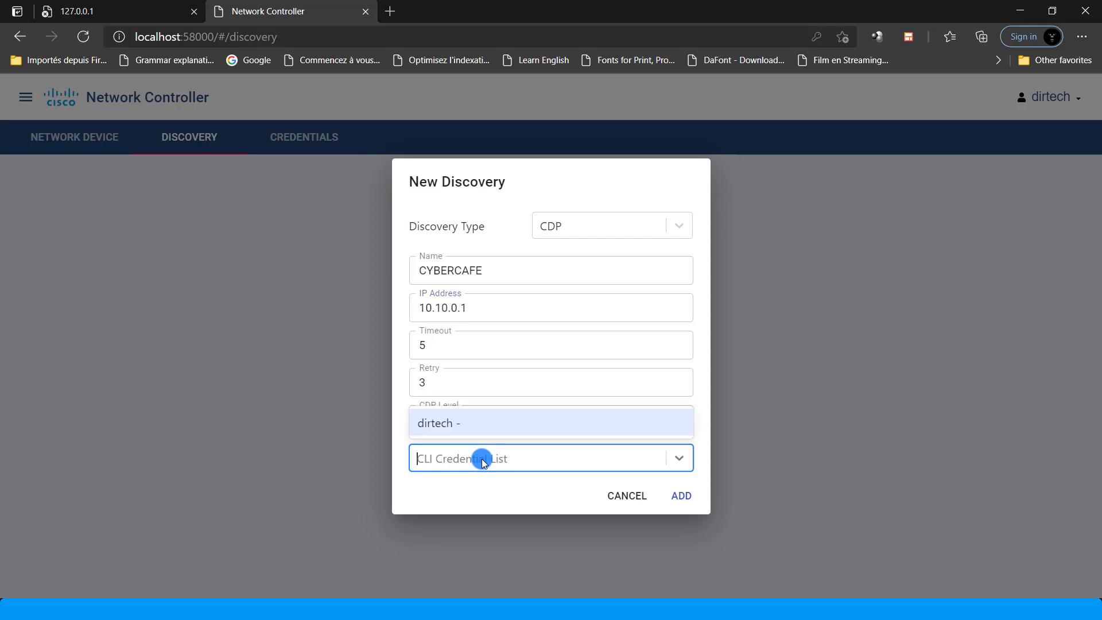
click(462, 423)
click(682, 502)
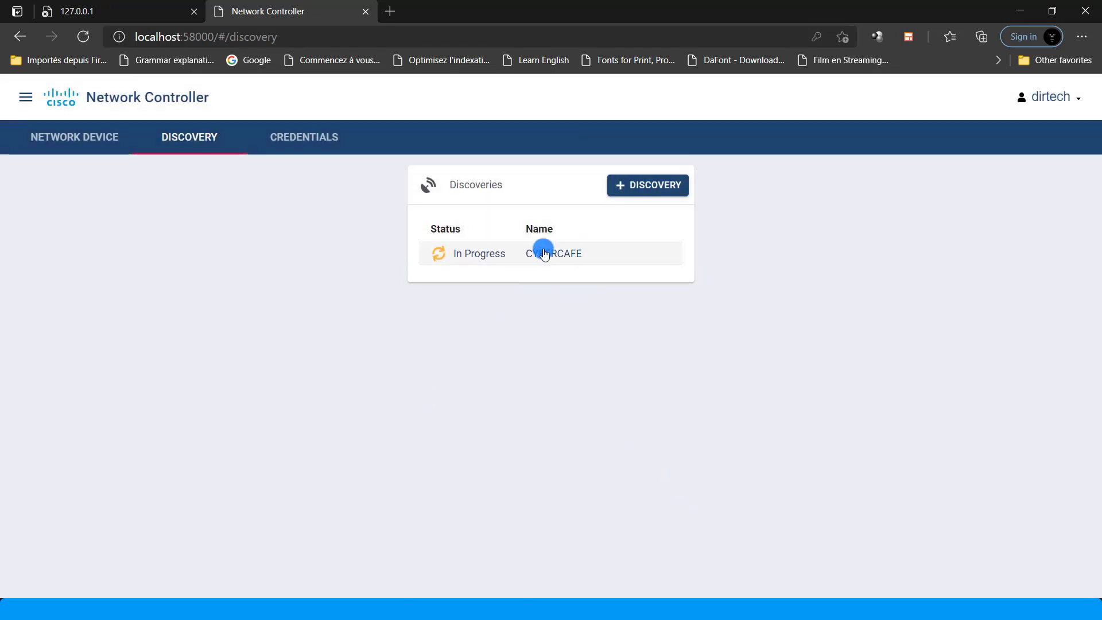
Check the CYBERCAFE discovery's progress, viewing the Packet Tracer topology and the controller's credential, network device and discovery lists
click(474, 594)
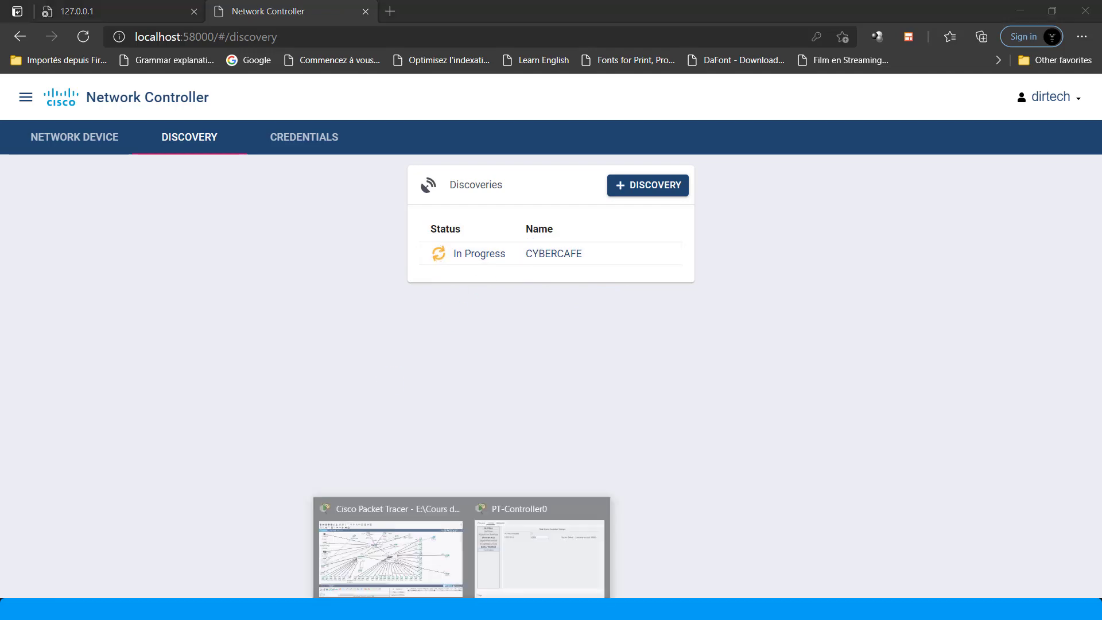
click(425, 554)
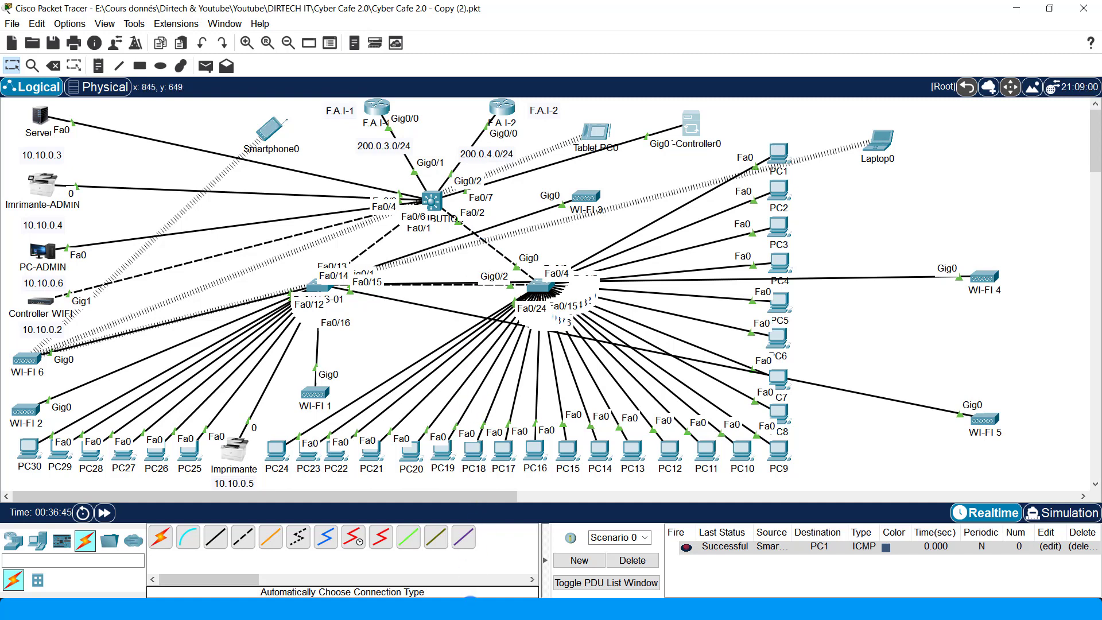
mouse_move(459, 608)
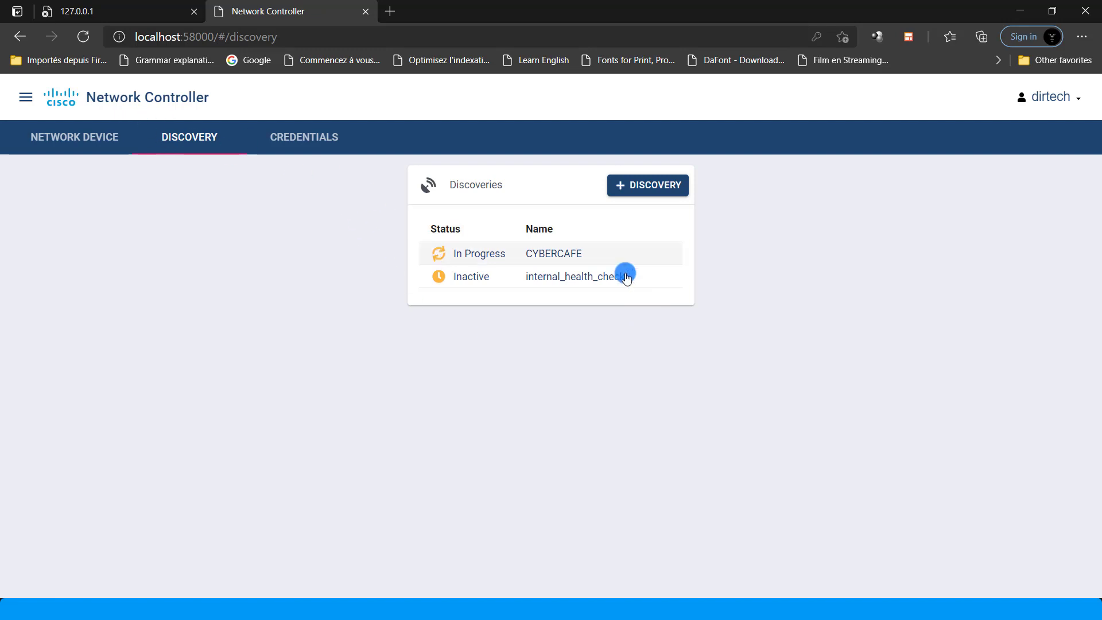
click(303, 154)
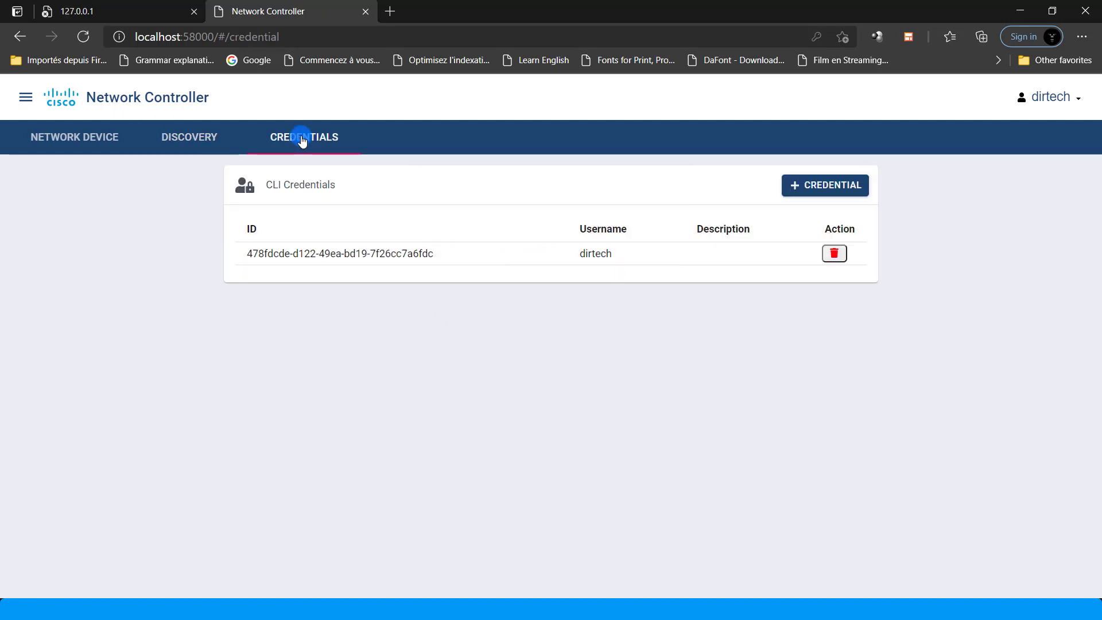
click(178, 137)
click(95, 137)
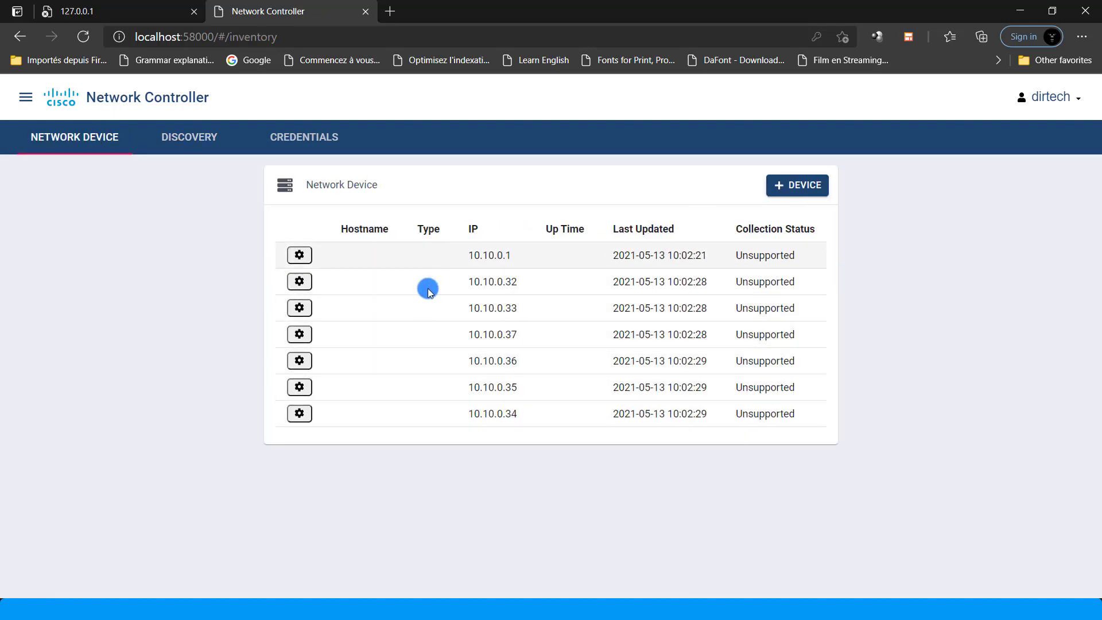
click(208, 143)
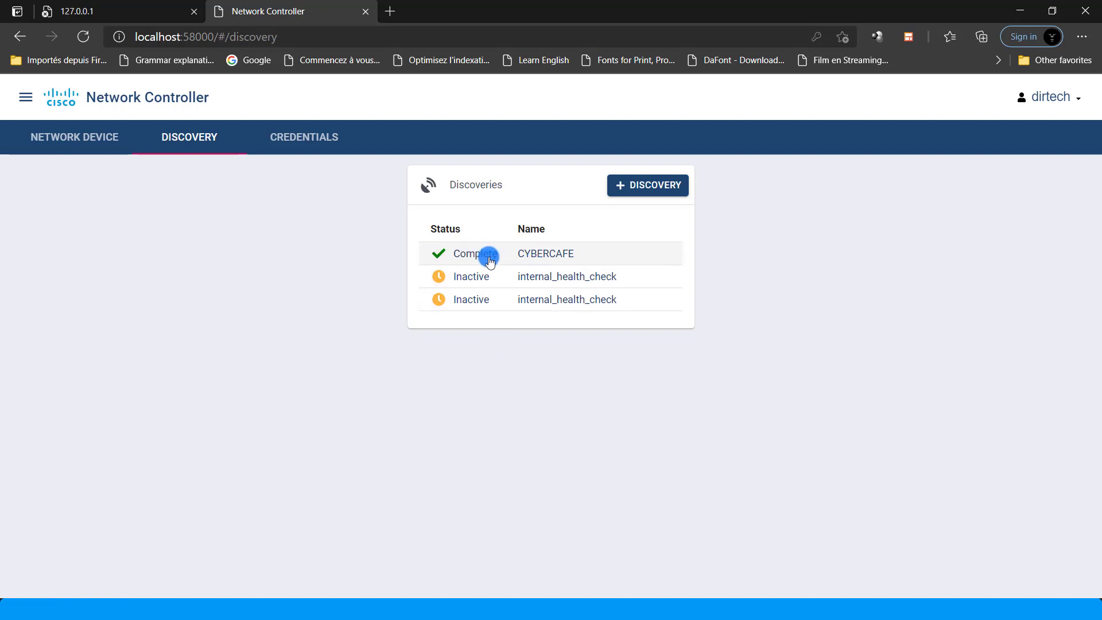
Open the controller dashboard and compare its host and network device counts with the topology in Packet Tracer, returning to the browser
click(25, 96)
click(84, 91)
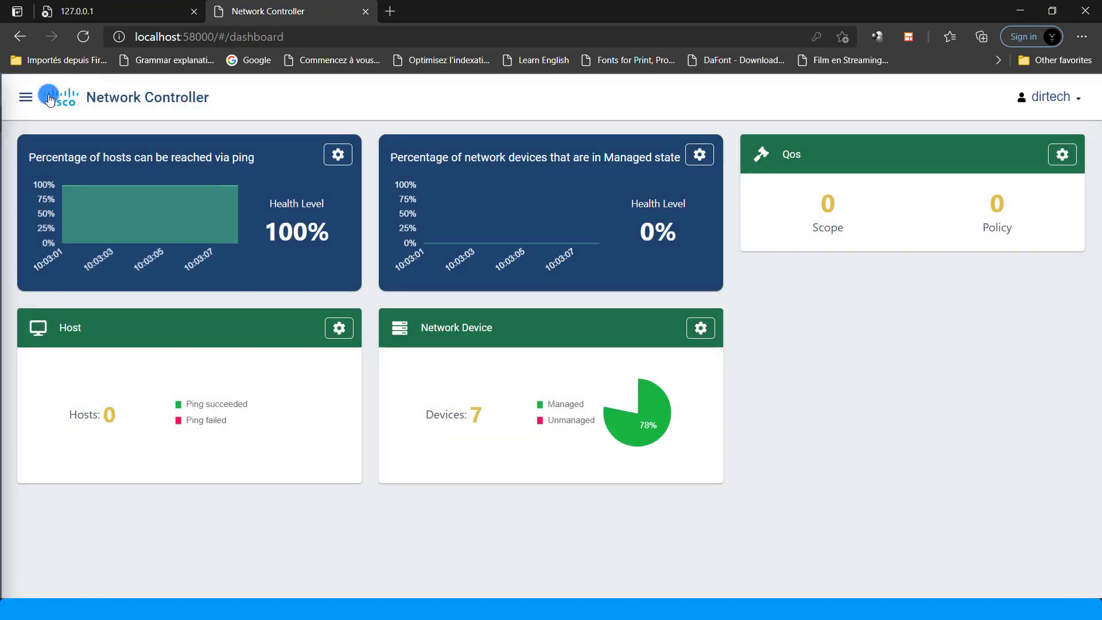
double_click(108, 412)
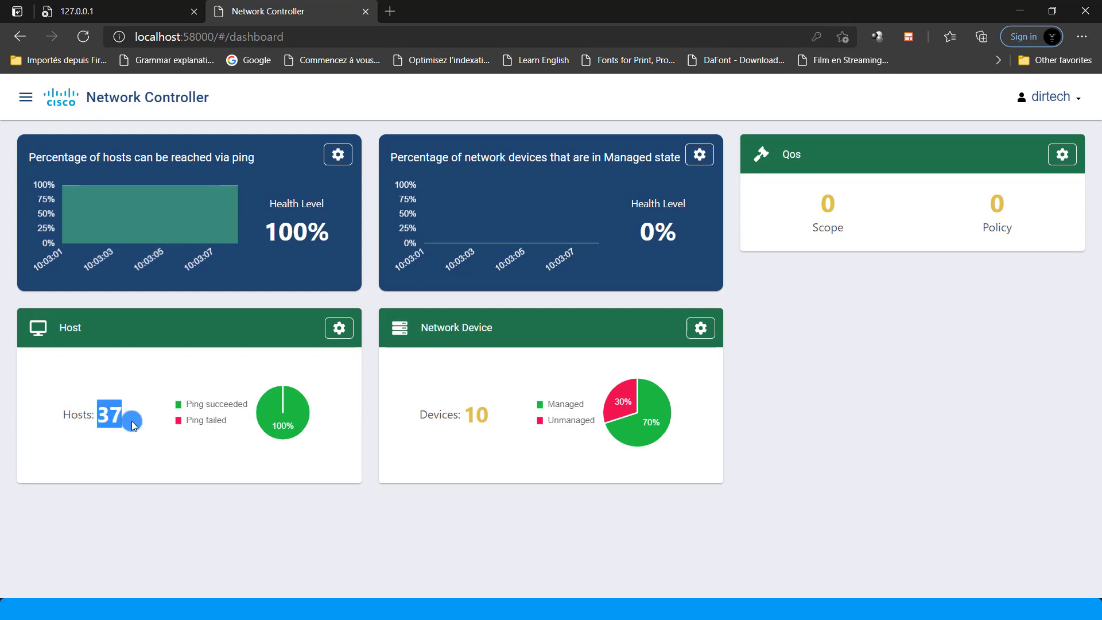
double_click(469, 418)
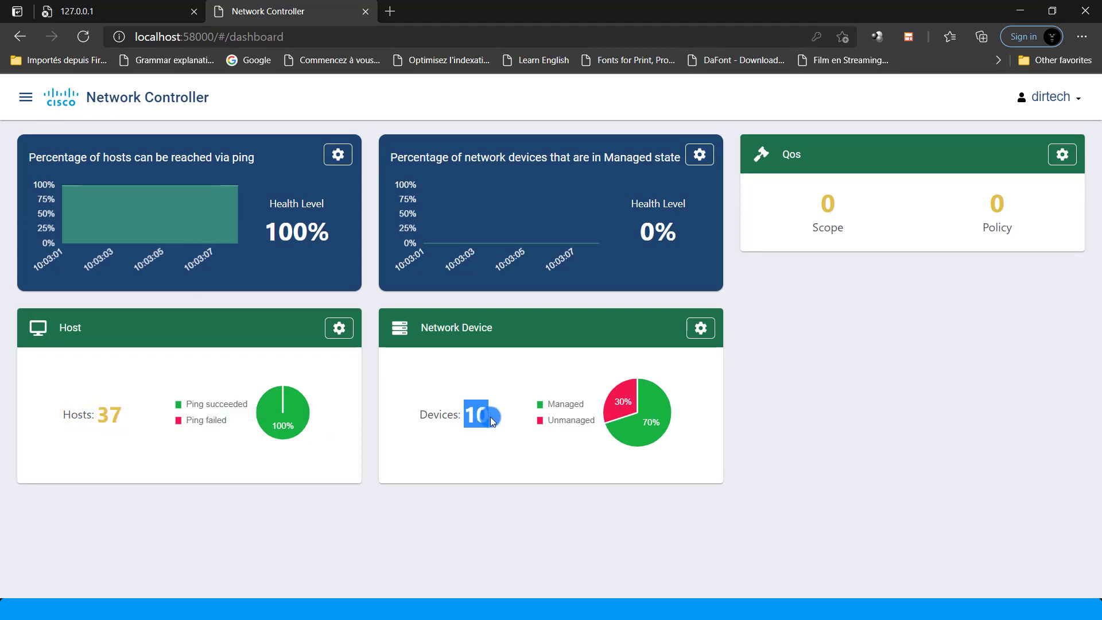
drag(469, 417, 487, 415)
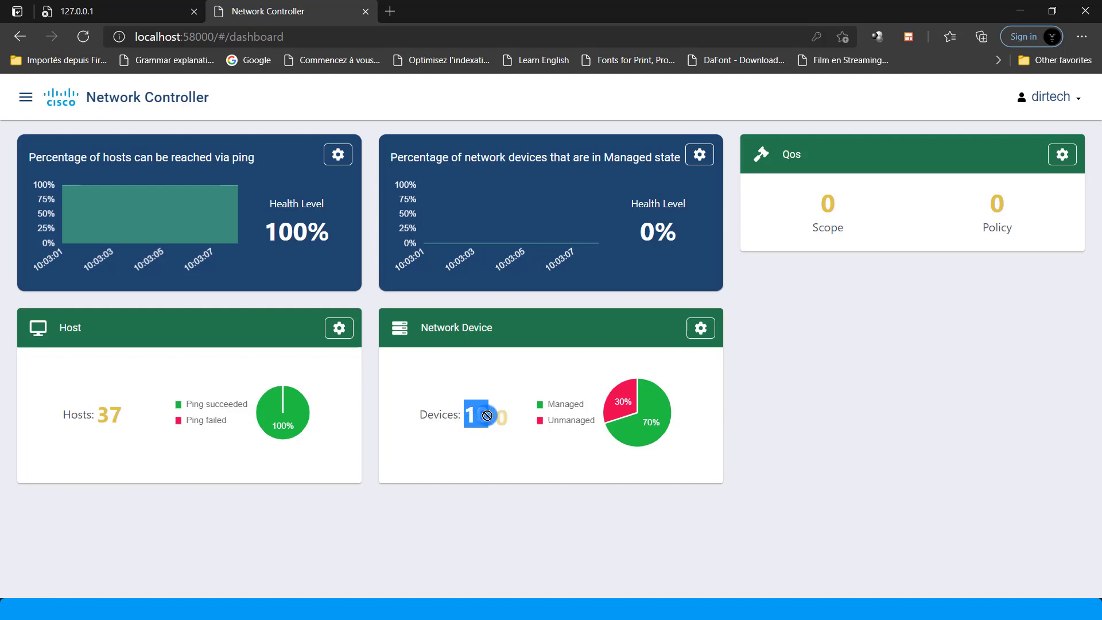
click(489, 415)
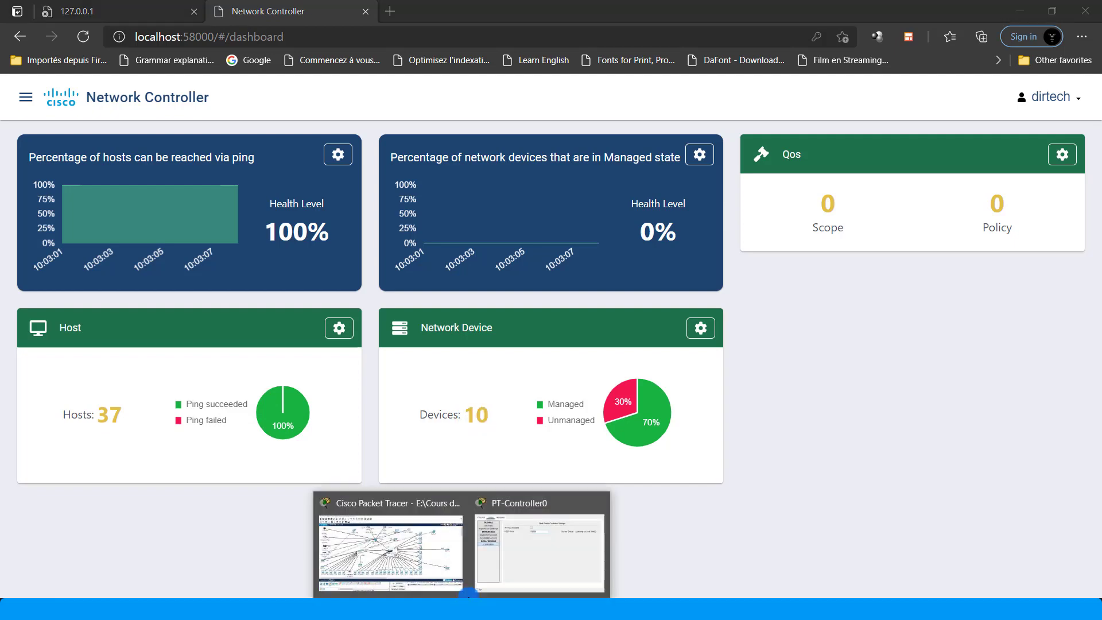
click(416, 556)
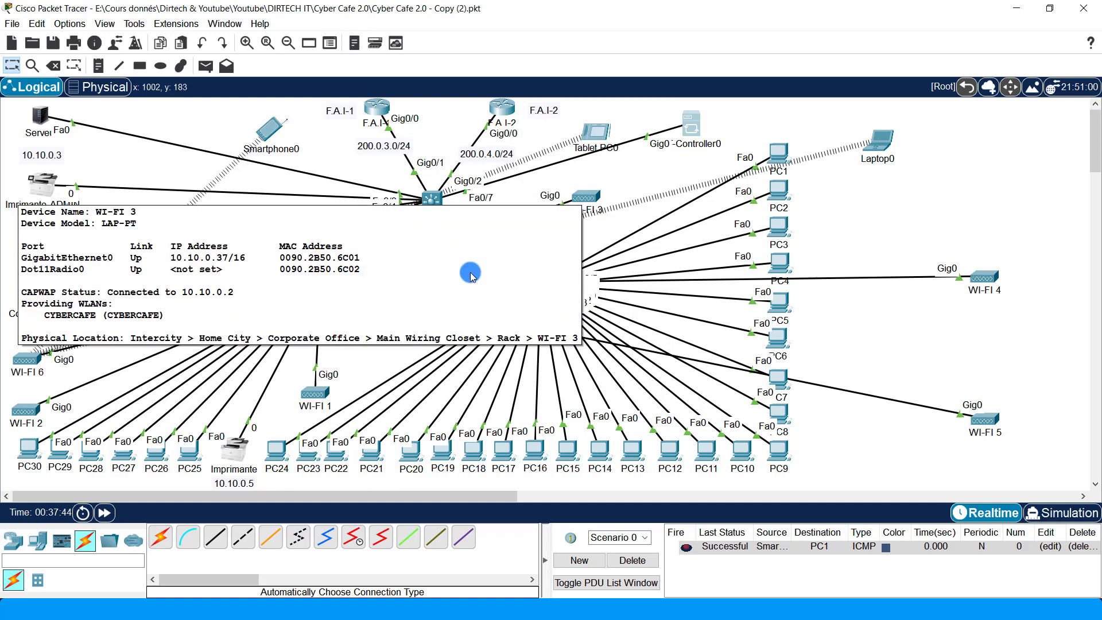
click(243, 609)
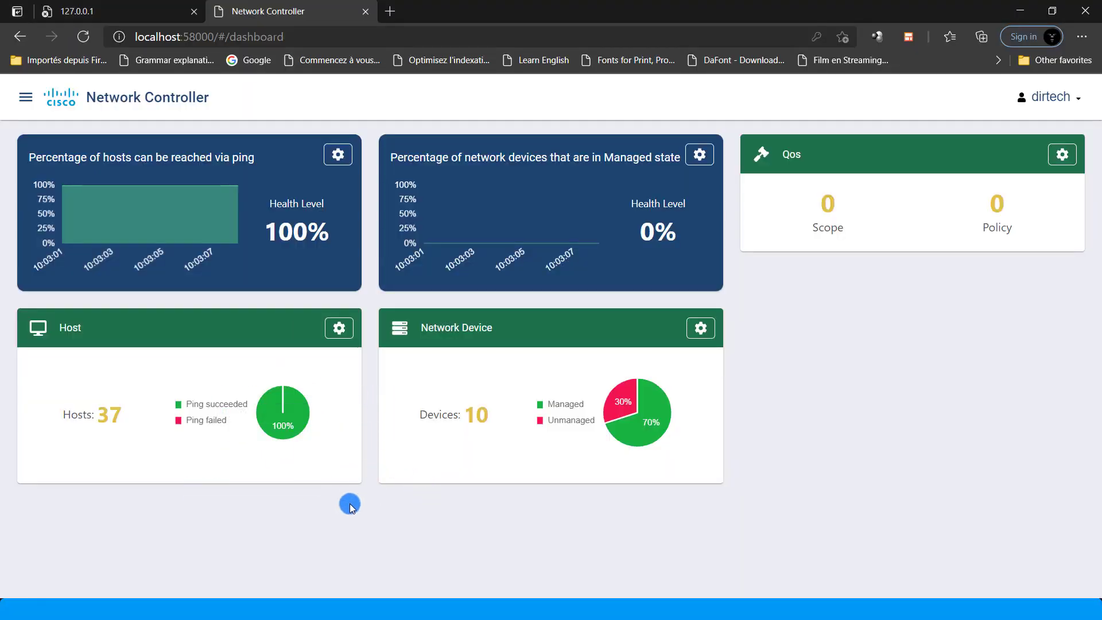
Open the detailed host list and examine all host entries and their connected network devices against the Packet Tracer topology
click(331, 328)
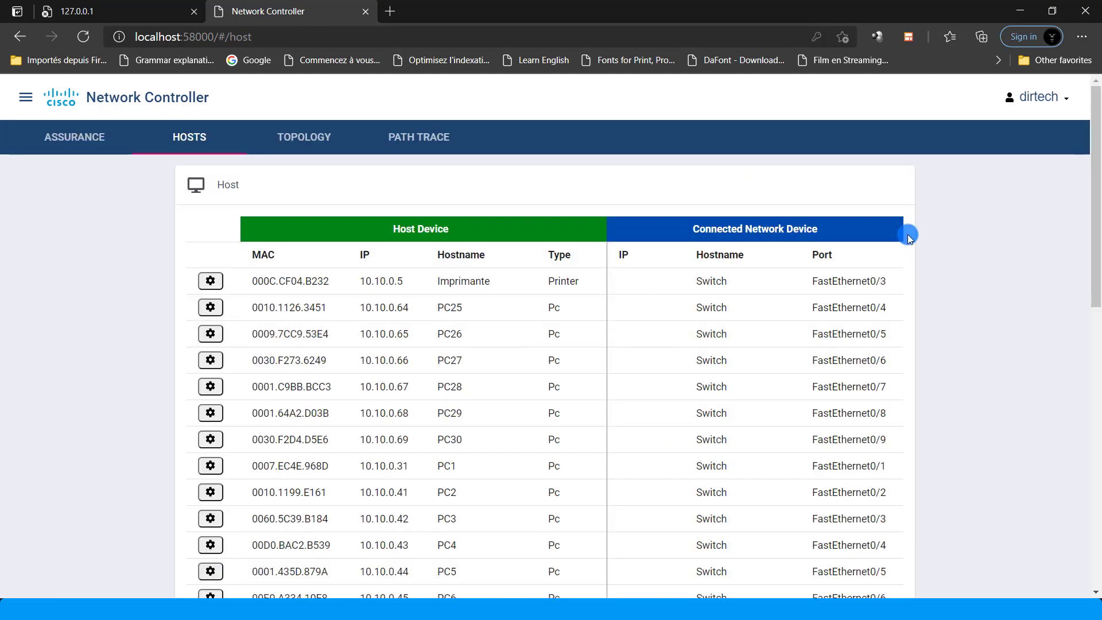
mouse_move(1097, 163)
mouse_down()
mouse_move(1097, 462)
mouse_move(1096, 127)
mouse_up()
click(587, 223)
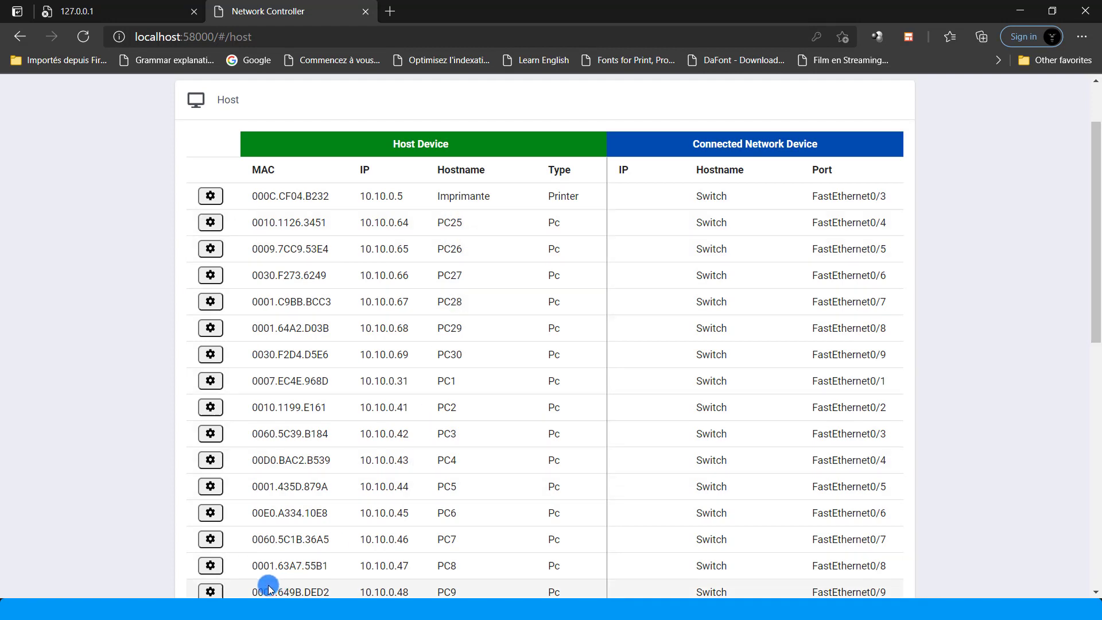
mouse_move(456, 609)
click(425, 555)
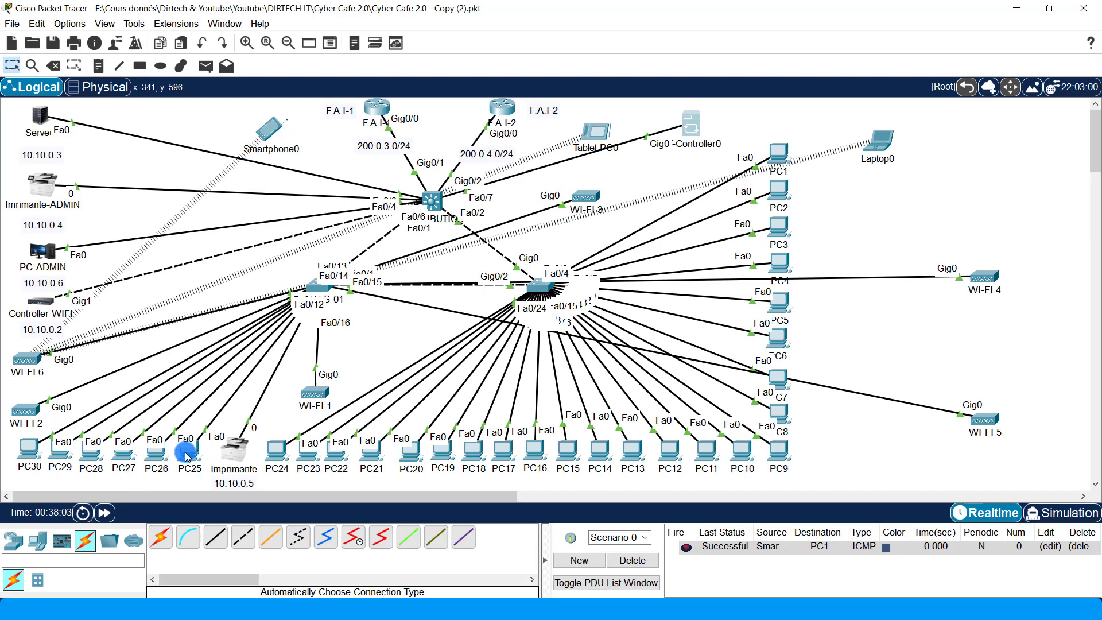
click(153, 608)
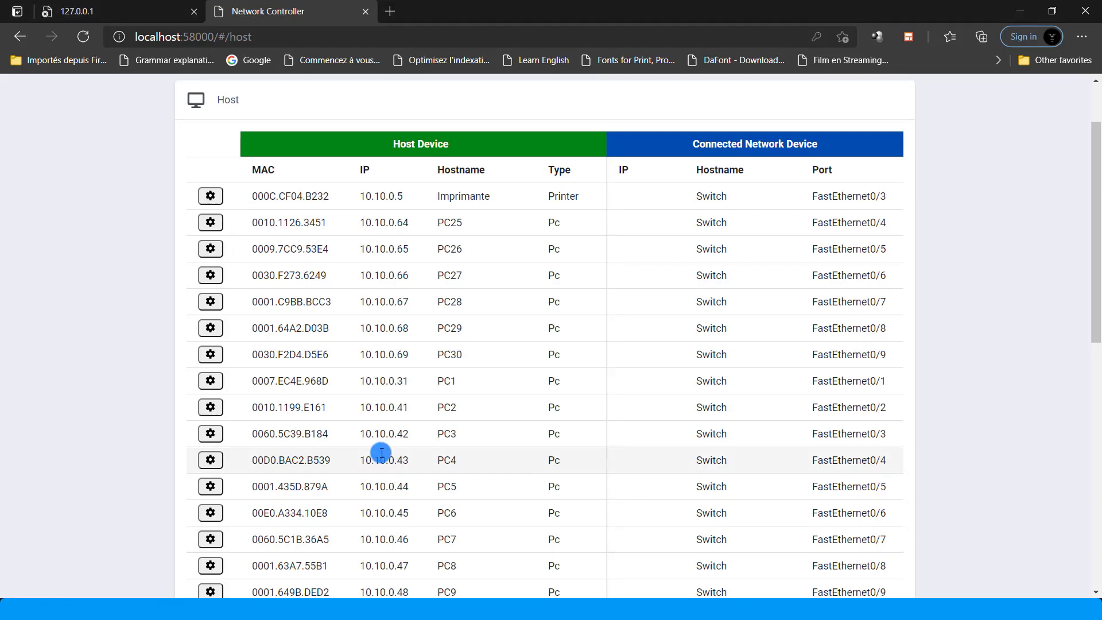
drag(1096, 141, 1096, 387)
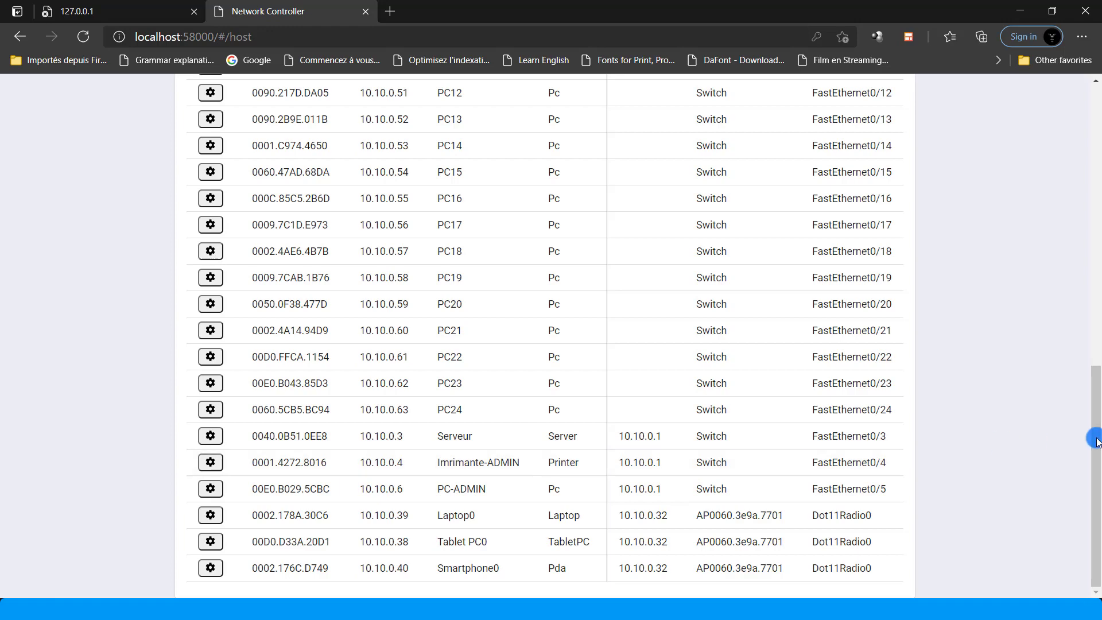
drag(1095, 399, 1088, 450)
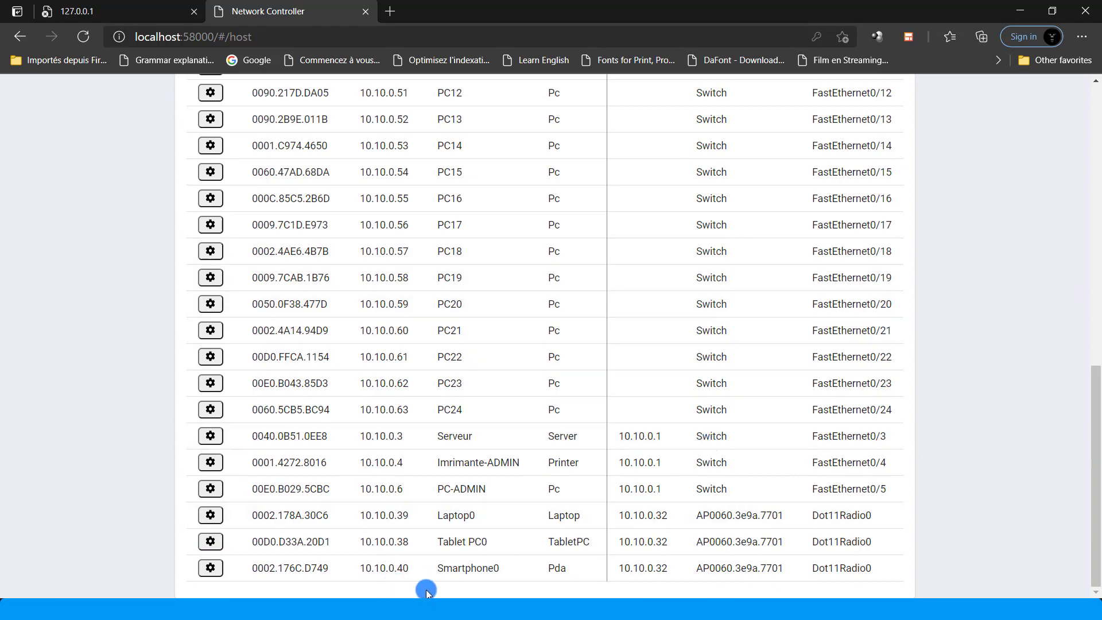
click(459, 574)
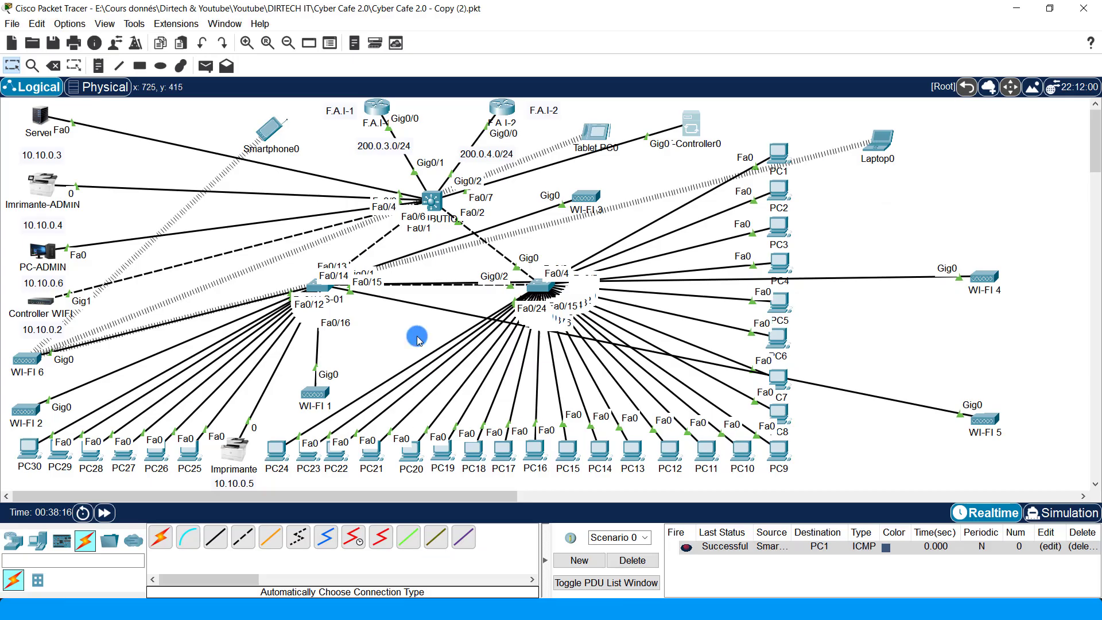
Open the DISTRIBUTION switch's command line and enter privileged mode with the enable command
click(431, 198)
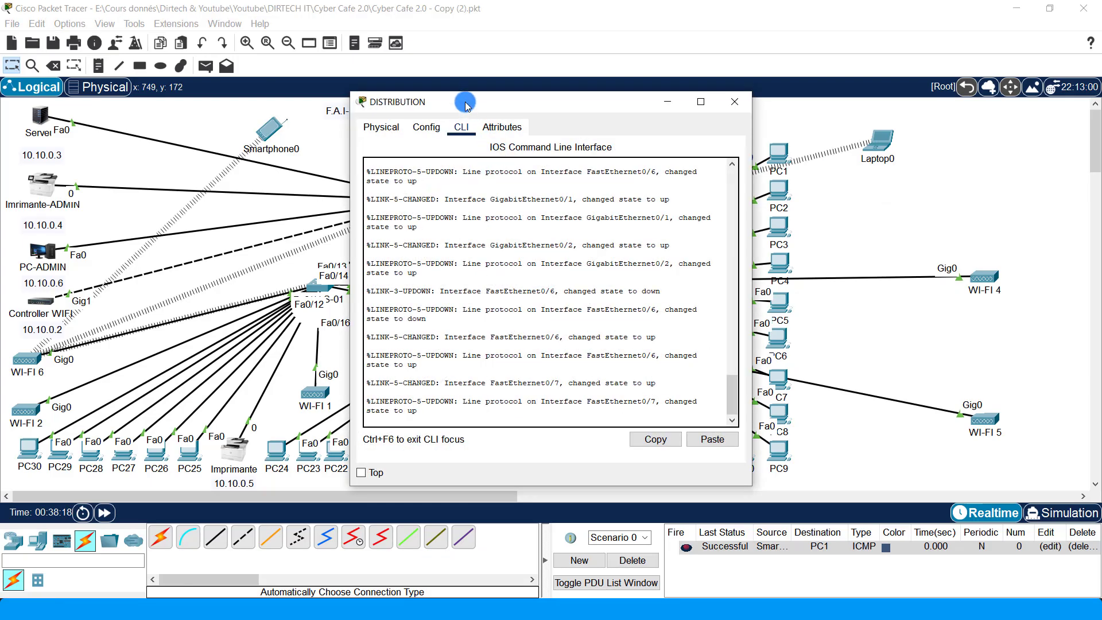
drag(466, 105, 641, 71)
key(Return)
key(Return)
key(Return)
text(EN)
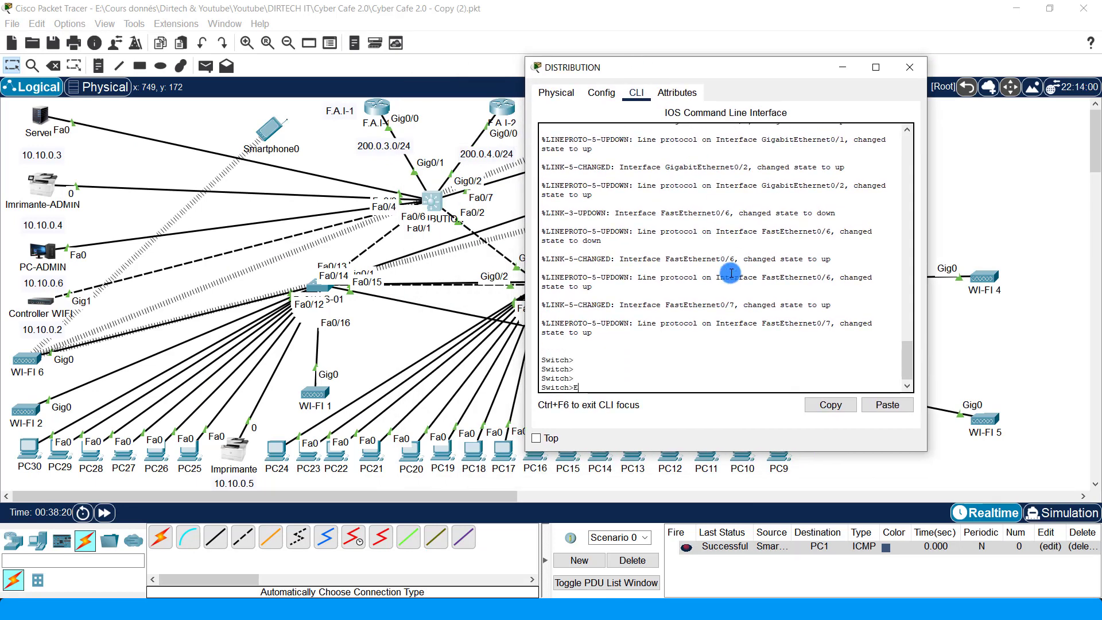
key(Tab)
key(Return)
key(Return)
key(Return)
key(Return)
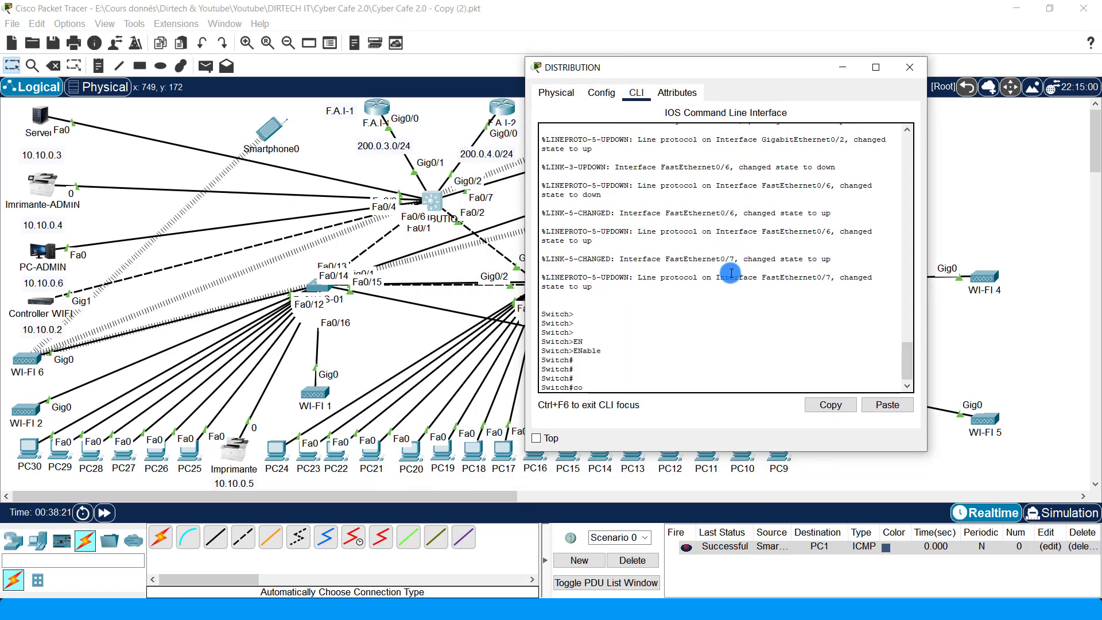
Enter global configuration mode on the DISTRIBUTION switch and set its hostname to DISTRI
text(confi)
key(Tab)
text(t)
key(Tab)
key(Return)
key(Return)
key(Return)
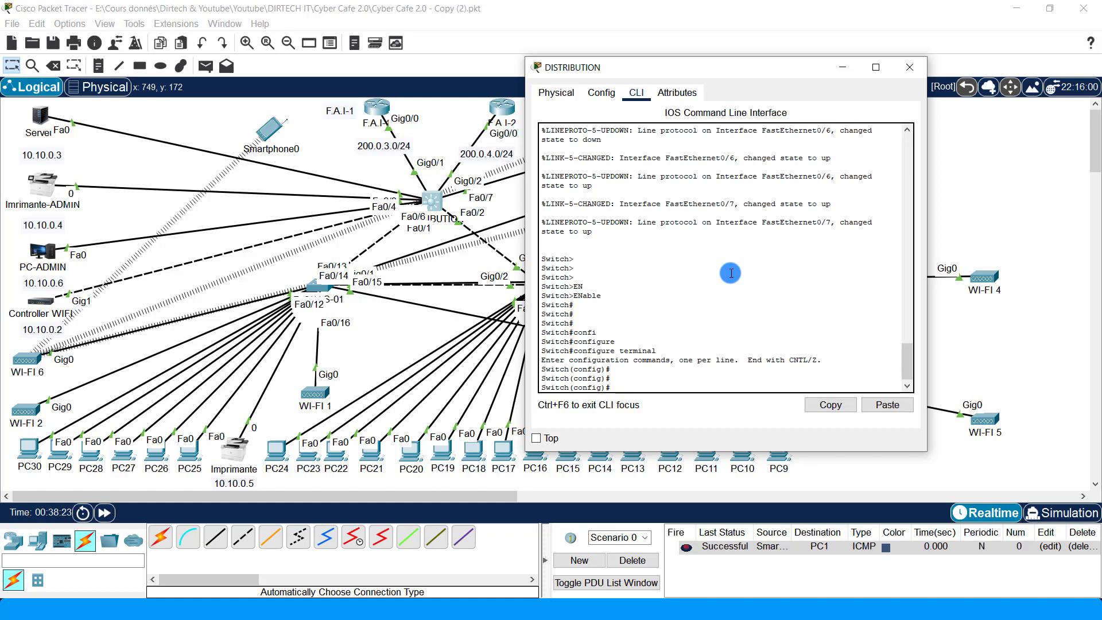
text(ho)
key(Tab)
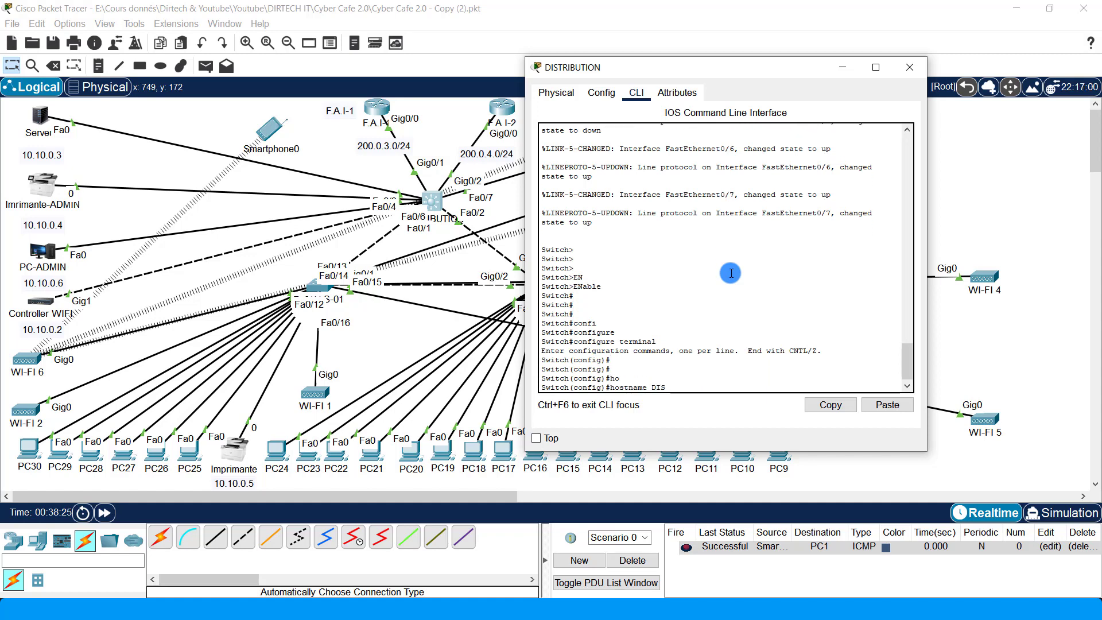
text(DISTRI)
key(Return)
key(Return)
key(Return)
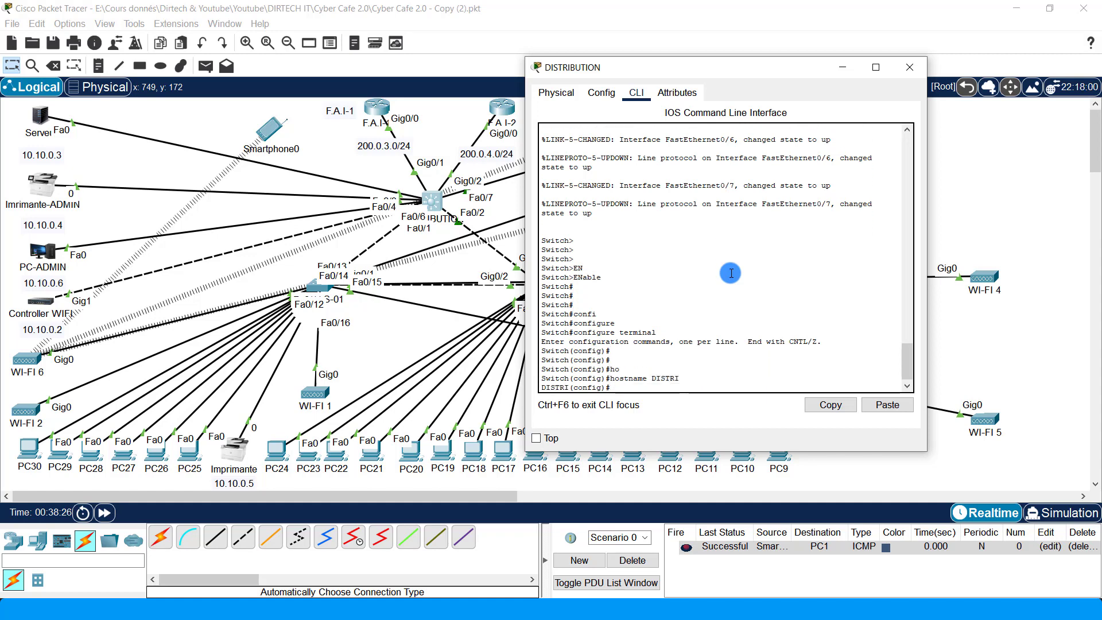
Leave configuration mode on the DISTRIBUTION switch, save its configuration with write, and close its window
text(end)
key(Return)
key(Return)
text(wri)
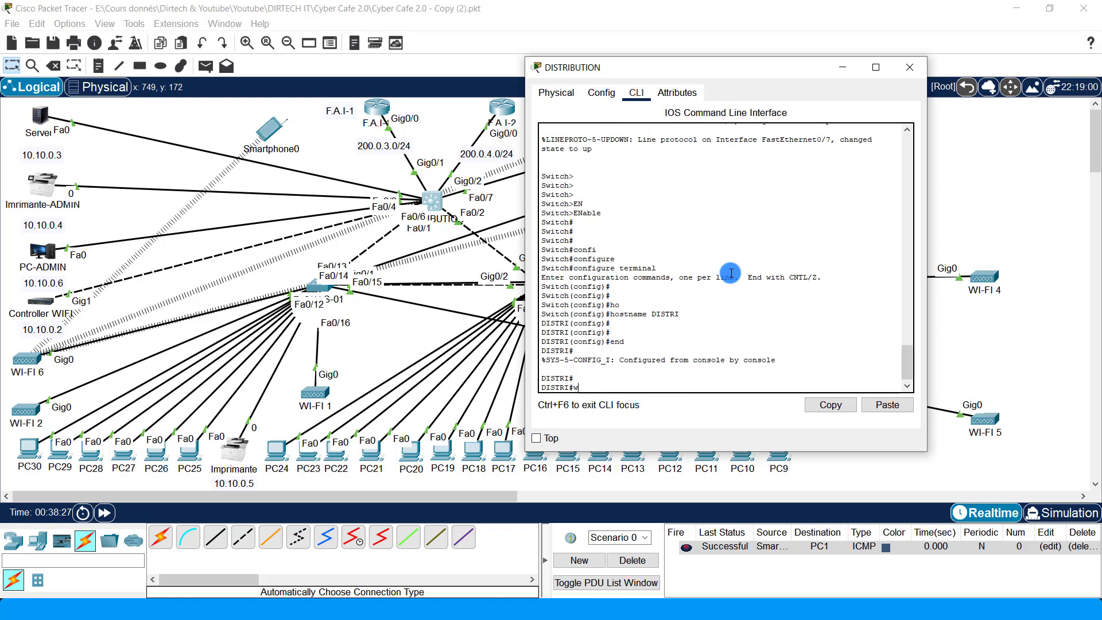
key(Tab)
key(Return)
key(Return)
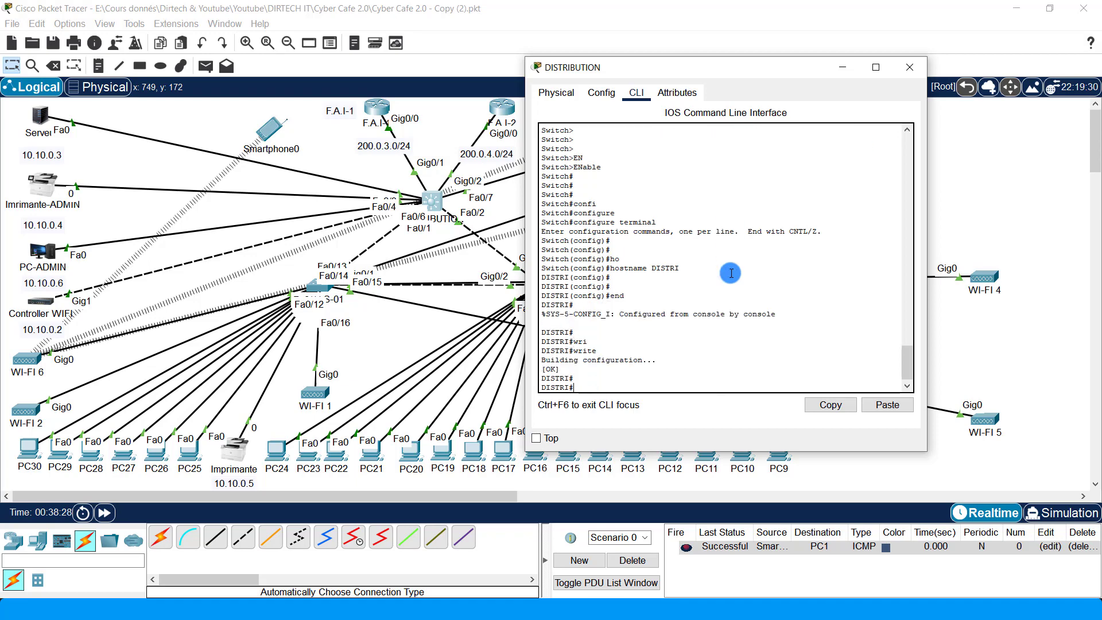
click(908, 67)
Open the ACCES-01 switch's command line and enter privileged mode with the enable command
click(315, 285)
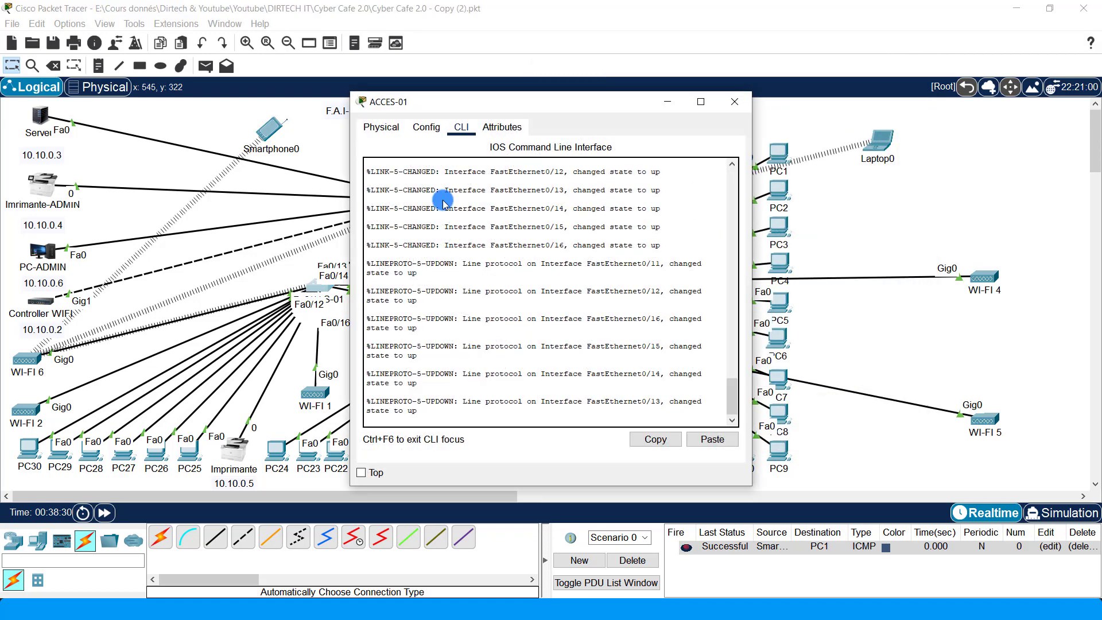
drag(503, 108, 675, 111)
key(Return)
key(Return)
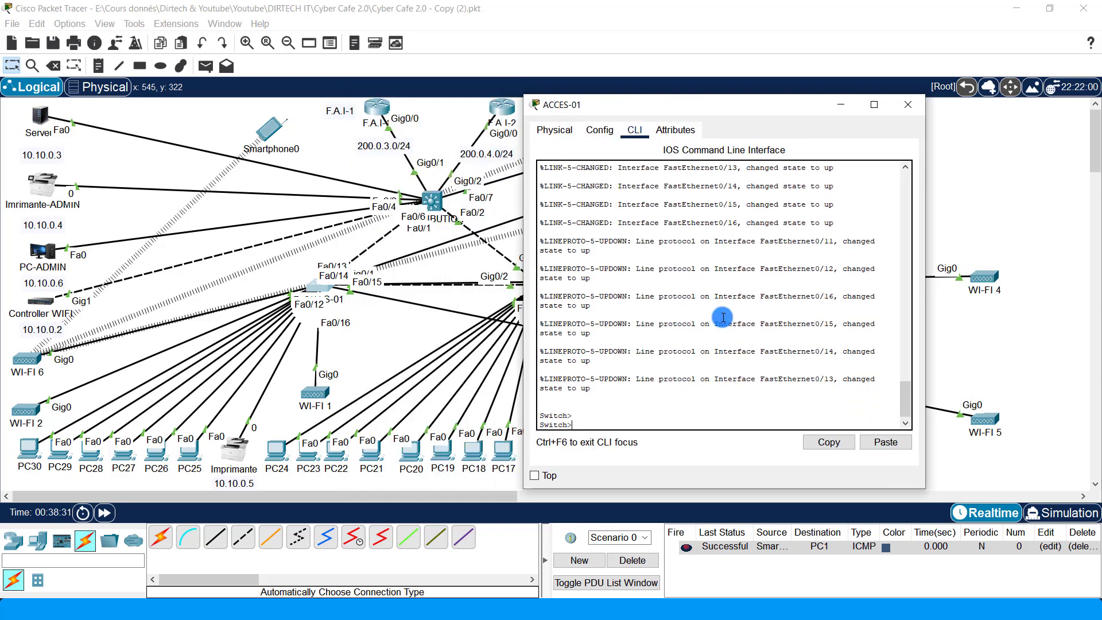
text(en)
key(Tab)
key(Return)
key(Return)
Enter global configuration mode on the ACCES-01 switch and set its hostname to ACCESS1
text(conf)
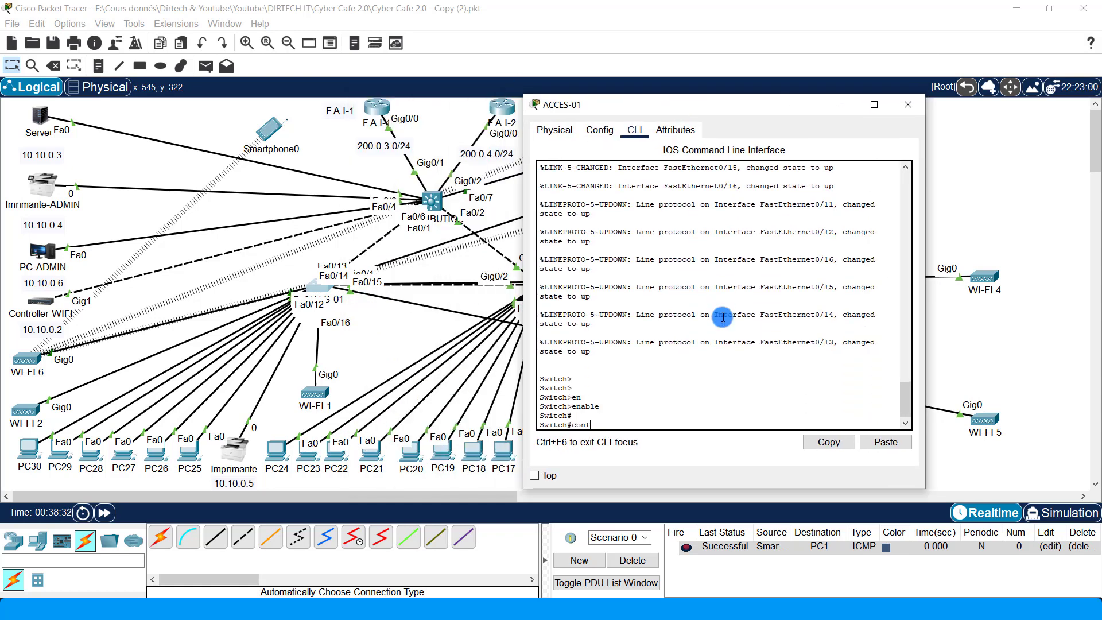
text(i)
key(Tab)
key(Tab)
key(Return)
key(Return)
text(ho)
key(Tab)
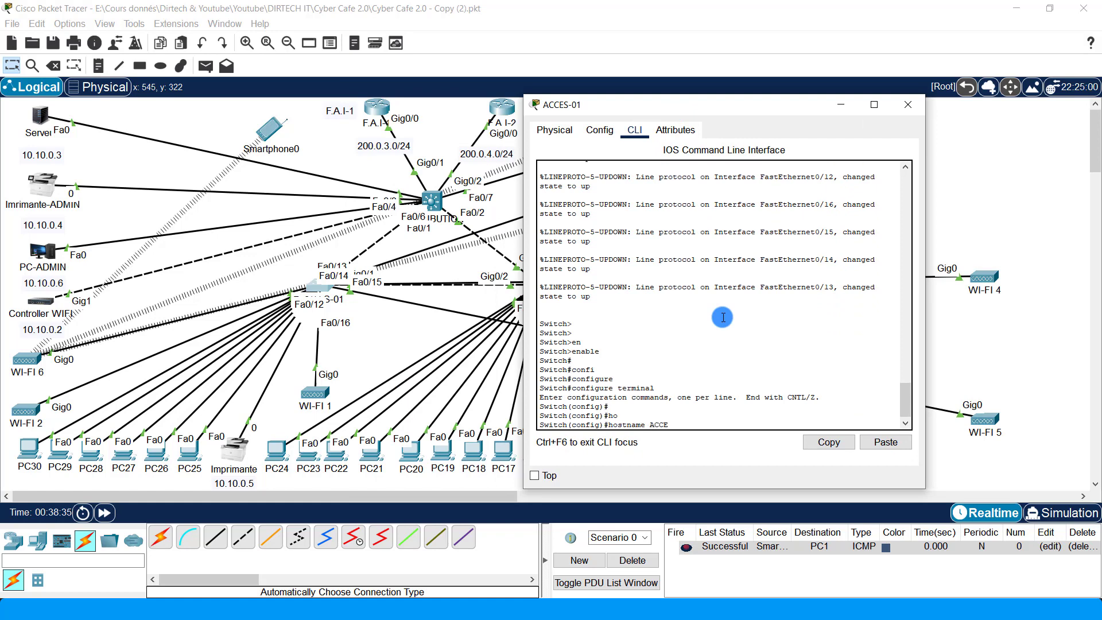
text(ACCESS1)
key(Return)
key(Return)
key(Return)
key(Return)
key(Return)
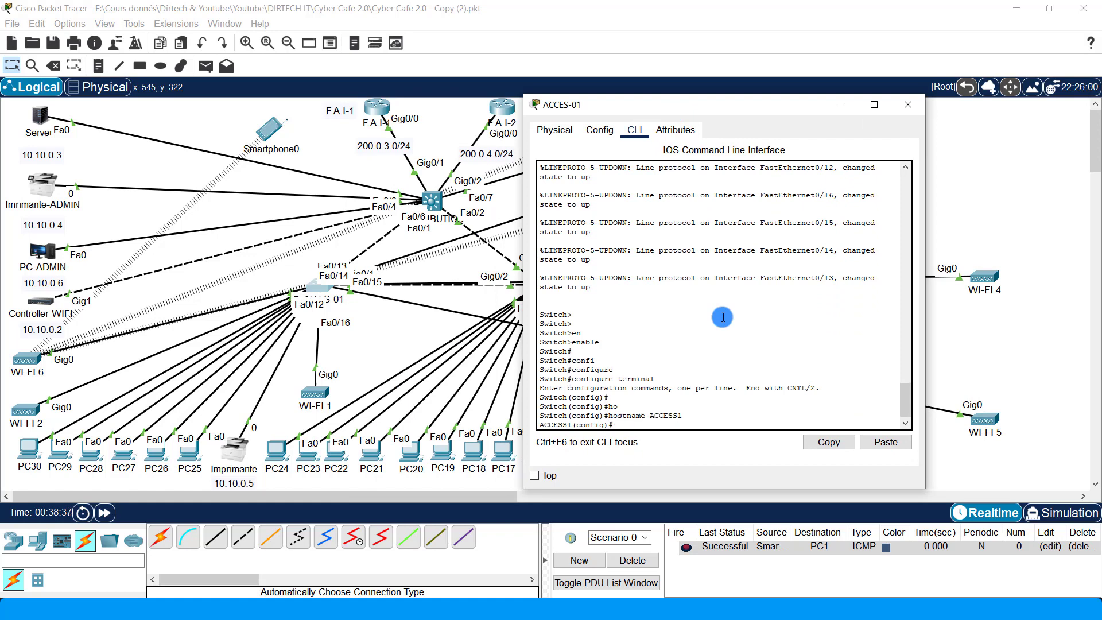
Leave configuration mode on the ACCES-01 switch, save its configuration with write, and close its window
text(END)
key(Return)
key(Return)
key(Return)
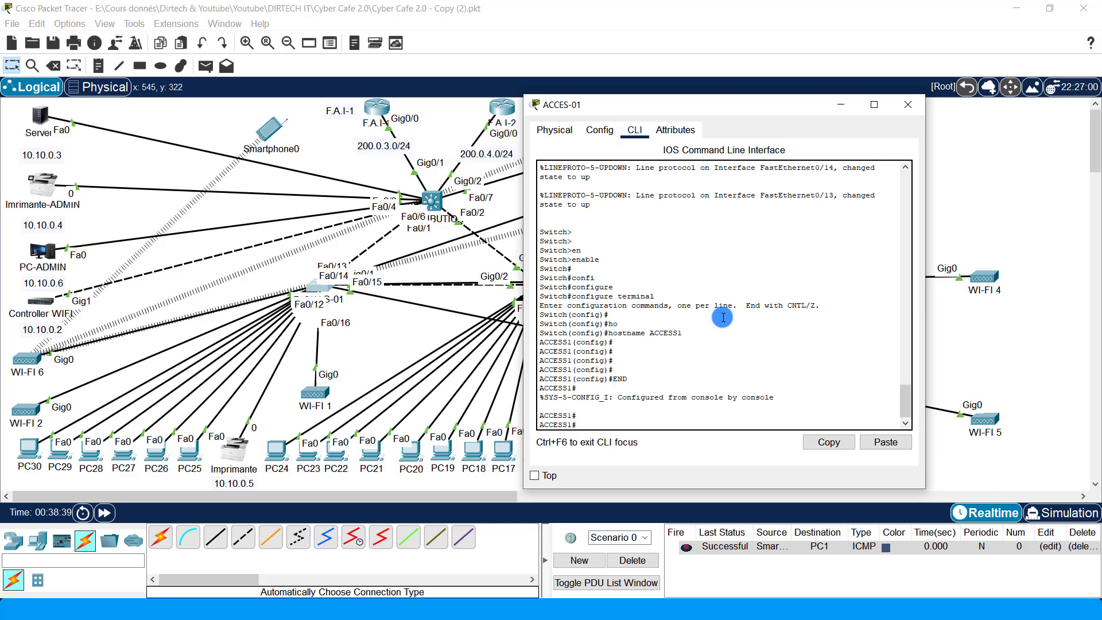
text(wri)
key(Tab)
key(Return)
key(Return)
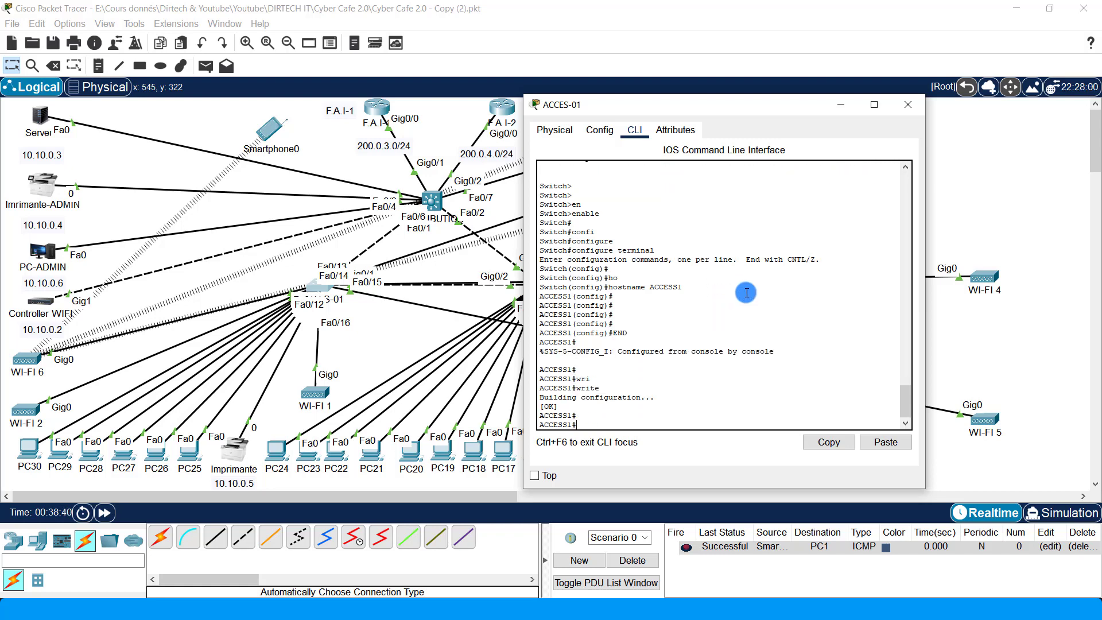
click(909, 107)
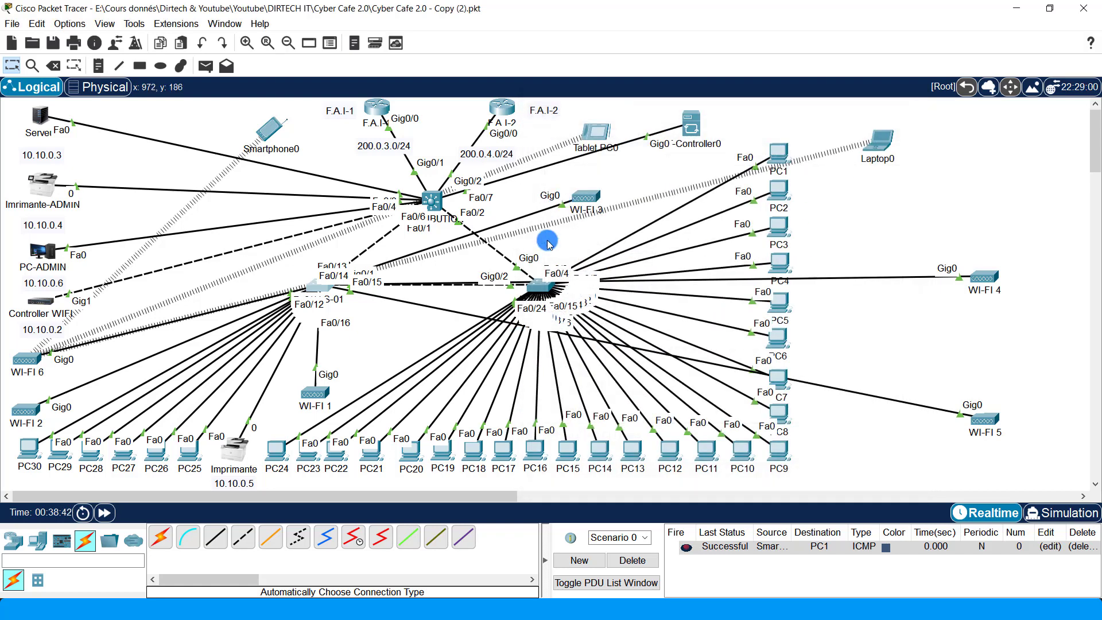
Open the ACCES-02 switch's command line and enter privileged mode with the enable command
click(536, 287)
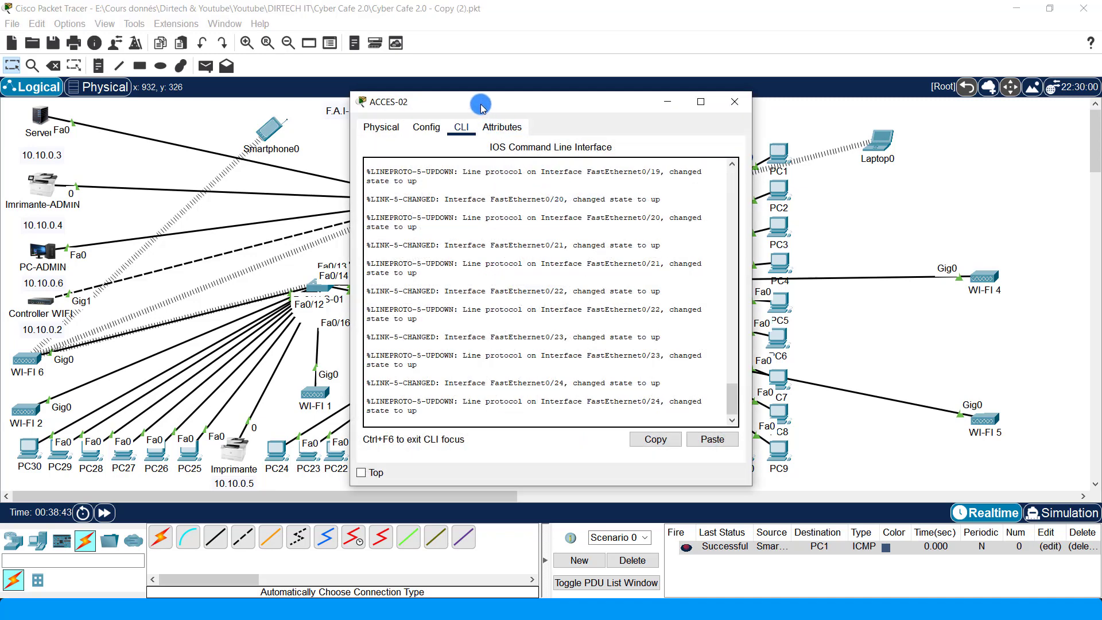
key(Return)
key(Return)
text(en)
key(Tab)
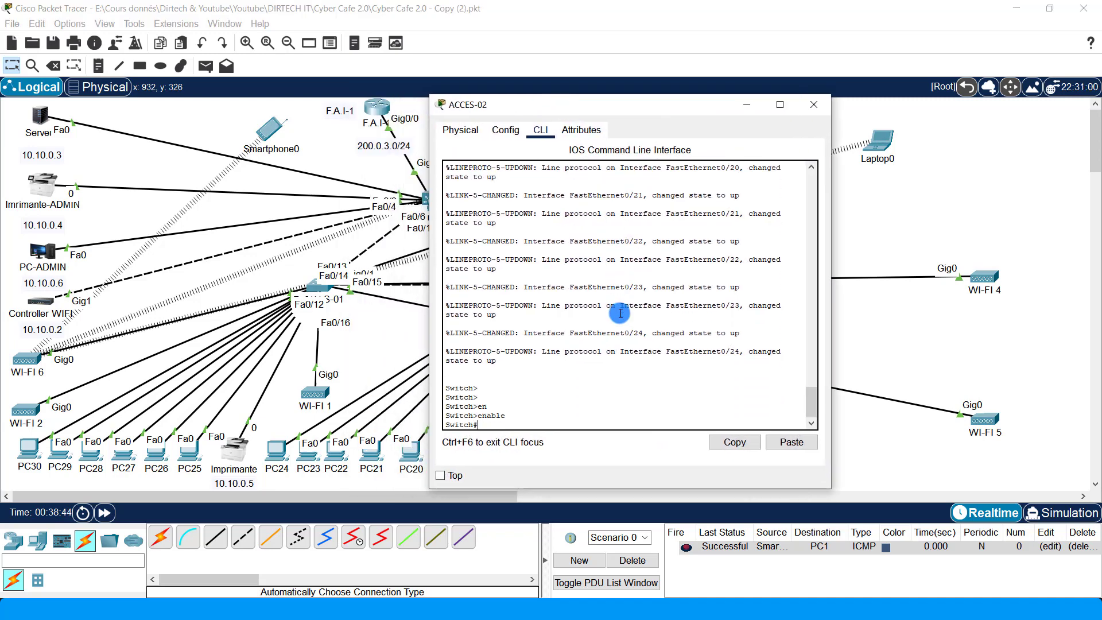
key(Return)
Enter global configuration mode on the ACCES-02 switch with configure terminal
text(cofi)
key(Tab)
key(BackSpace)
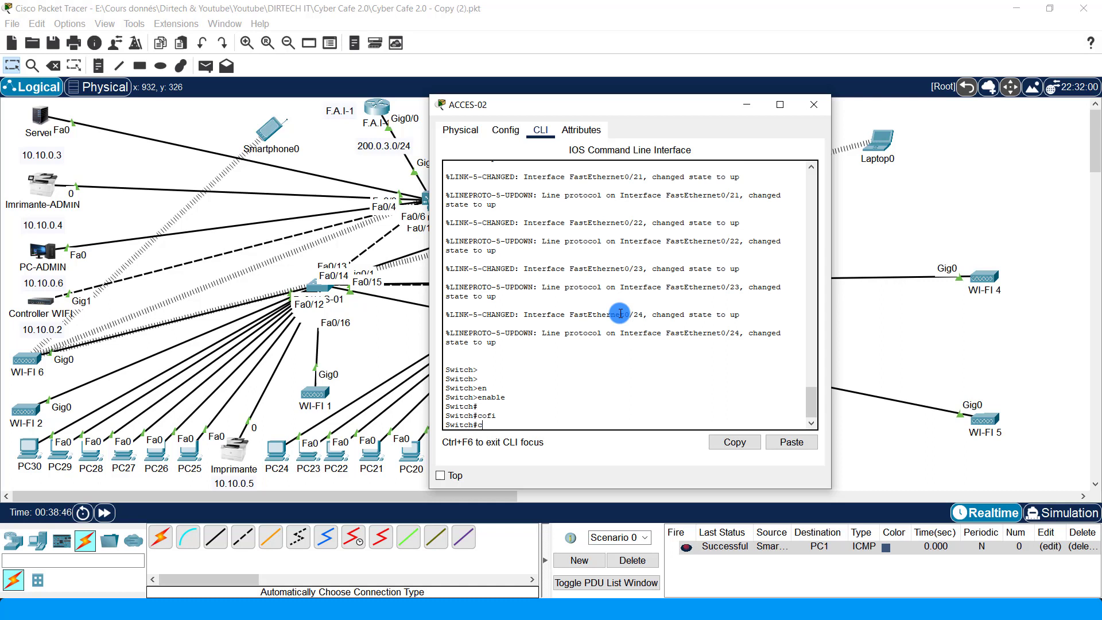
key(Tab)
key(Tab)
key(Tab)
key(Return)
key(Return)
key(Return)
key(Return)
key(Return)
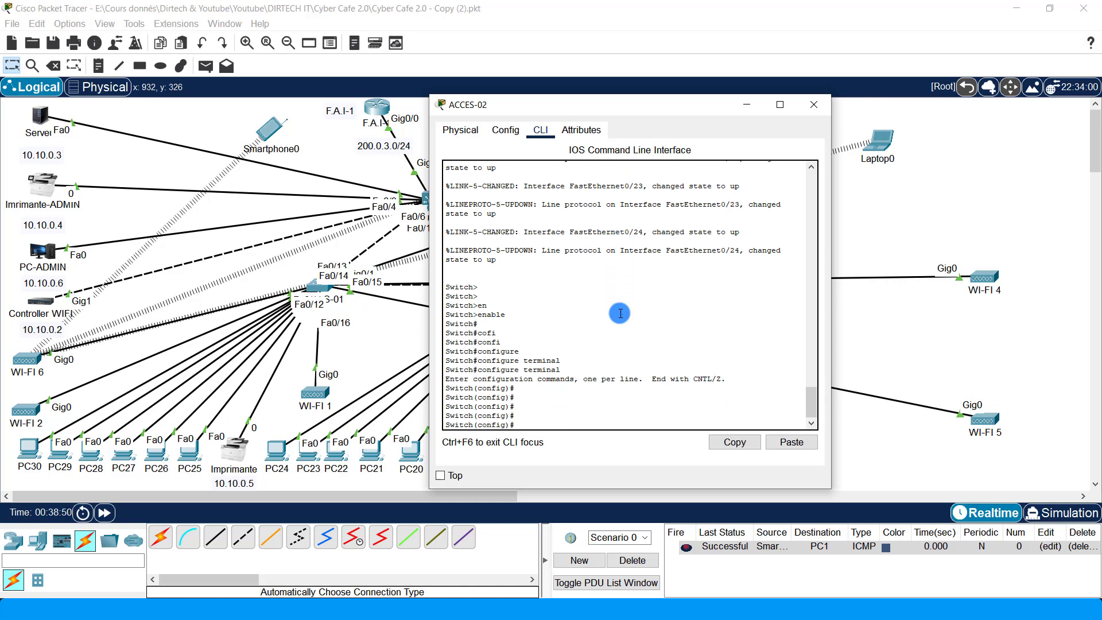
Set the ACCES-02 switch's hostname to ACCE2, leave configuration mode and close its window
text(hos)
key(Tab)
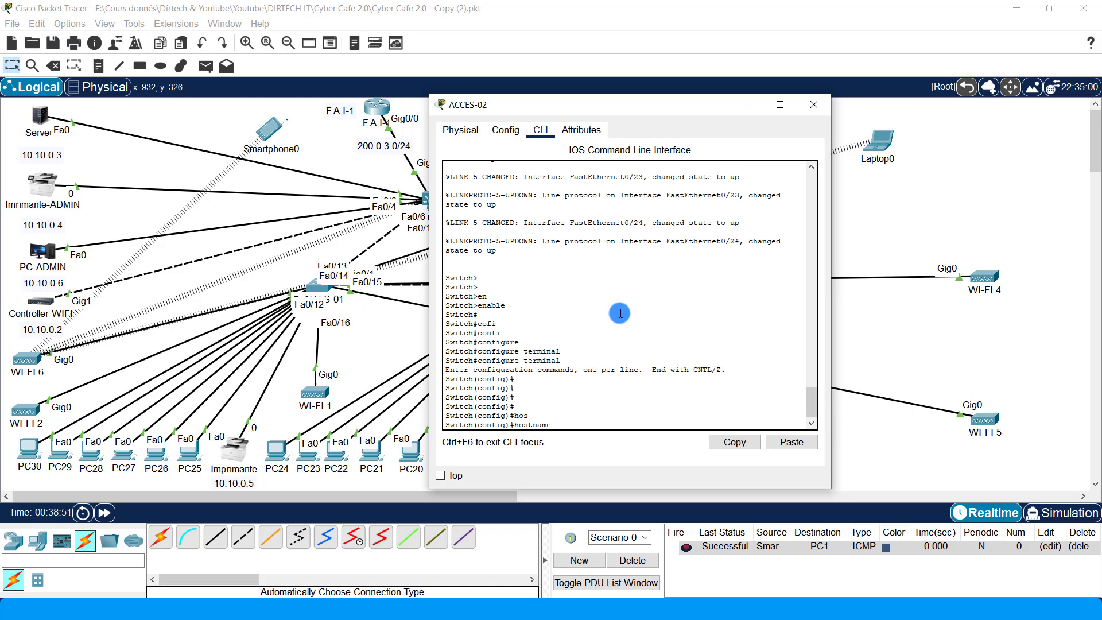
text(ACCE2)
key(Return)
key(Return)
key(Return)
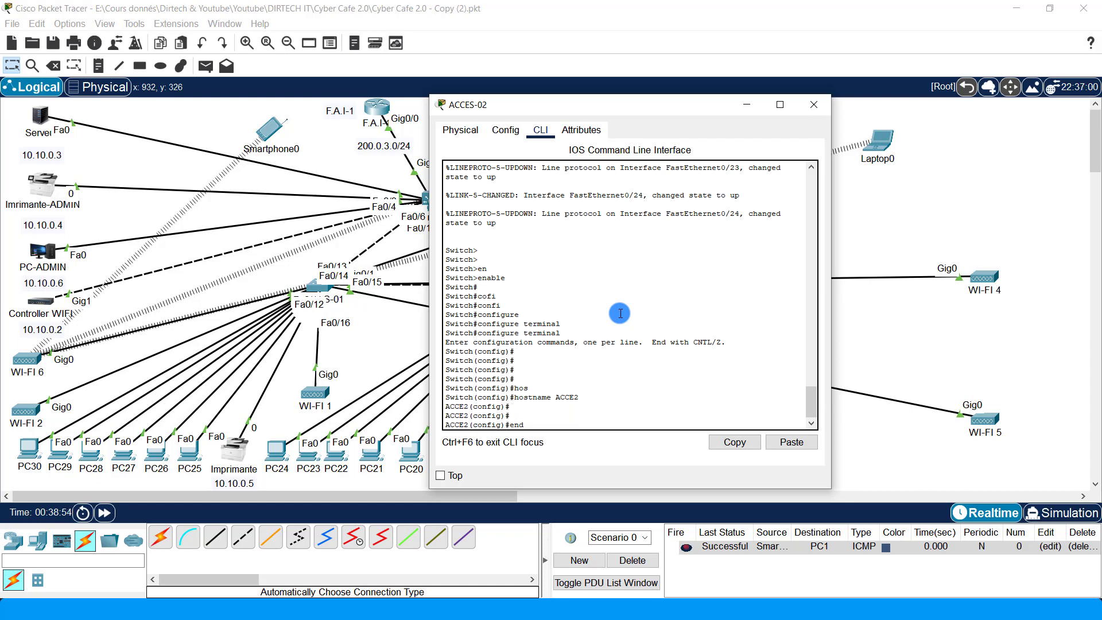
text(end)
key(Return)
click(814, 104)
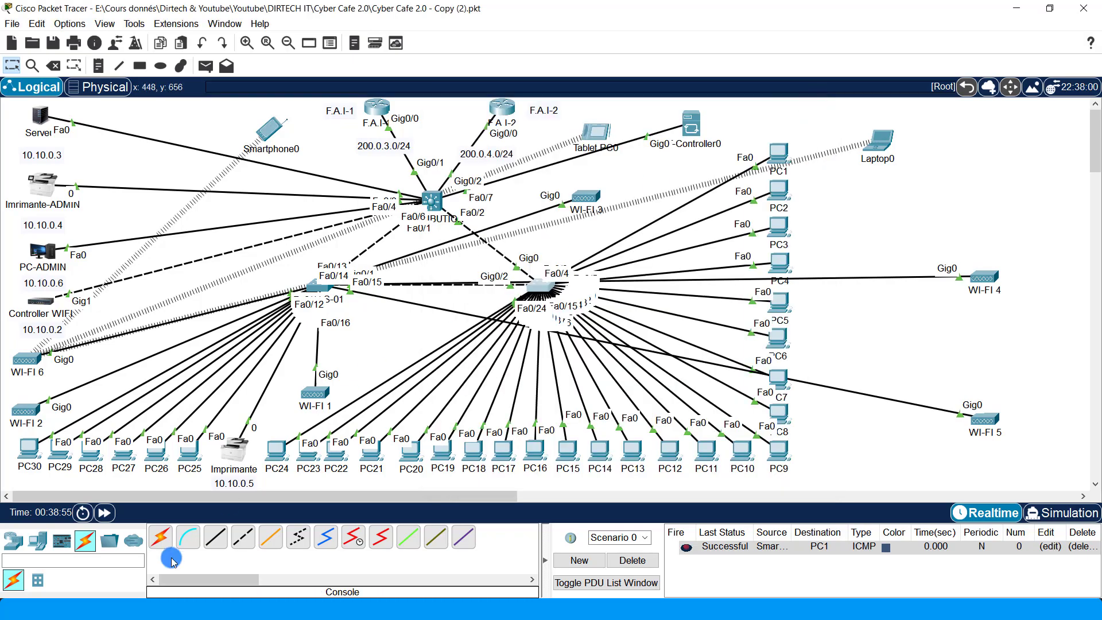
Switch to the browser and check the connected device hostnames in the controller's host list, plus the assurance overview
click(215, 609)
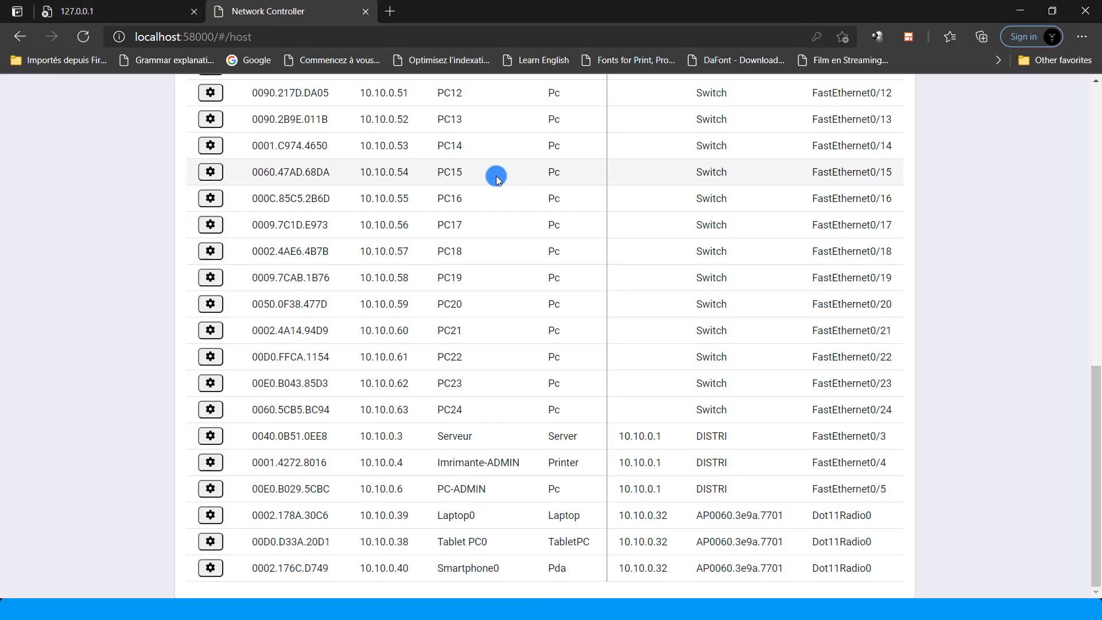
drag(1096, 408, 1096, 129)
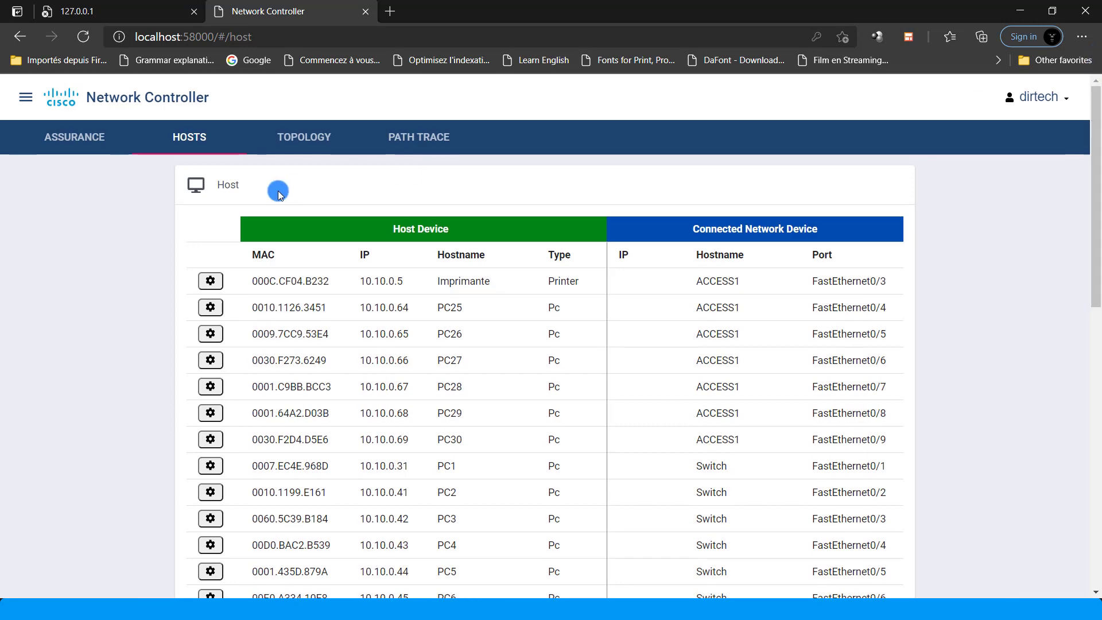
click(76, 139)
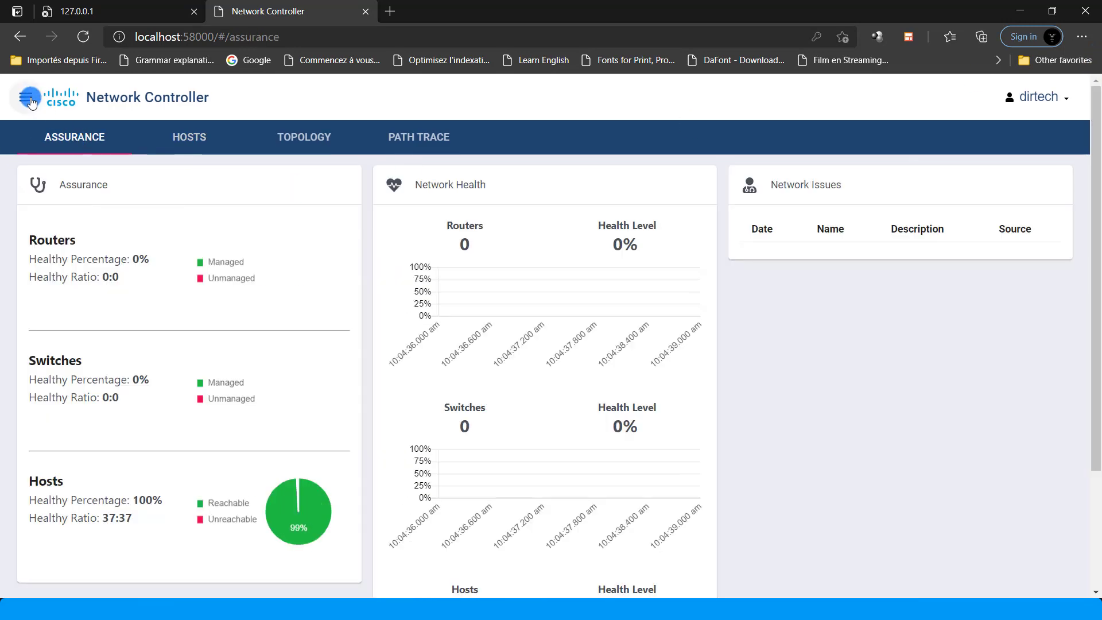
Open the CYBERCAFE discovery from the controller's discovery list and start it again
click(25, 97)
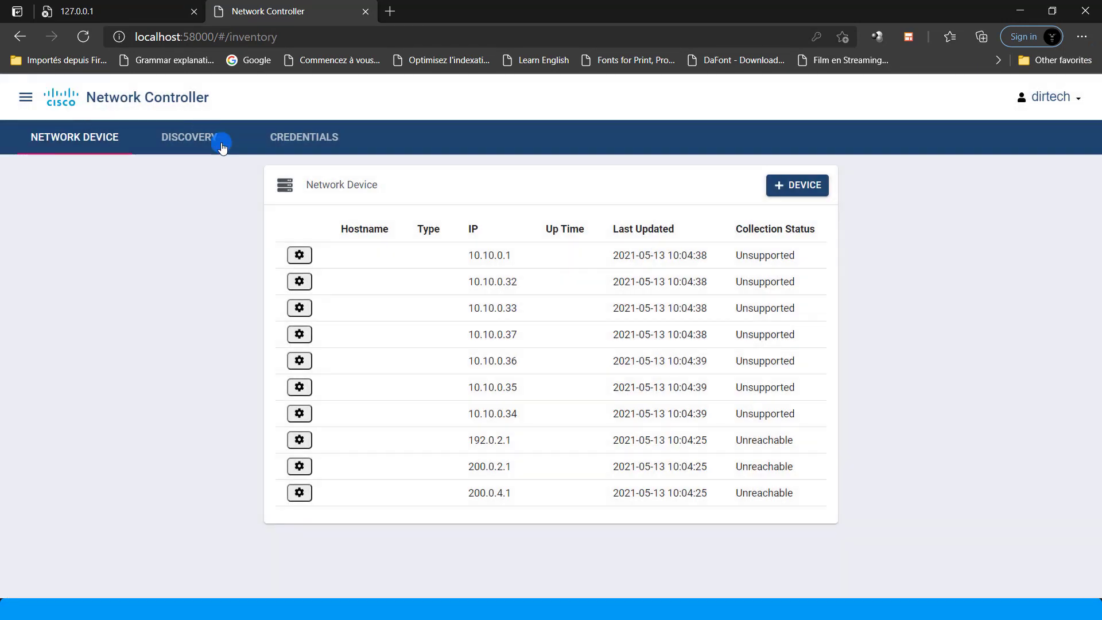
click(219, 140)
click(540, 251)
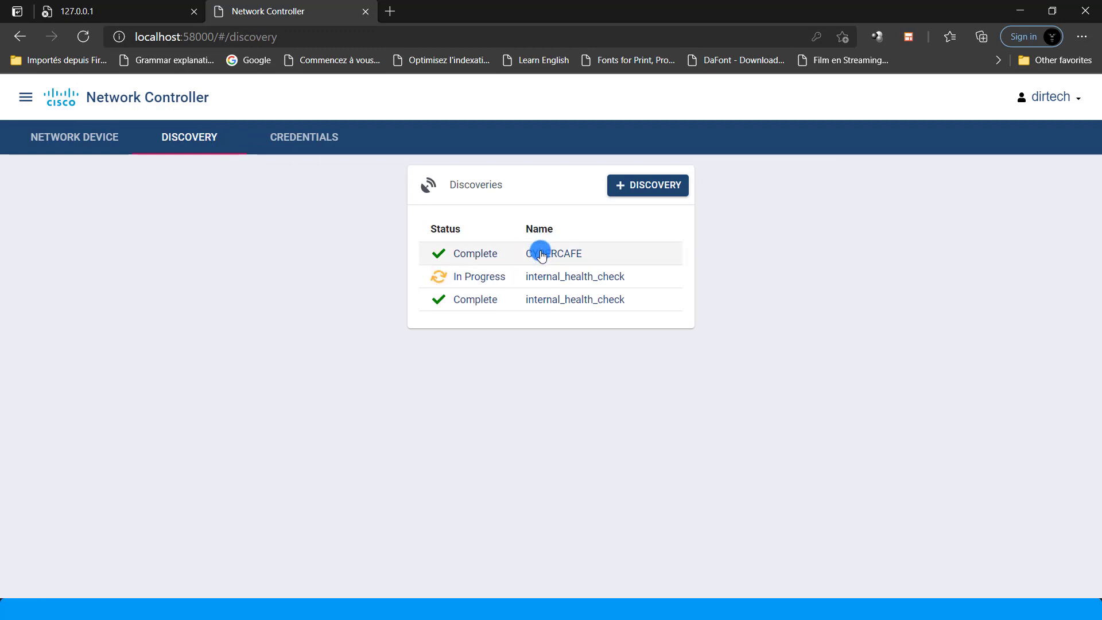
click(941, 184)
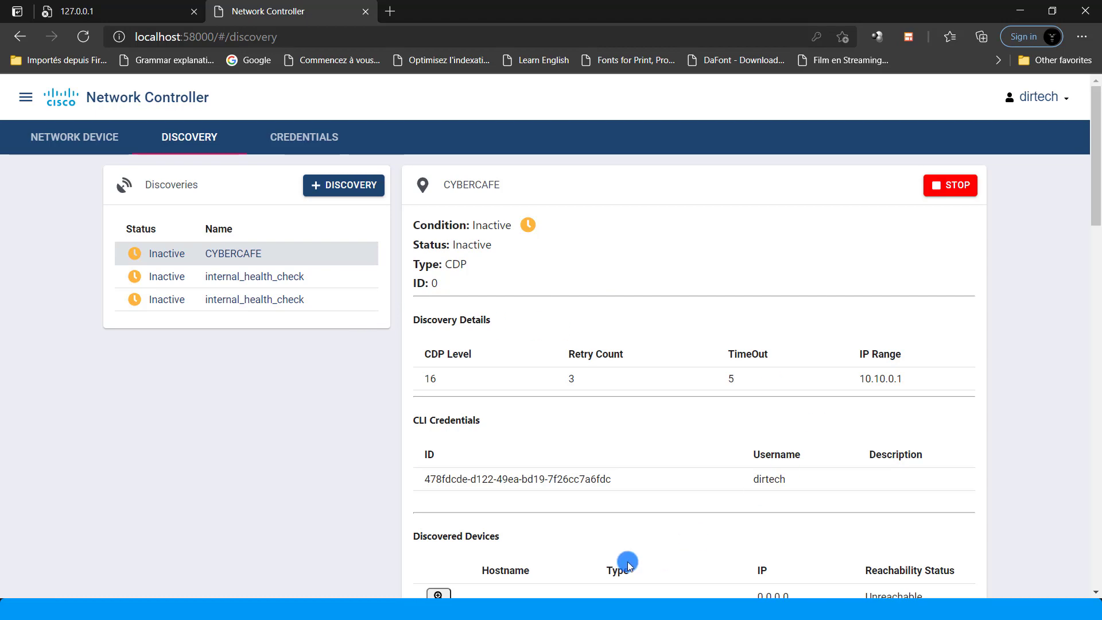
Monitor the CYBERCAFE discovery's progress and examine the hostnames, types and reachability of its discovered devices
mouse_move(1096, 152)
mouse_down()
mouse_move(1094, 330)
mouse_move(1094, 151)
mouse_up()
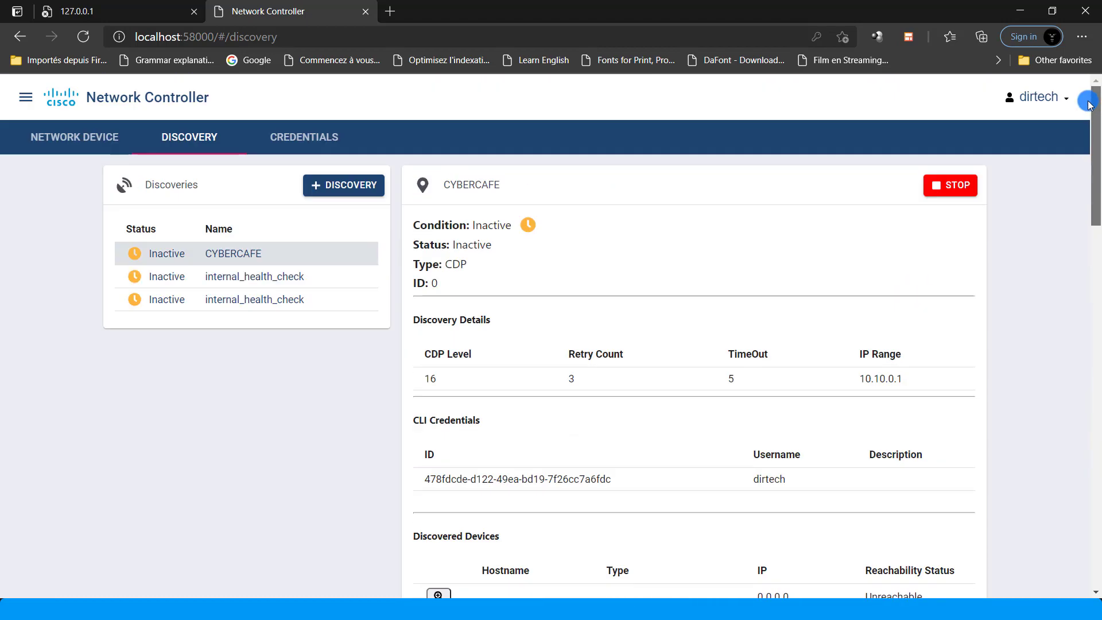
click(89, 145)
click(174, 137)
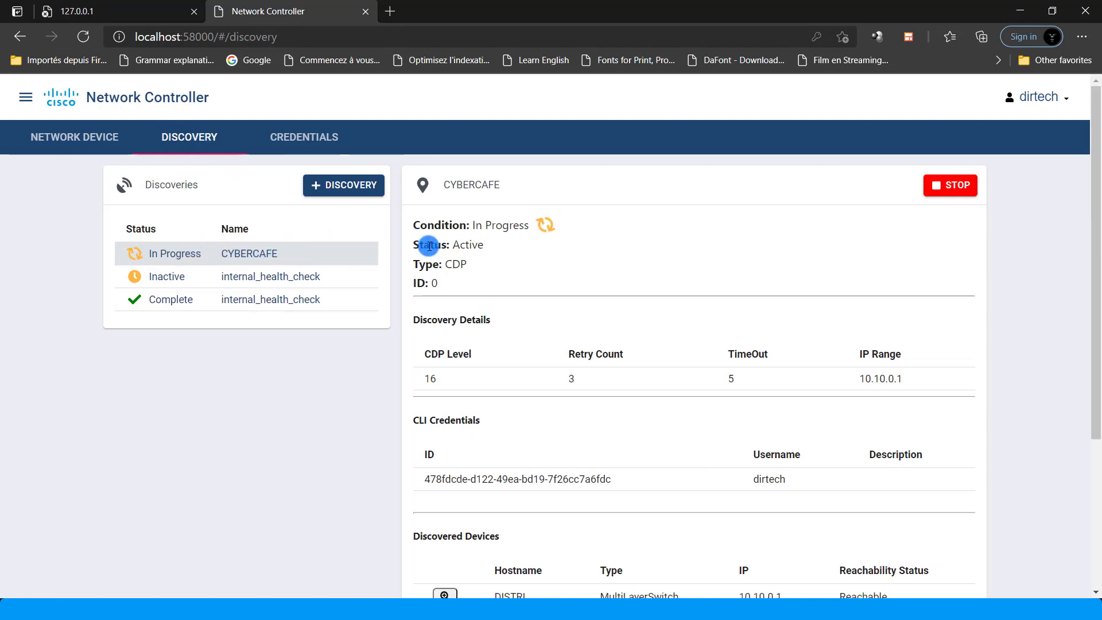
scroll(1090, 243, down, 2)
scroll(1090, 243, down, 2)
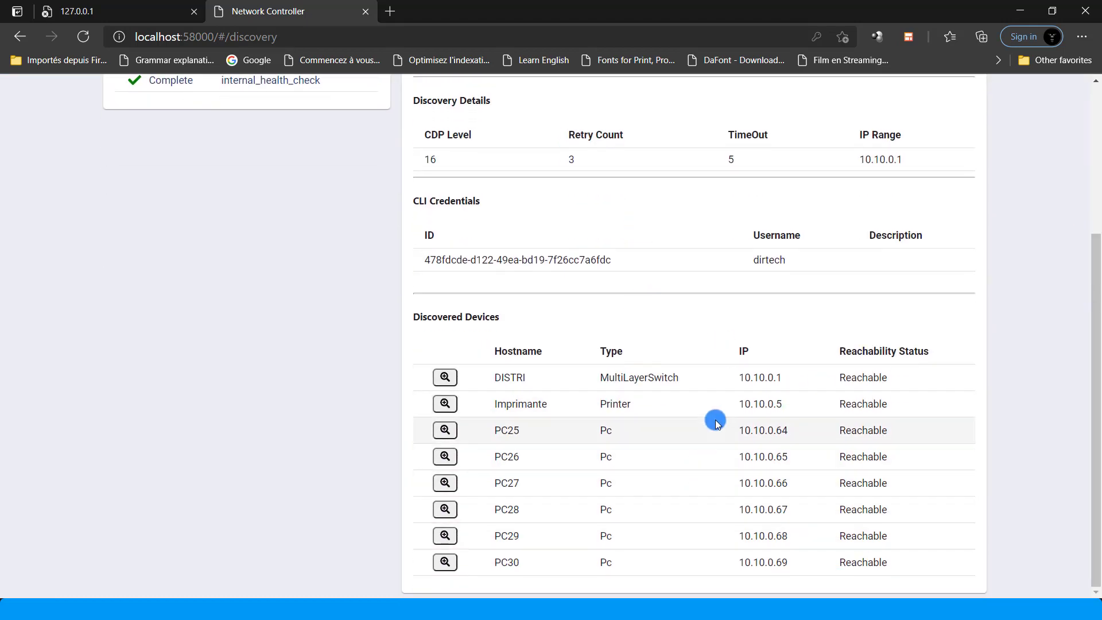
drag(1095, 427, 1093, 274)
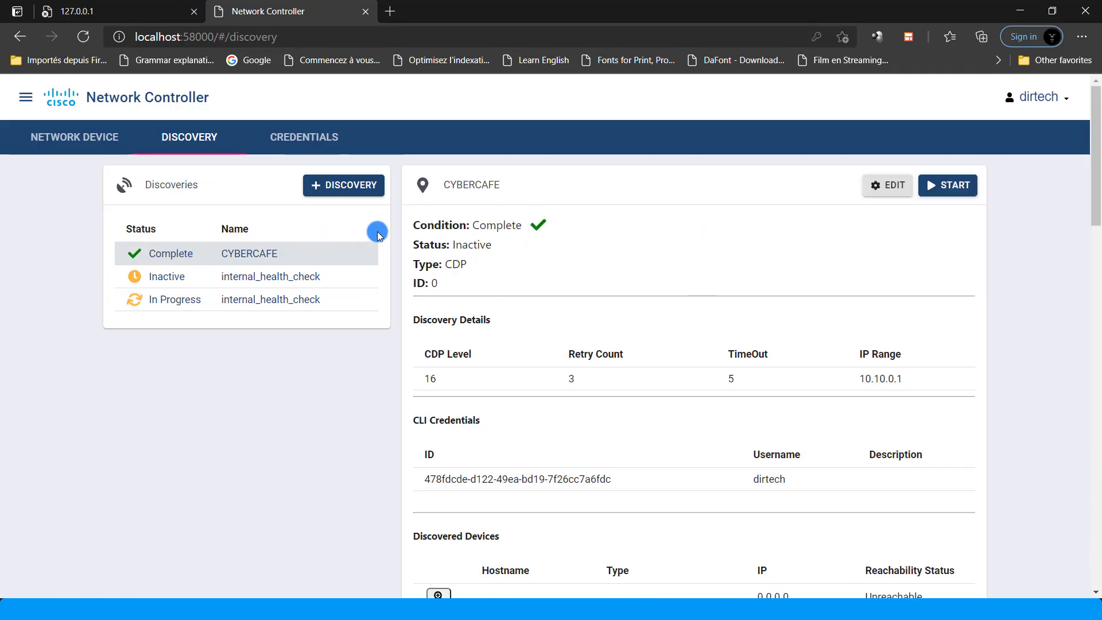
Return to the controller dashboard and open the detailed host list to check the connected switches' hostnames
click(26, 97)
click(85, 101)
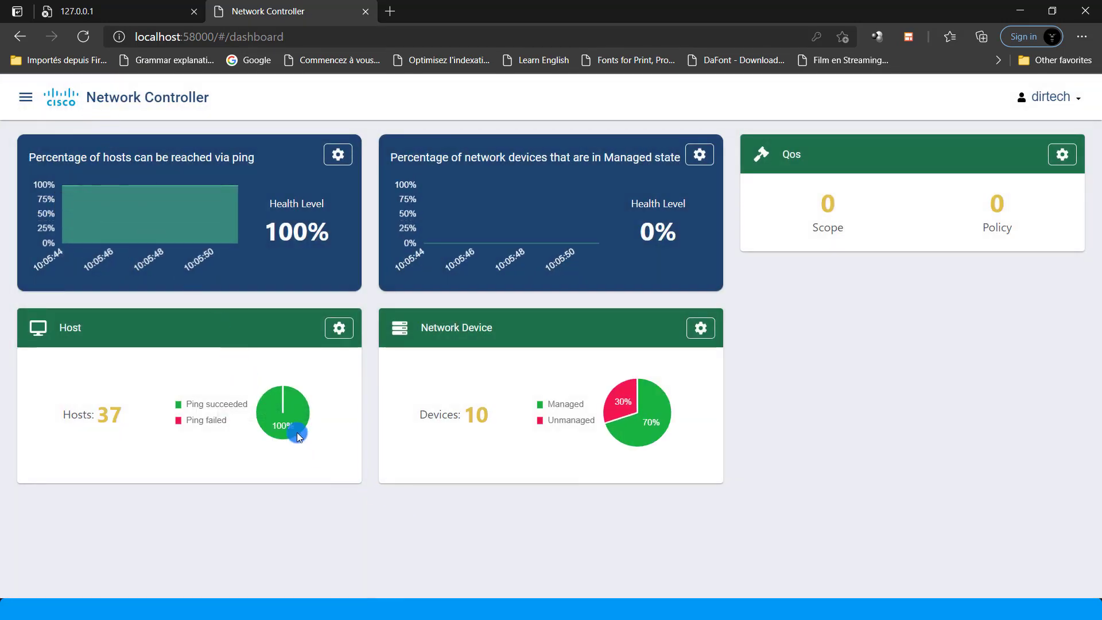
click(337, 333)
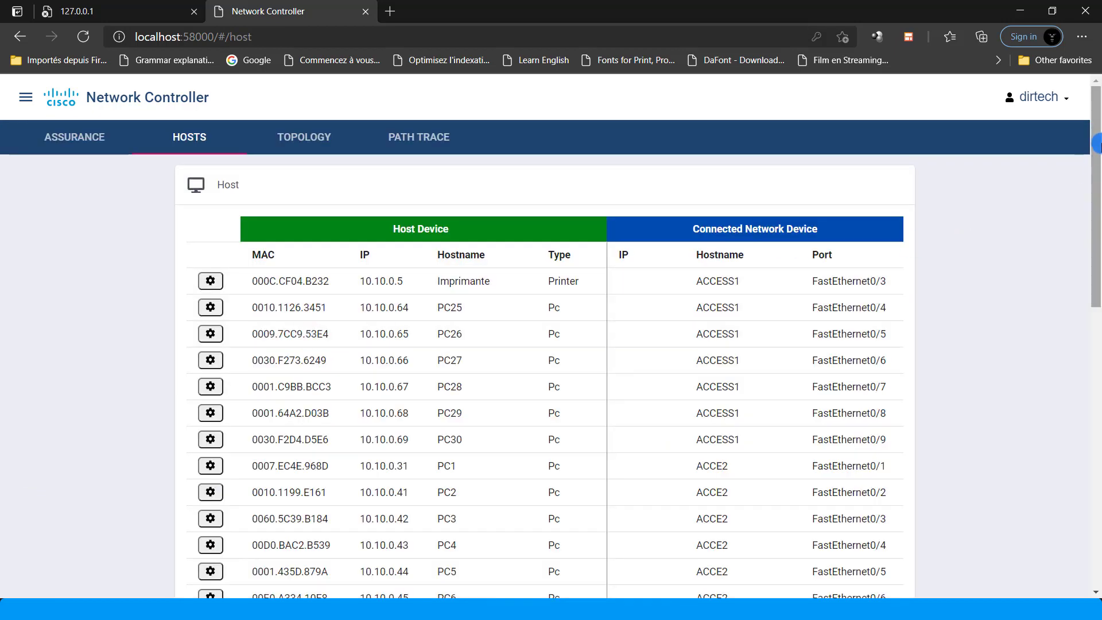
Examine the Imprimante printer's row in the host list for its hostname, connected switch and port
scroll(746, 235, down, 2)
scroll(553, 221, up, 2)
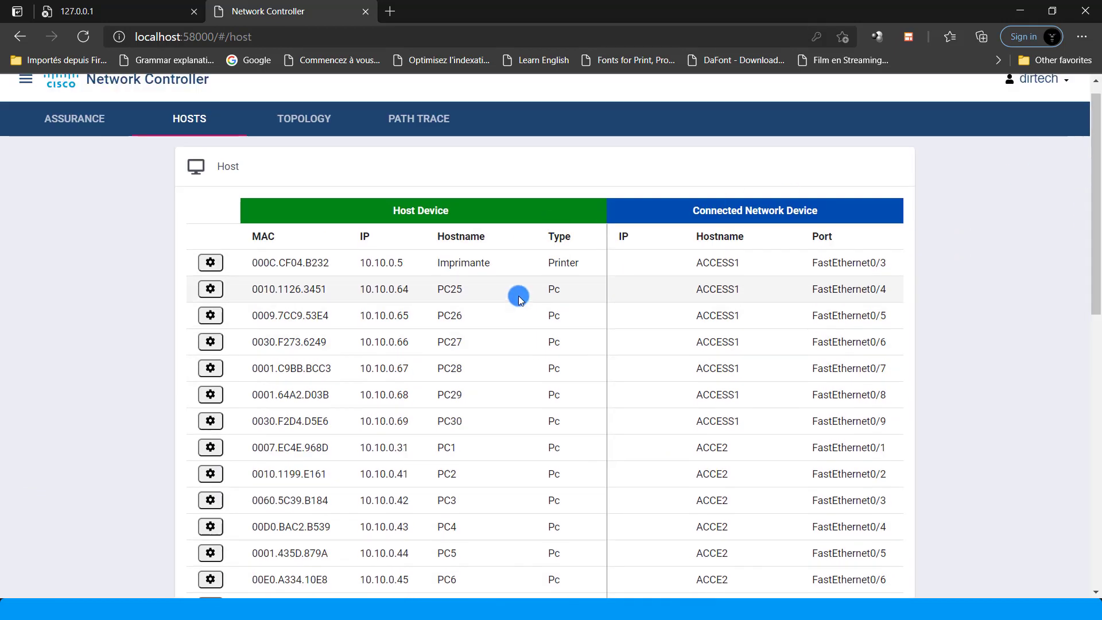
drag(438, 265, 487, 263)
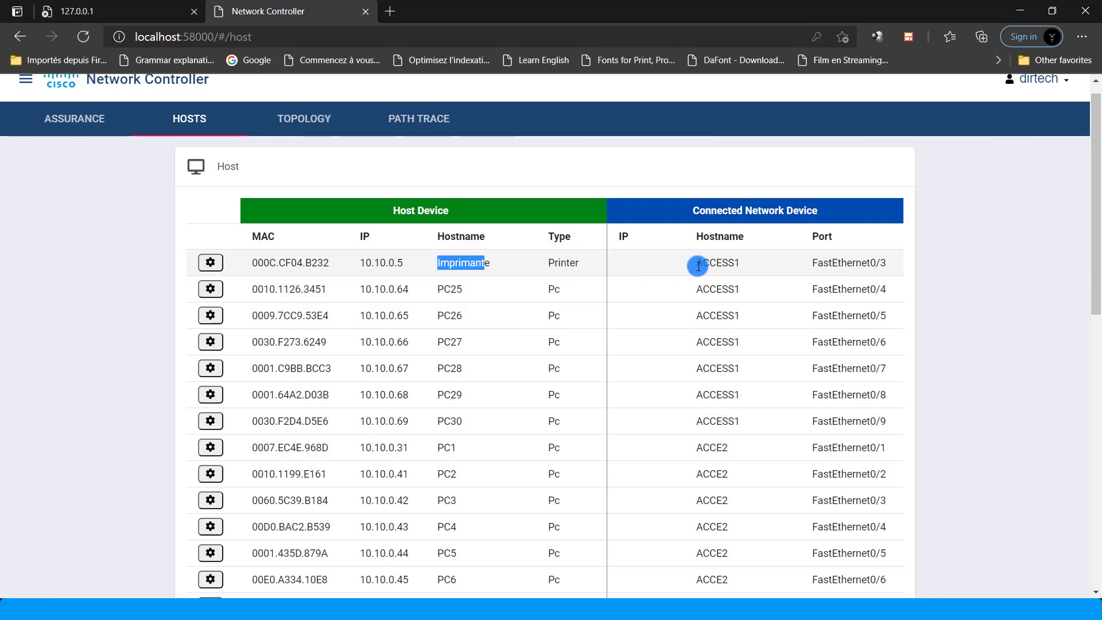
drag(698, 265, 748, 268)
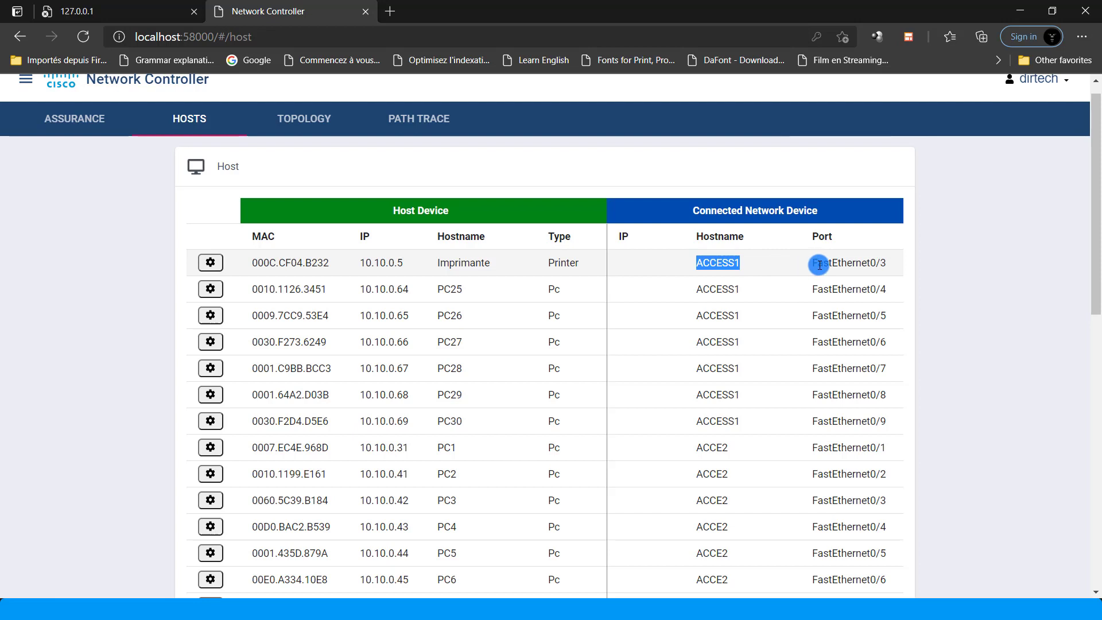
drag(819, 265, 875, 264)
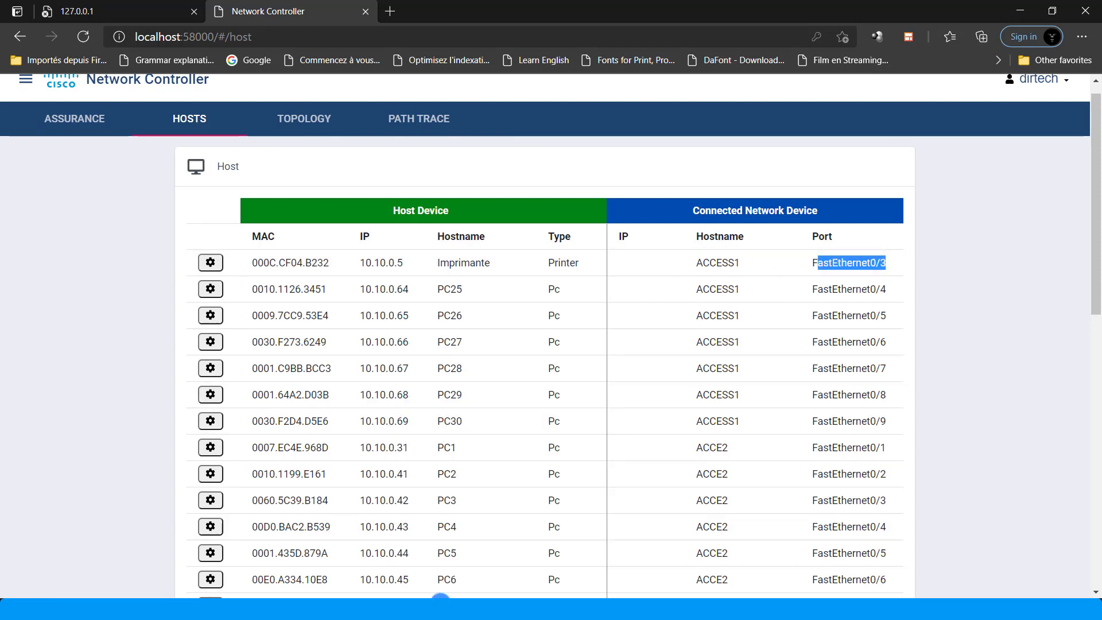
click(376, 547)
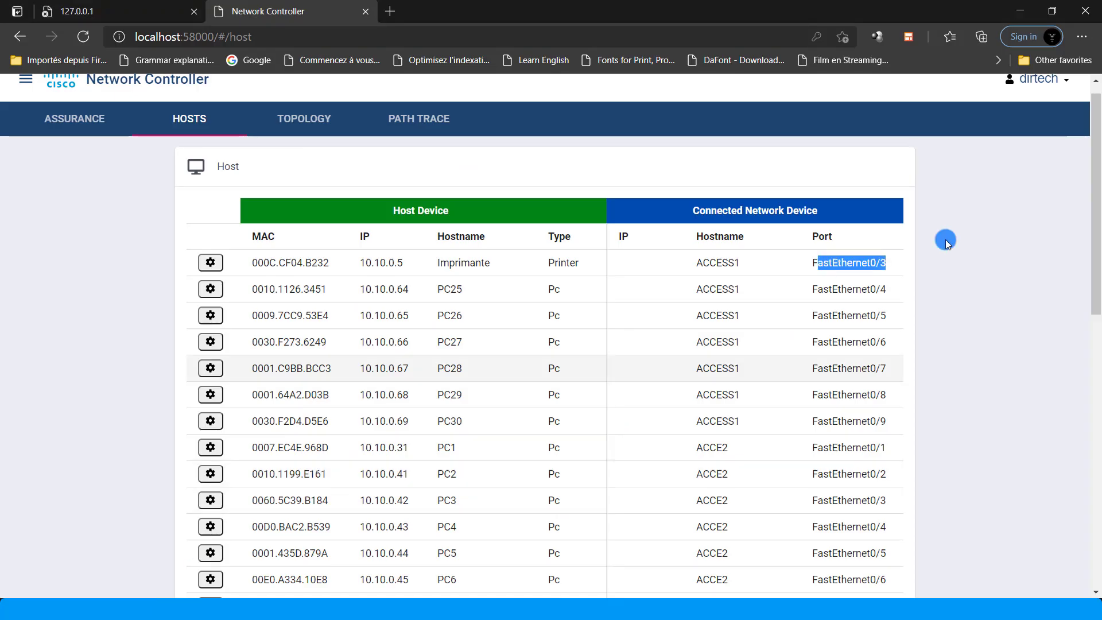
scroll(1096, 209, down, 2)
scroll(1096, 201, up, 2)
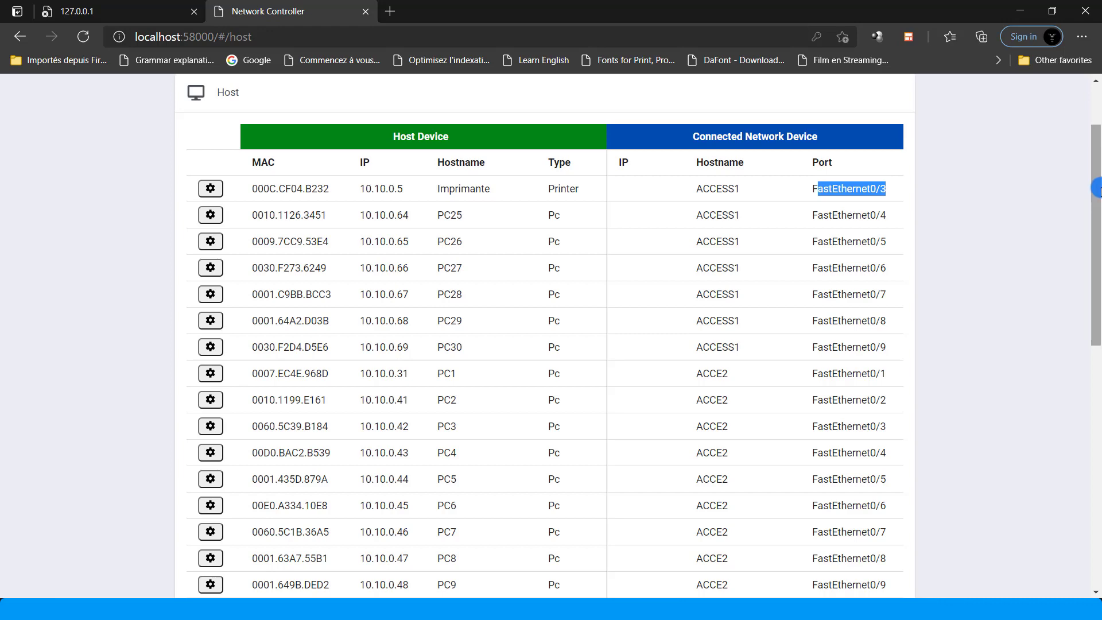
Check PC-ADMIN's connected network device and port near the end of the host list
drag(1096, 190, 1093, 504)
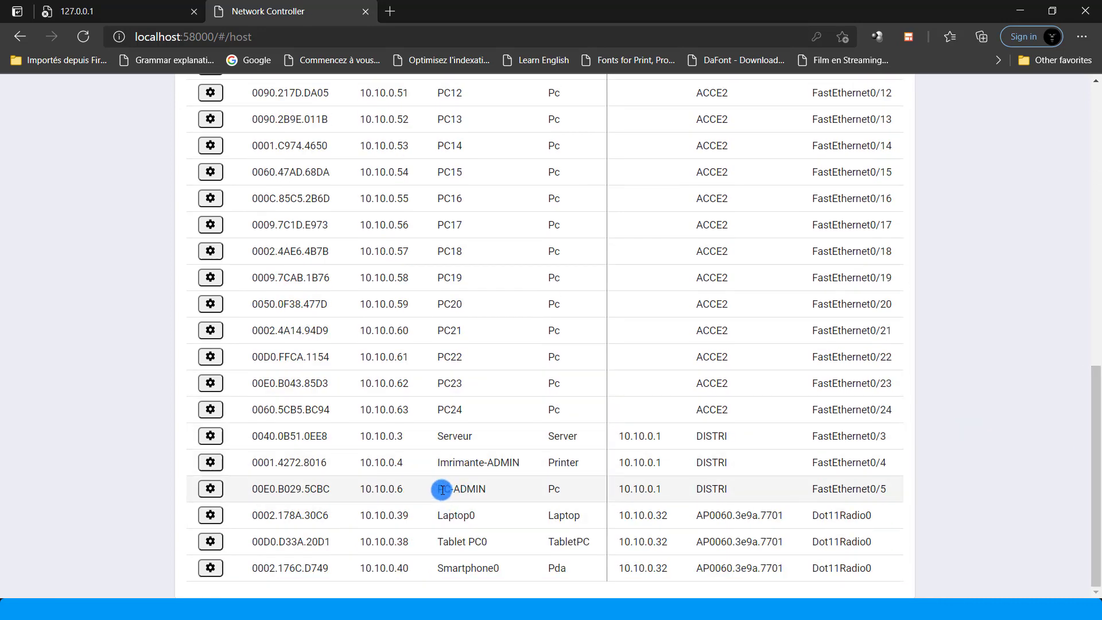
drag(444, 489, 508, 496)
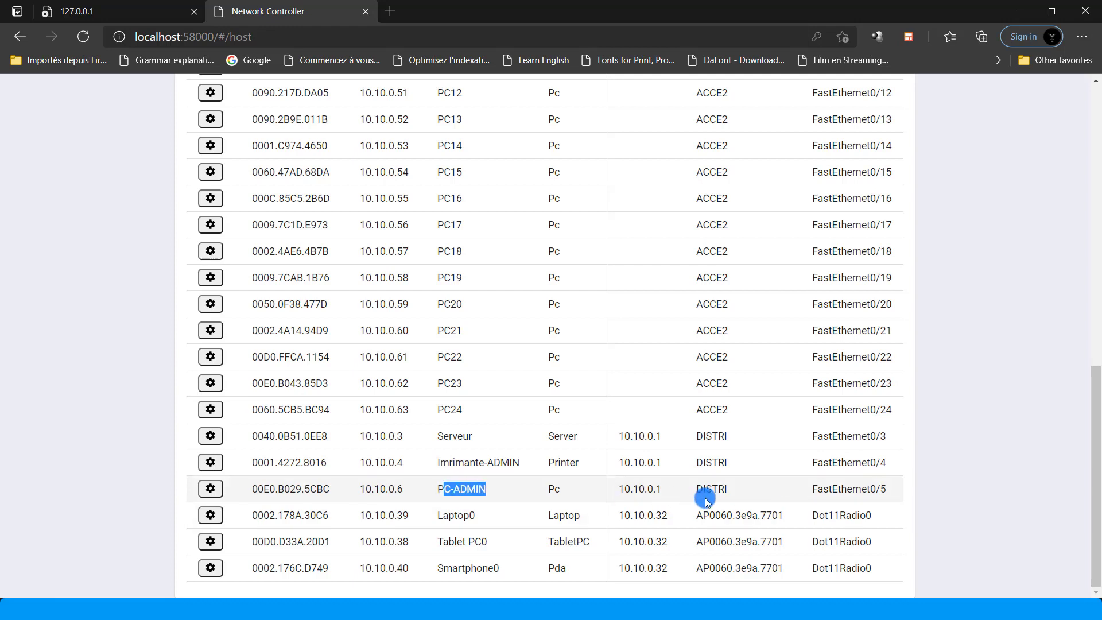
drag(712, 489, 738, 493)
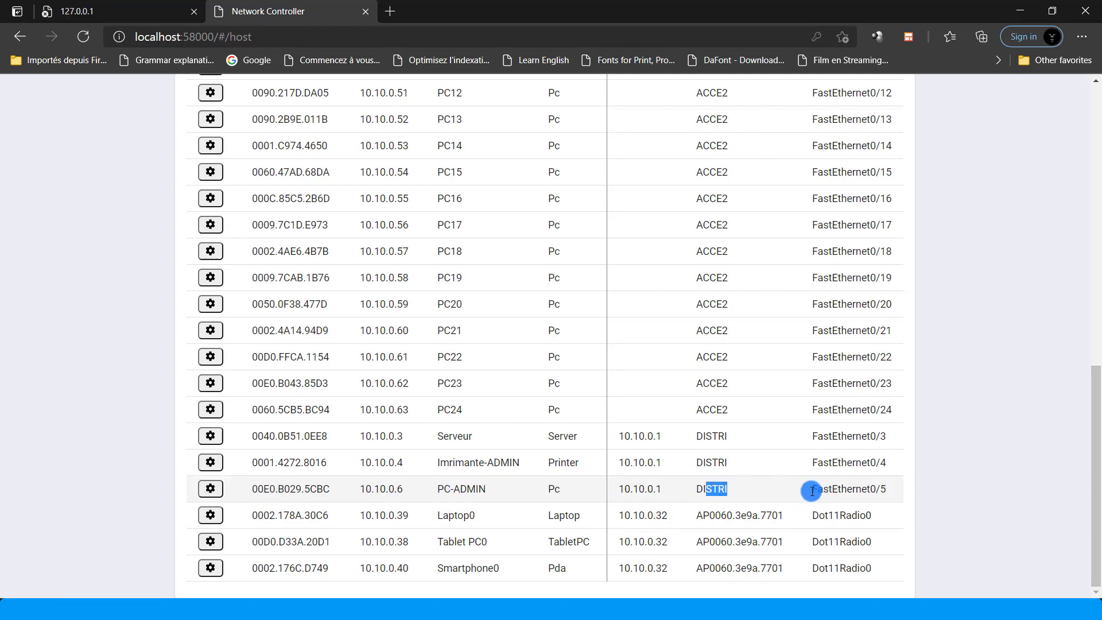
drag(812, 491, 898, 489)
drag(1090, 417, 1052, 103)
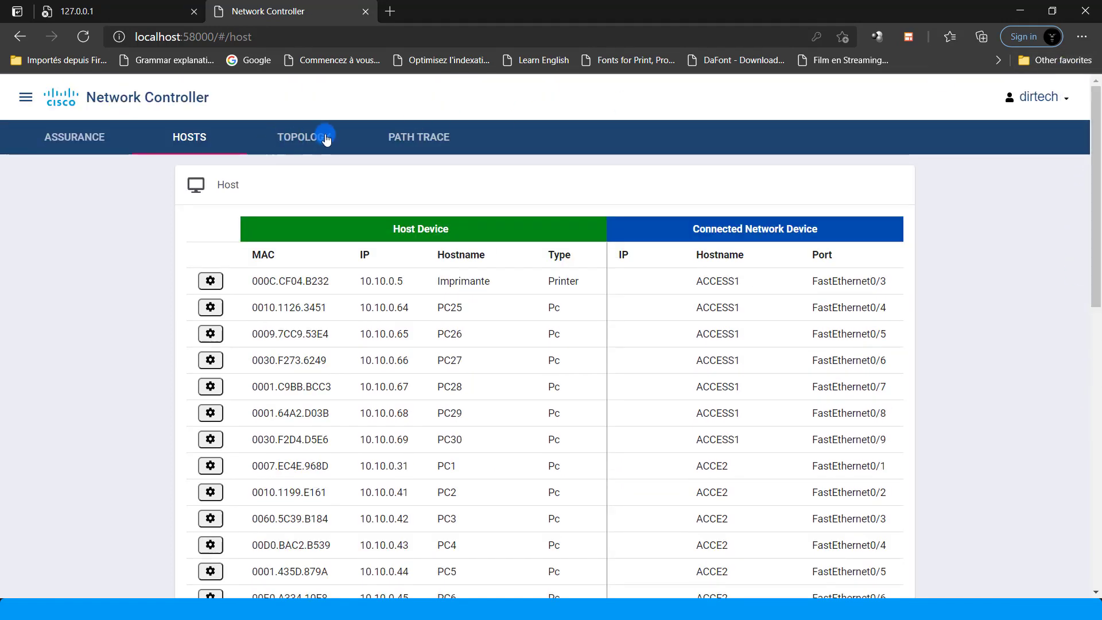
Look through the controller's topology, path trace and assurance pages
click(307, 140)
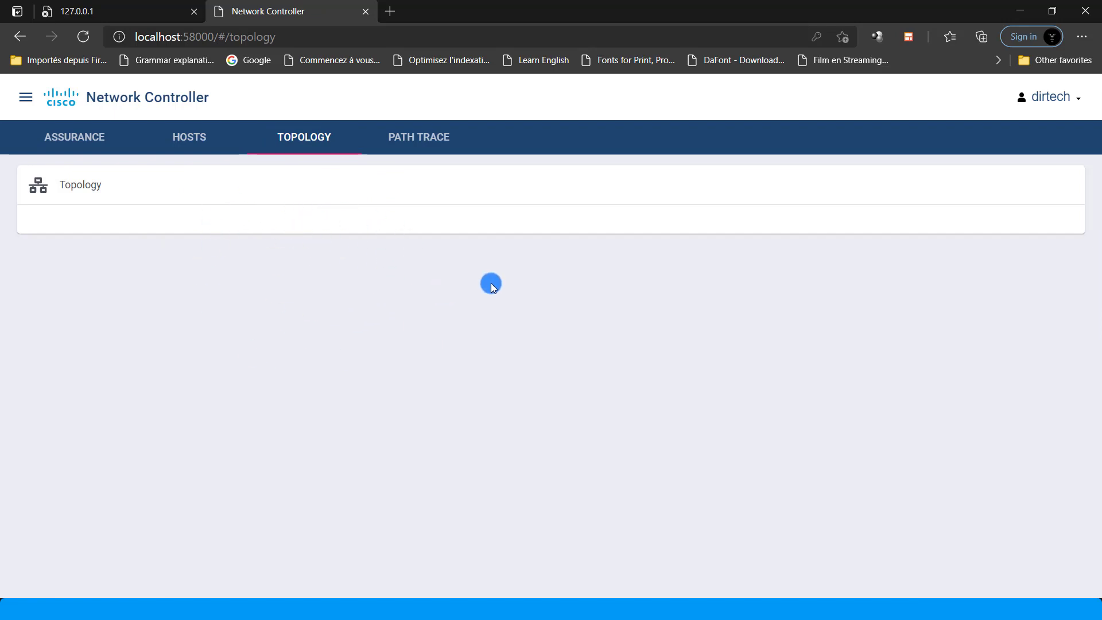
click(412, 135)
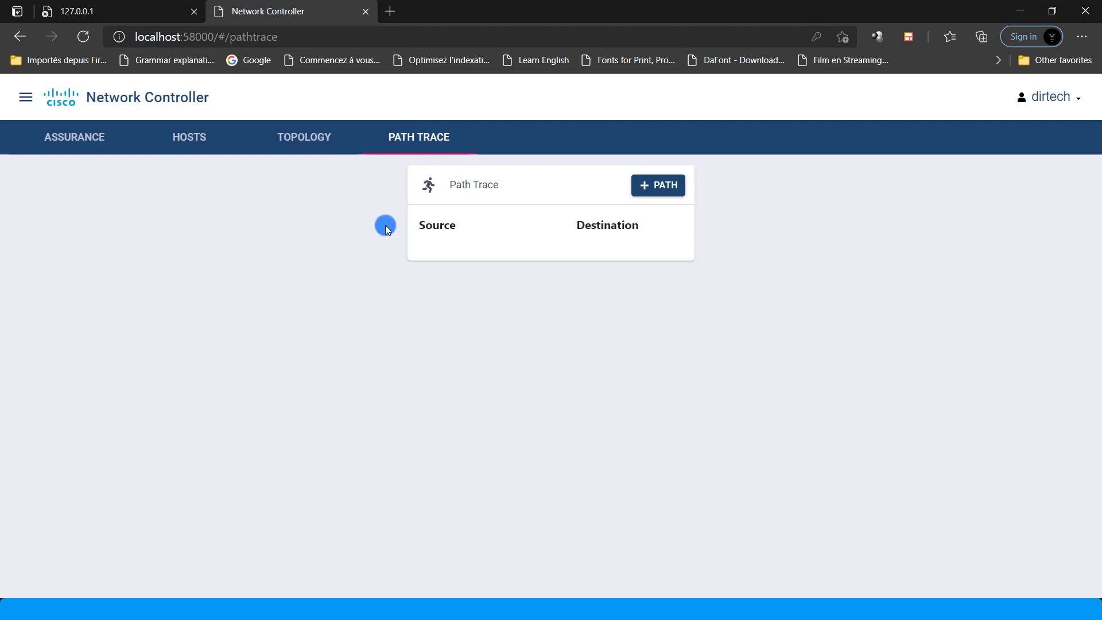
click(304, 143)
click(110, 136)
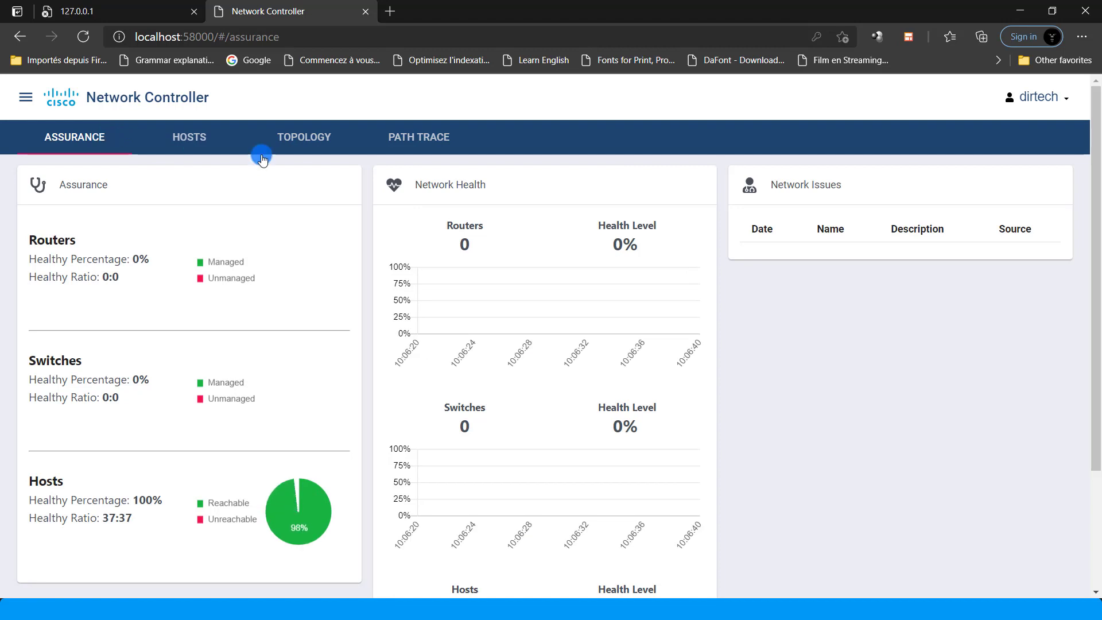
click(405, 142)
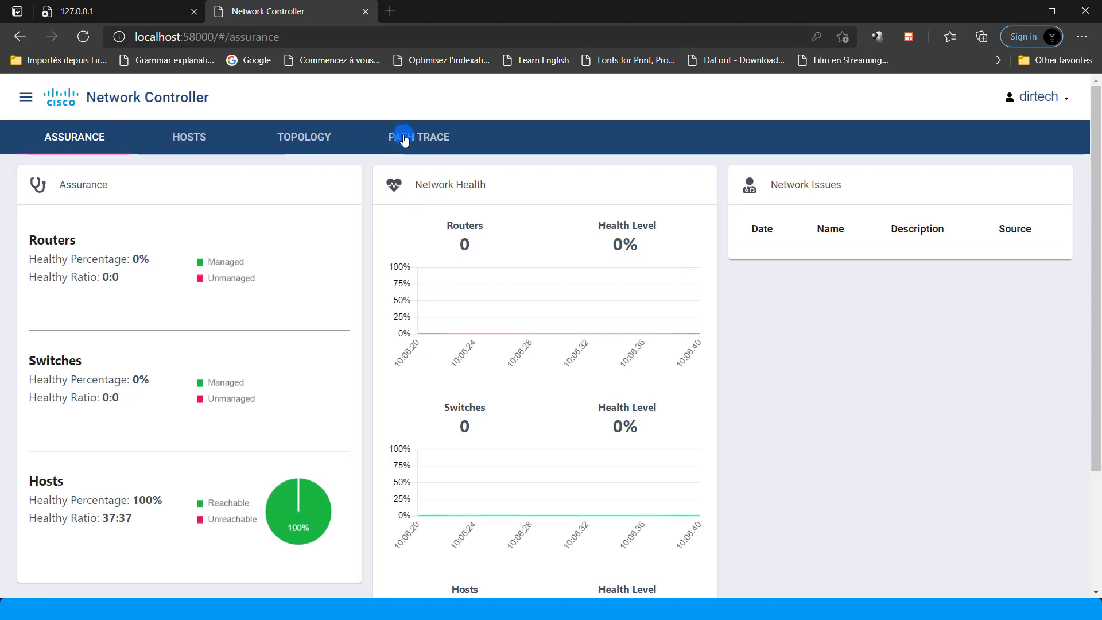
Return to the dashboard and open the network device inventory to examine the devices' IP addresses and hostnames
click(26, 99)
click(88, 106)
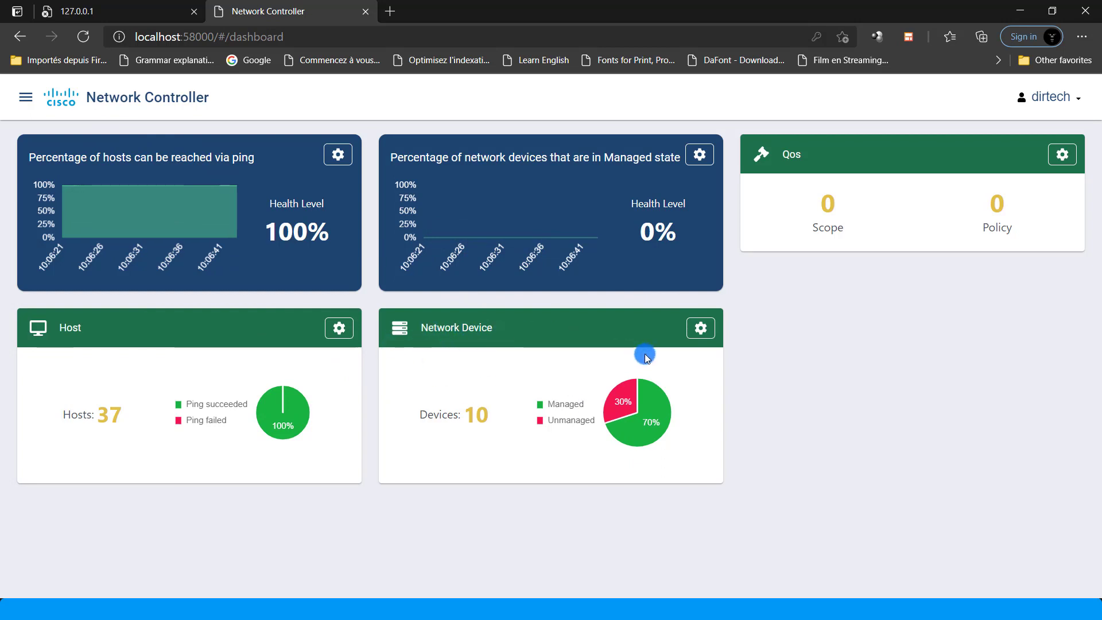
click(698, 330)
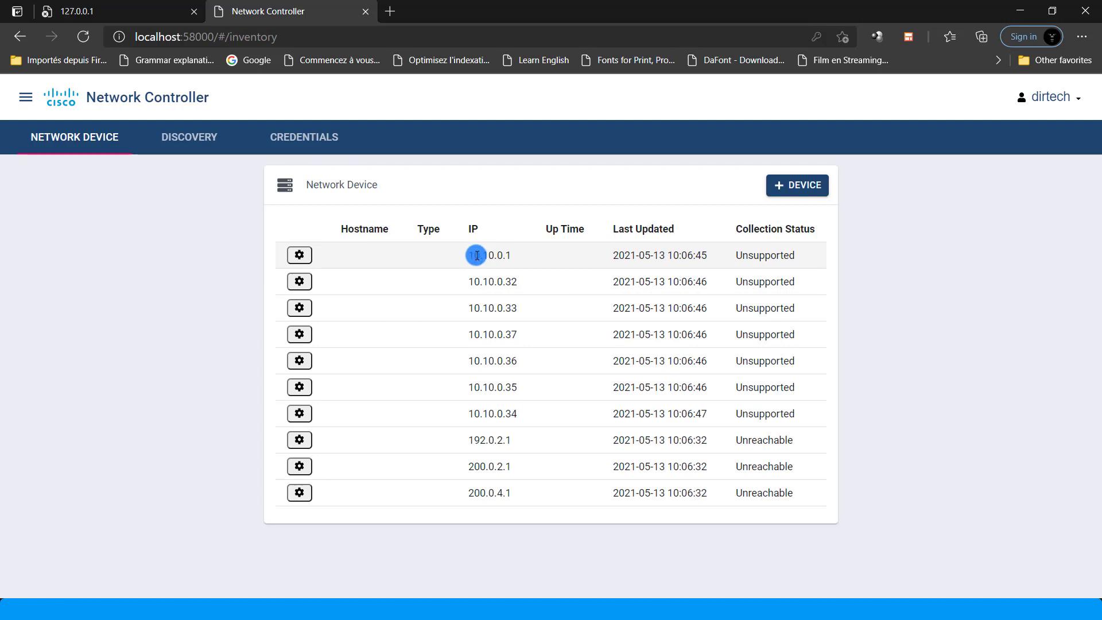
drag(476, 255, 520, 493)
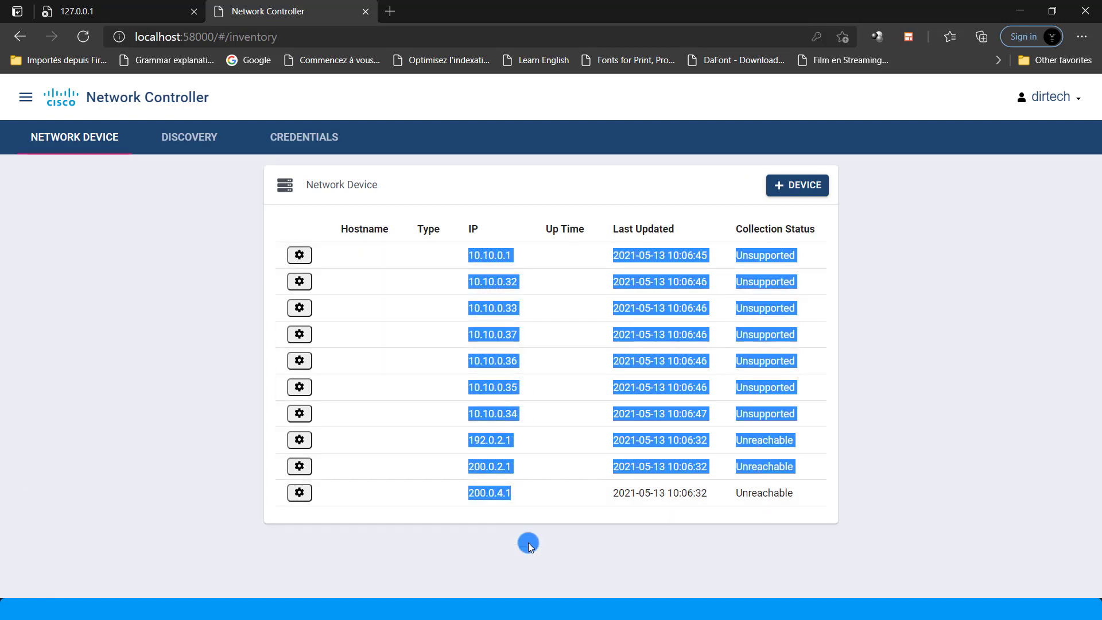
click(527, 508)
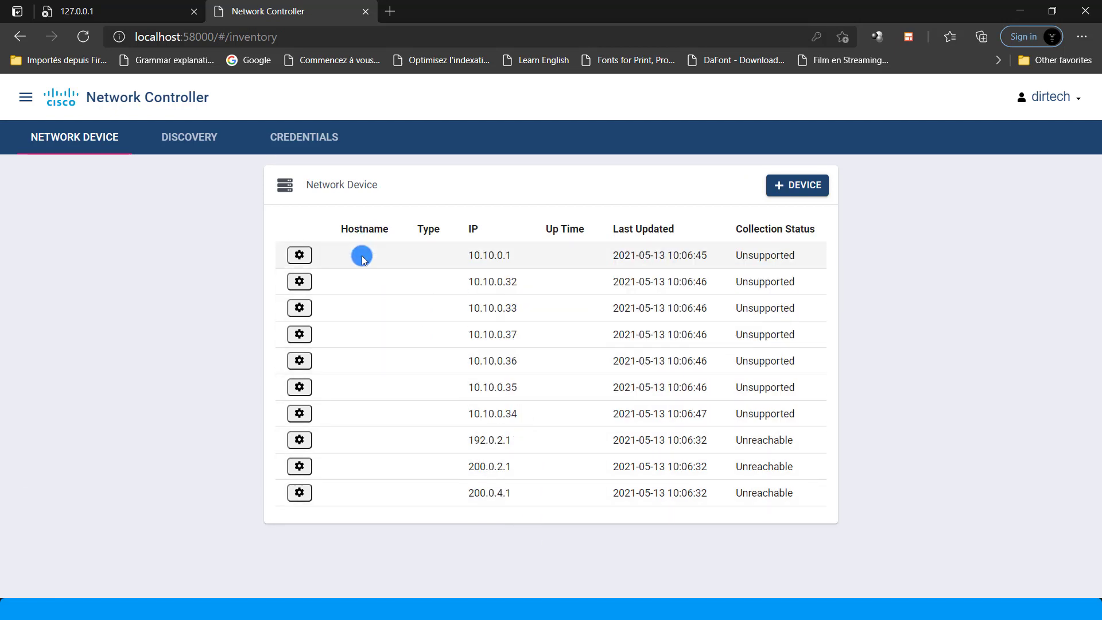
mouse_move(364, 253)
mouse_down()
mouse_move(367, 474)
mouse_move(364, 300)
mouse_move(347, 248)
mouse_up()
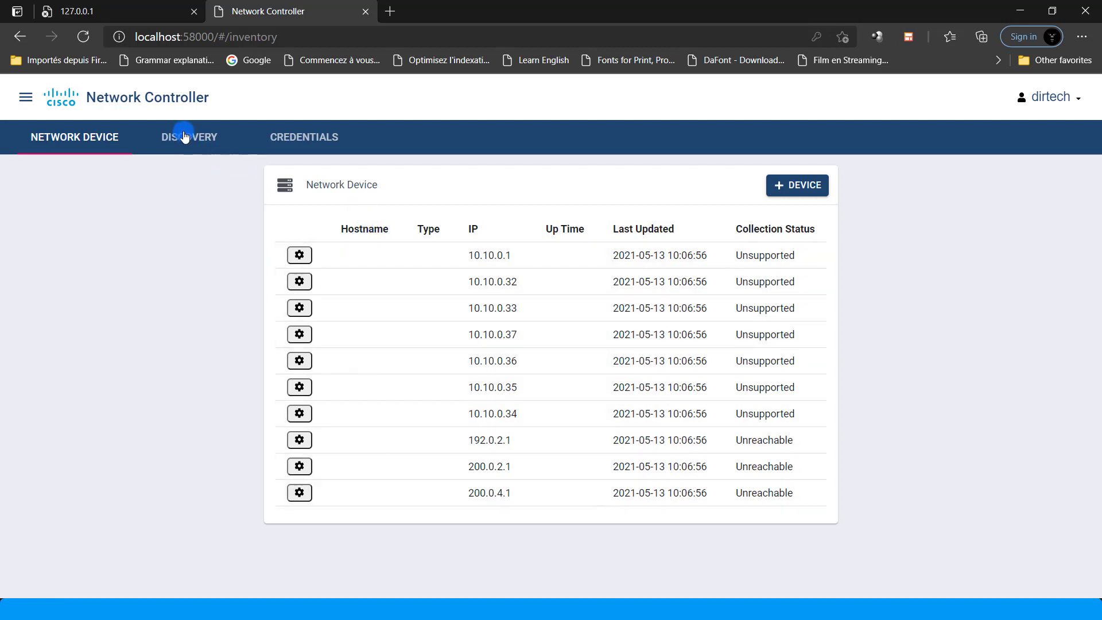
Review the CYBERCAFE discovery's condition and details, and return to the dashboard
click(202, 137)
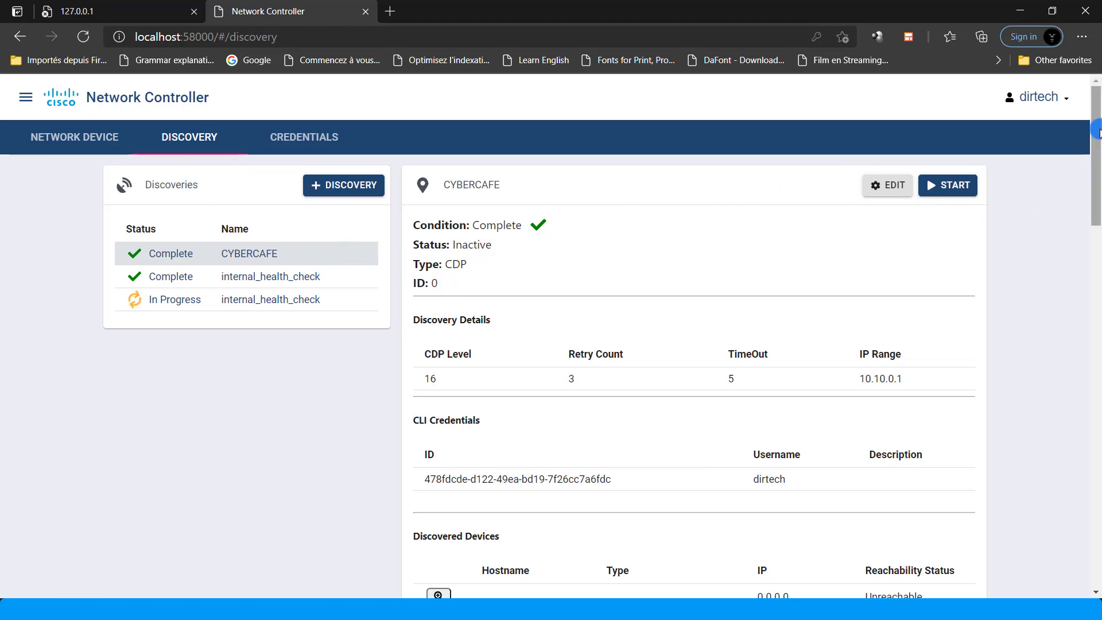
mouse_move(1096, 138)
mouse_down()
mouse_move(1097, 435)
mouse_move(1097, 121)
mouse_up()
click(26, 96)
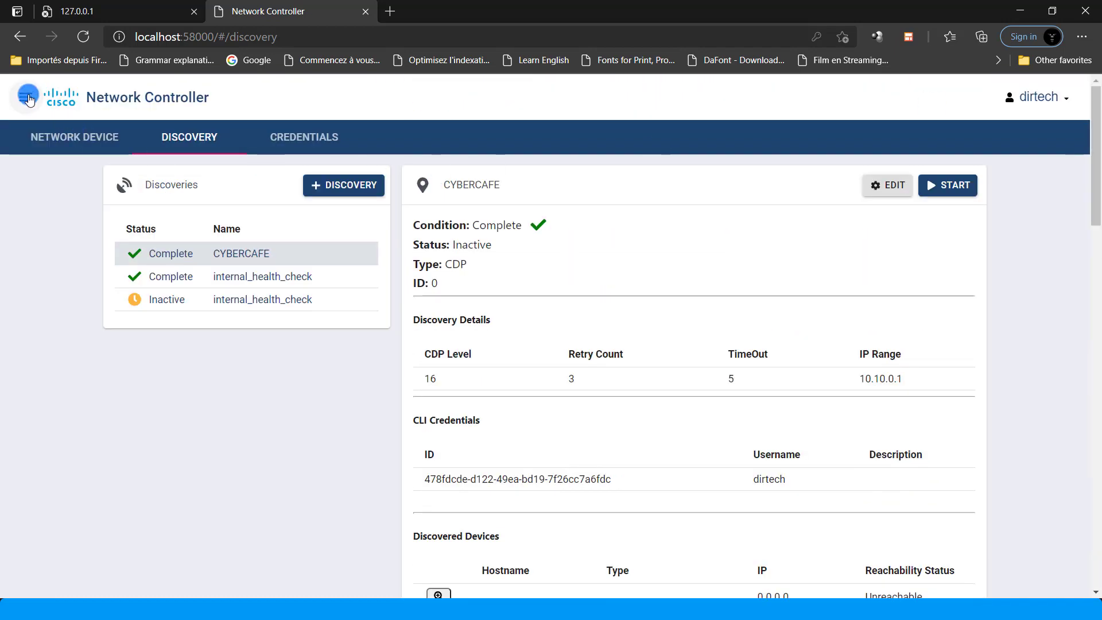
click(75, 95)
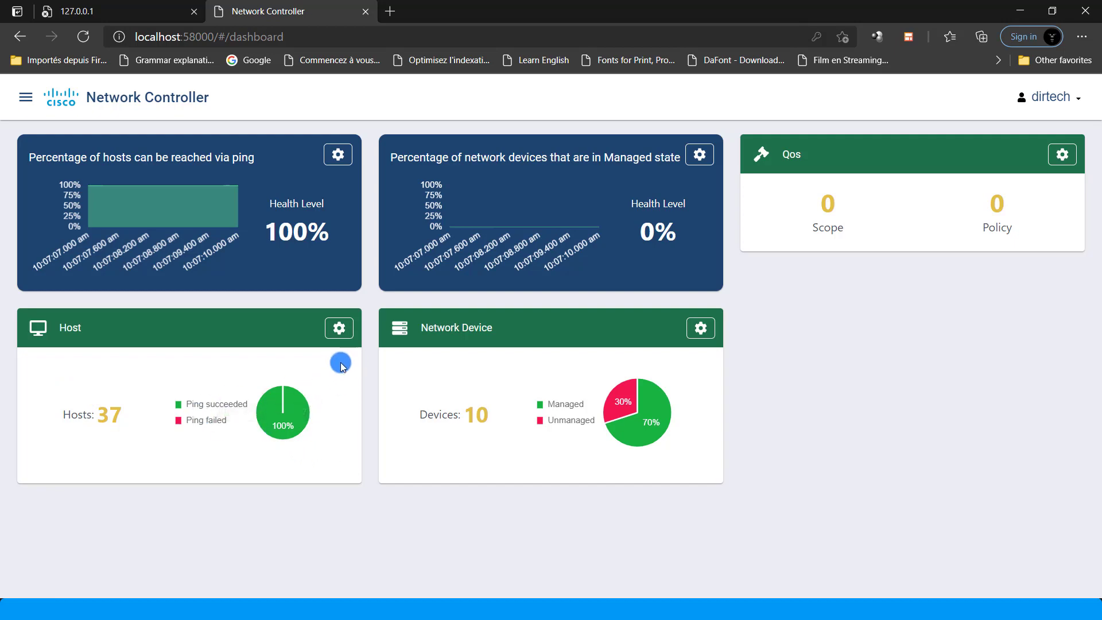
Open the detailed host list from the dashboard and review all hosts with their connected network devices
click(337, 330)
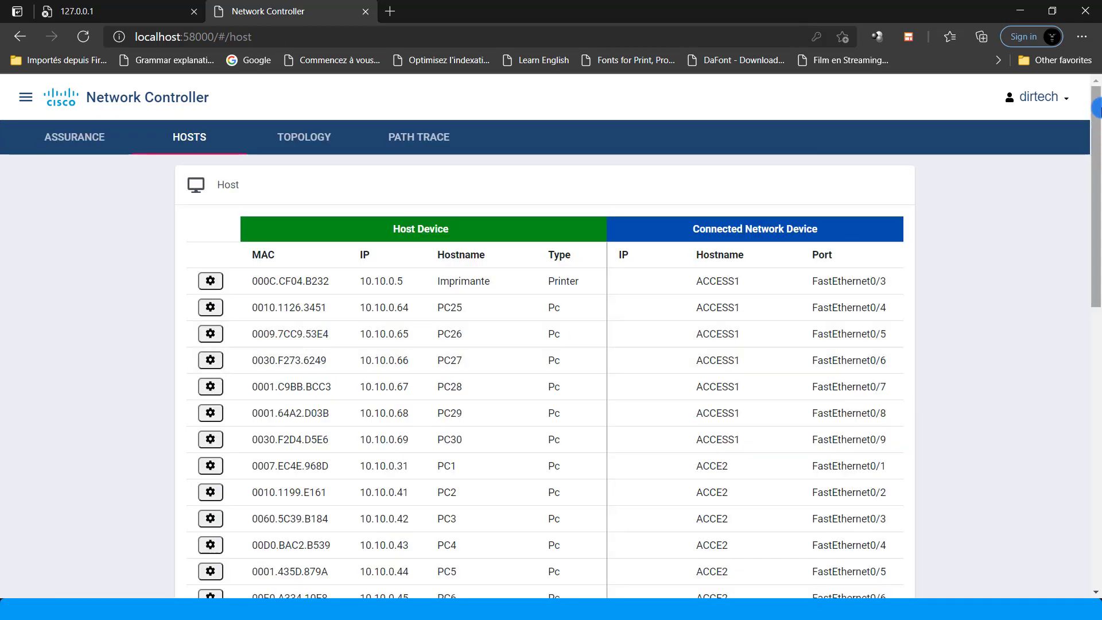
drag(1096, 106, 1094, 505)
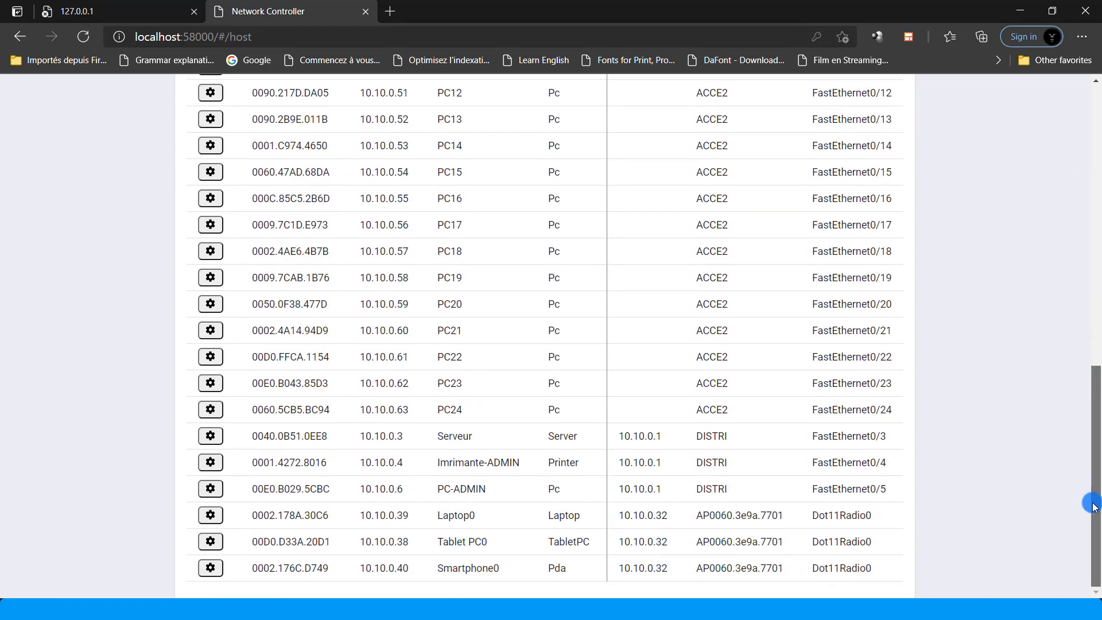
drag(1093, 435, 1093, 155)
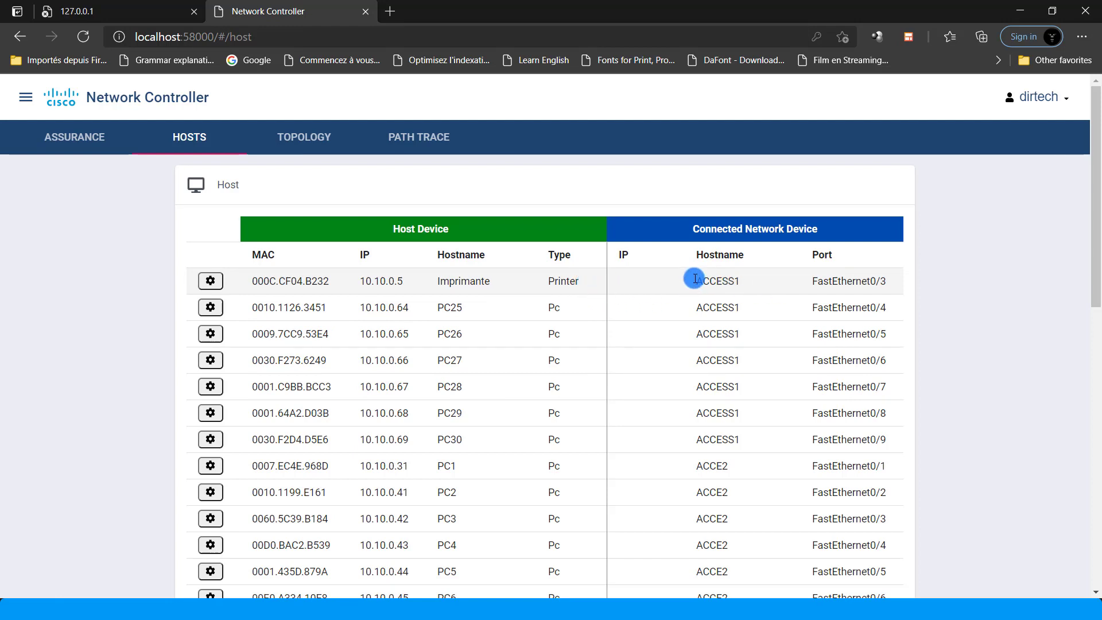
drag(693, 279, 1090, 150)
click(1037, 209)
Open the controller's policy section and view its QoS and network settings pages
click(24, 97)
click(72, 171)
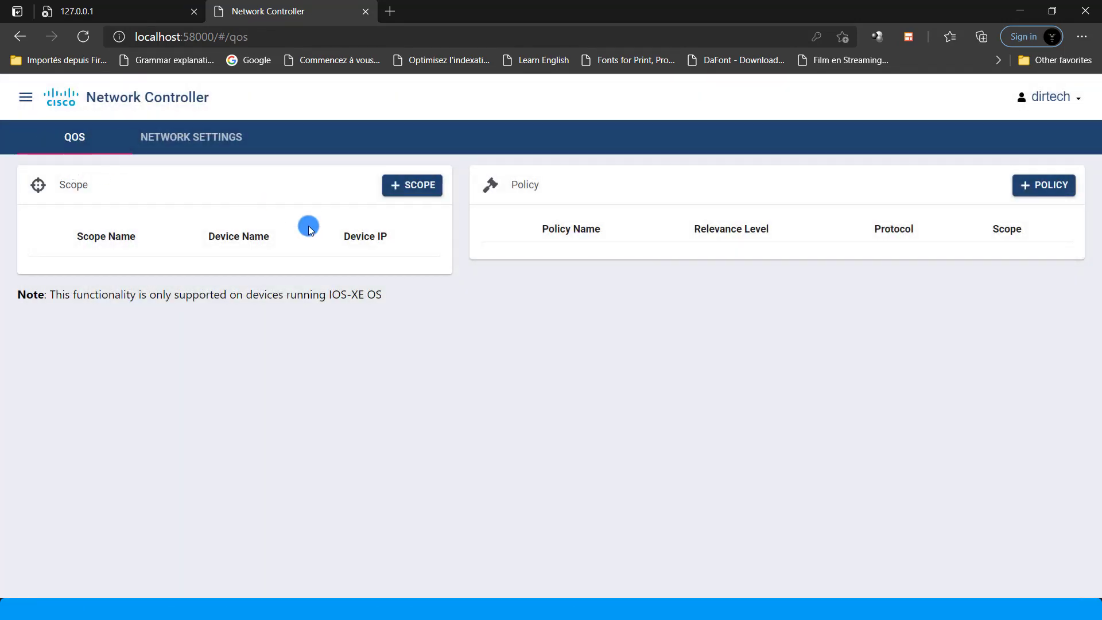
click(204, 140)
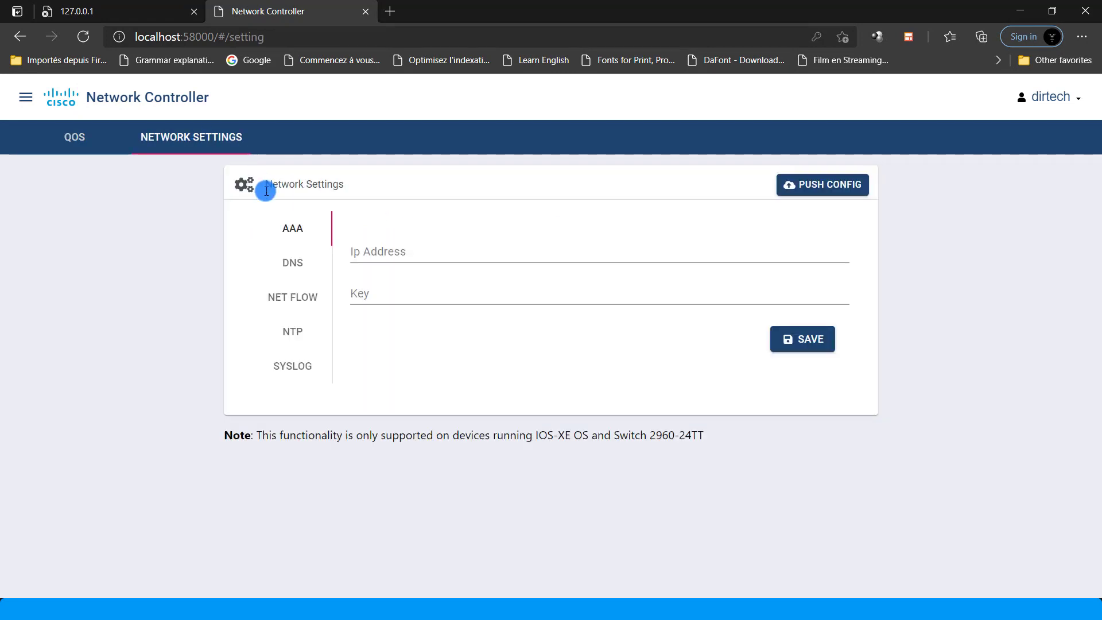
click(97, 138)
View the controller's API documentation and return to the dashboard
click(25, 97)
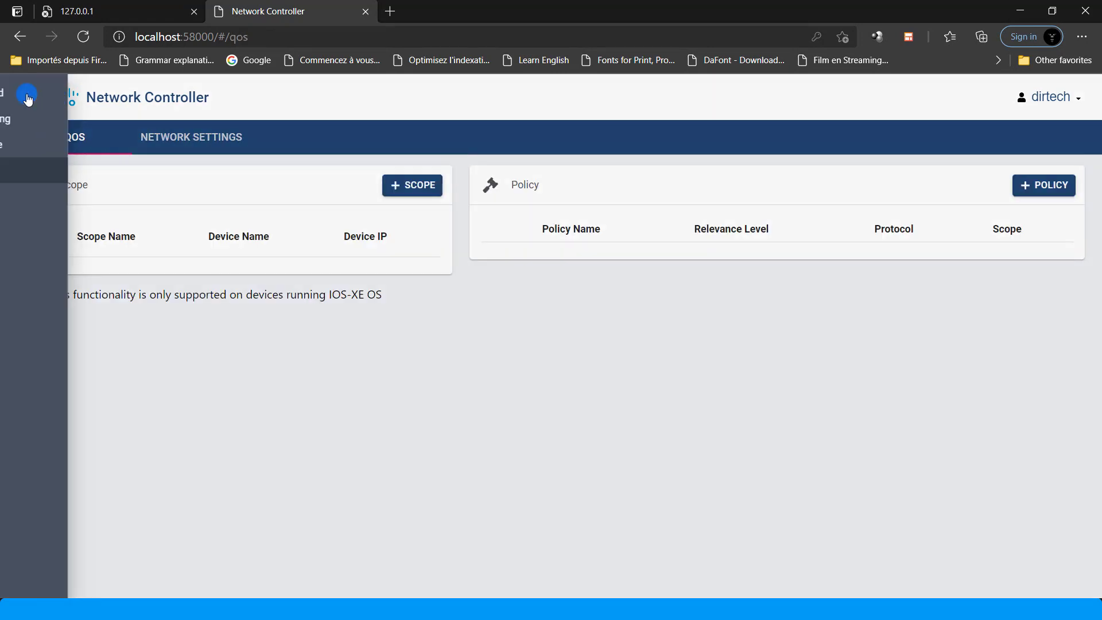
click(56, 197)
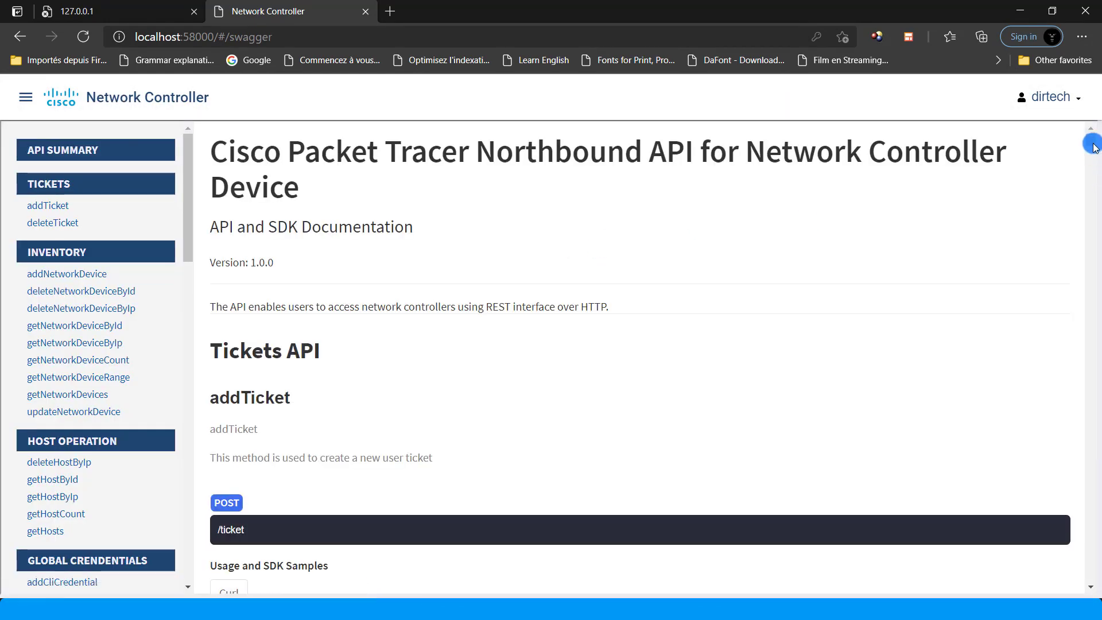
mouse_move(1090, 141)
mouse_down()
mouse_move(1087, 172)
mouse_move(1086, 133)
mouse_up()
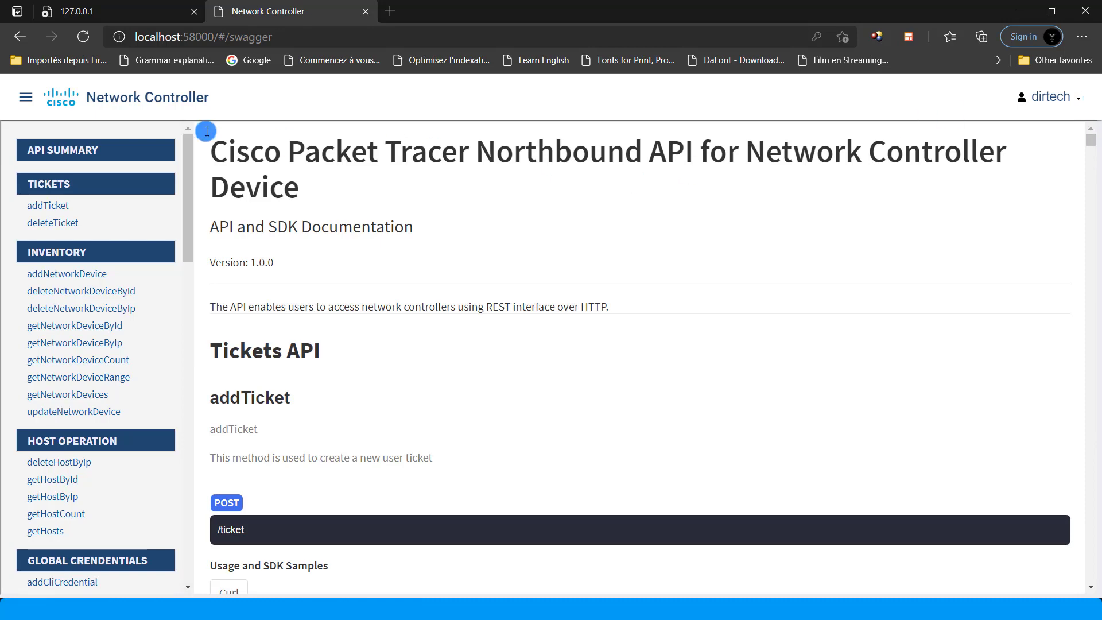
click(25, 97)
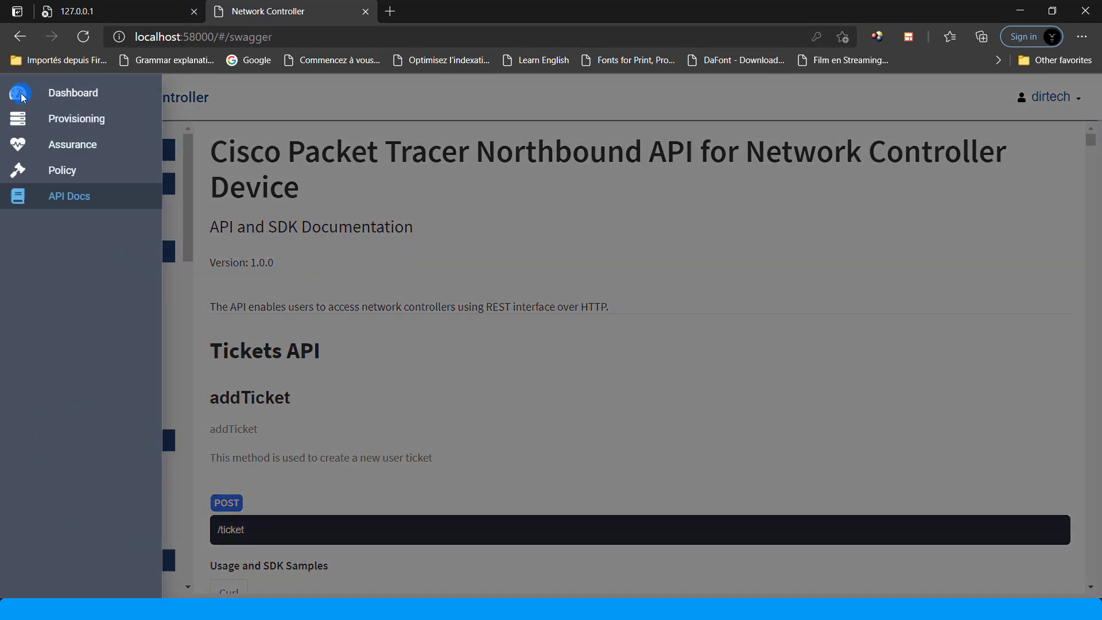
click(74, 95)
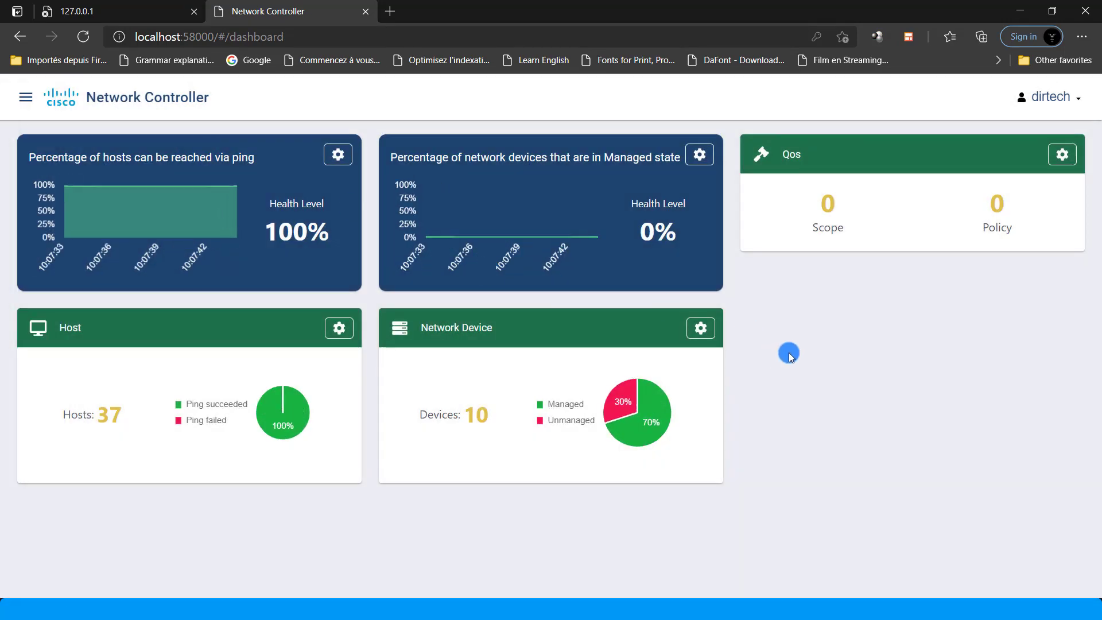